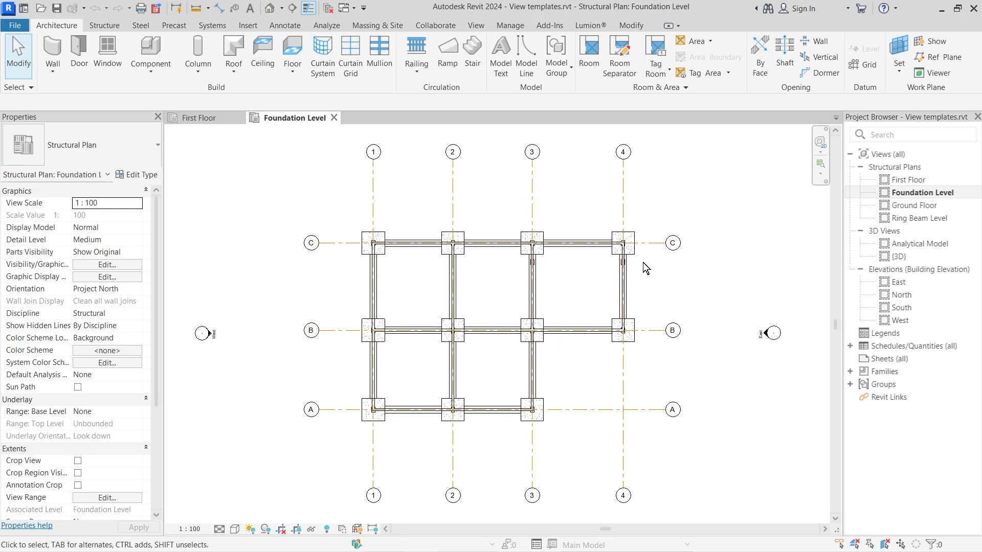
Examine the two closely spaced columns and the footing near grid intersection C-4.
{"action": "scroll", "coordinate": [630, 253], "scroll_direction": "up", "scroll_amount": 3}
{"action": "scroll", "coordinate": [499, 197], "scroll_direction": "up", "scroll_amount": 2}
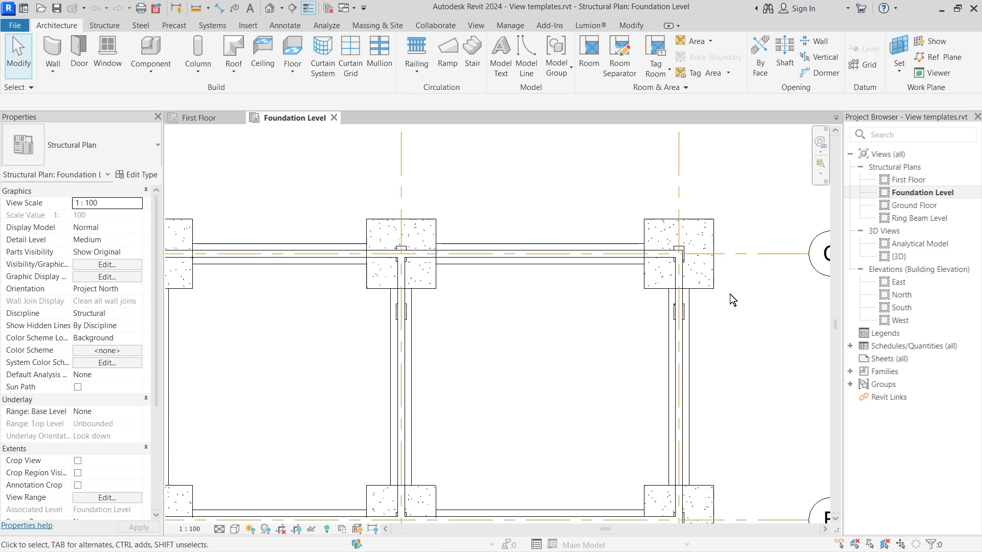
{"action": "scroll", "coordinate": [722, 277], "scroll_direction": "up", "scroll_amount": 4}
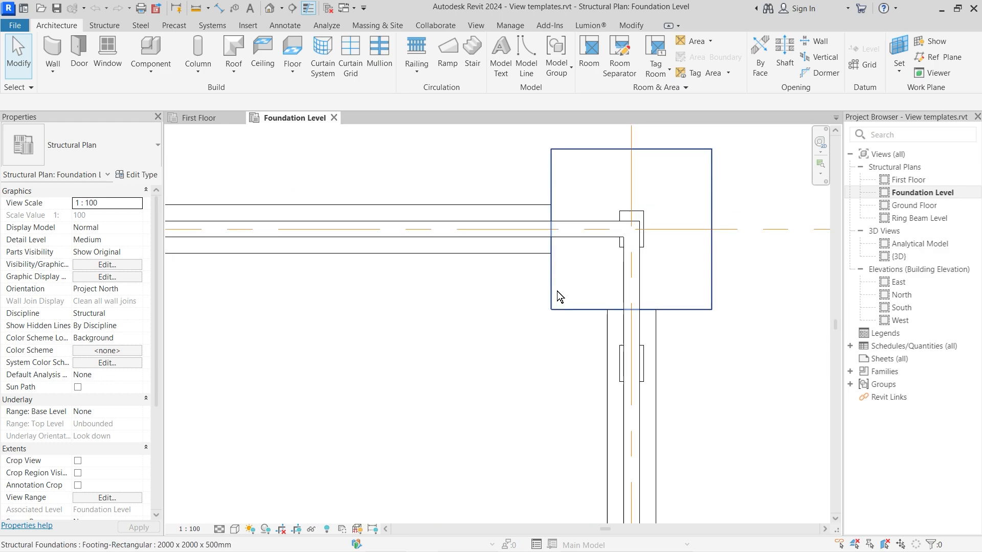
{"action": "scroll", "coordinate": [557, 290], "scroll_direction": "up", "scroll_amount": 1}
{"action": "scroll", "coordinate": [432, 320], "scroll_direction": "down", "scroll_amount": 6}
{"action": "scroll", "coordinate": [501, 312], "scroll_direction": "up", "scroll_amount": 5}
{"action": "scroll", "coordinate": [541, 263], "scroll_direction": "up", "scroll_amount": 3}
{"action": "scroll", "coordinate": [543, 264], "scroll_direction": "down", "scroll_amount": 4}
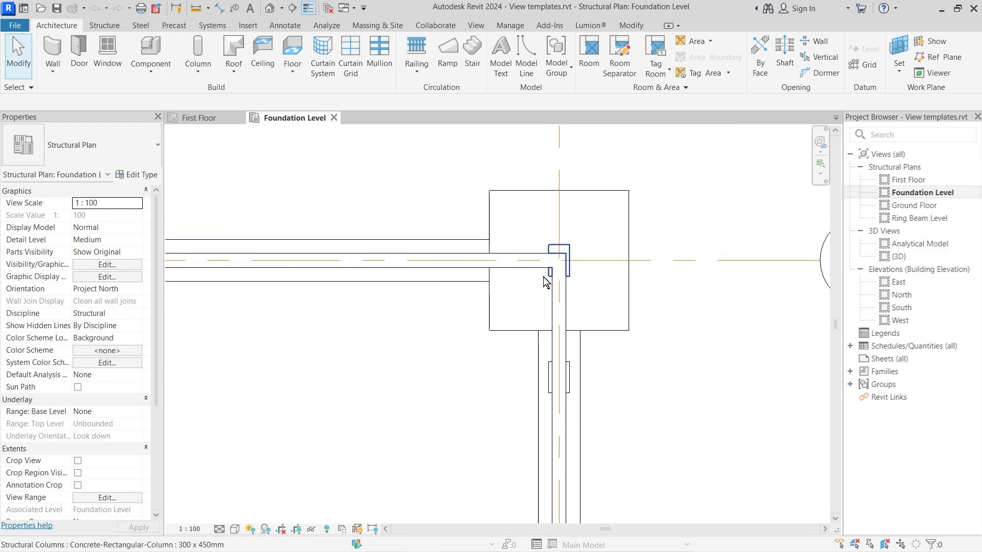
{"action": "scroll", "coordinate": [537, 274], "scroll_direction": "up", "scroll_amount": 1}
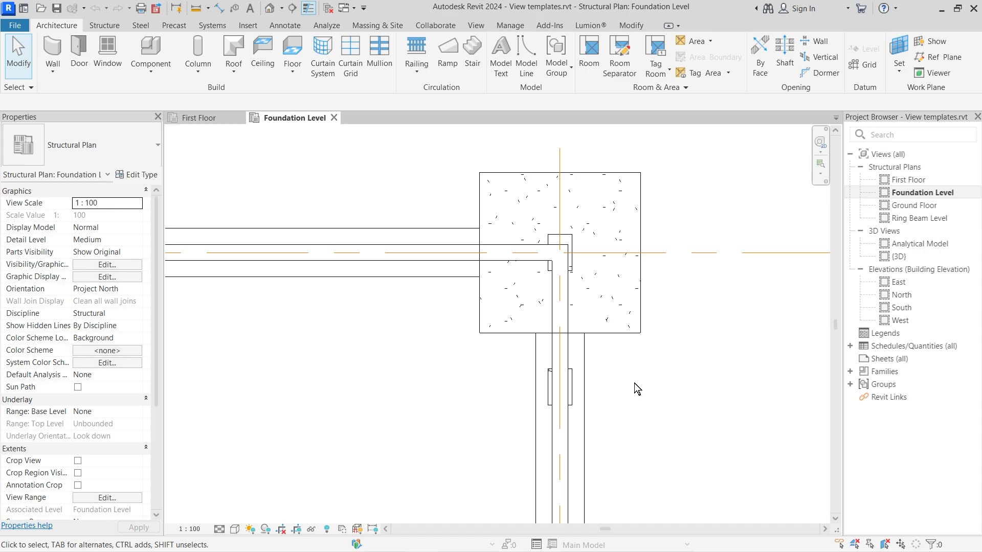
Create detail lines offset 1000 mm outward from the top, left and right faces of the upper column at grid C-4.
{"action": "key", "text": "l"}
{"action": "key", "text": "i"}
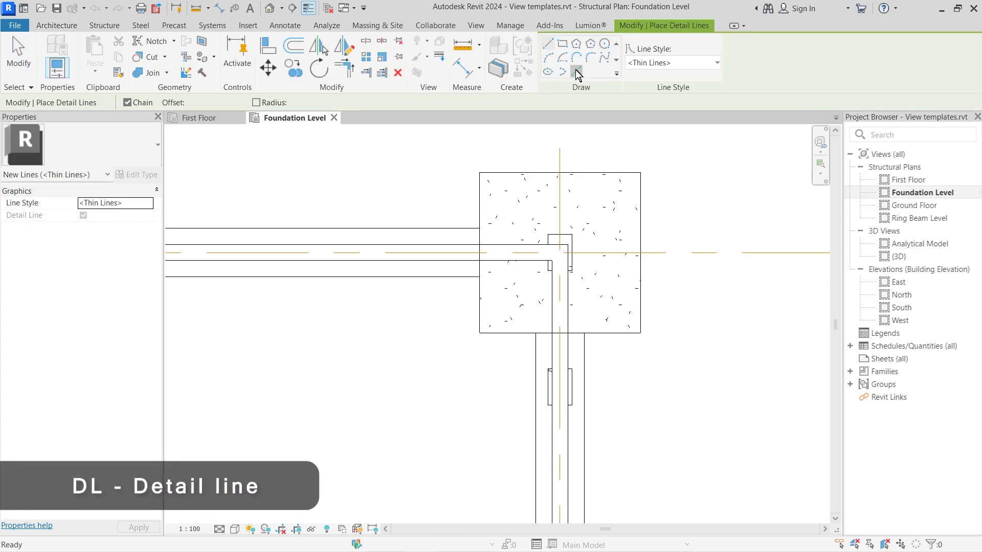
{"action": "left_click", "coordinate": [576, 73]}
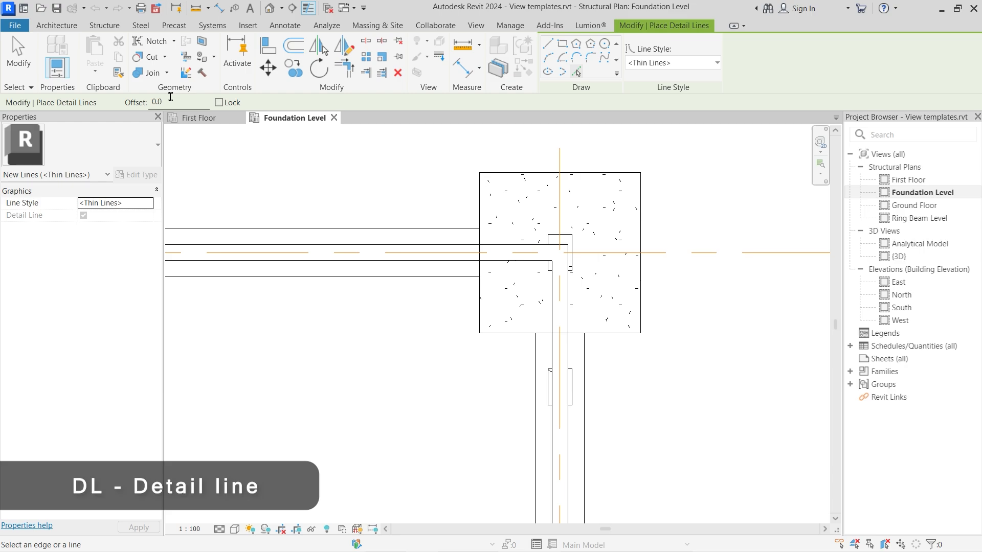
{"action": "double_click", "coordinate": [170, 100]}
{"action": "type", "text": "1000"}
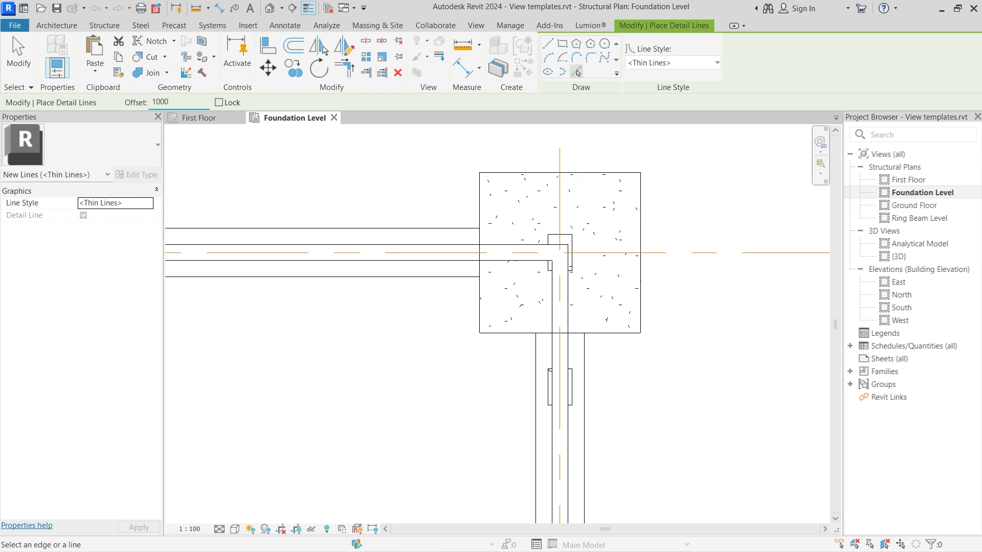
{"action": "key", "text": "Return"}
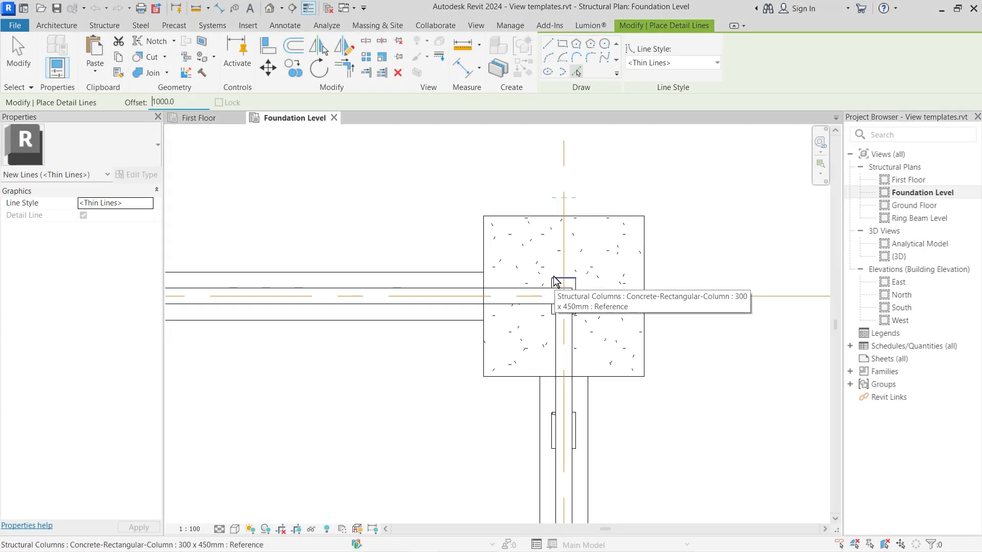
{"action": "left_click", "coordinate": [557, 279]}
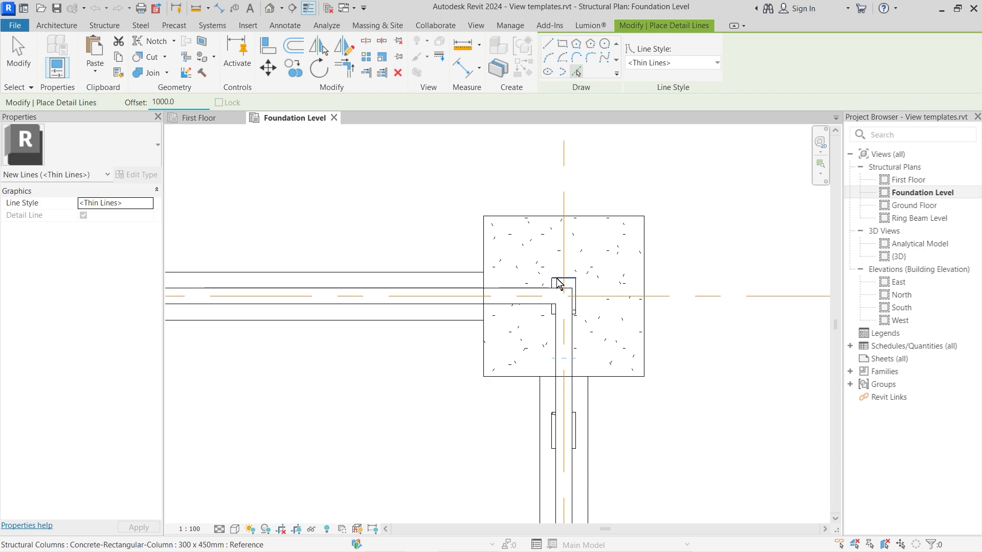
{"action": "key", "text": "ctrl+z"}
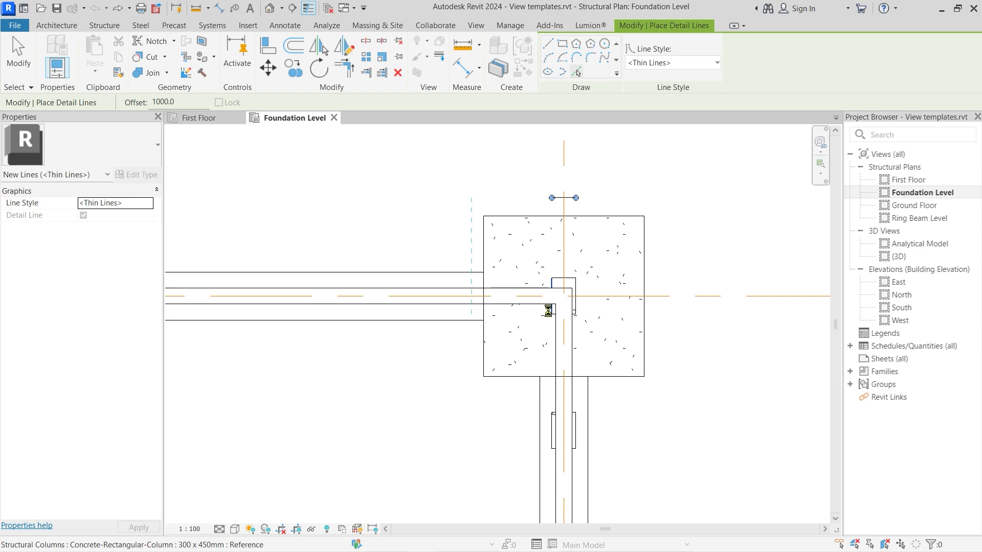
{"action": "left_click", "coordinate": [574, 316]}
{"action": "left_click", "coordinate": [575, 301]}
Add a detail line offset 1000 mm below the bottom face of the lower of the two columns on grid 4.
{"action": "scroll", "coordinate": [585, 225], "scroll_direction": "down", "scroll_amount": 4}
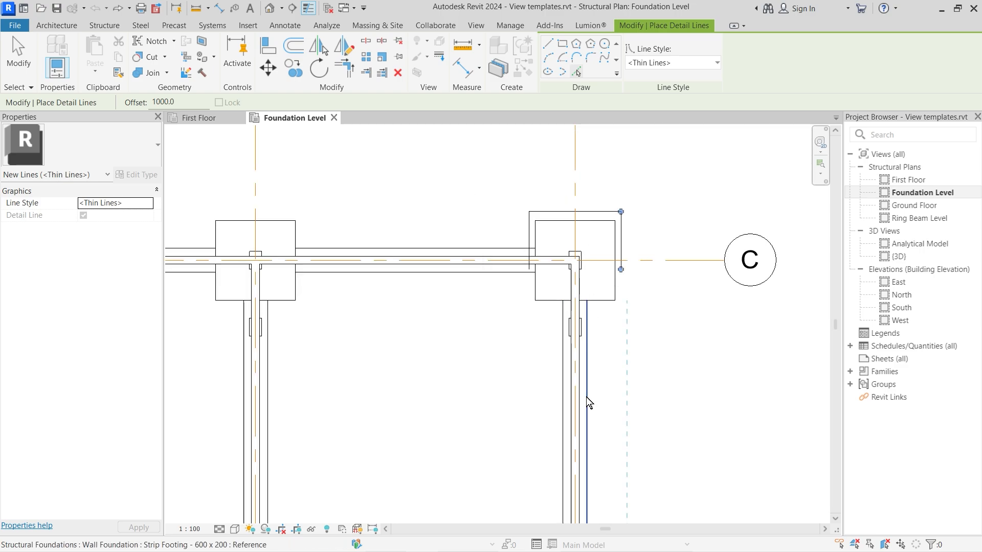
{"action": "scroll", "coordinate": [586, 397], "scroll_direction": "up", "scroll_amount": 4}
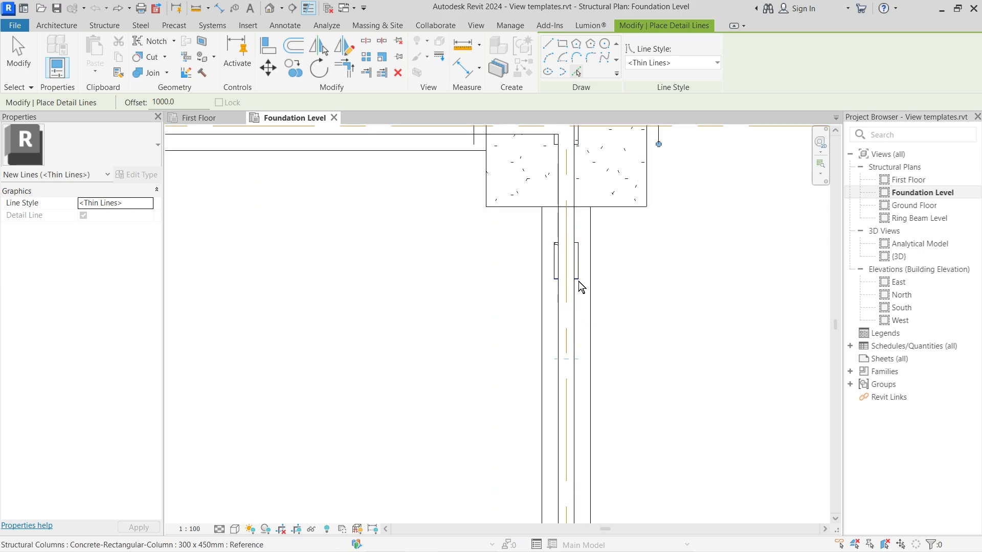
{"action": "left_click", "coordinate": [577, 280]}
{"action": "scroll", "coordinate": [572, 340], "scroll_direction": "down", "scroll_amount": 3}
{"action": "scroll", "coordinate": [581, 274], "scroll_direction": "up", "scroll_amount": 2}
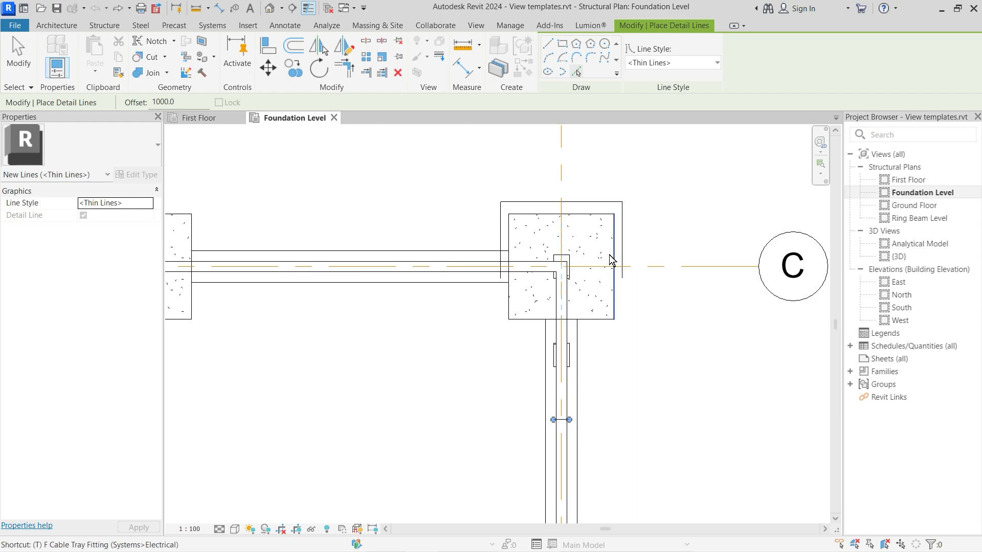
{"action": "key", "text": "Escape"}
{"action": "key", "text": "Escape"}
Extend the side detail lines to corners with the lower line, closing a rectangle around both columns.
{"action": "key", "text": "t"}
{"action": "key", "text": "r"}
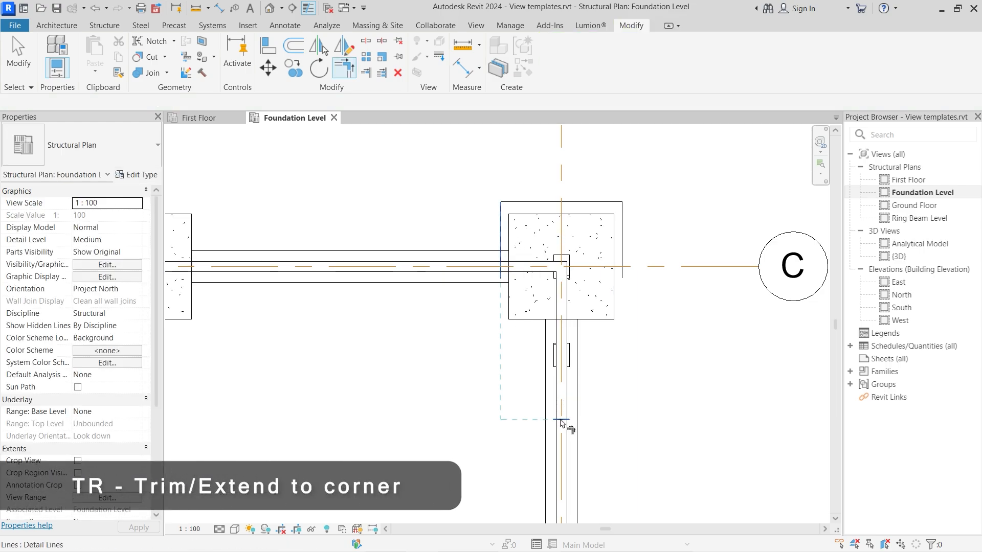
{"action": "left_click", "coordinate": [501, 271]}
{"action": "left_click", "coordinate": [515, 420]}
{"action": "left_click", "coordinate": [517, 420]}
{"action": "left_click", "coordinate": [622, 296]}
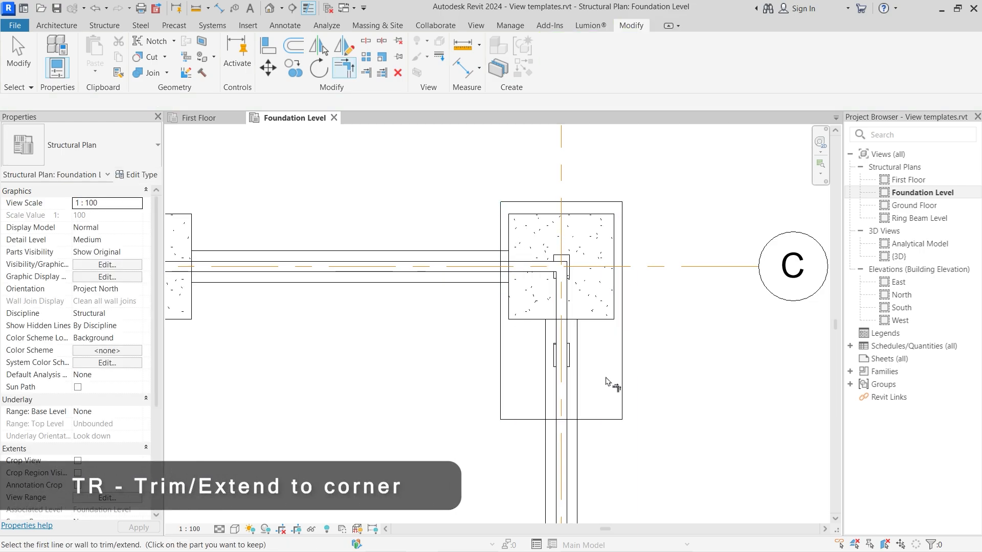
{"action": "key", "text": "Escape"}
{"action": "key", "text": "Escape"}
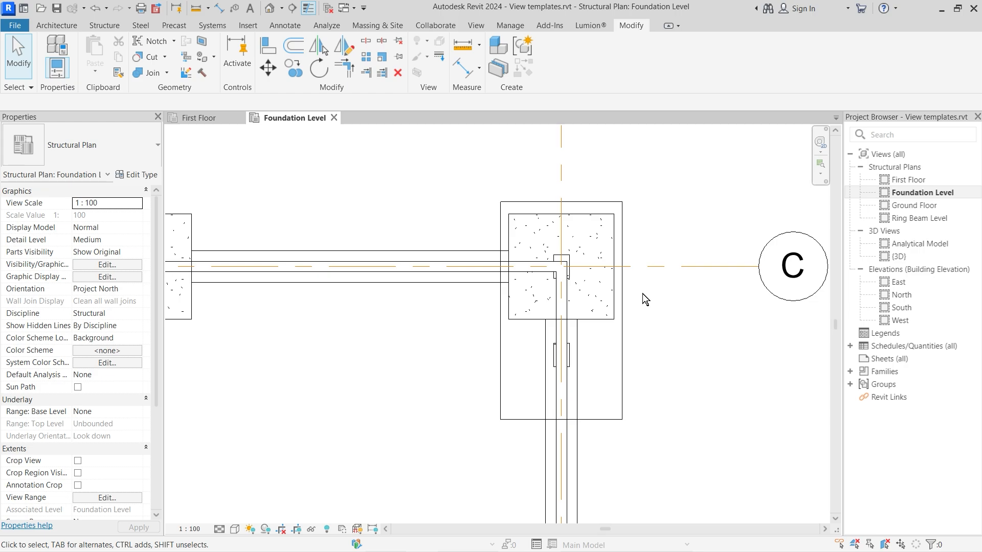
Check the height and width of the detail-line rectangle around the two columns.
{"action": "left_click", "coordinate": [596, 202]}
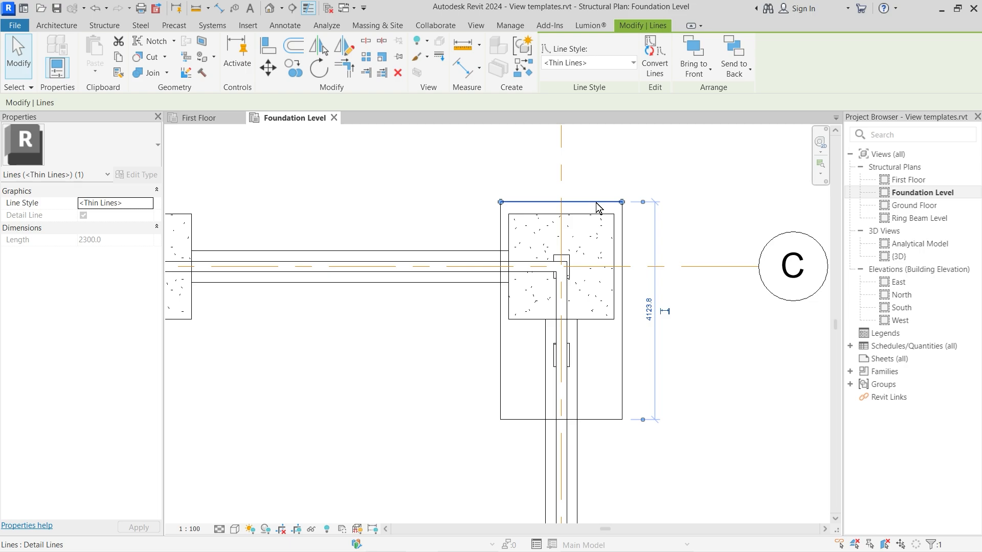
{"action": "left_click", "coordinate": [621, 350]}
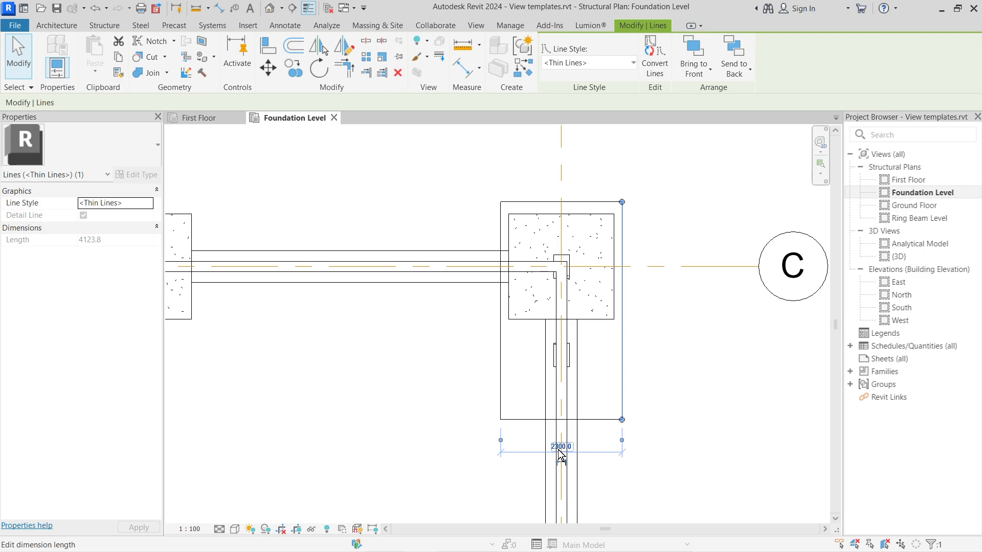
{"action": "key", "text": "Escape"}
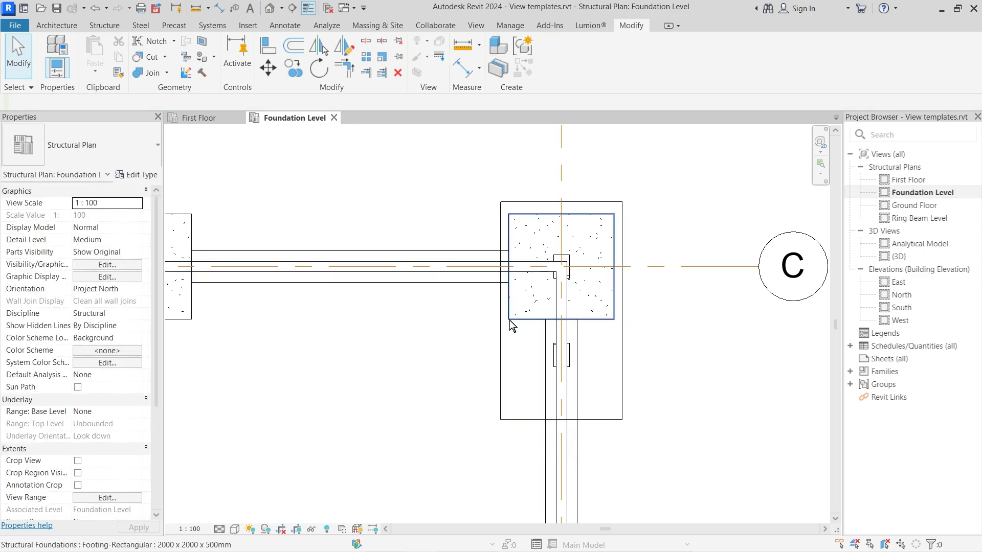
Duplicate the rectangular footing type at C-4 under the name 2300 x 4100 x 500mm.
{"action": "left_click", "coordinate": [514, 319]}
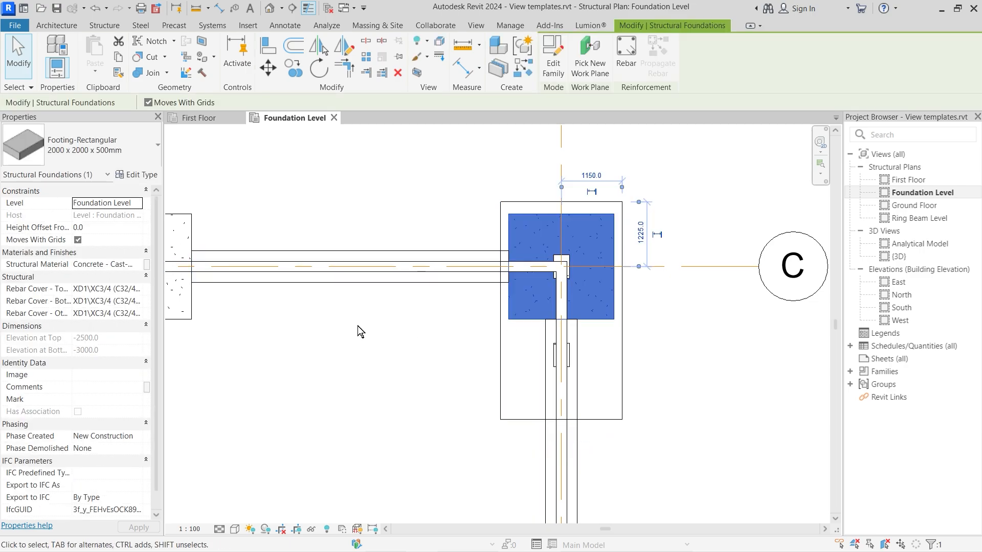
{"action": "left_click", "coordinate": [142, 179]}
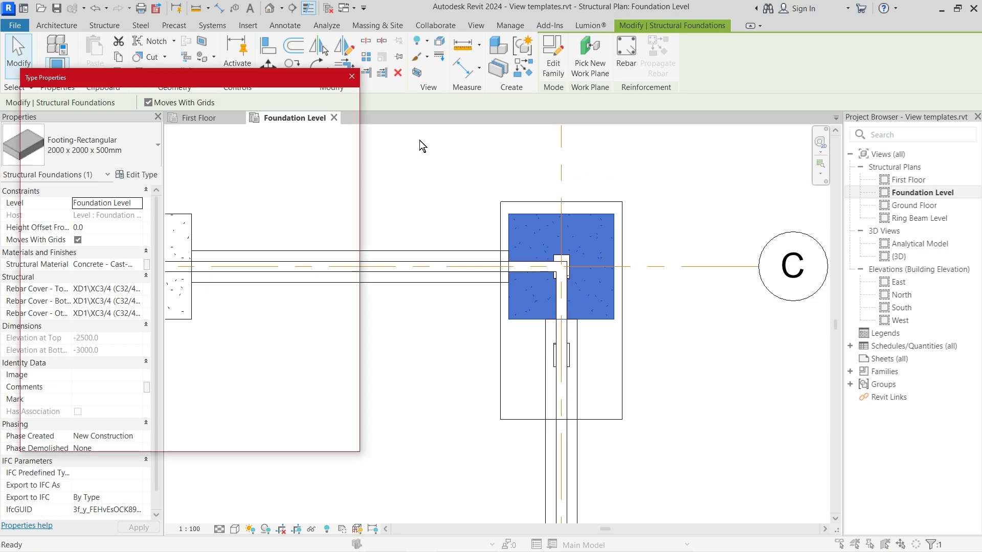
{"action": "left_click", "coordinate": [319, 123]}
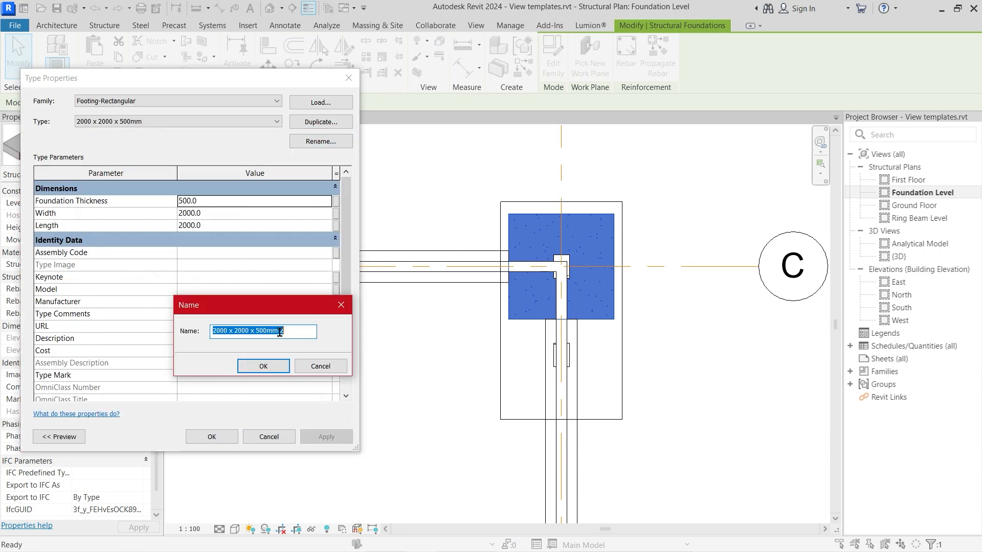
{"action": "left_click", "coordinate": [298, 330]}
{"action": "key", "text": "BackSpace"}
{"action": "key", "text": "BackSpace"}
{"action": "key", "text": "BackSpace"}
{"action": "type", "text": "41"}
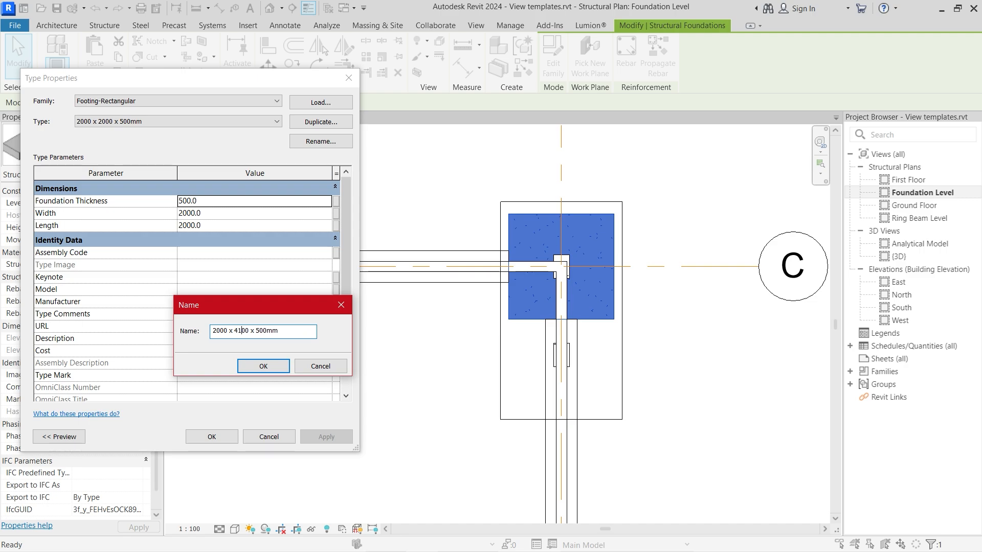
{"action": "key", "text": "BackSpace"}
{"action": "type", "text": "2"}
{"action": "key", "text": "BackSpace"}
{"action": "type", "text": "3"}
{"action": "left_click", "coordinate": [275, 371]}
Set the new footing type's width to 2300 and length to 4100, and apply it to the footing at C-4.
{"action": "left_click", "coordinate": [240, 213]}
{"action": "type", "text": "2"}
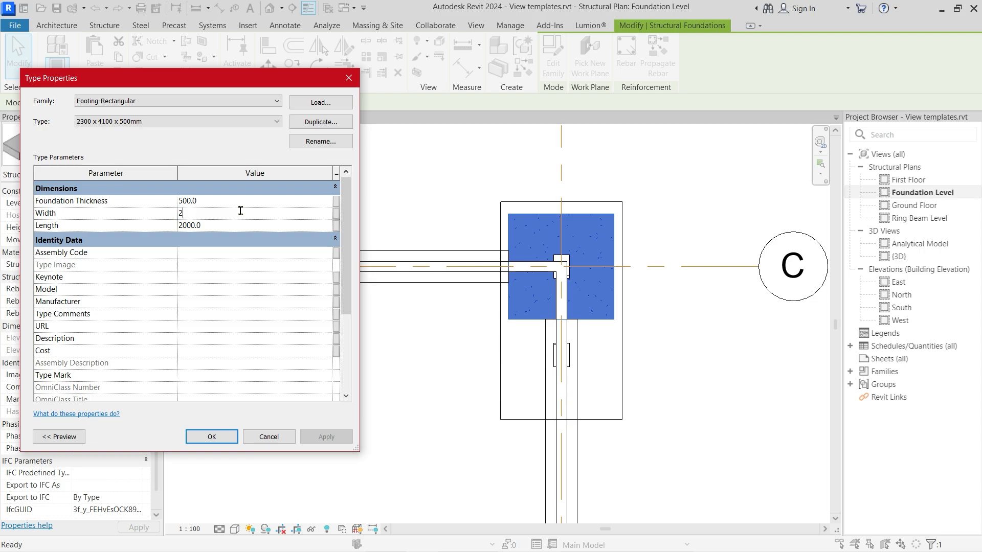
{"action": "type", "text": "300.0"}
{"action": "left_click", "coordinate": [218, 225]}
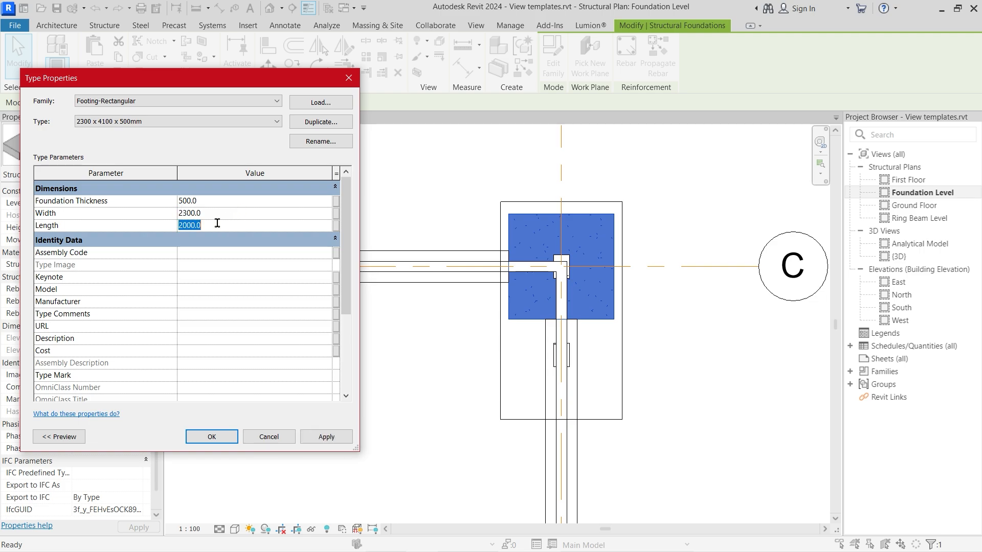
{"action": "type", "text": "4100"}
{"action": "left_click", "coordinate": [218, 433]}
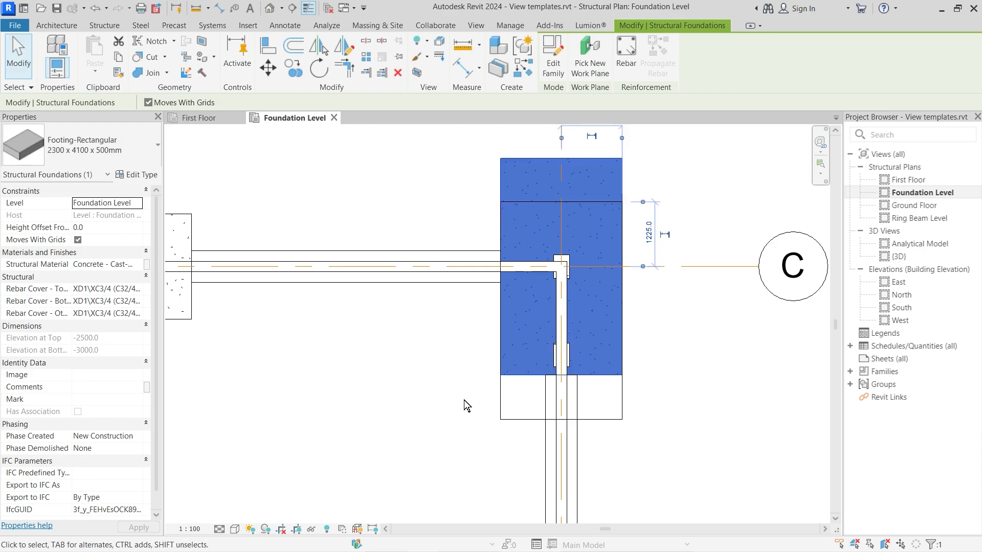
{"action": "left_click", "coordinate": [658, 365]}
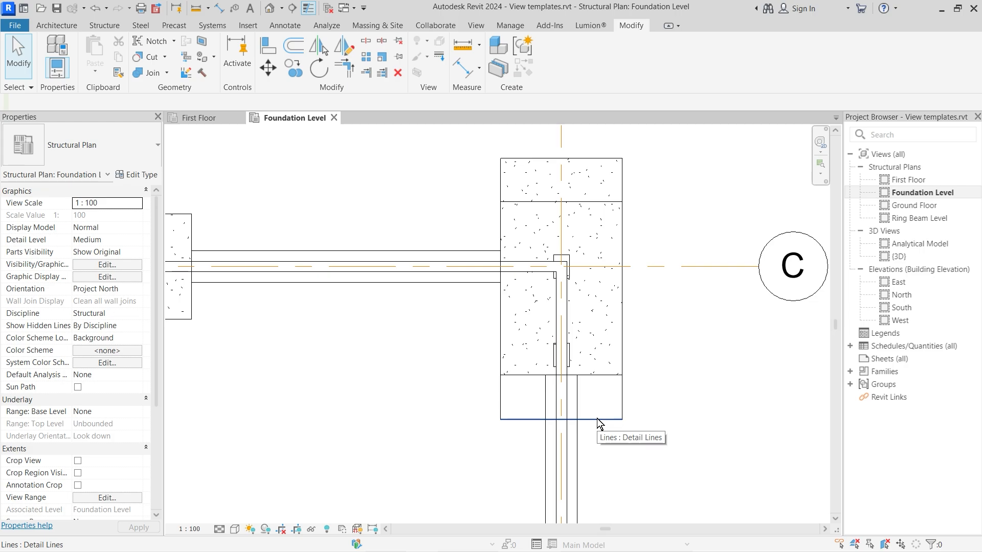
Delete the whole rectangular chain of detail lines around the two columns.
{"action": "key", "text": "Tab"}
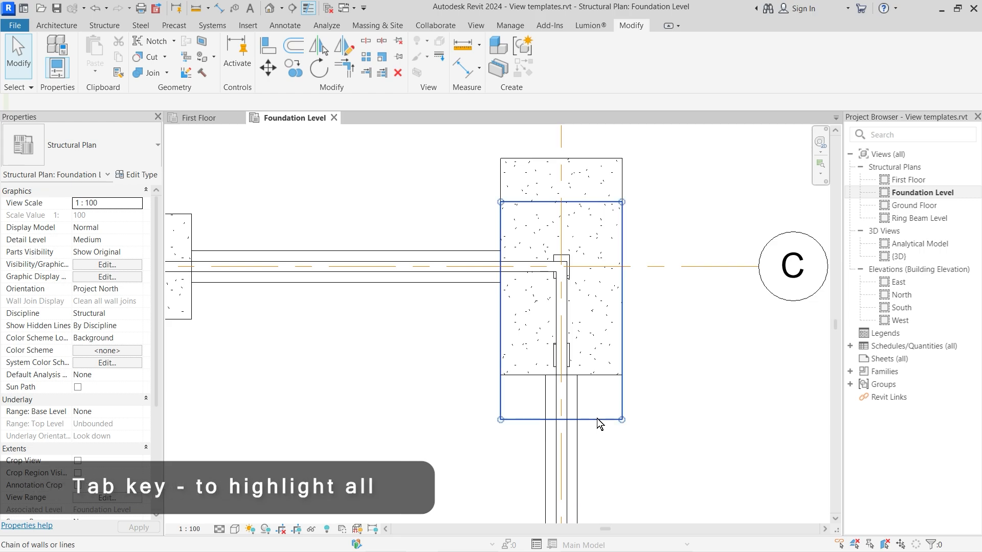
{"action": "left_click", "coordinate": [596, 419]}
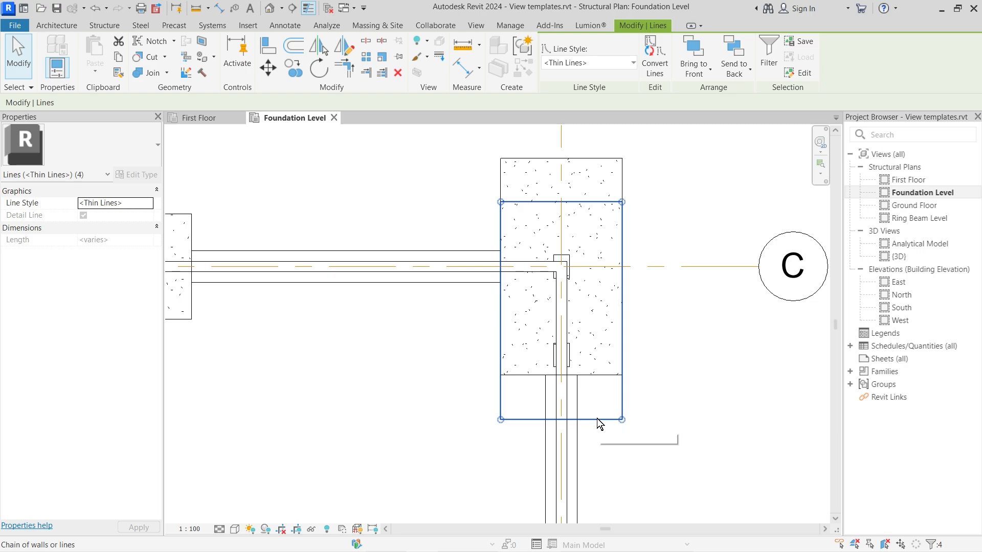
{"action": "key", "text": "Escape"}
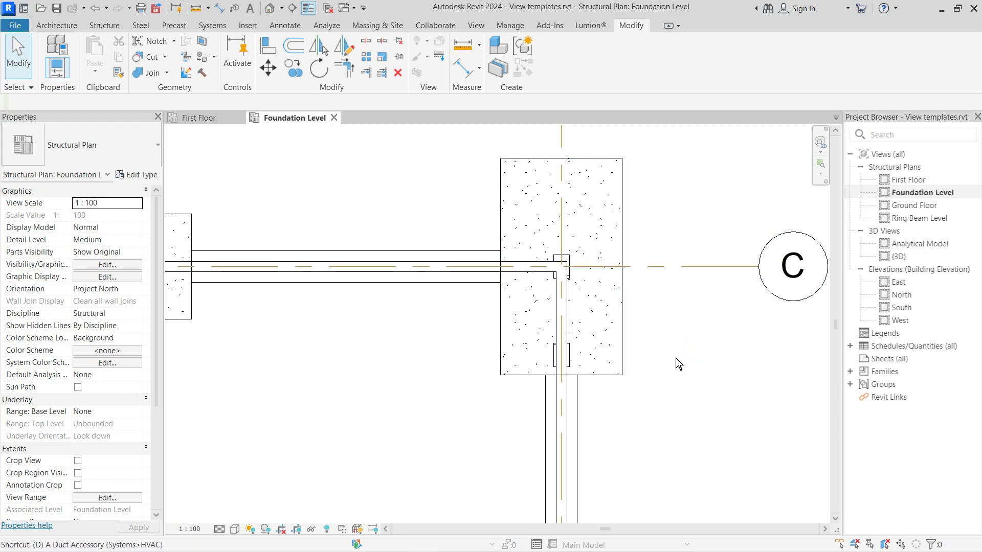
Draw horizontal detail lines about 1900 mm long to the right from both column centres and join their ends with a vertical line.
{"action": "key", "text": "d"}
{"action": "key", "text": "l"}
{"action": "scroll", "coordinate": [555, 266], "scroll_direction": "up", "scroll_amount": 3}
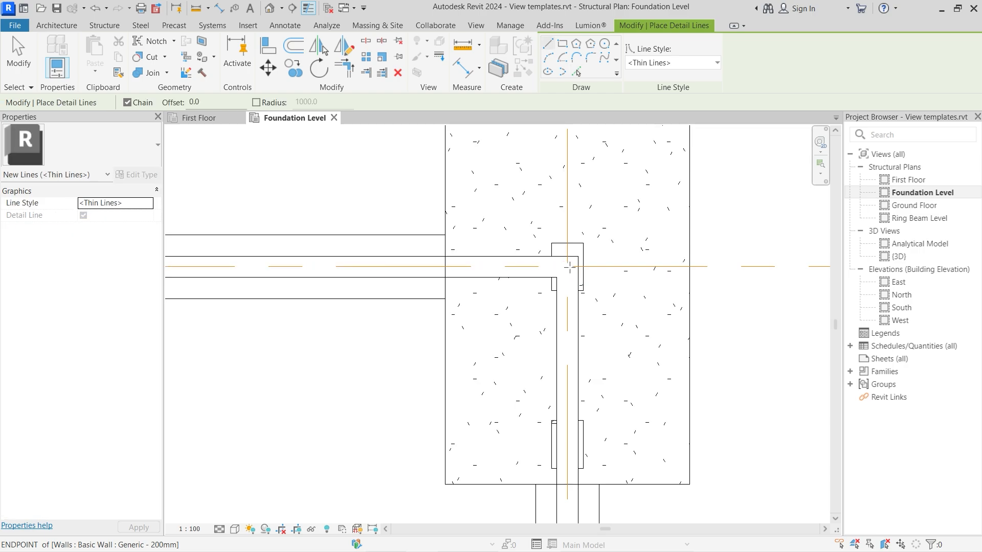
{"action": "left_click", "coordinate": [567, 267]}
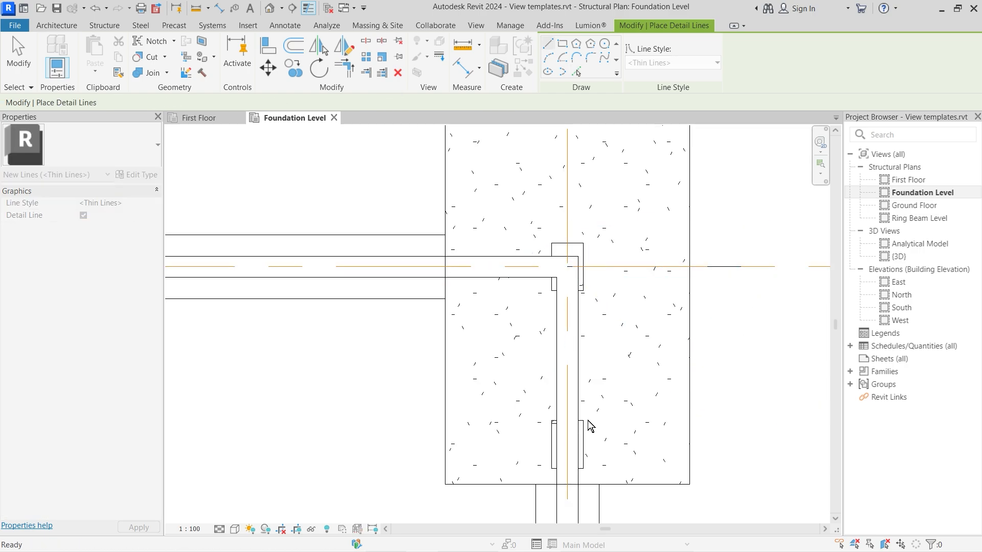
{"action": "left_click", "coordinate": [567, 444]}
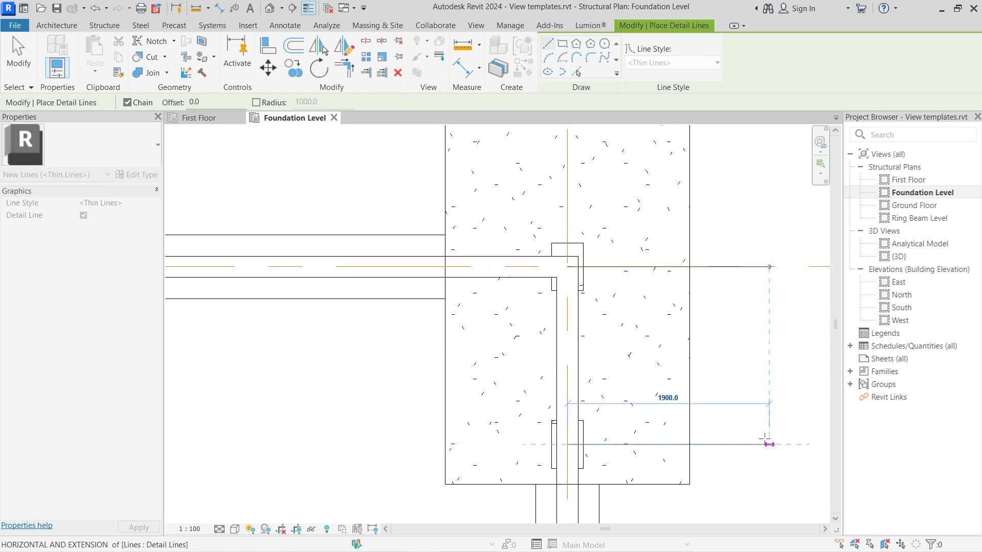
{"action": "left_click", "coordinate": [768, 444]}
{"action": "left_click", "coordinate": [770, 266]}
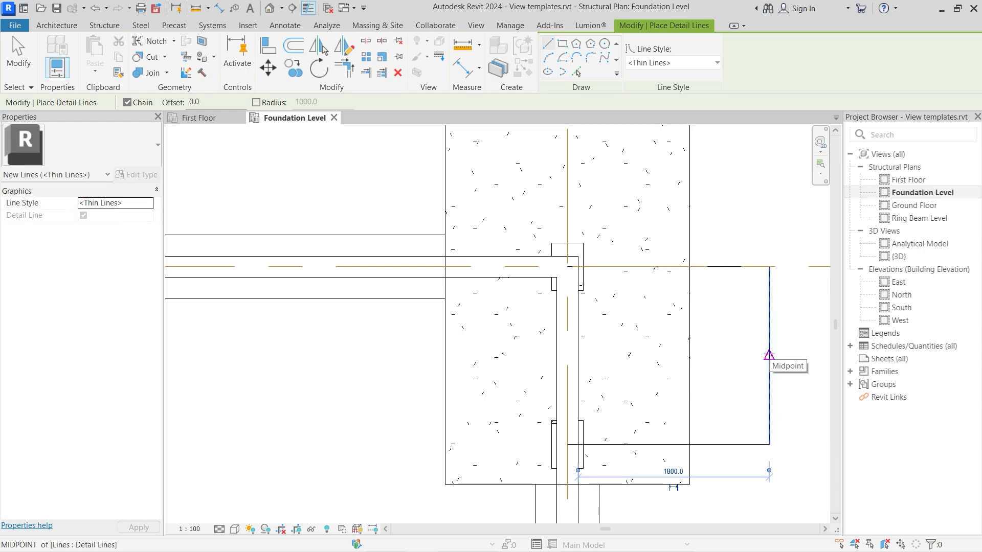
Draw a horizontal detail line about 1300 mm long to the right from the midpoint of the vertical detail line.
{"action": "left_click", "coordinate": [769, 355]}
{"action": "scroll", "coordinate": [628, 376], "scroll_direction": "down", "scroll_amount": 3}
{"action": "left_click", "coordinate": [767, 365]}
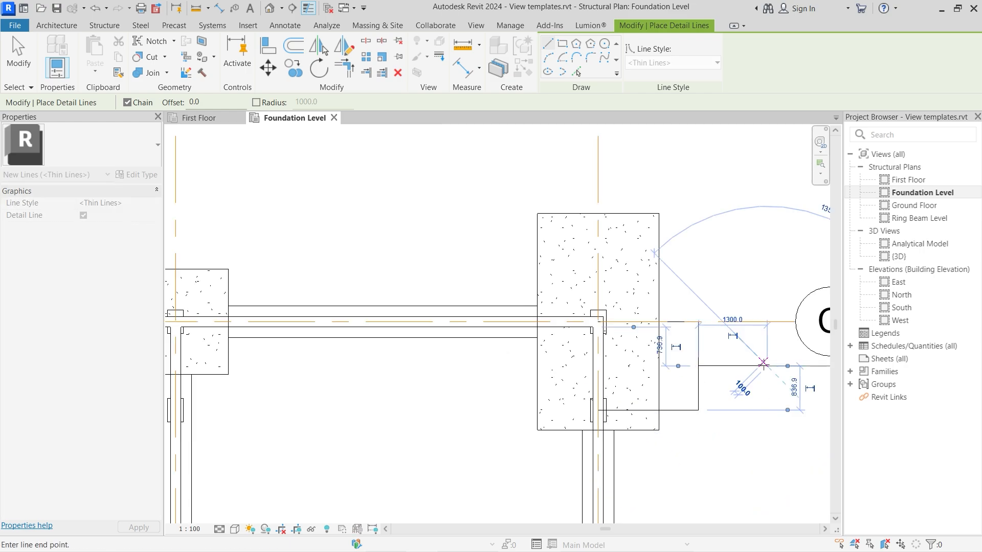
{"action": "key", "text": "Escape"}
{"action": "key", "text": "Escape"}
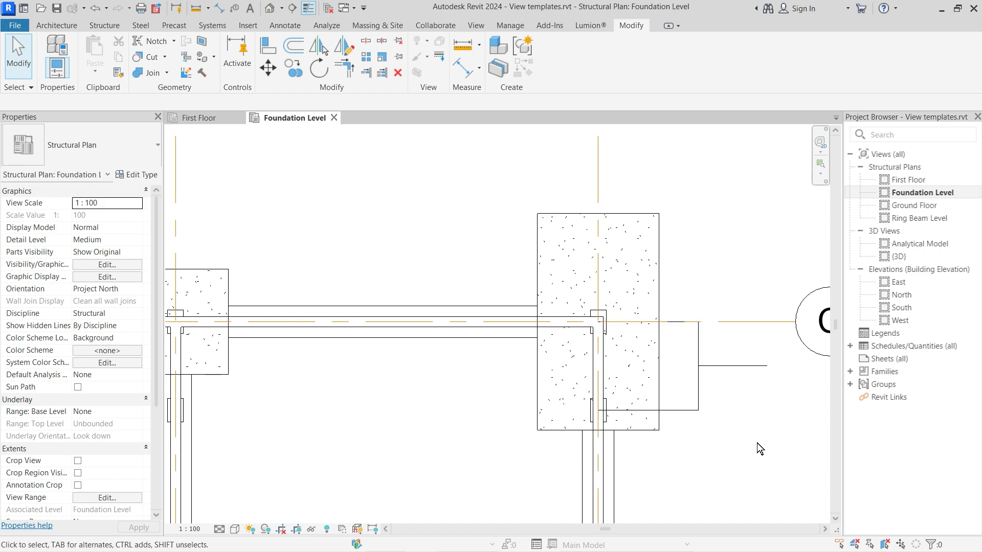
Align the centre of the combined footing at C-4 with the horizontal midpoint detail line.
{"action": "key", "text": "a"}
{"action": "key", "text": "l"}
{"action": "left_click", "coordinate": [711, 366]}
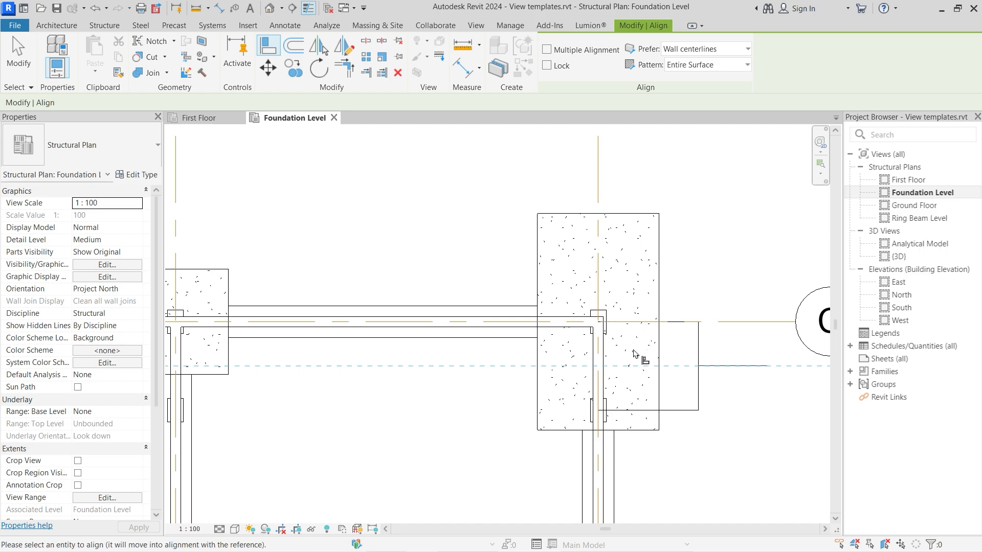
{"action": "left_click", "coordinate": [628, 323]}
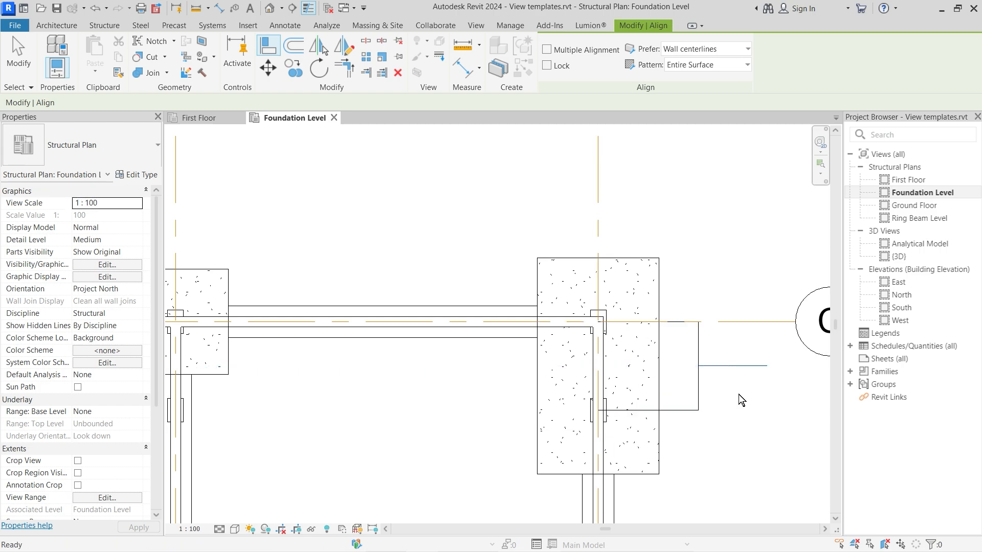
{"action": "key", "text": "Escape"}
Delete the detail lines drawn beside the combined footing at C-4.
{"action": "left_click_drag", "start_coordinate": [770, 417], "coordinate": [675, 342]}
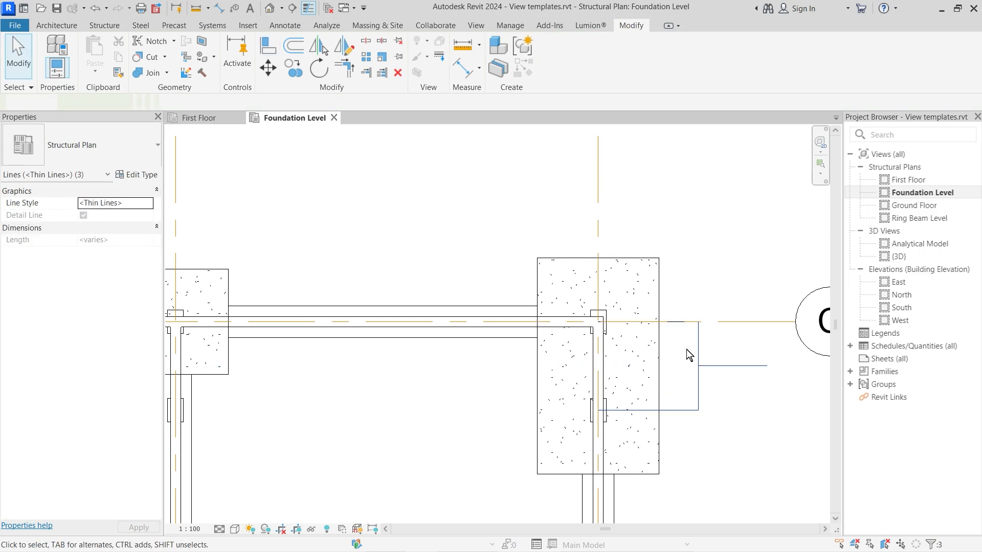
{"action": "left_click", "coordinate": [680, 327]}
{"action": "key", "text": "Delete"}
{"action": "scroll", "coordinate": [760, 287], "scroll_direction": "down", "scroll_amount": 6}
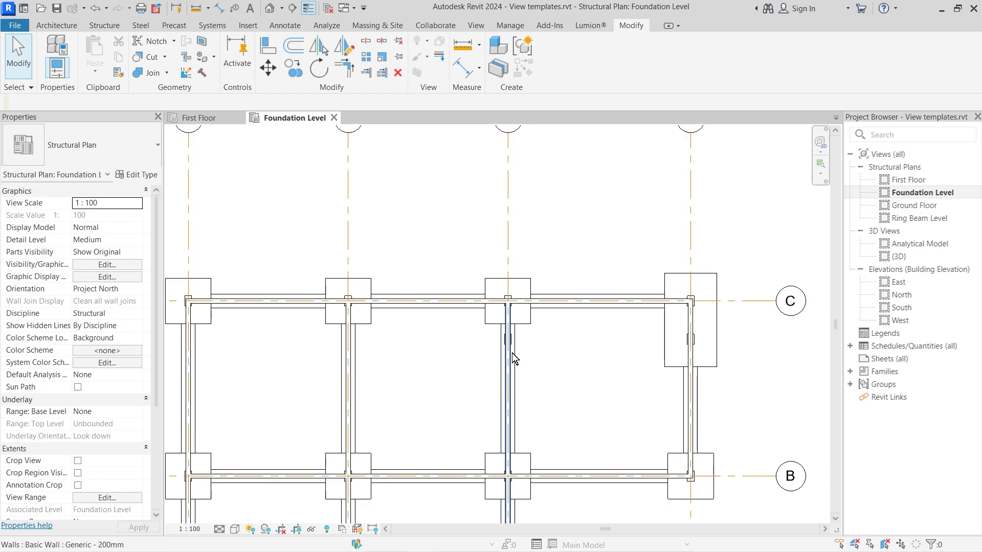
{"action": "scroll", "coordinate": [573, 312], "scroll_direction": "up", "scroll_amount": 2}
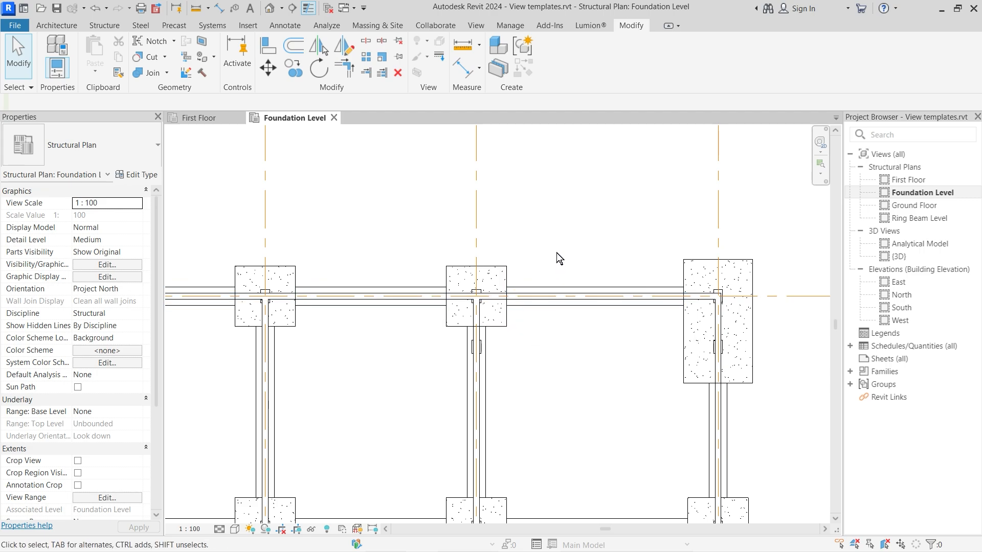
Match the footing at C-3 to the combined footing type used at C-4.
{"action": "left_click", "coordinate": [118, 74]}
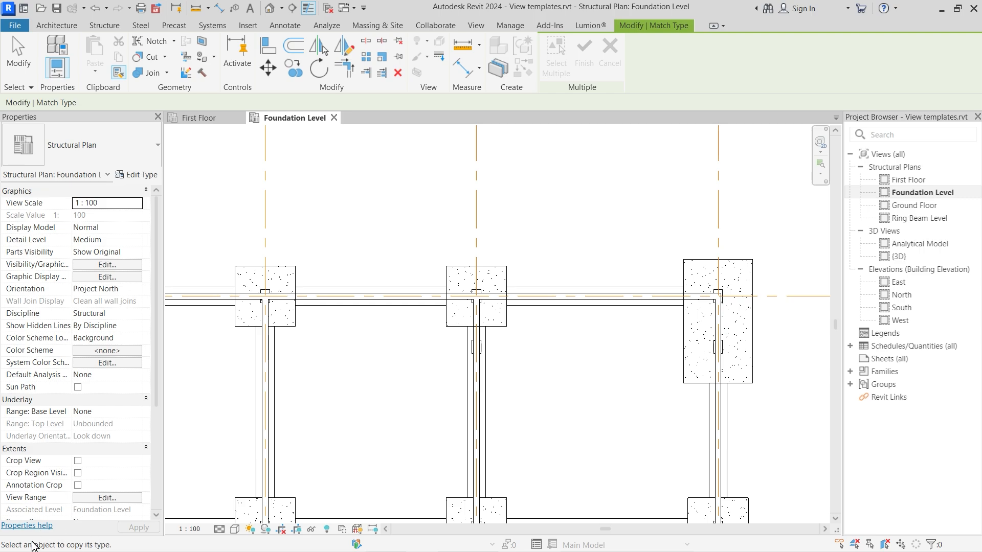
{"action": "left_click", "coordinate": [666, 381]}
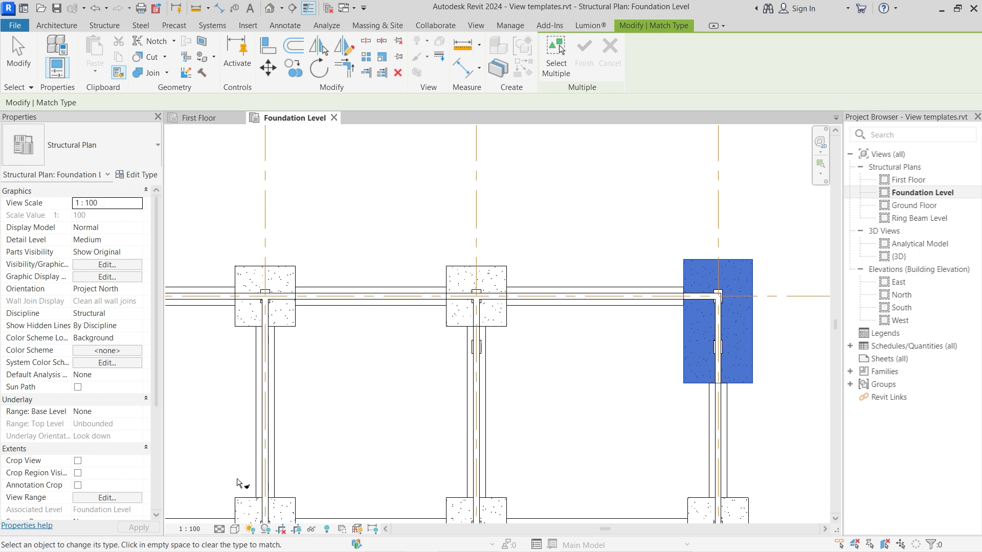
{"action": "left_click", "coordinate": [488, 315]}
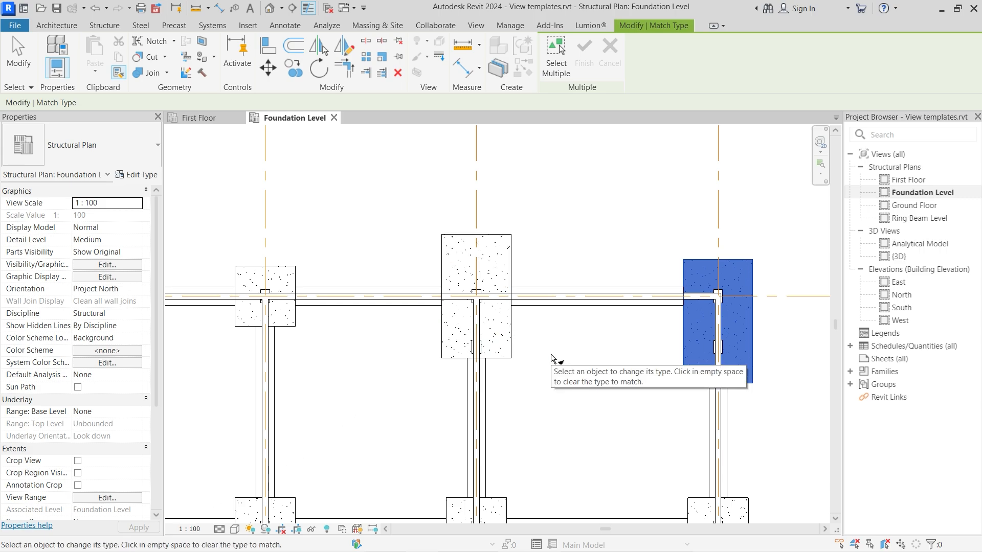
Align the lower edge of the footing at C-3 with the lower edge of the footing at C-4.
{"action": "key", "text": "a"}
{"action": "key", "text": "l"}
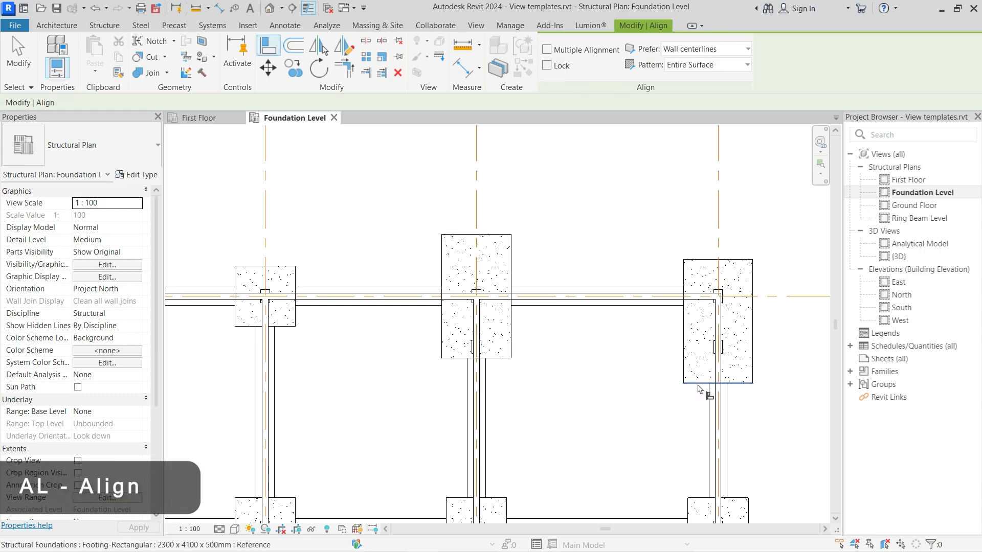
{"action": "left_click", "coordinate": [478, 358]}
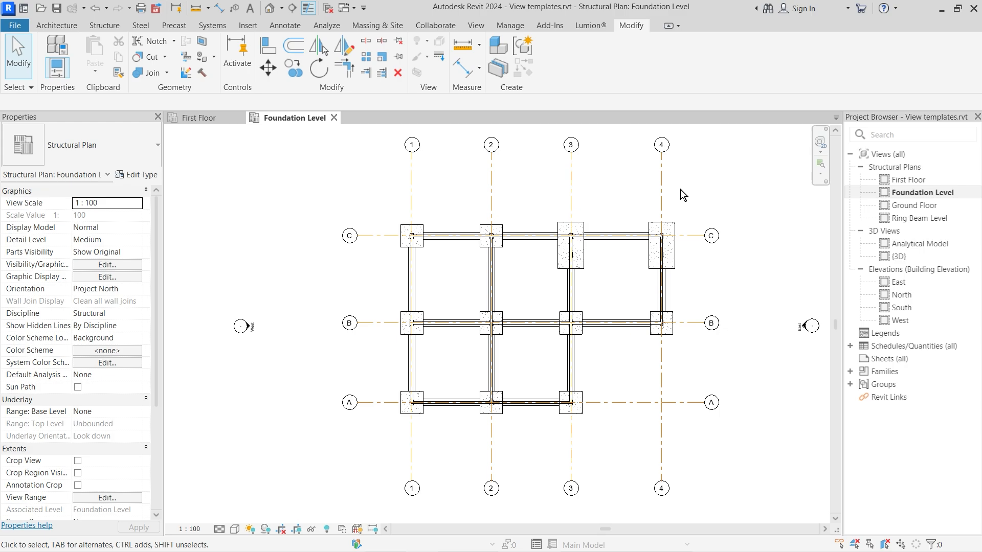
Tile the open views, zoom them all to fit, and return them to a tabbed arrangement.
{"action": "left_click", "coordinate": [475, 26]}
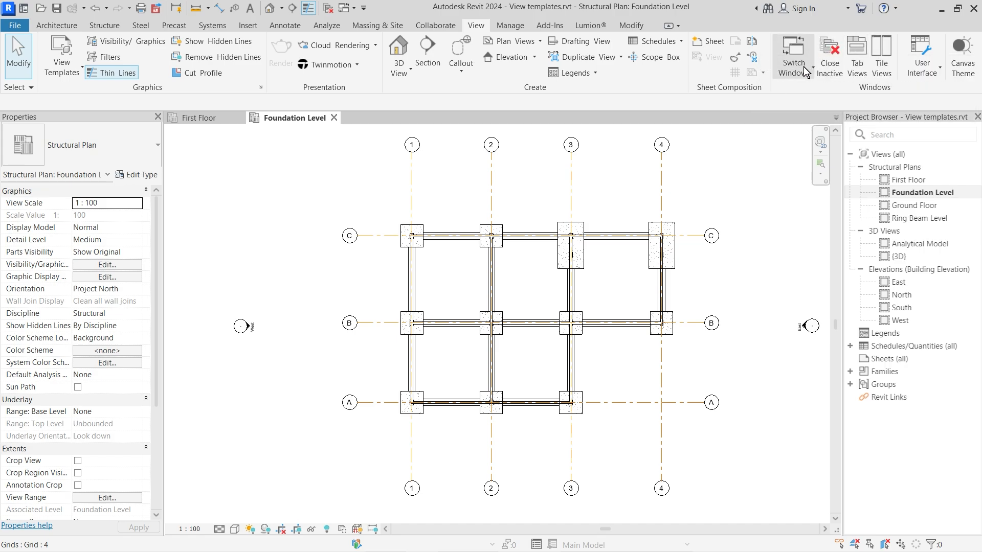
{"action": "left_click", "coordinate": [883, 43]}
{"action": "key", "text": "z"}
{"action": "key", "text": "a"}
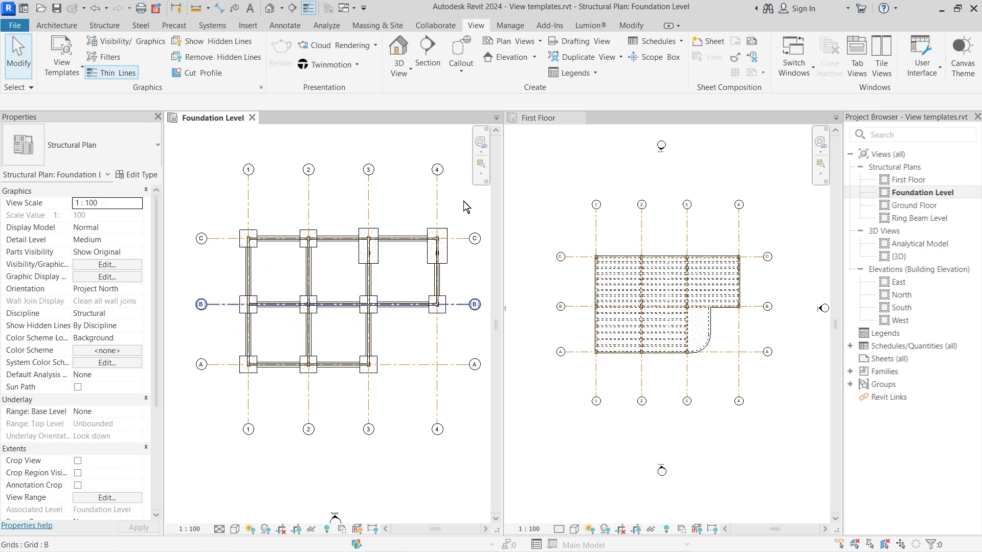
{"action": "left_click", "coordinate": [863, 48]}
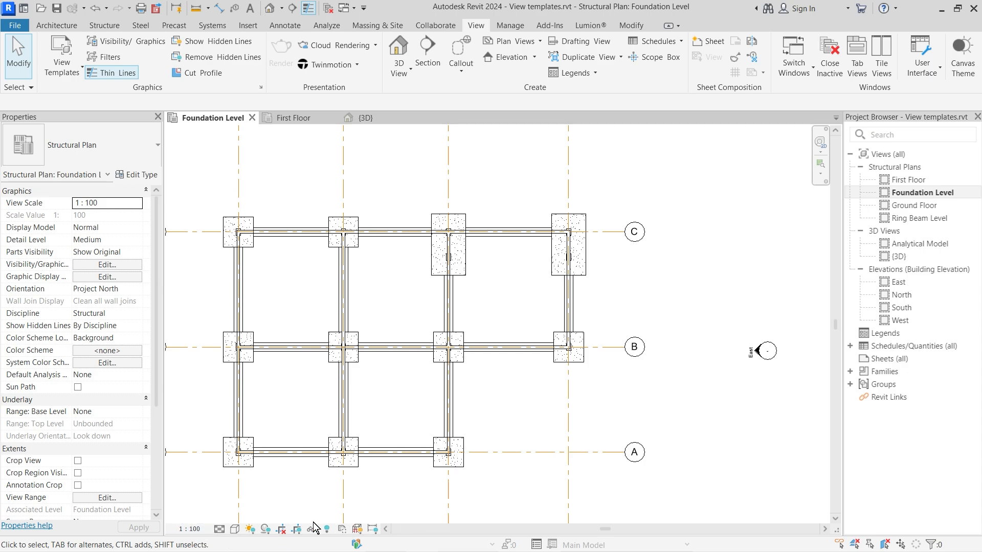
Show the available view scales and set the foundation plan's detail level to Fine.
{"action": "scroll", "coordinate": [576, 326], "scroll_direction": "down", "scroll_amount": 2}
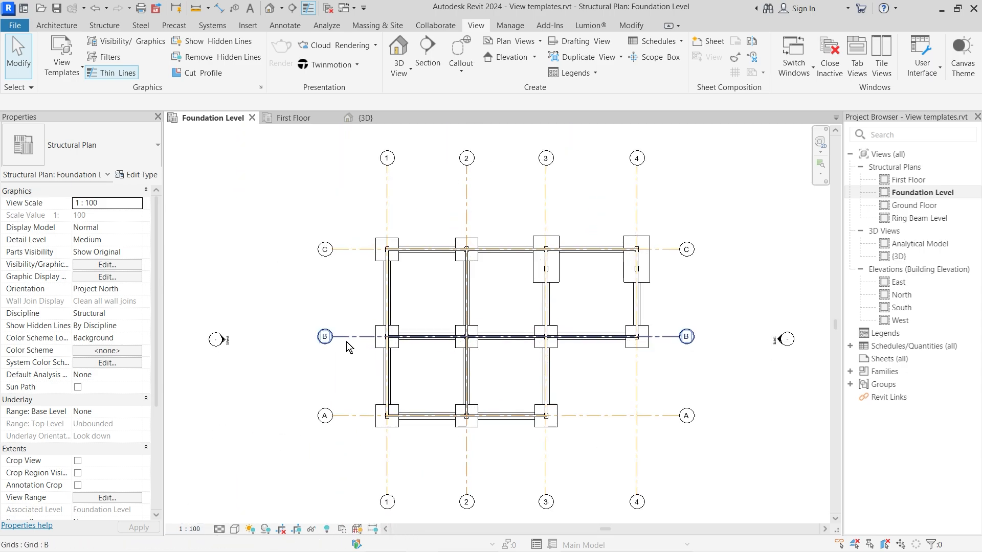
{"action": "scroll", "coordinate": [332, 337], "scroll_direction": "up", "scroll_amount": 2}
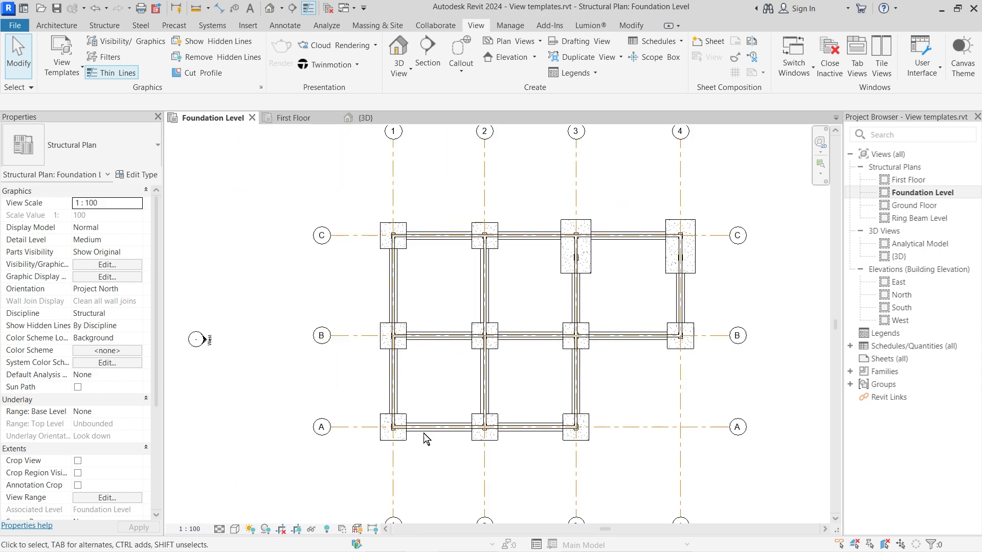
{"action": "left_click", "coordinate": [196, 530]}
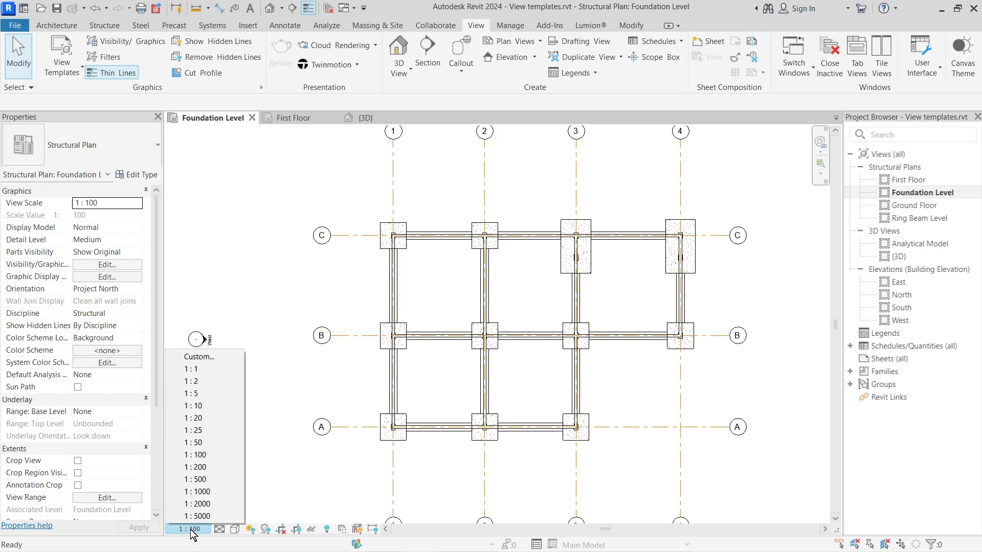
{"action": "left_click", "coordinate": [219, 530]}
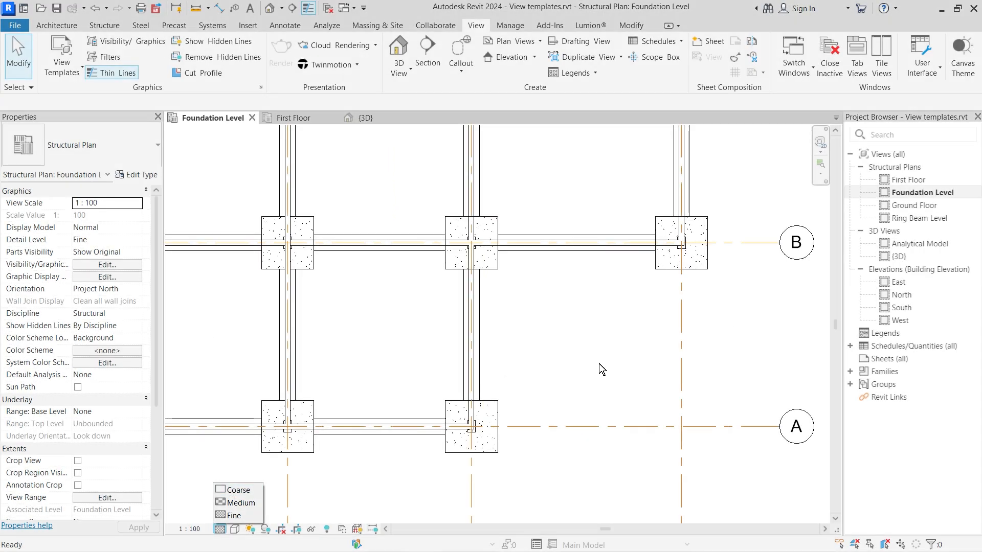
Place a vertical UB305x102x25 steel column in the open bay between grids A-B and 3-4, 3800 mm below grid B.
{"action": "left_click", "coordinate": [106, 26]}
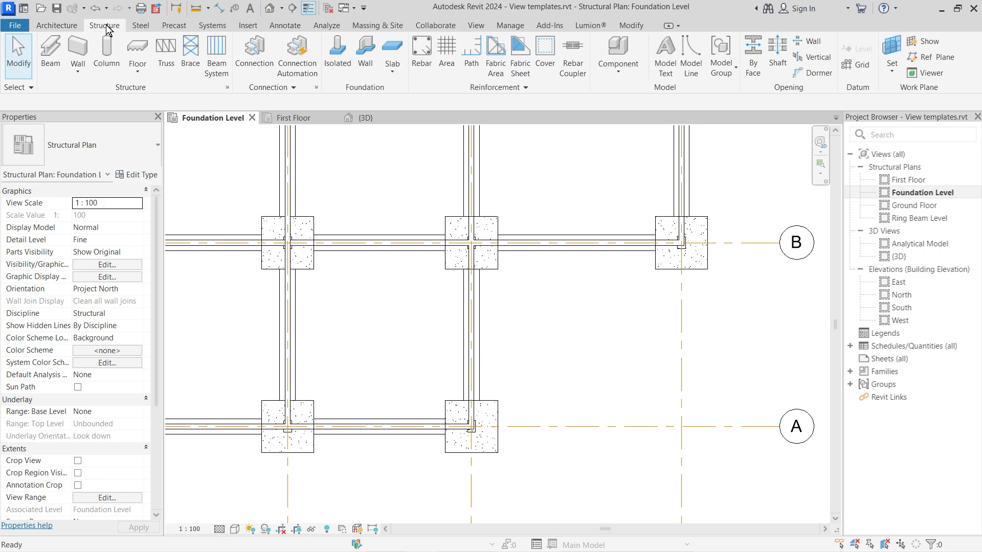
{"action": "left_click", "coordinate": [102, 44]}
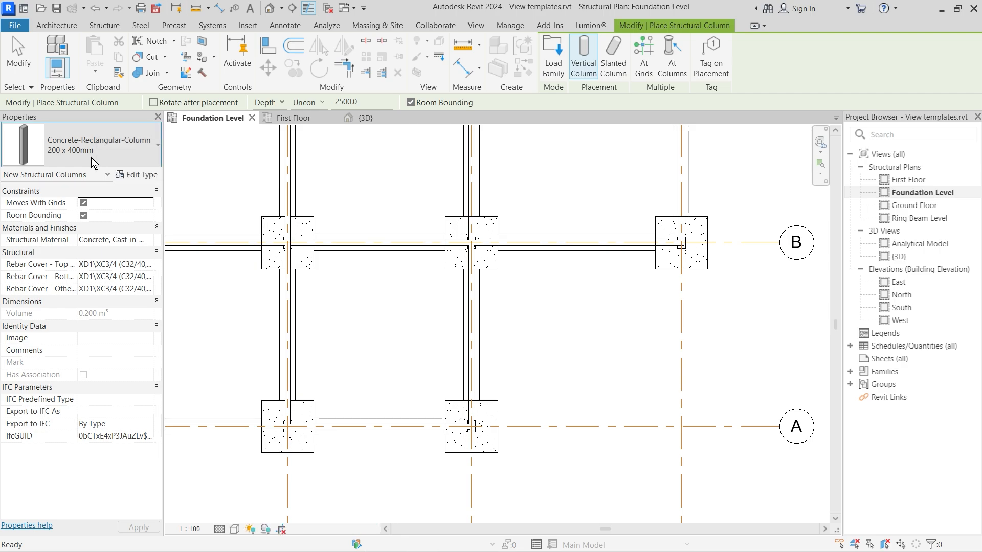
{"action": "left_click", "coordinate": [91, 154]}
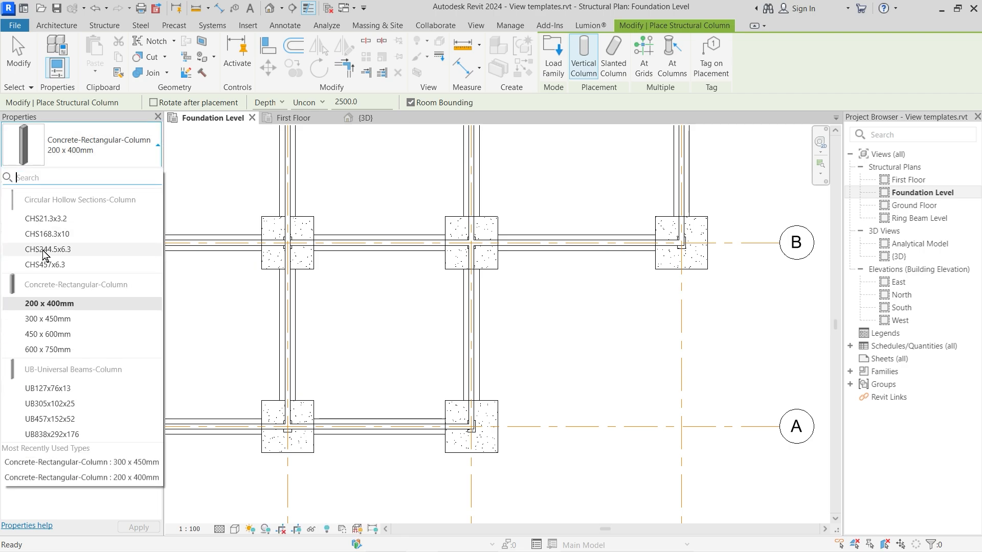
{"action": "left_click", "coordinate": [44, 405]}
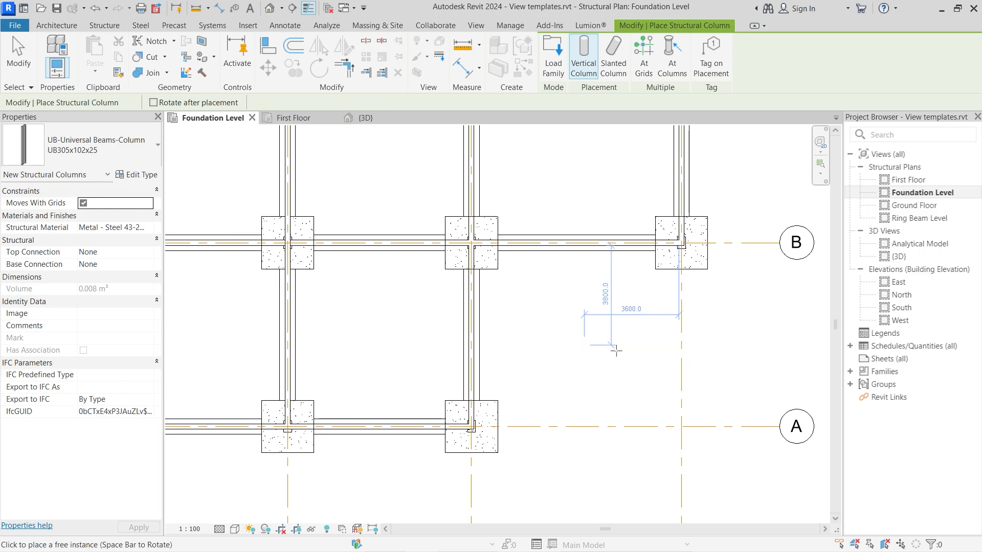
{"action": "left_click", "coordinate": [583, 346]}
{"action": "scroll", "coordinate": [607, 347], "scroll_direction": "up", "scroll_amount": 6}
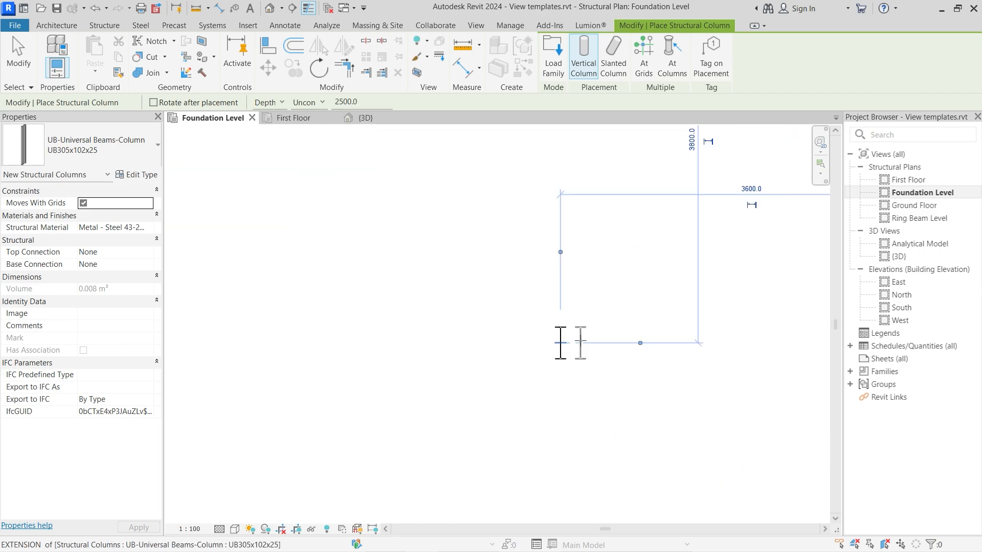
{"action": "scroll", "coordinate": [504, 368], "scroll_direction": "up", "scroll_amount": 3}
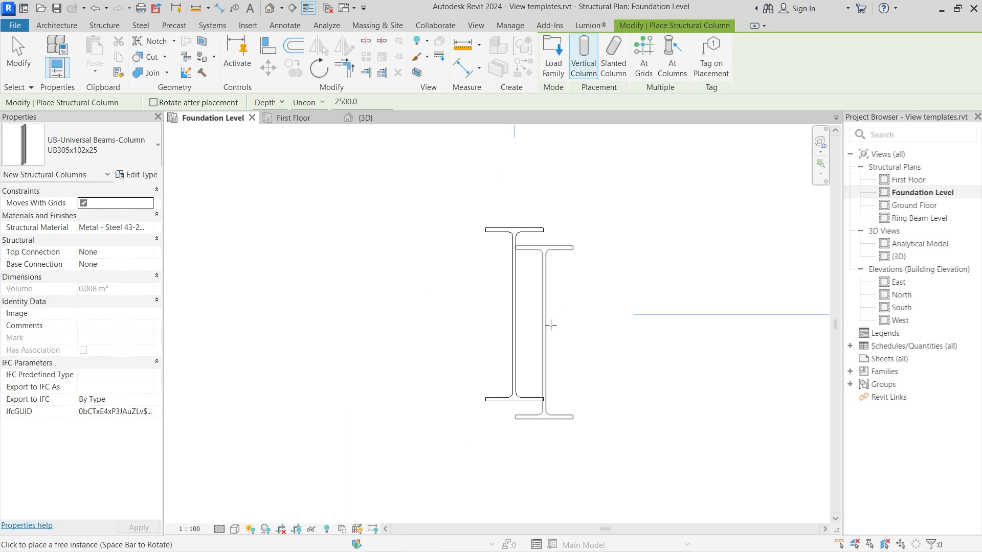
{"action": "key", "text": "Escape"}
{"action": "key", "text": "Escape"}
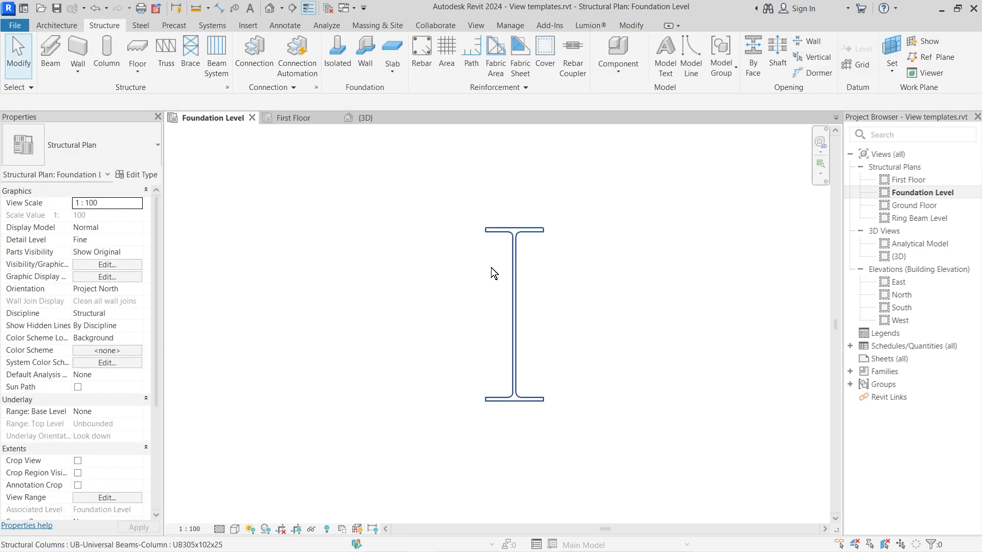
{"action": "scroll", "coordinate": [478, 296], "scroll_direction": "up", "scroll_amount": 2}
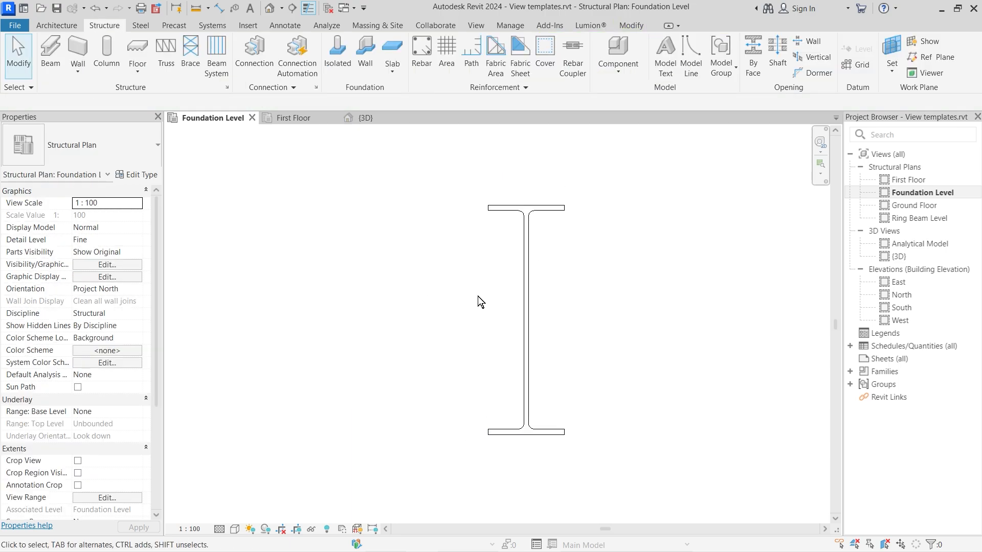
Switch the foundation plan's detail level to Medium and then to Coarse to compare the steel column's display.
{"action": "left_click", "coordinate": [219, 530]}
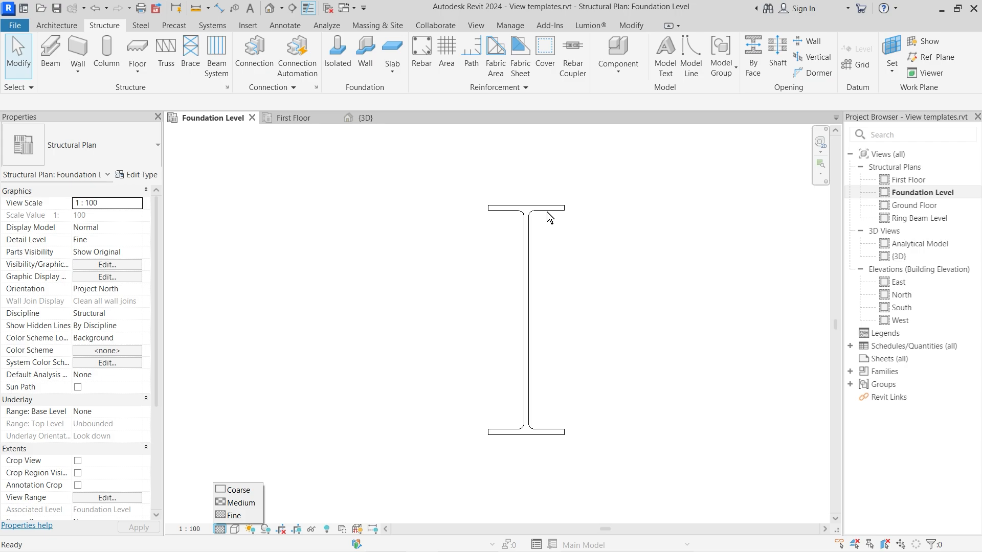
{"action": "left_click", "coordinate": [233, 503]}
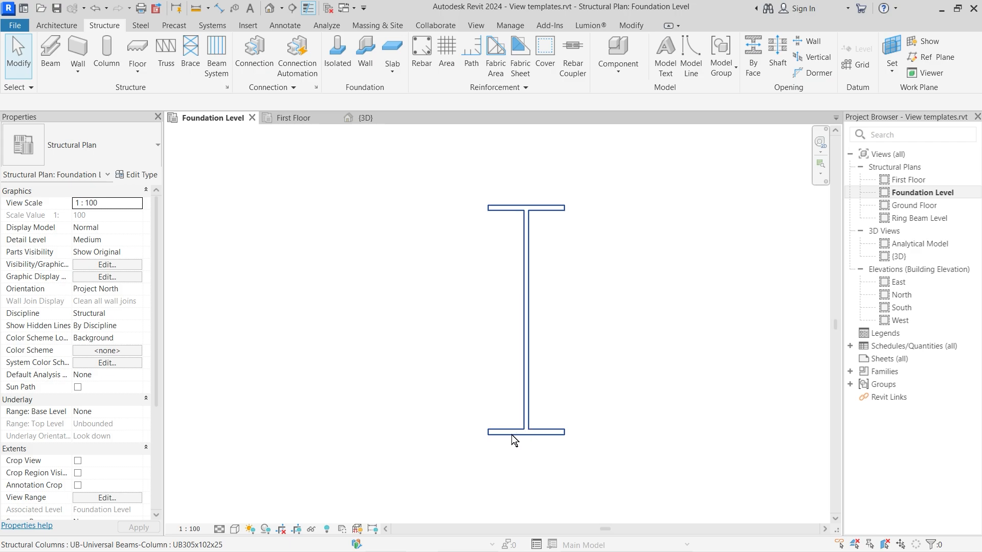
{"action": "left_click", "coordinate": [219, 529]}
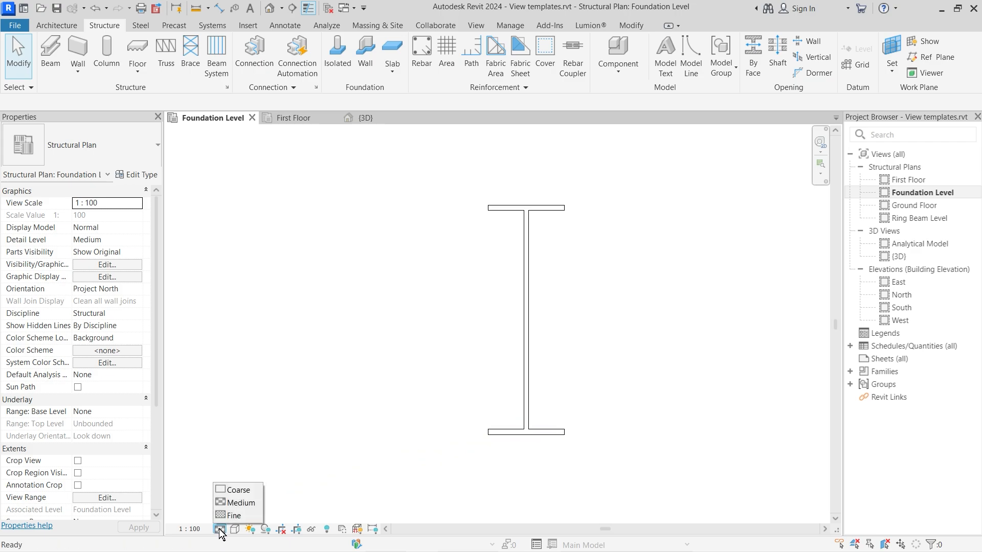
{"action": "left_click", "coordinate": [226, 490]}
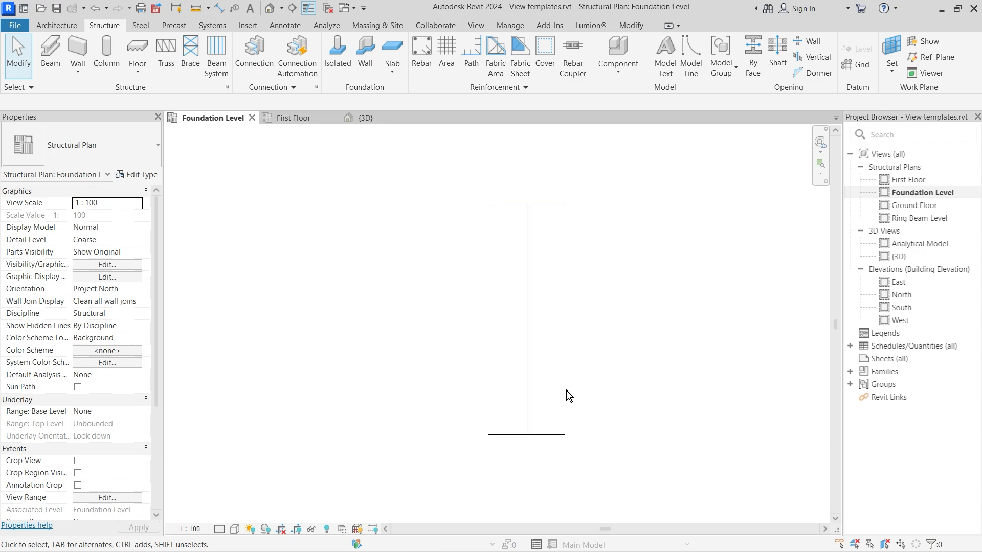
Delete the UB305x102x25 steel column from the foundation plan.
{"action": "left_click_drag", "start_coordinate": [617, 352], "coordinate": [455, 165]}
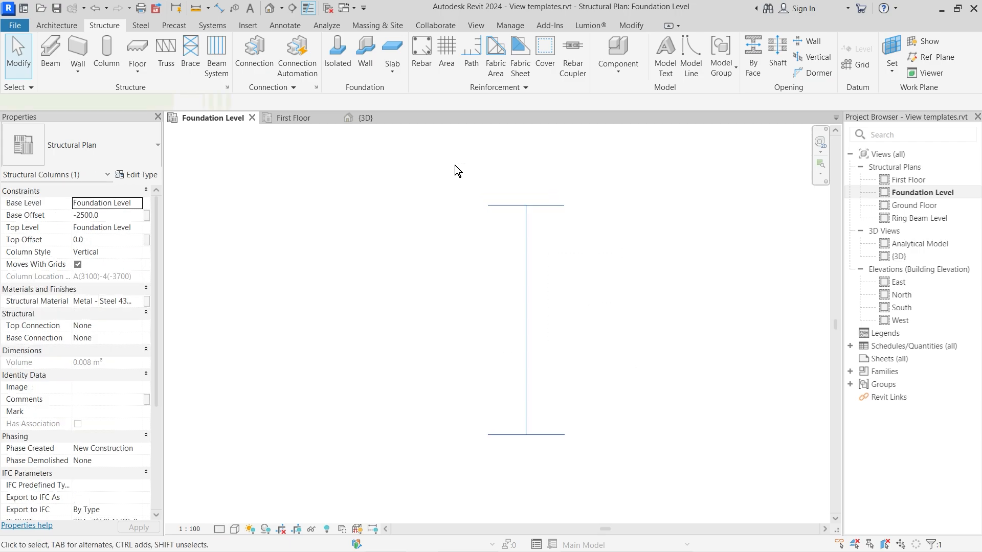
{"action": "key", "text": "Delete"}
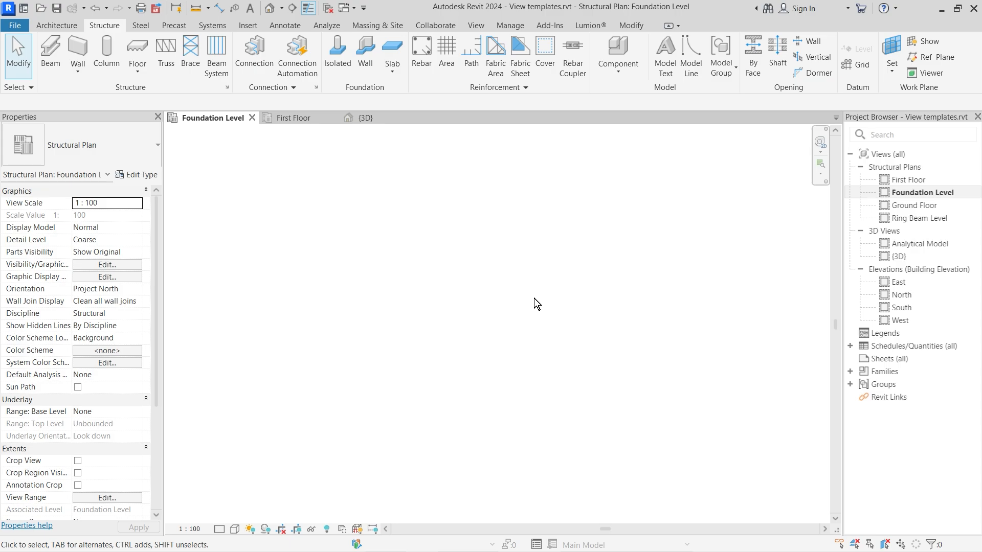
{"action": "scroll", "coordinate": [477, 324], "scroll_direction": "down", "scroll_amount": 8}
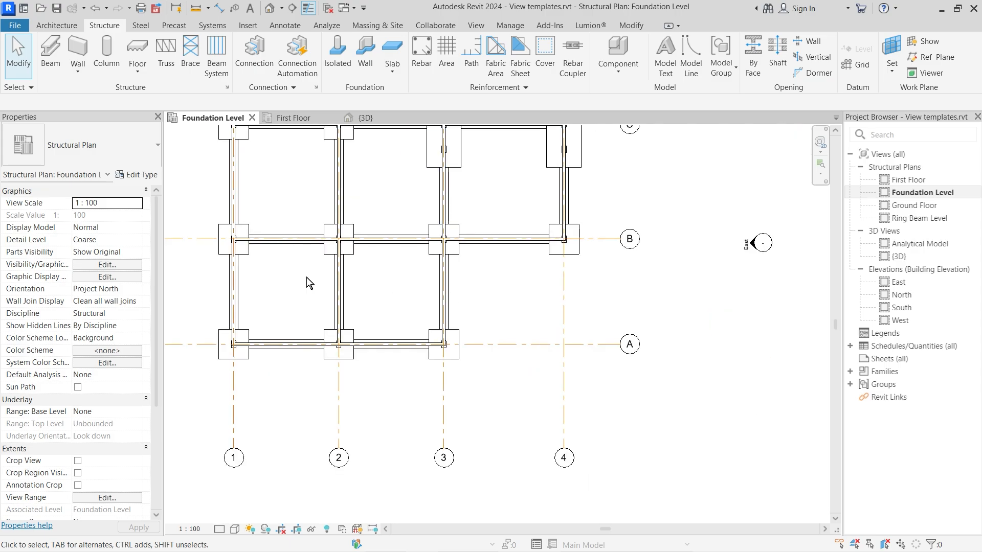
{"action": "scroll", "coordinate": [407, 322], "scroll_direction": "down", "scroll_amount": 1}
{"action": "scroll", "coordinate": [299, 219], "scroll_direction": "up", "scroll_amount": 3}
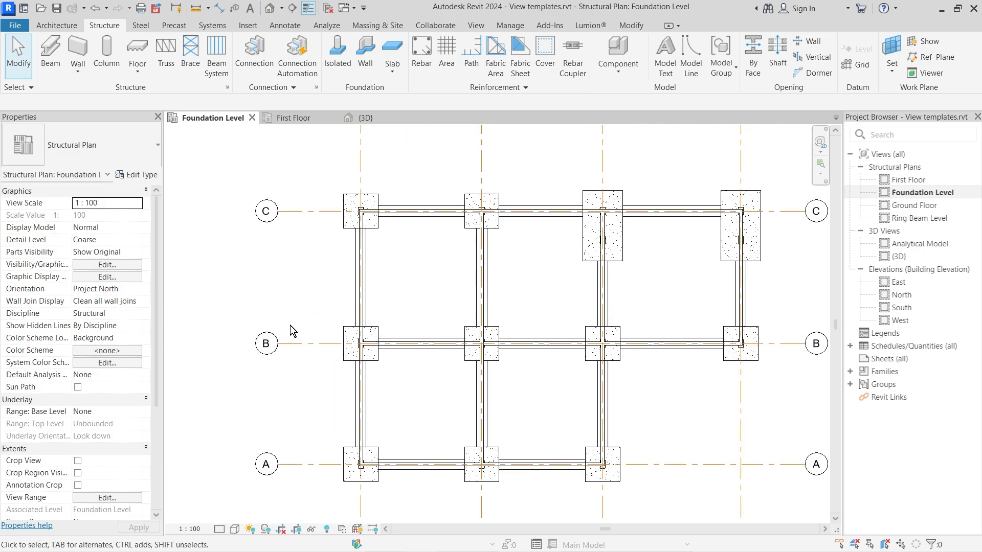
Switch the foundation plan's visual style through Wireframe, Shaded, Consistent Colors and Textures to compare the display.
{"action": "left_click", "coordinate": [235, 533]}
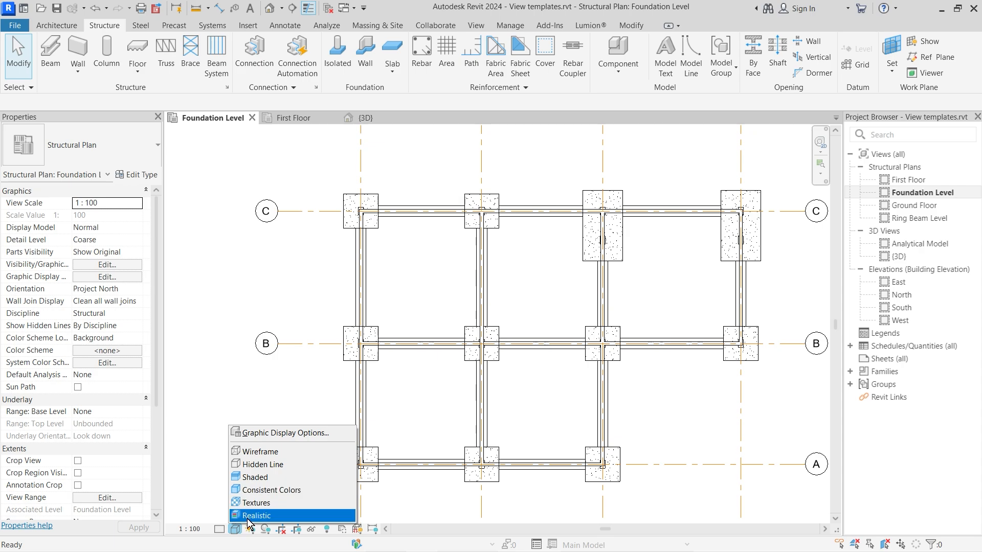
{"action": "left_click", "coordinate": [253, 452]}
{"action": "left_click", "coordinate": [234, 529]}
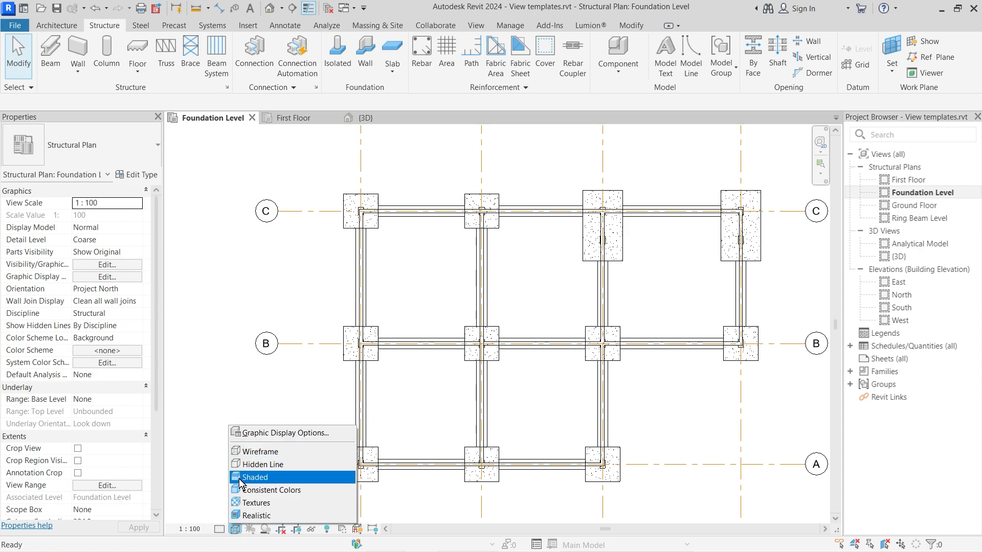
{"action": "left_click", "coordinate": [247, 480]}
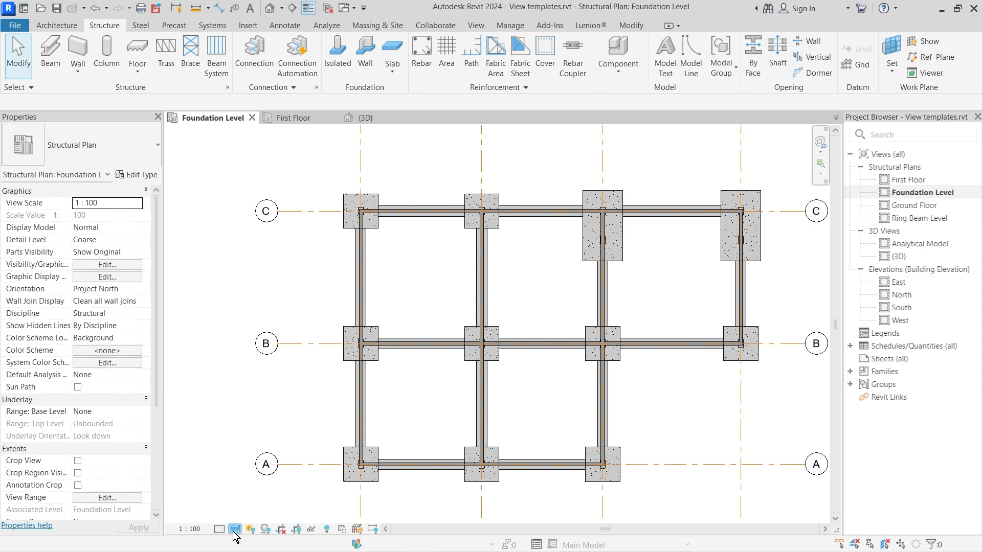
{"action": "left_click", "coordinate": [234, 529]}
{"action": "left_click", "coordinate": [250, 489]}
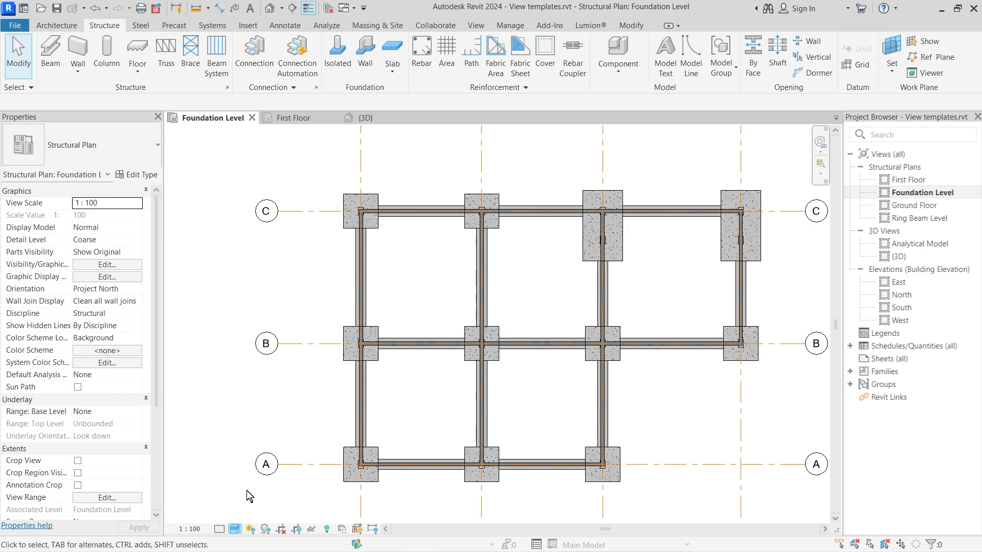
{"action": "left_click", "coordinate": [235, 529]}
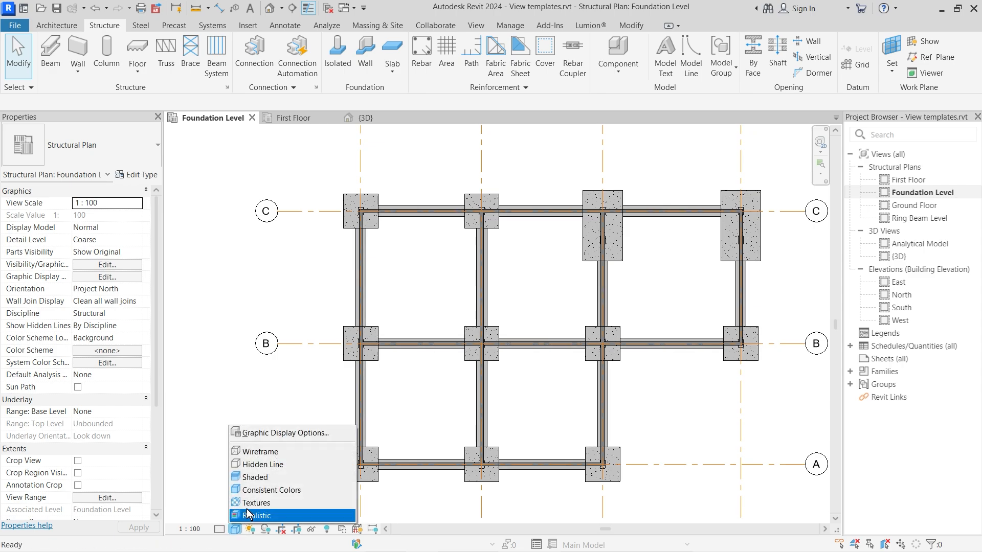
{"action": "left_click", "coordinate": [250, 504]}
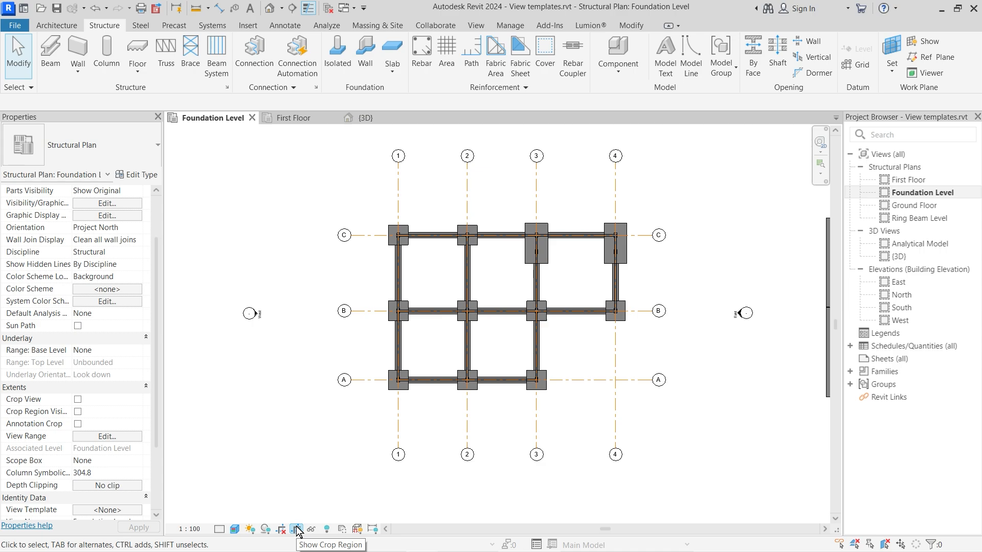
Show the foundation plan's crop region and shrink it on all four sides until it closely surrounds the building's grid bubbles.
{"action": "left_click", "coordinate": [296, 529]}
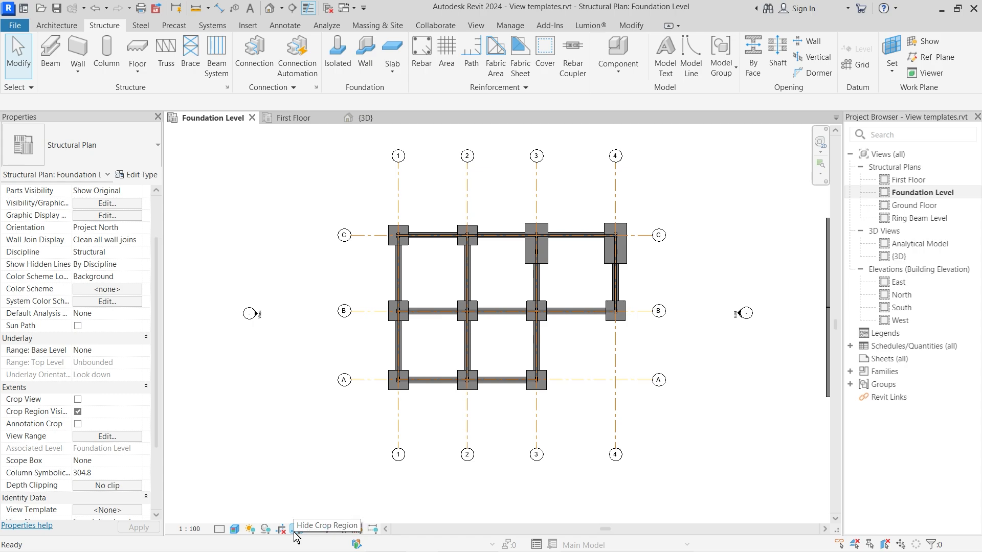
{"action": "scroll", "coordinate": [437, 349], "scroll_direction": "down", "scroll_amount": 3}
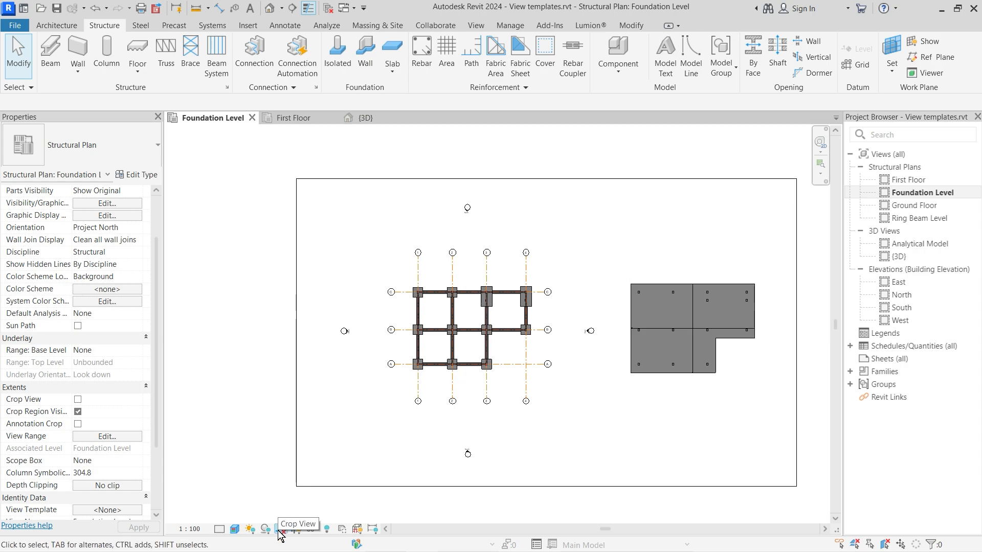
{"action": "left_click", "coordinate": [497, 179]}
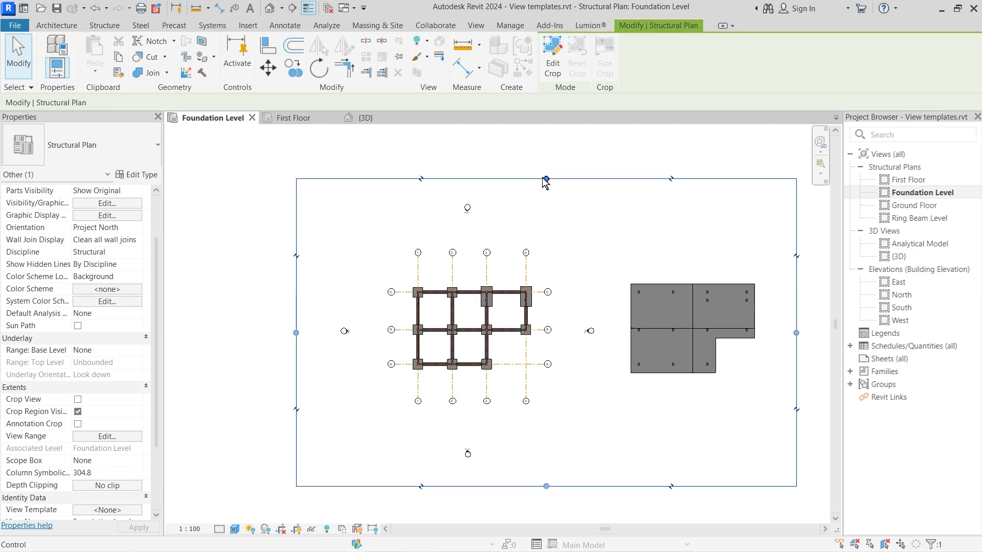
{"action": "left_click_drag", "start_coordinate": [547, 179], "coordinate": [469, 202]}
{"action": "key", "text": "Escape"}
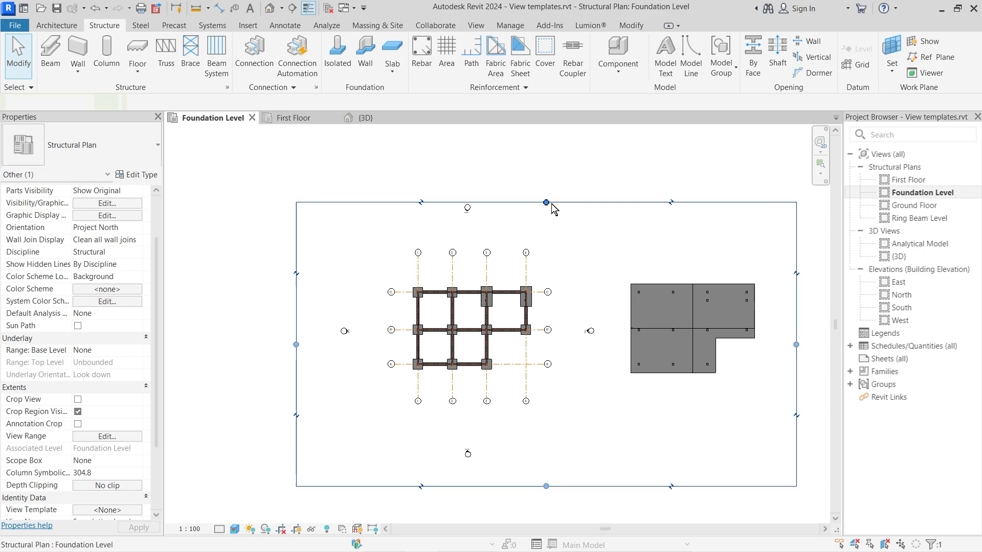
{"action": "left_click_drag", "start_coordinate": [534, 203], "coordinate": [543, 241]}
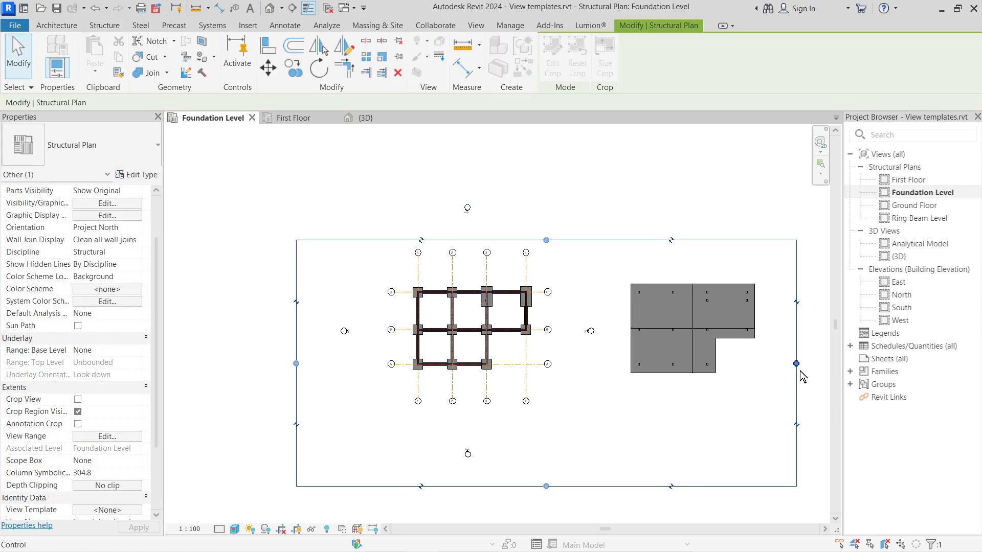
{"action": "left_click_drag", "start_coordinate": [796, 365], "coordinate": [564, 361]}
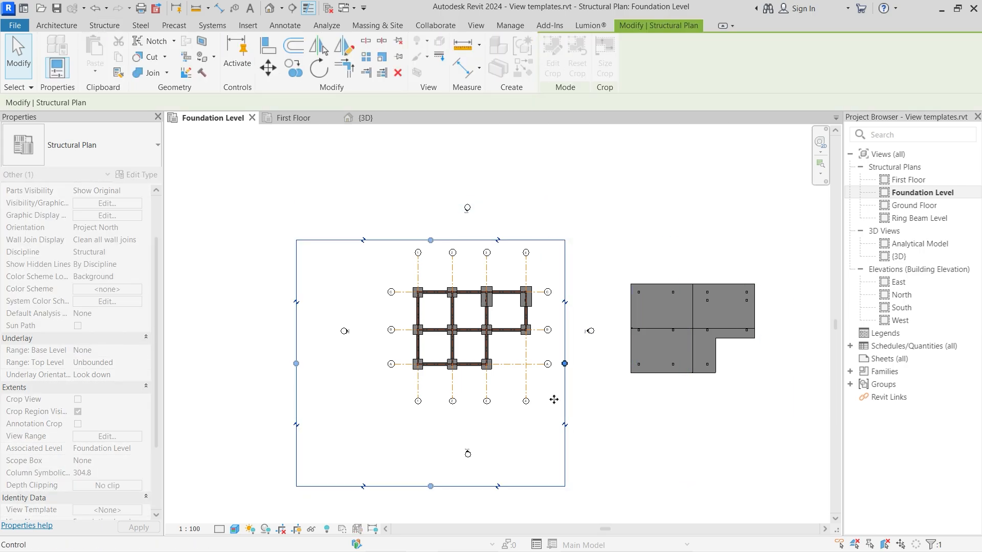
{"action": "left_click_drag", "start_coordinate": [431, 485], "coordinate": [431, 410]}
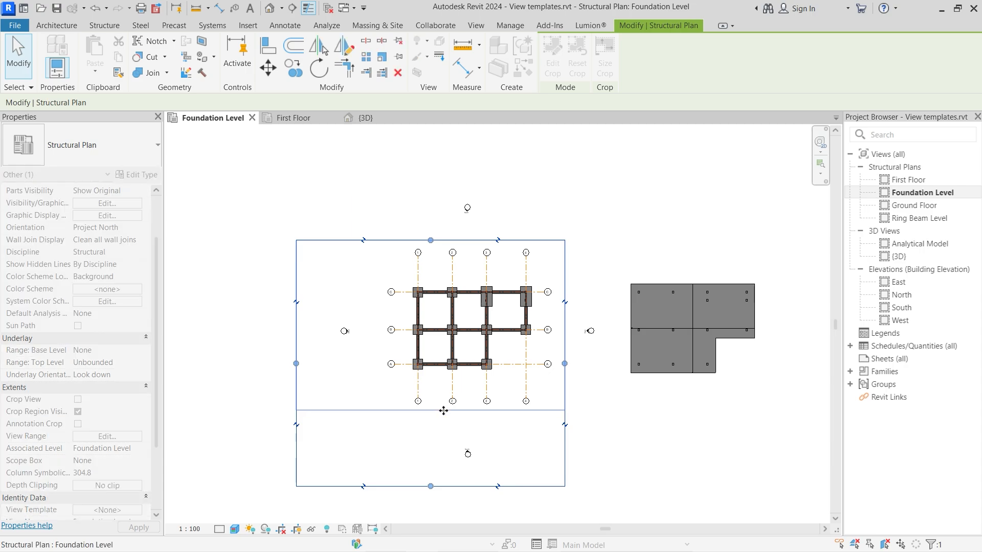
{"action": "left_click_drag", "start_coordinate": [295, 325], "coordinate": [378, 325]}
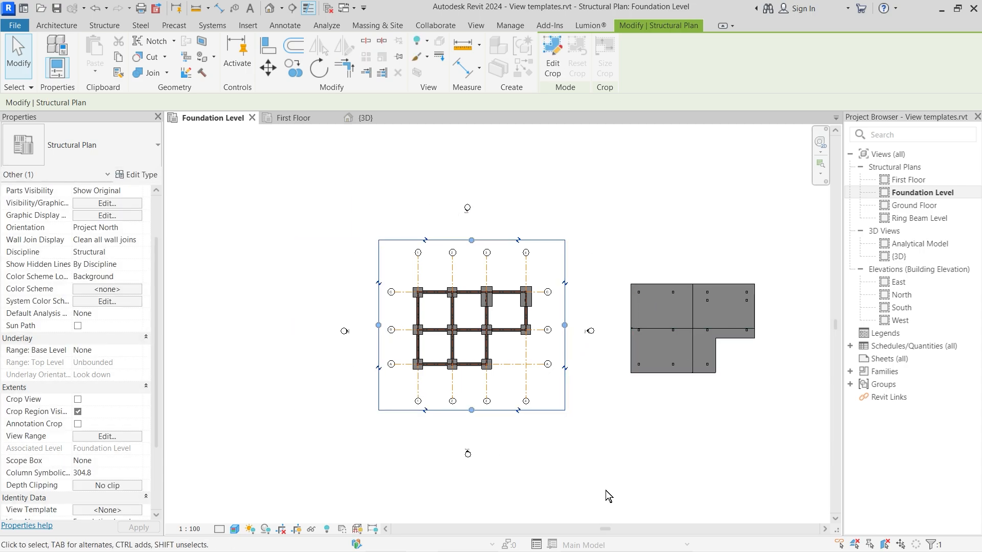
Crop the foundation plan to its crop region.
{"action": "left_click", "coordinate": [281, 530]}
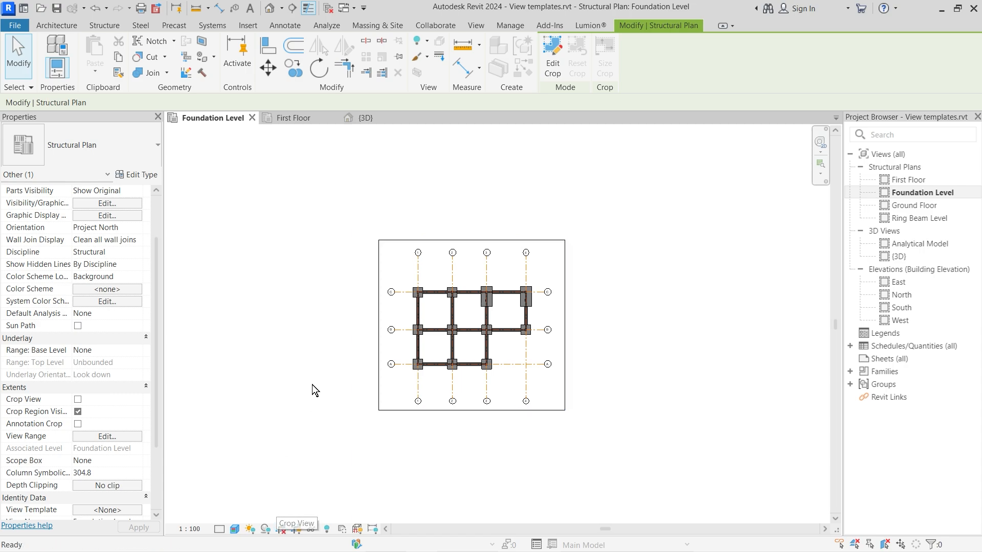
{"action": "left_click", "coordinate": [579, 202]}
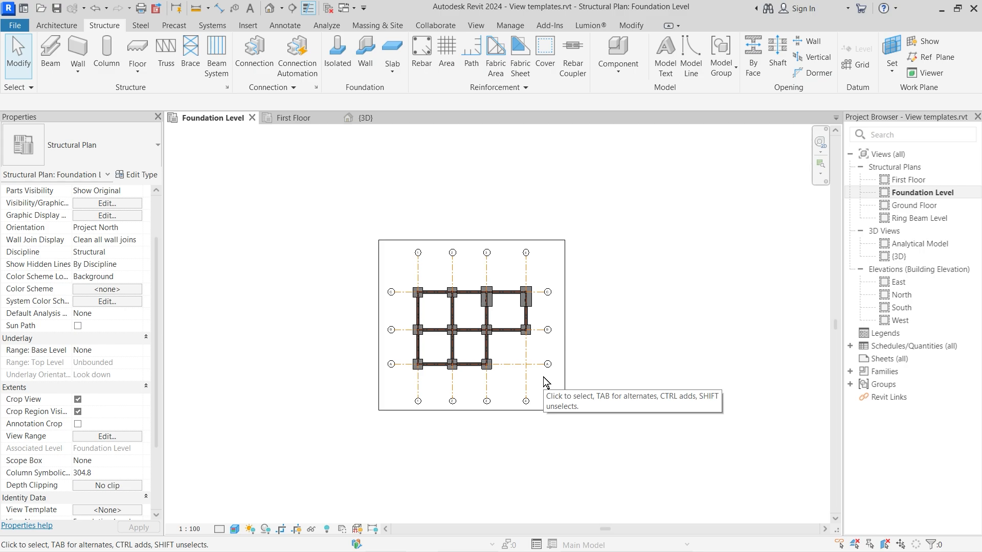
{"action": "scroll", "coordinate": [546, 332], "scroll_direction": "up", "scroll_amount": 2}
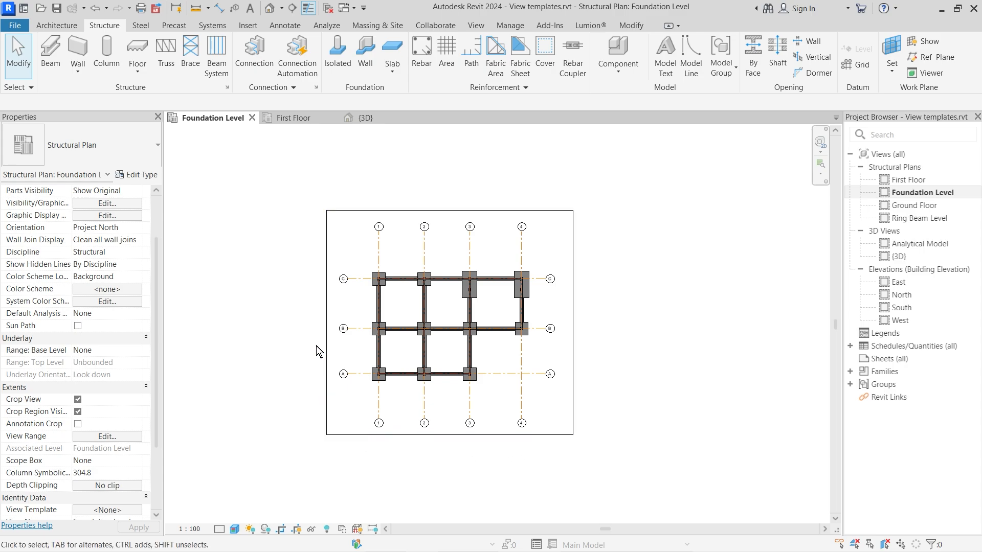
Turn the foundation plan's cropping off and on again, and hide the crop region's boundary.
{"action": "left_click", "coordinate": [281, 529]}
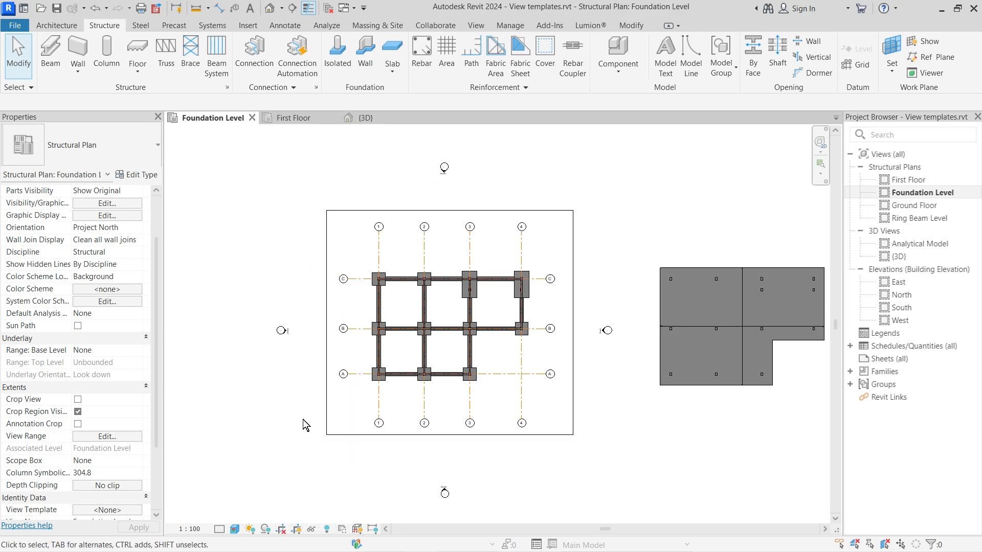
{"action": "left_click", "coordinate": [296, 530]}
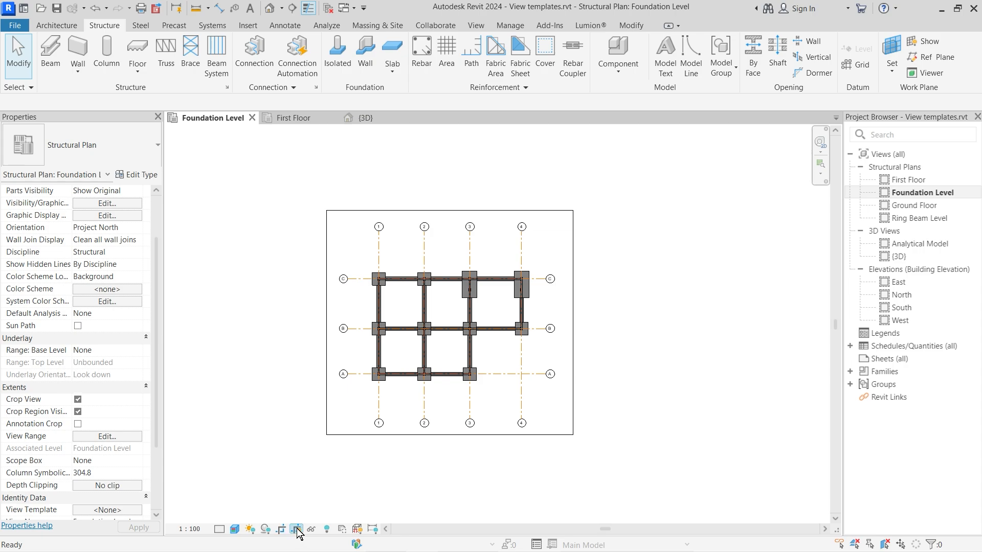
{"action": "left_click", "coordinate": [296, 530]}
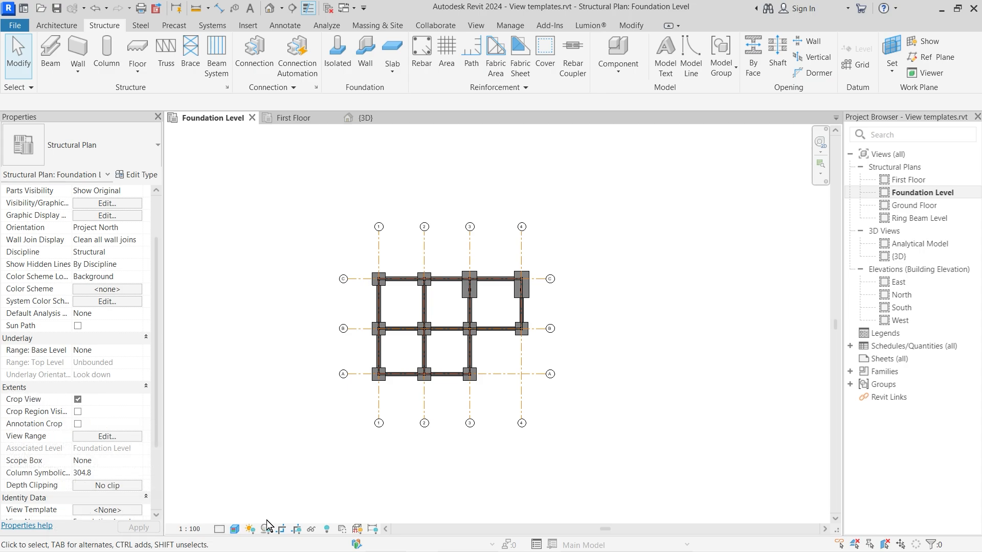
Make the crop region visible again in the view's properties and toggle Annotation Crop on and off.
{"action": "left_click", "coordinate": [78, 412]}
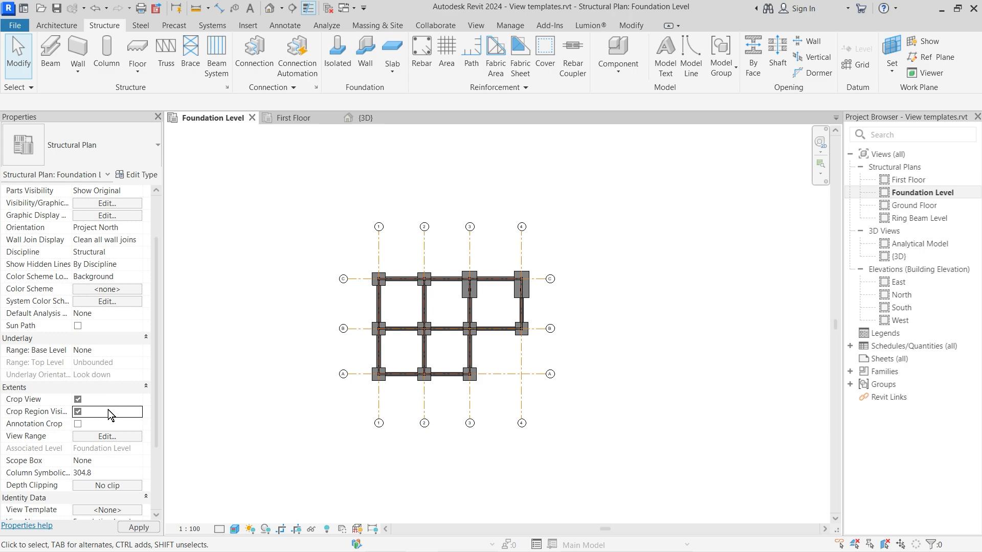
{"action": "left_click", "coordinate": [78, 400]}
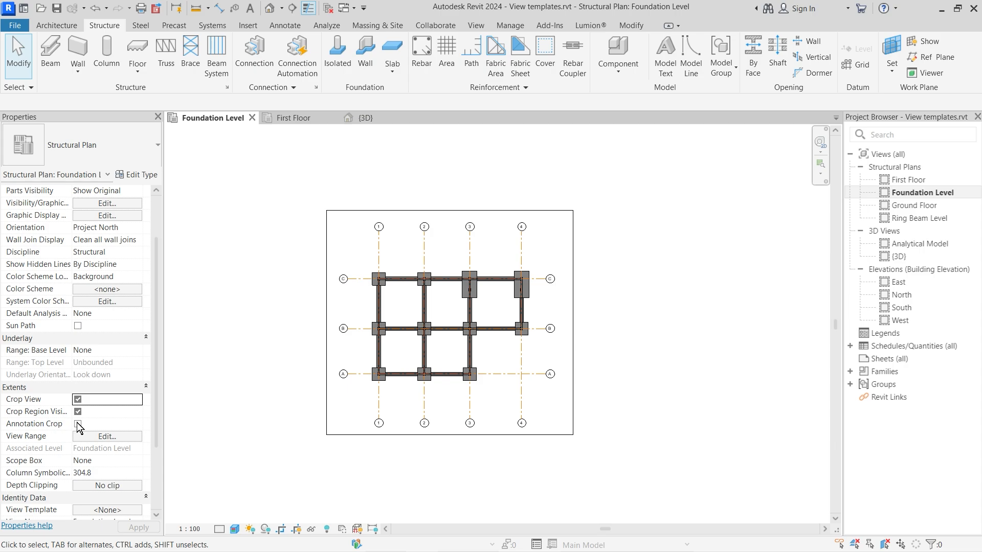
{"action": "left_click", "coordinate": [77, 425]}
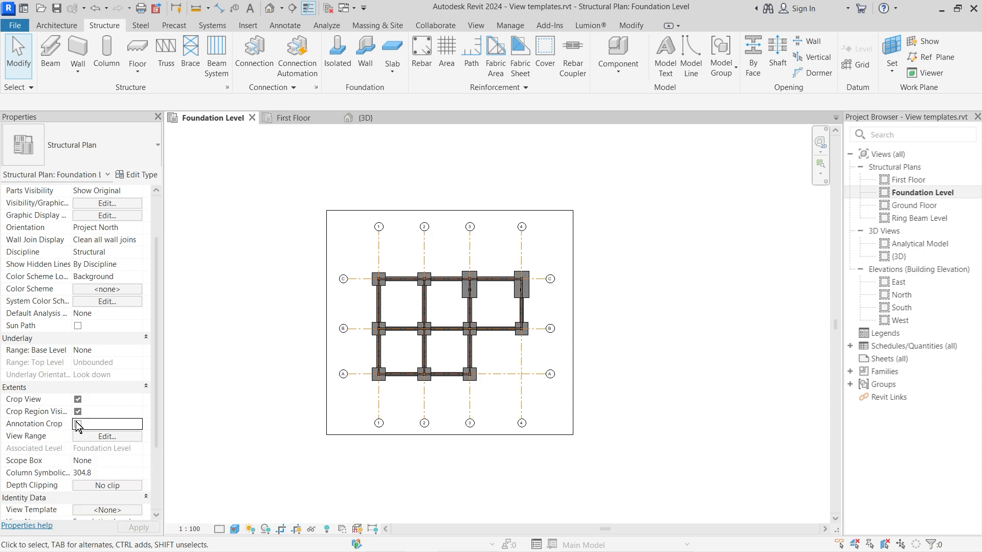
{"action": "left_click", "coordinate": [77, 424]}
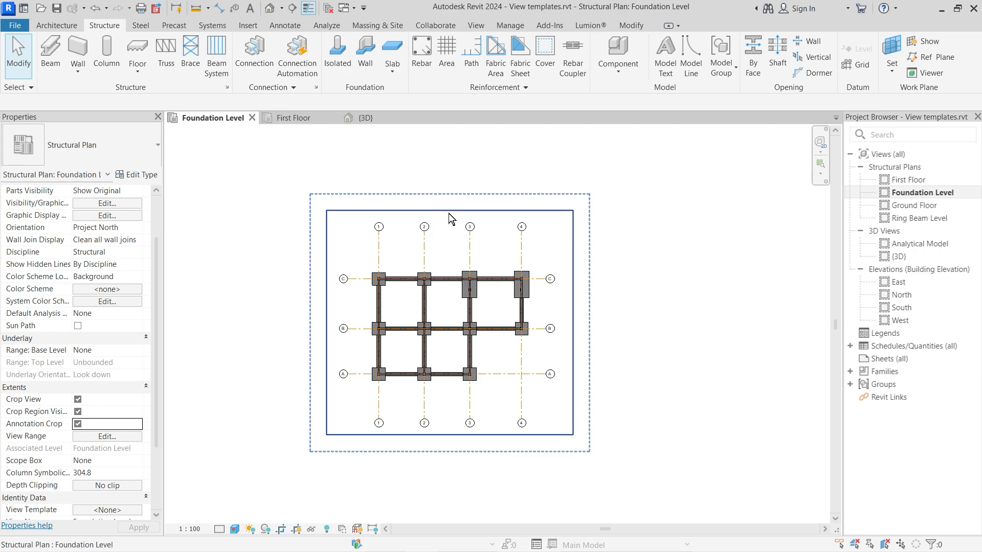
Copy the 300 x 450mm concrete column at B-3 into the open bay, about 4284 mm below grid B and 3616 mm from grid 4.
{"action": "scroll", "coordinate": [418, 339], "scroll_direction": "up", "scroll_amount": 4}
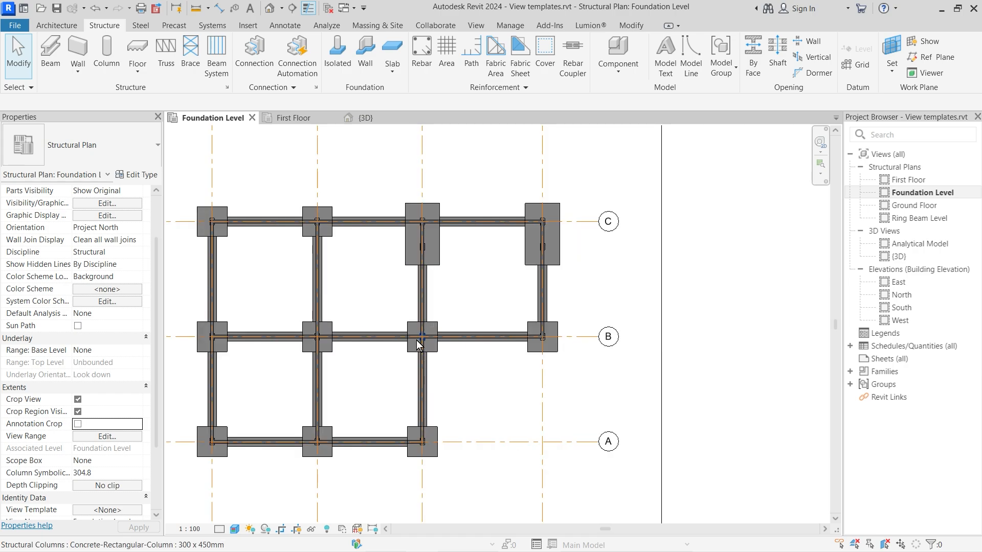
{"action": "scroll", "coordinate": [418, 340], "scroll_direction": "down", "scroll_amount": 3}
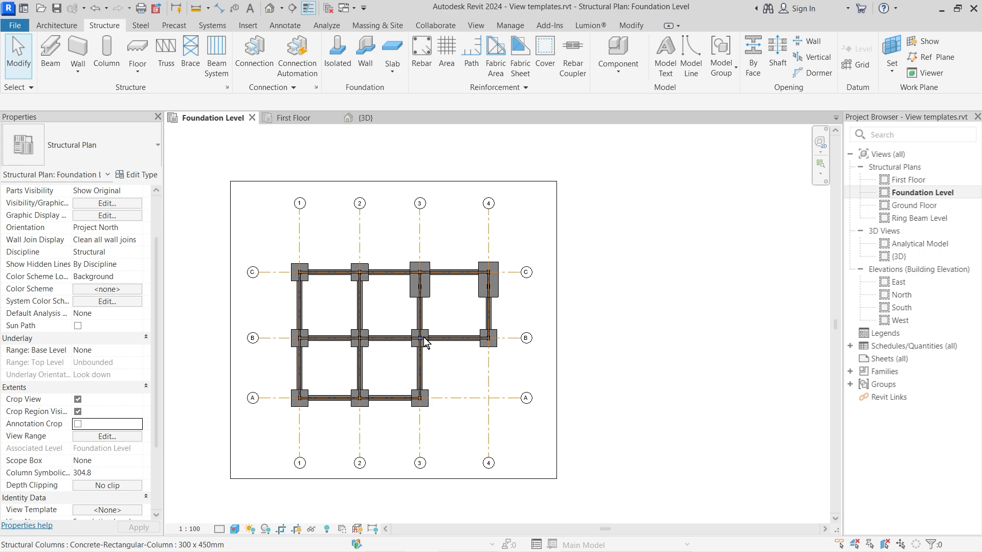
{"action": "scroll", "coordinate": [435, 364], "scroll_direction": "up", "scroll_amount": 2}
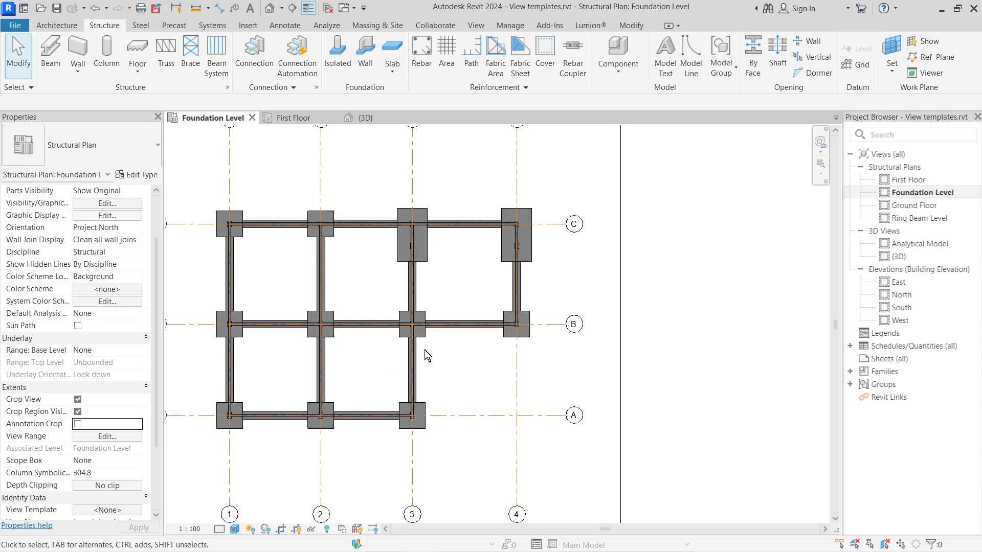
{"action": "left_click", "coordinate": [411, 324]}
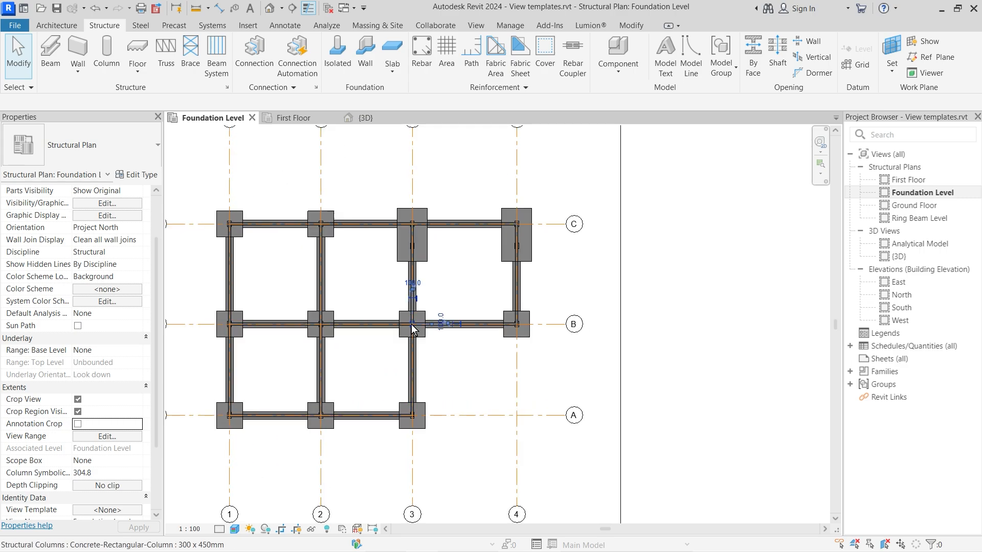
{"action": "left_click", "coordinate": [291, 72]}
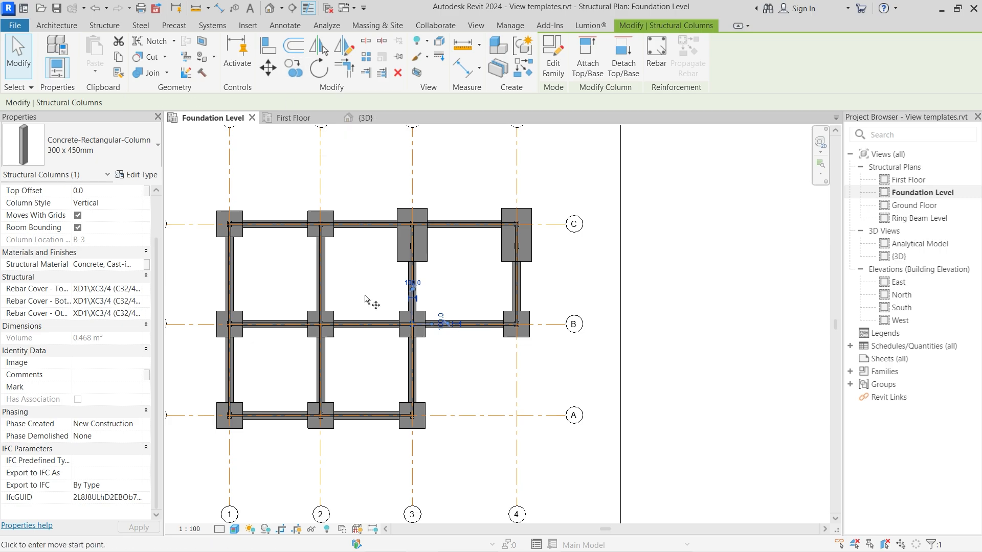
{"action": "left_click", "coordinate": [422, 339]}
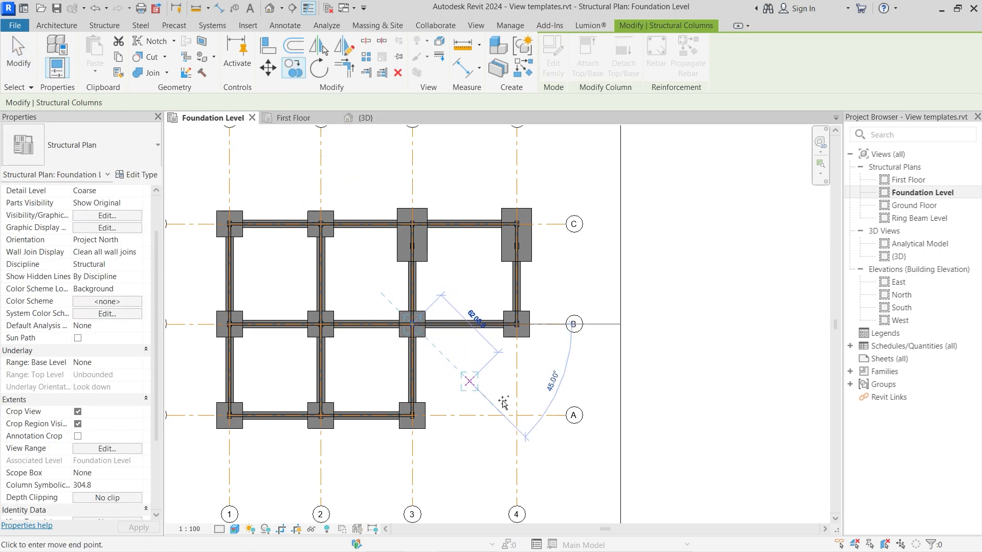
{"action": "left_click", "coordinate": [481, 398]}
{"action": "key", "text": "Escape"}
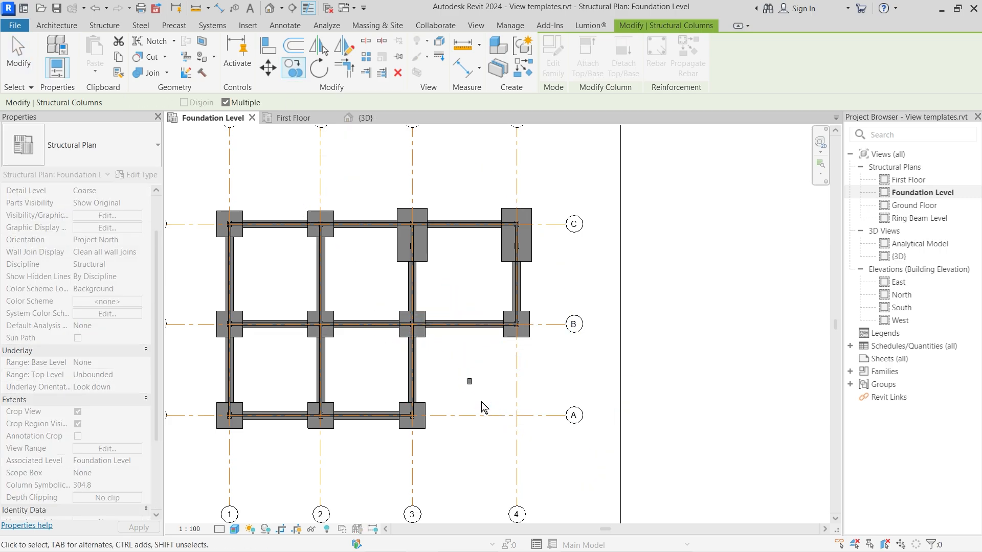
Select the copied column in the open bay and temporarily hide the whole structural columns category in the foundation plan.
{"action": "scroll", "coordinate": [481, 397], "scroll_direction": "up", "scroll_amount": 2}
{"action": "left_click", "coordinate": [425, 335]}
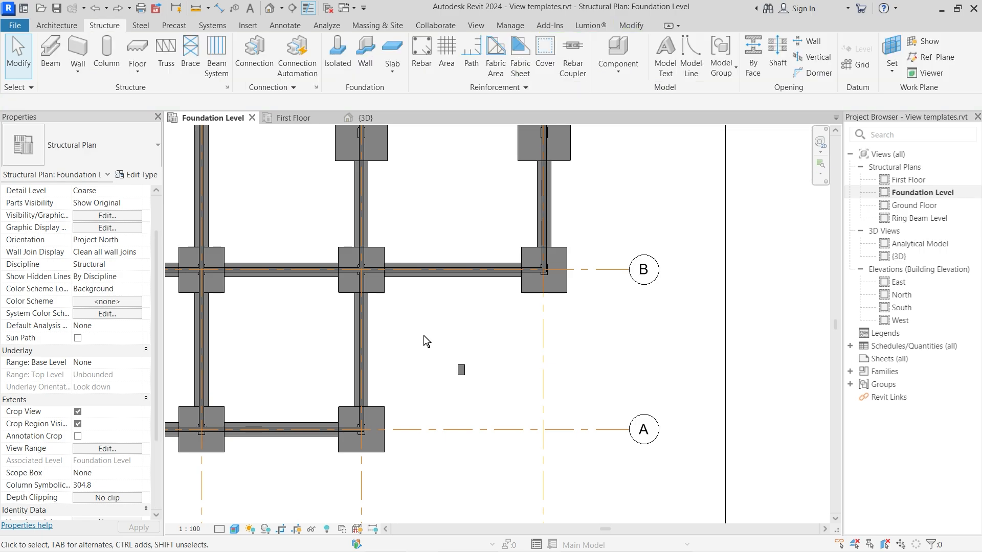
{"action": "left_click", "coordinate": [463, 373]}
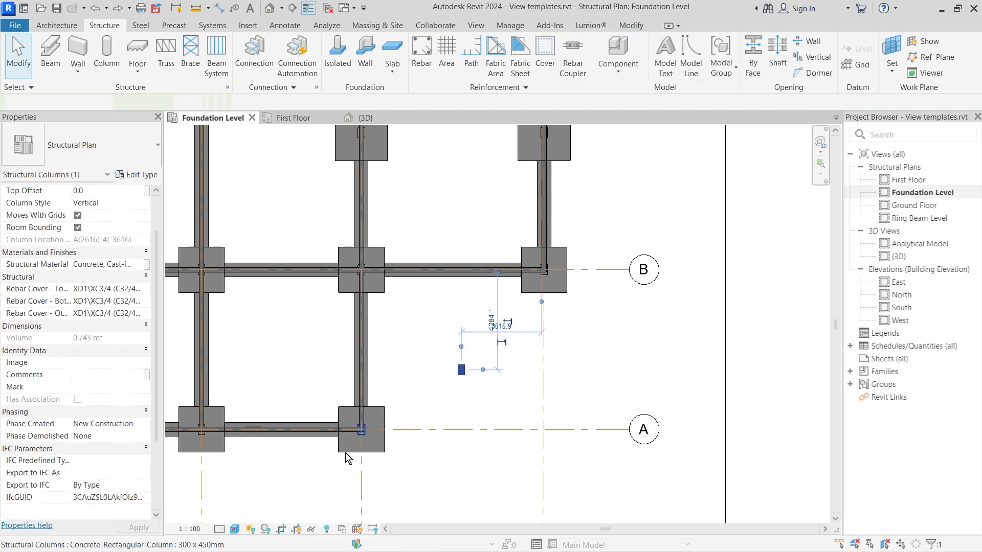
{"action": "left_click", "coordinate": [311, 529]}
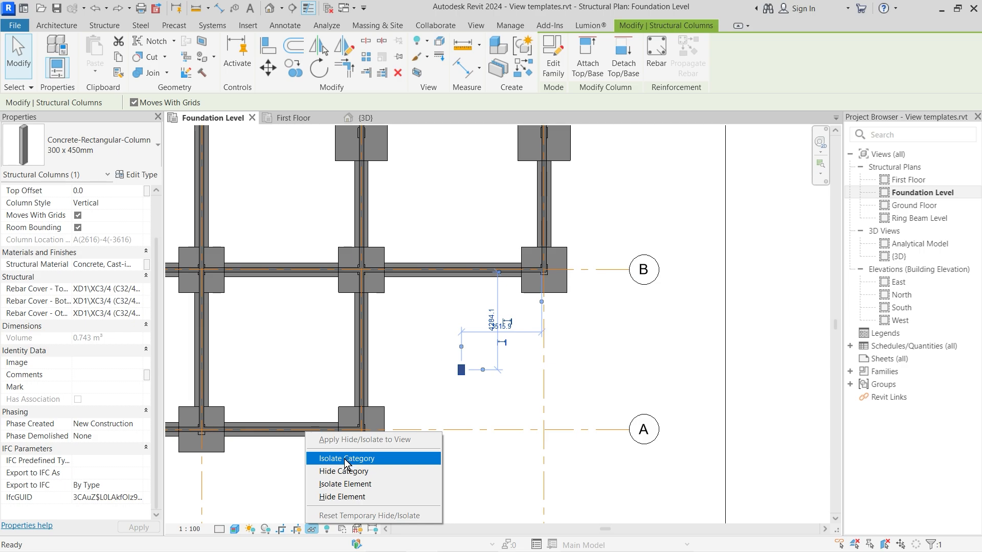
{"action": "left_click", "coordinate": [343, 485]}
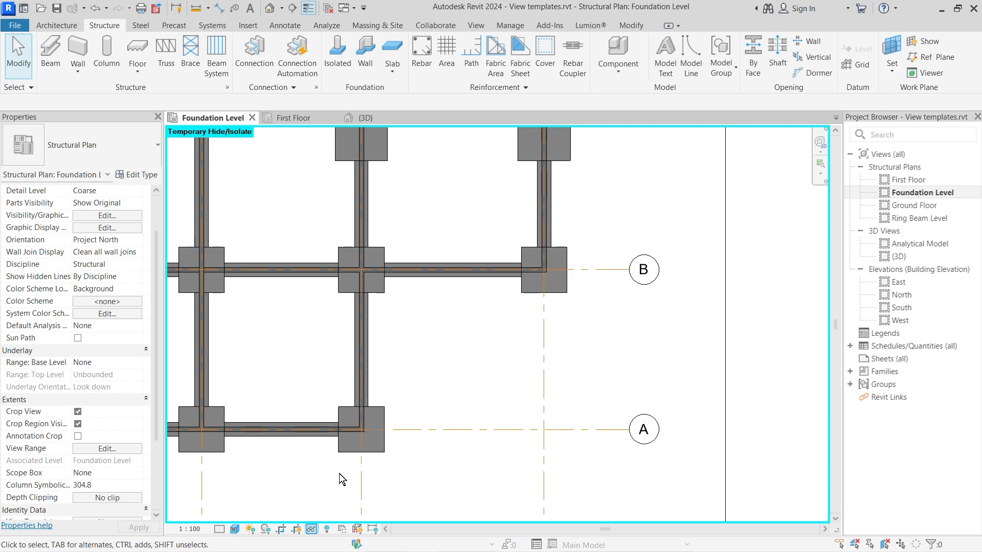
Inspect the hidden columns with Reveal Hidden Elements, close that mode and reset the foundation plan's temporary hide/isolate.
{"action": "left_click", "coordinate": [329, 529]}
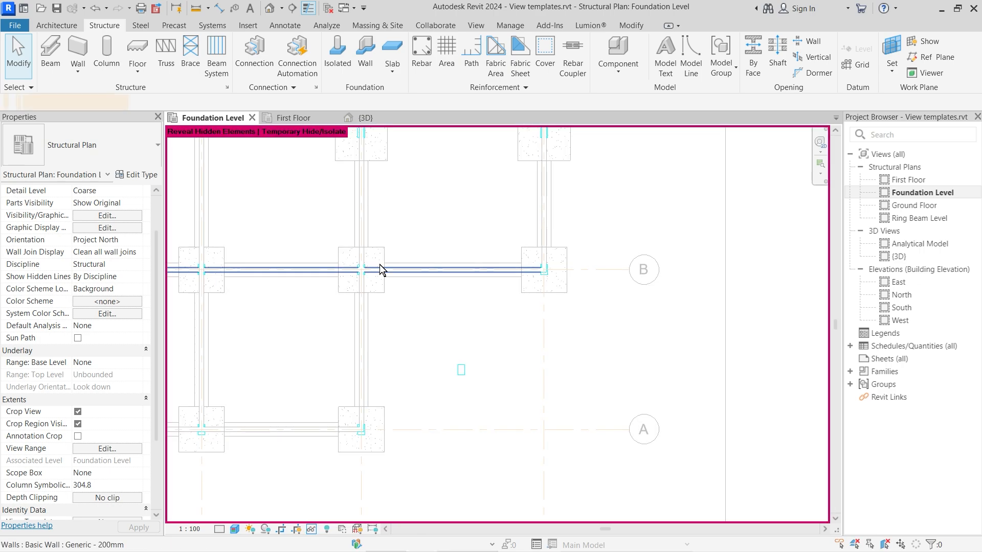
{"action": "scroll", "coordinate": [373, 268], "scroll_direction": "up", "scroll_amount": 3}
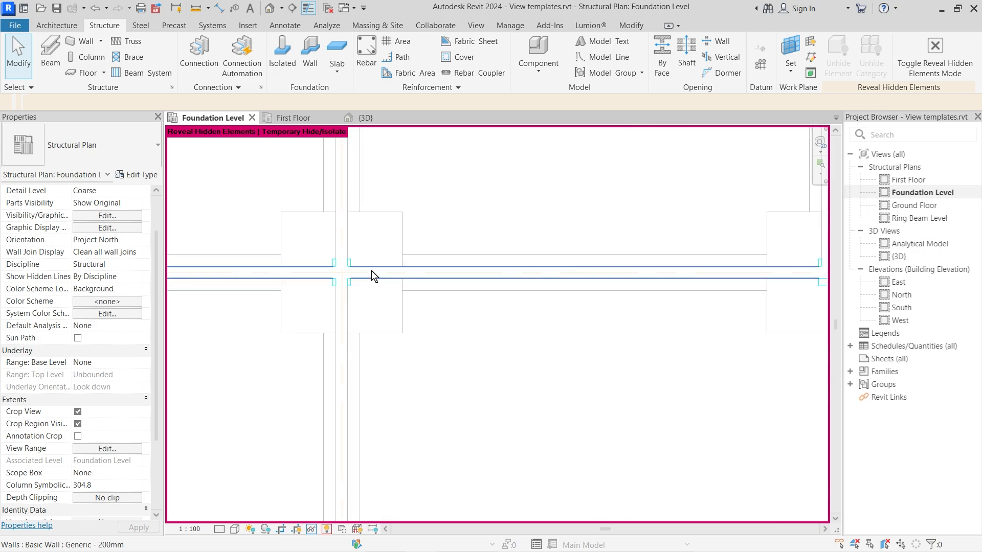
{"action": "scroll", "coordinate": [358, 266], "scroll_direction": "up", "scroll_amount": 2}
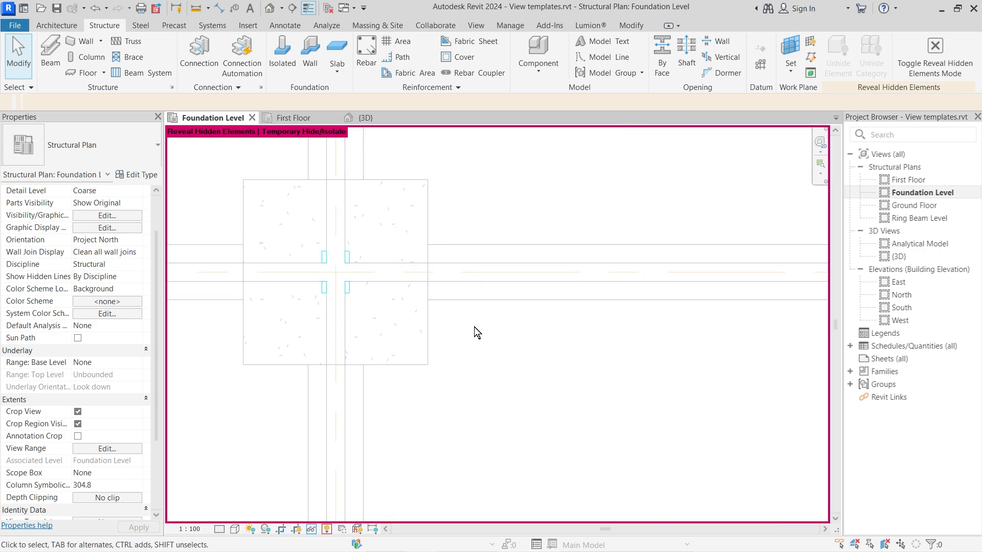
{"action": "scroll", "coordinate": [474, 327], "scroll_direction": "down", "scroll_amount": 6}
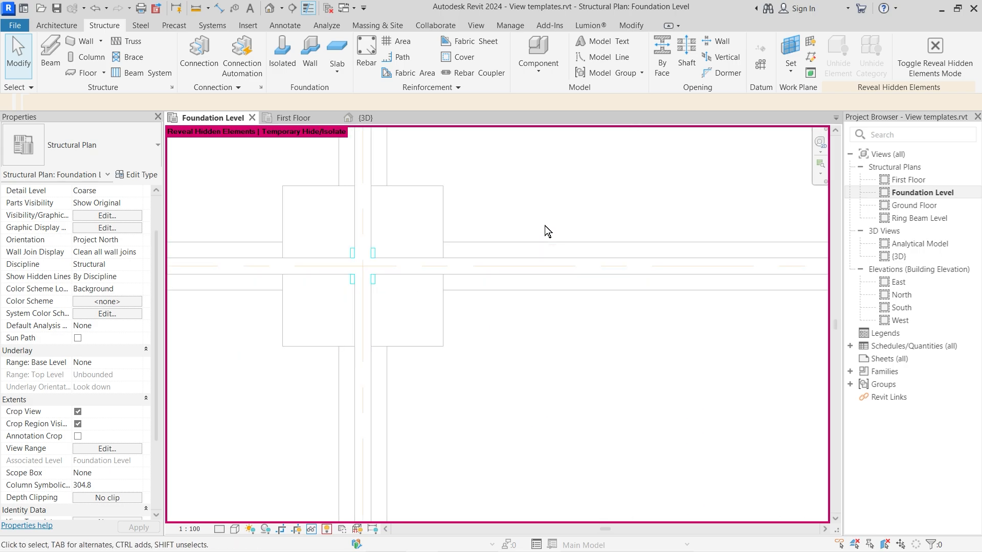
{"action": "left_click", "coordinate": [325, 530]}
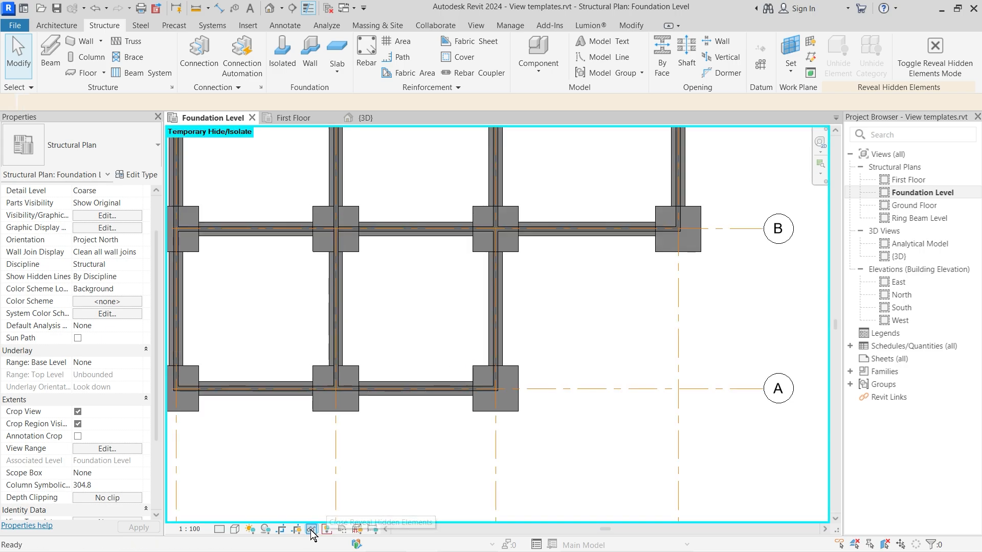
{"action": "left_click", "coordinate": [311, 530]}
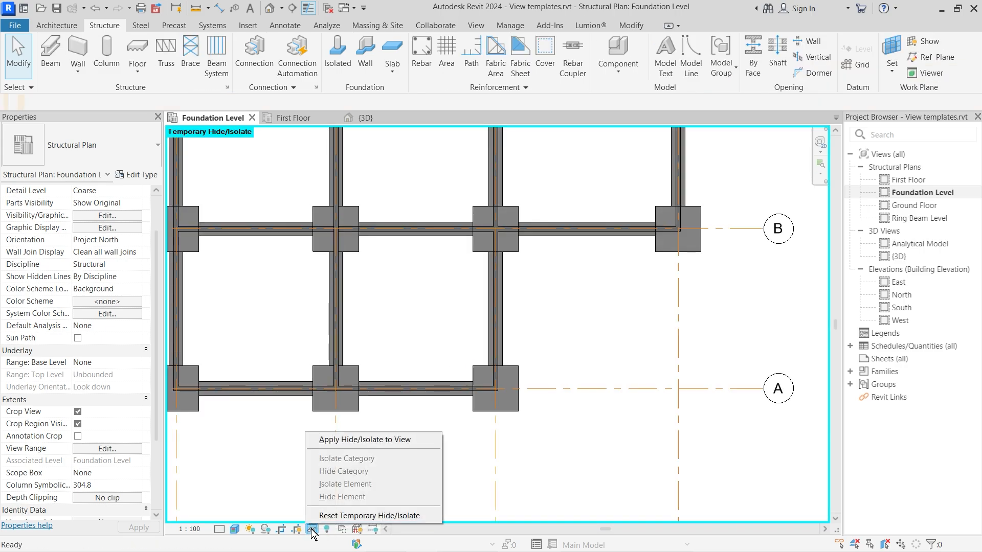
{"action": "left_click", "coordinate": [338, 515]}
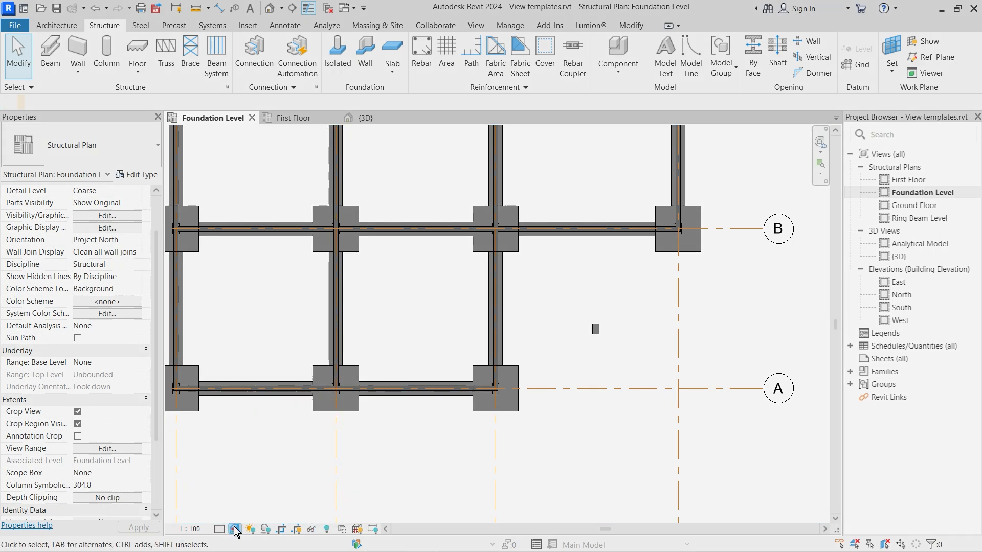
Set the foundation plan's visual style to Hidden Line and raise its detail level.
{"action": "left_click", "coordinate": [235, 529]}
{"action": "left_click", "coordinate": [254, 464]}
{"action": "left_click", "coordinate": [219, 529]}
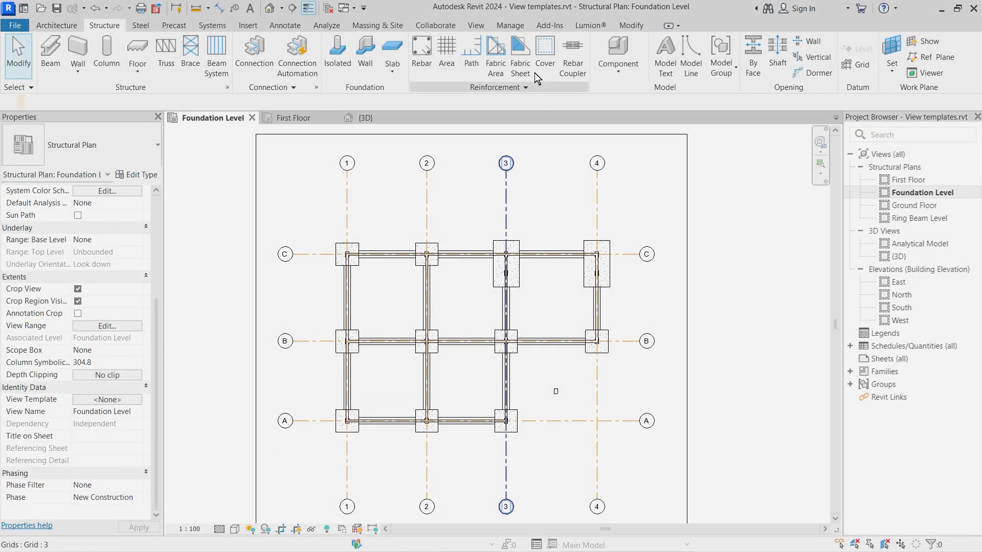
Open the foundation plan's Visibility/Graphic Overrides, find the structural model categories and widen the Visibility column to show their full names.
{"action": "left_click", "coordinate": [476, 25]}
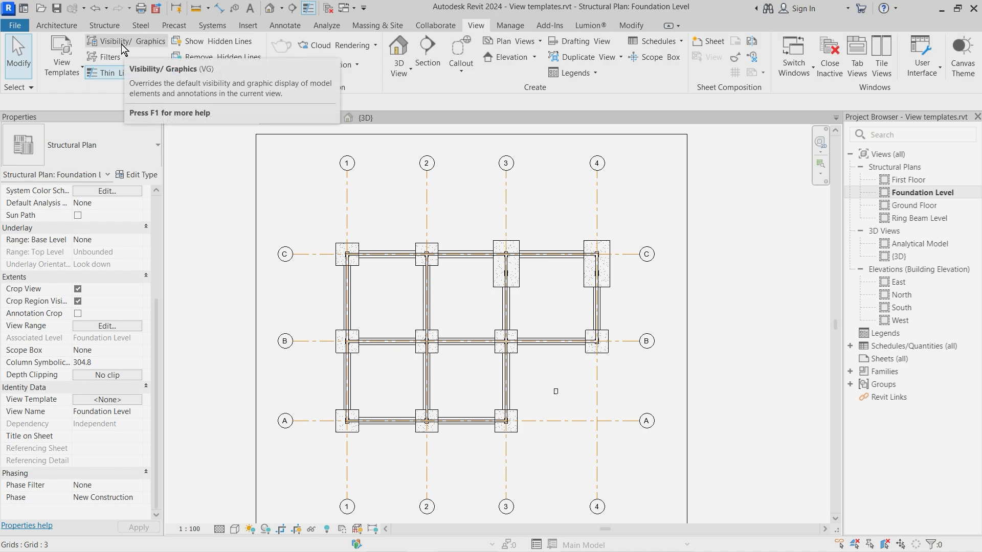
{"action": "left_click", "coordinate": [121, 44]}
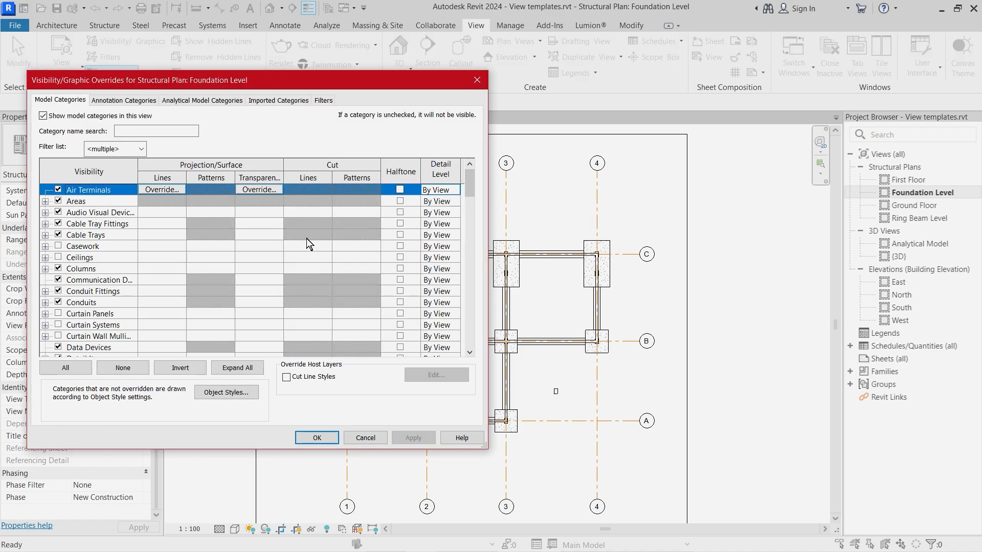
{"action": "scroll", "coordinate": [94, 258], "scroll_direction": "down", "scroll_amount": 11}
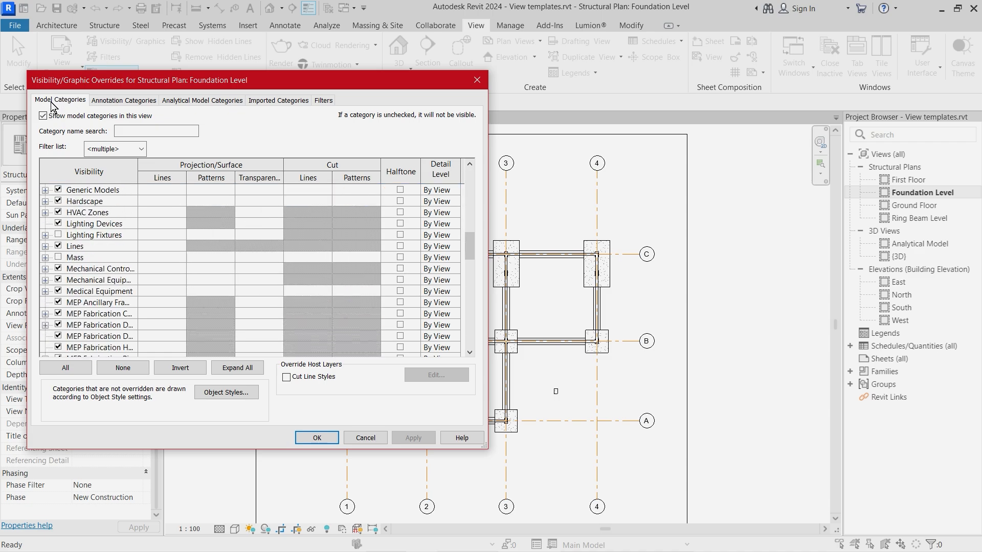
{"action": "scroll", "coordinate": [94, 302], "scroll_direction": "down", "scroll_amount": 3}
{"action": "scroll", "coordinate": [94, 302], "scroll_direction": "down", "scroll_amount": 6}
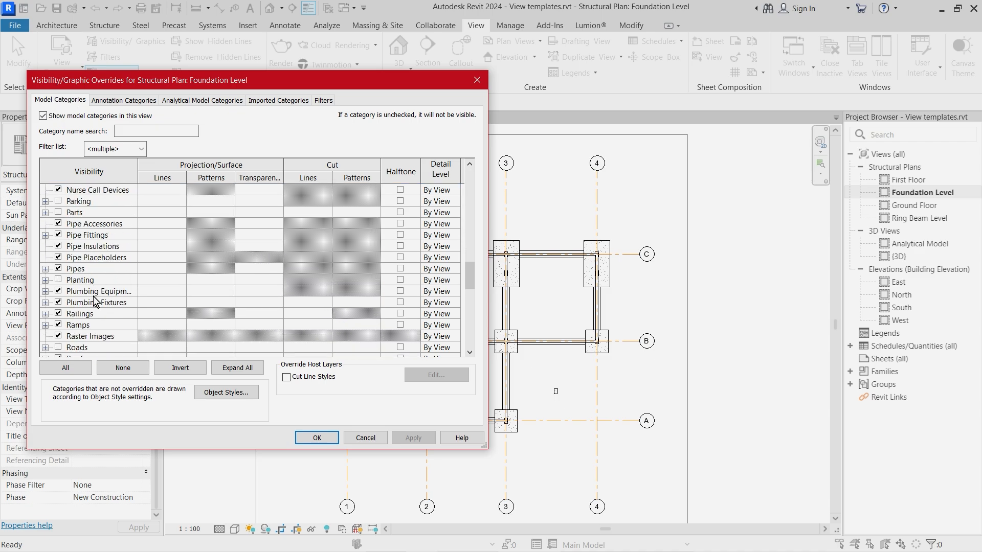
{"action": "scroll", "coordinate": [94, 302], "scroll_direction": "down", "scroll_amount": 4}
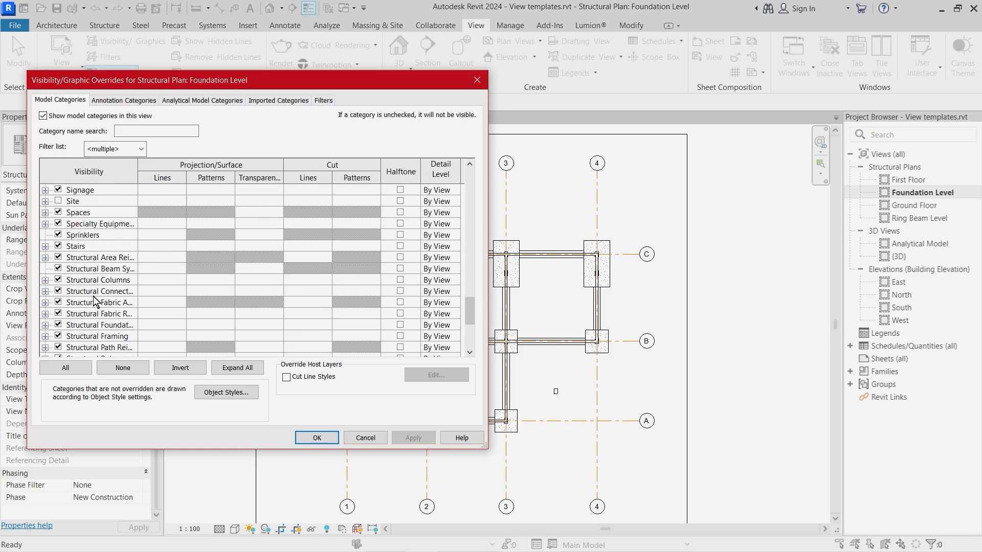
{"action": "left_click_drag", "start_coordinate": [136, 172], "coordinate": [158, 173]}
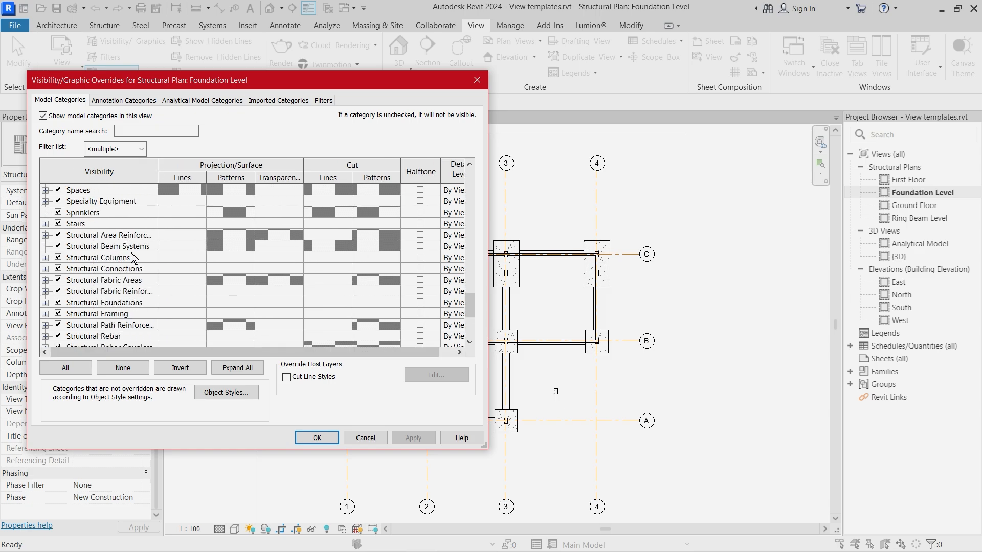
Turn off the Structural Columns category, apply the change to the view, and turn the category back on.
{"action": "left_click", "coordinate": [59, 258]}
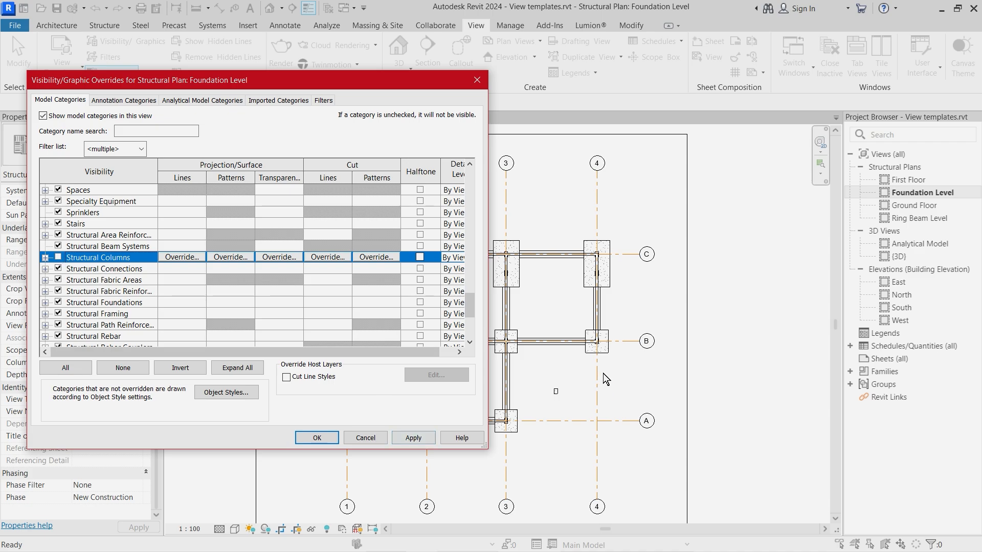
{"action": "left_click", "coordinate": [417, 439]}
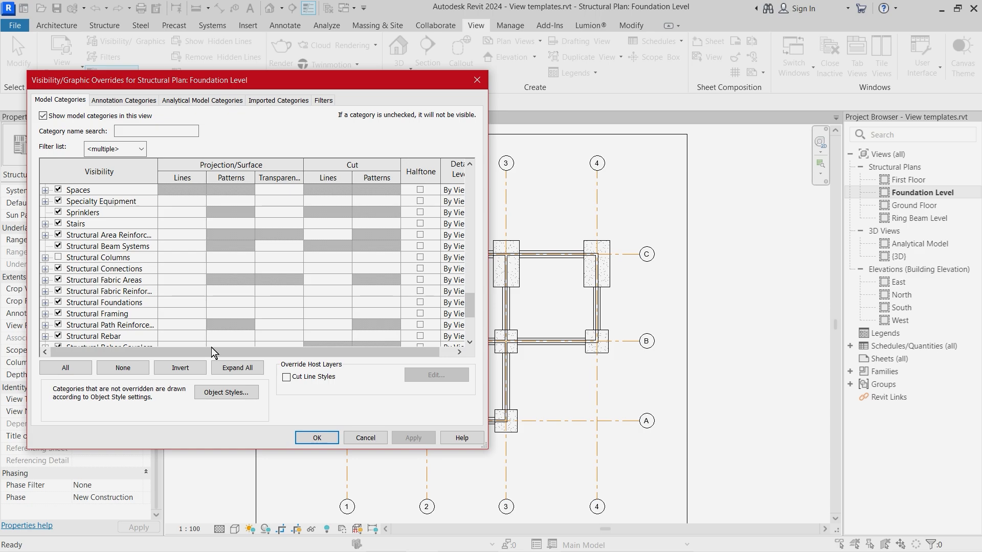
{"action": "left_click", "coordinate": [58, 262]}
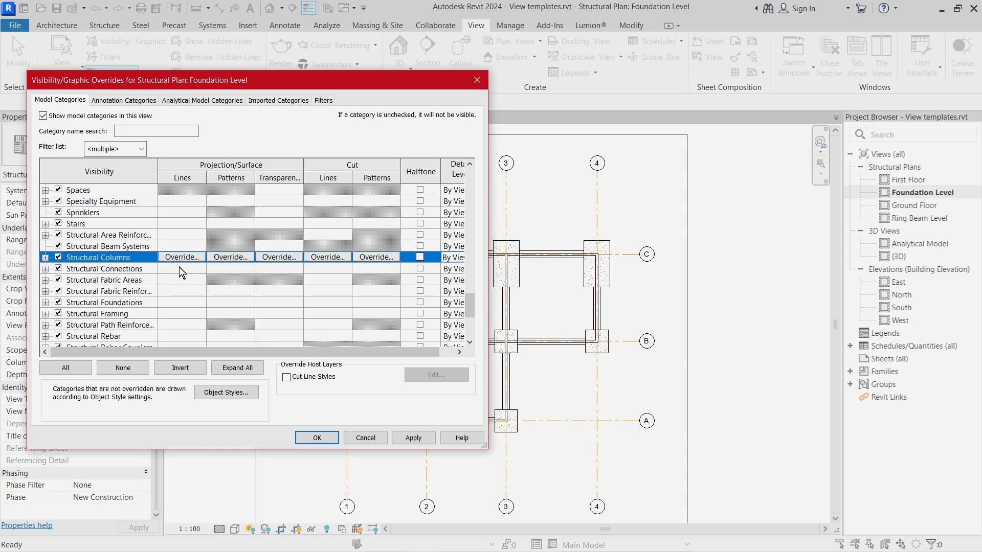
Override the Structural Columns projection lines with weight 3 and orange colour RGB 255-128-064.
{"action": "left_click", "coordinate": [196, 259]}
{"action": "left_click", "coordinate": [332, 255]}
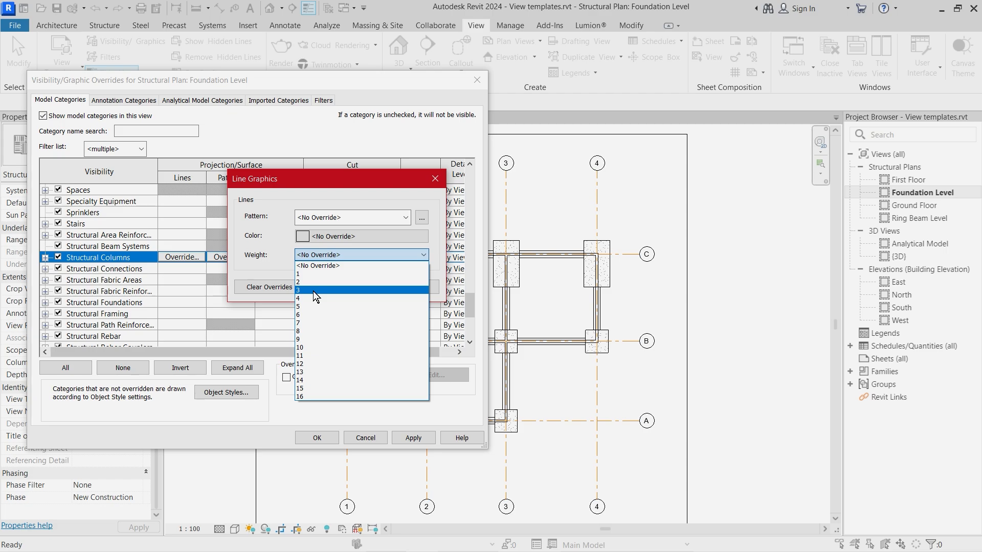
{"action": "left_click", "coordinate": [315, 290]}
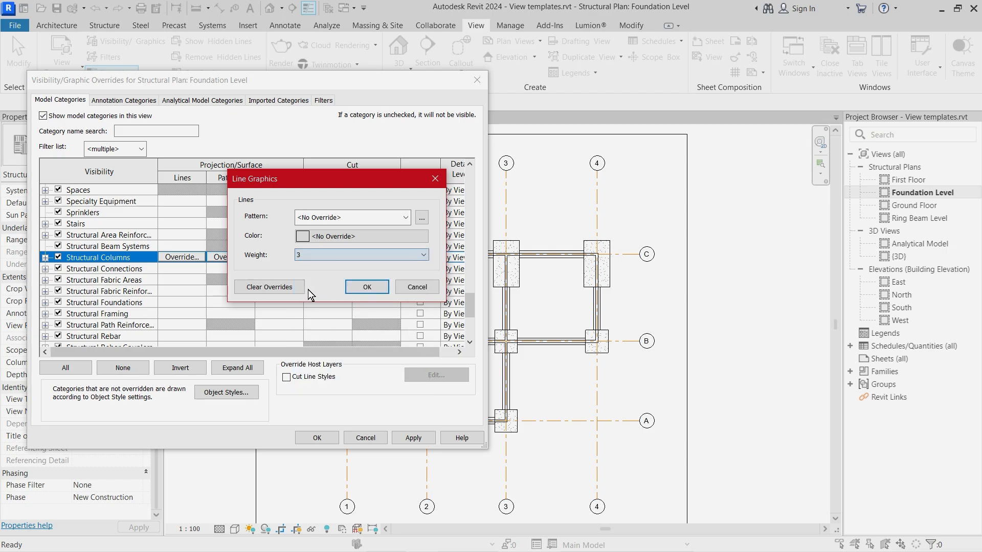
{"action": "left_click", "coordinate": [373, 238]}
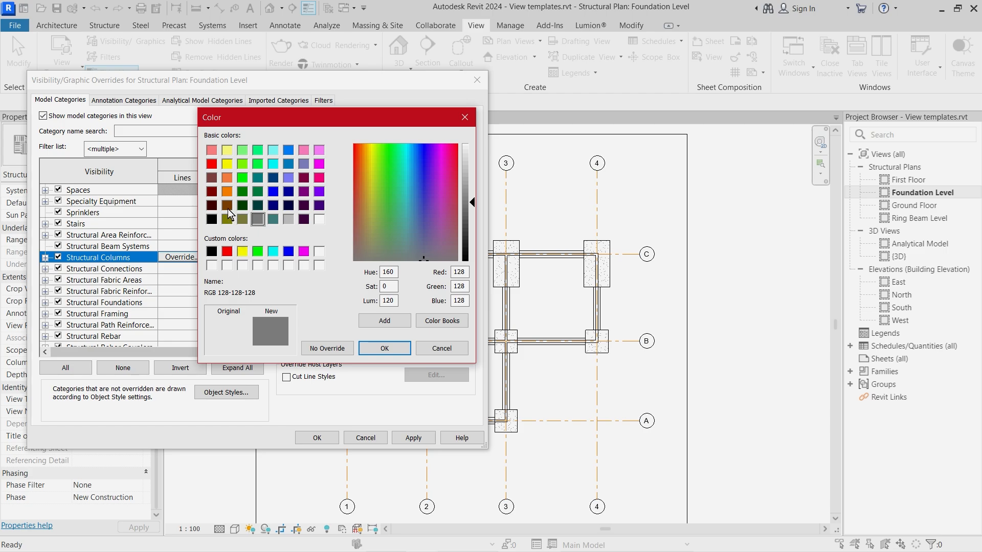
{"action": "left_click", "coordinate": [227, 179]}
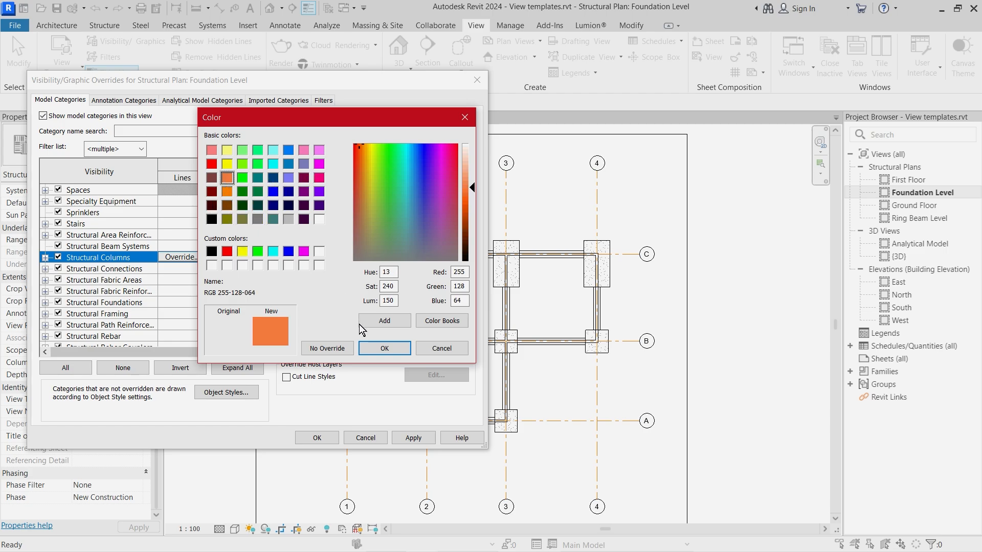
{"action": "left_click", "coordinate": [384, 348]}
{"action": "left_click", "coordinate": [365, 290]}
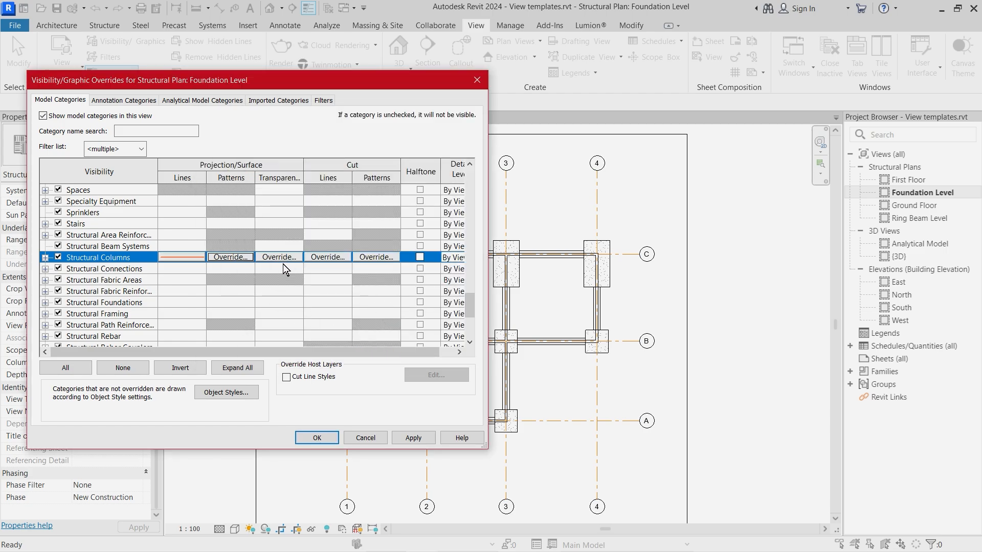
Override the line weight of the Structural Columns cut lines and set their colour to orange RGB 255-128-064.
{"action": "left_click", "coordinate": [346, 256]}
{"action": "left_click", "coordinate": [364, 255]}
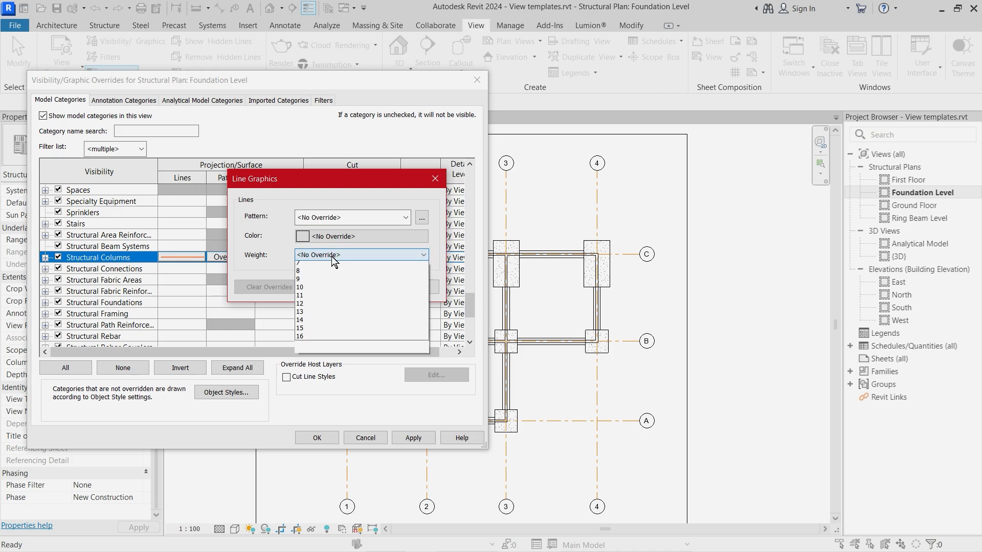
{"action": "left_click", "coordinate": [314, 281]}
{"action": "left_click", "coordinate": [360, 242]}
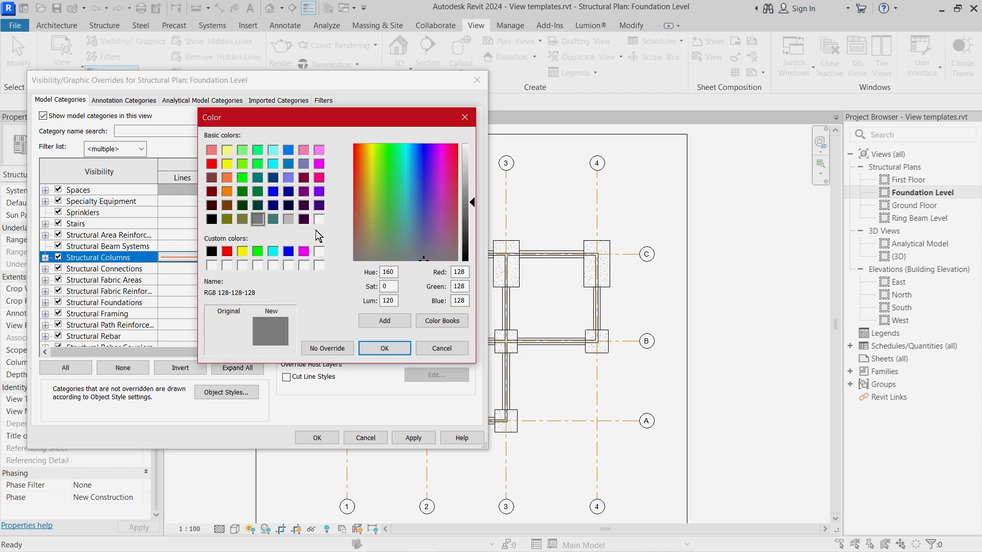
{"action": "left_click", "coordinate": [227, 177]}
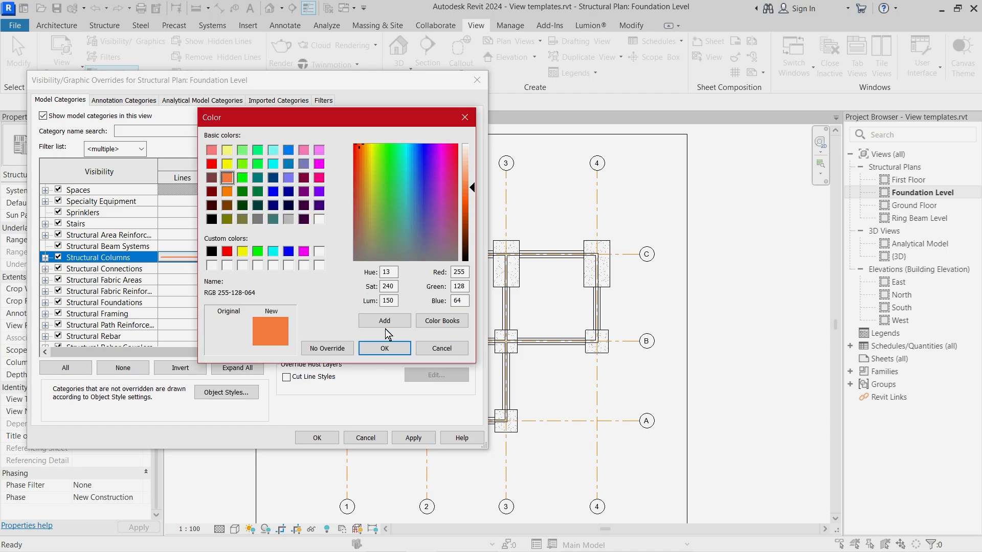
{"action": "left_click", "coordinate": [387, 347]}
{"action": "left_click", "coordinate": [364, 287]}
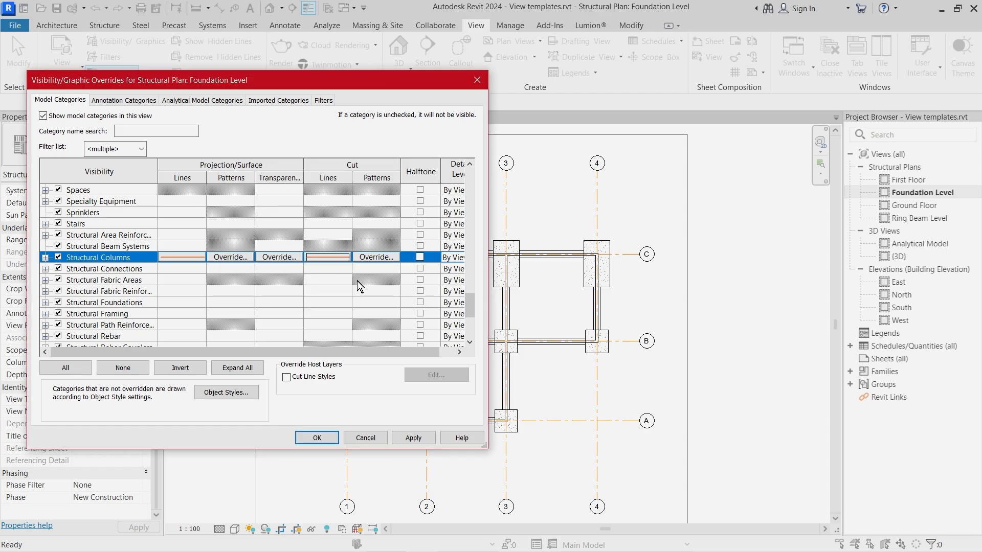
Override the Structural Columns cut pattern with Solid fill for both the foreground and the background.
{"action": "left_click", "coordinate": [375, 258]}
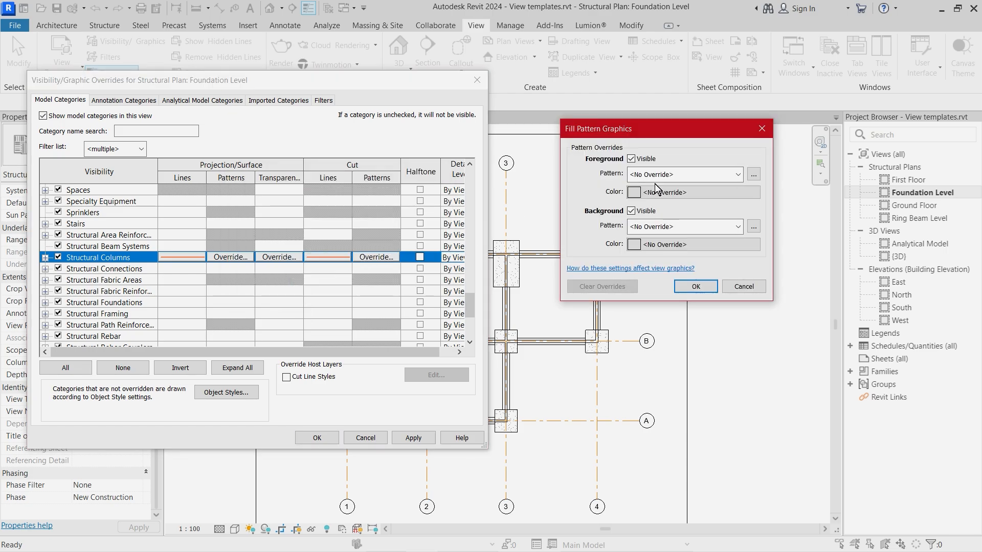
{"action": "left_click", "coordinate": [680, 177]}
{"action": "left_click", "coordinate": [685, 201]}
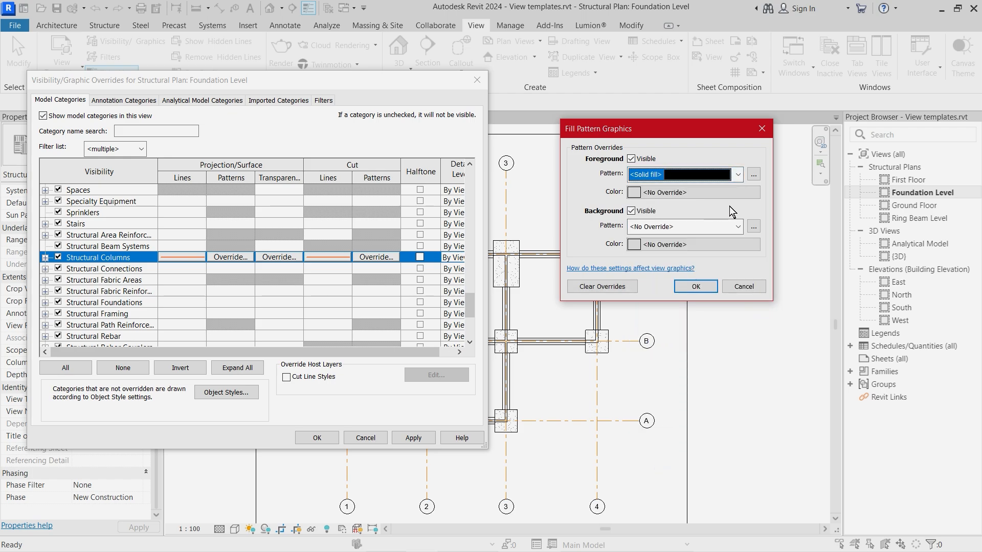
{"action": "left_click", "coordinate": [738, 226]}
{"action": "left_click", "coordinate": [727, 254]}
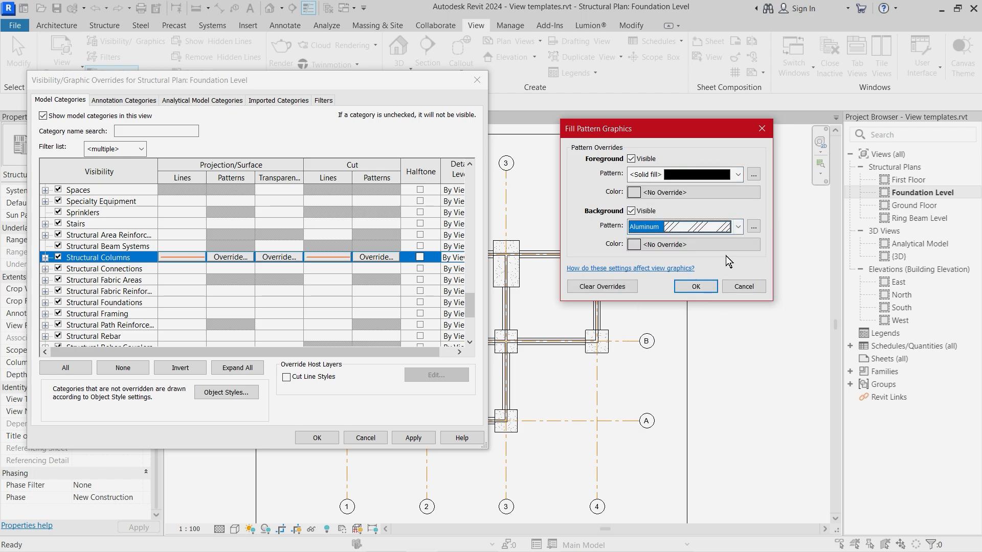
{"action": "left_click", "coordinate": [737, 229]}
{"action": "left_click", "coordinate": [670, 253]}
Colour the cut pattern's foreground and background fills orange RGB 255-128-064 and accept the fill pattern overrides.
{"action": "left_click", "coordinate": [680, 192]}
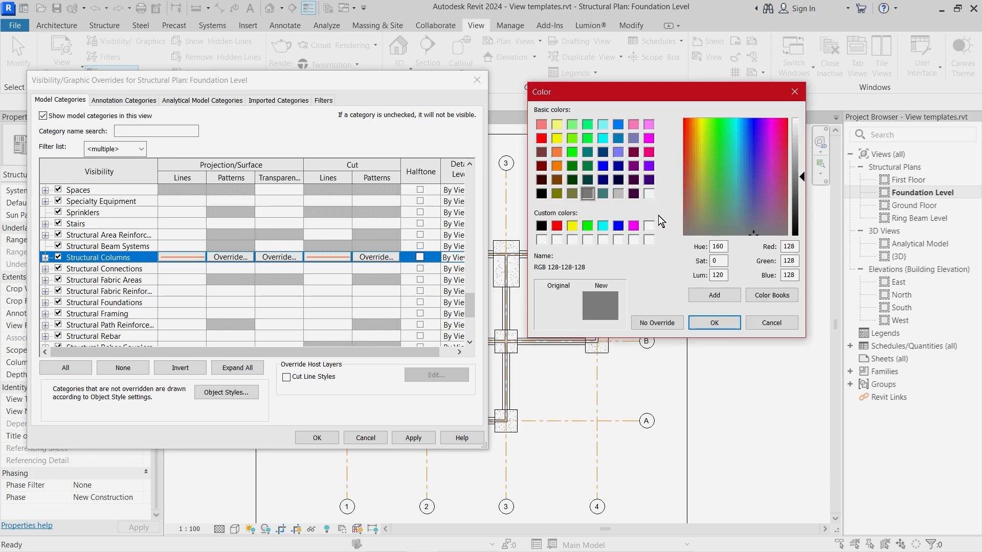
{"action": "left_click", "coordinate": [557, 152]}
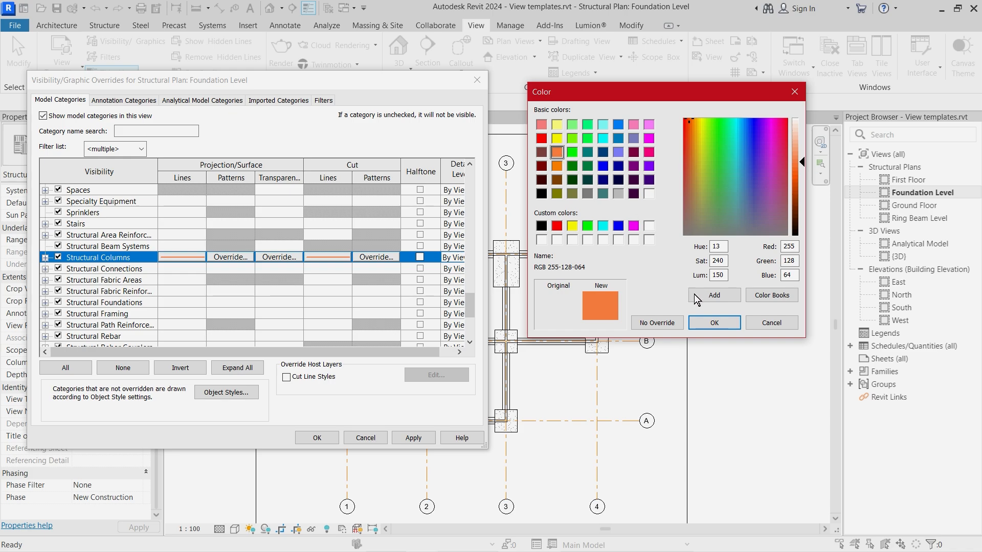
{"action": "left_click", "coordinate": [710, 322]}
{"action": "left_click", "coordinate": [665, 228]}
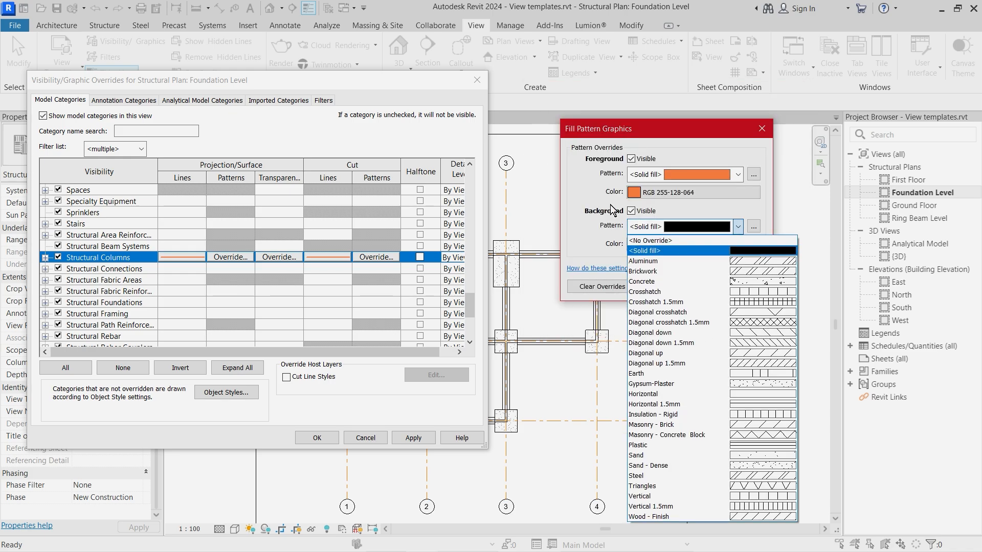
{"action": "left_click", "coordinate": [637, 229]}
{"action": "left_click", "coordinate": [650, 242]}
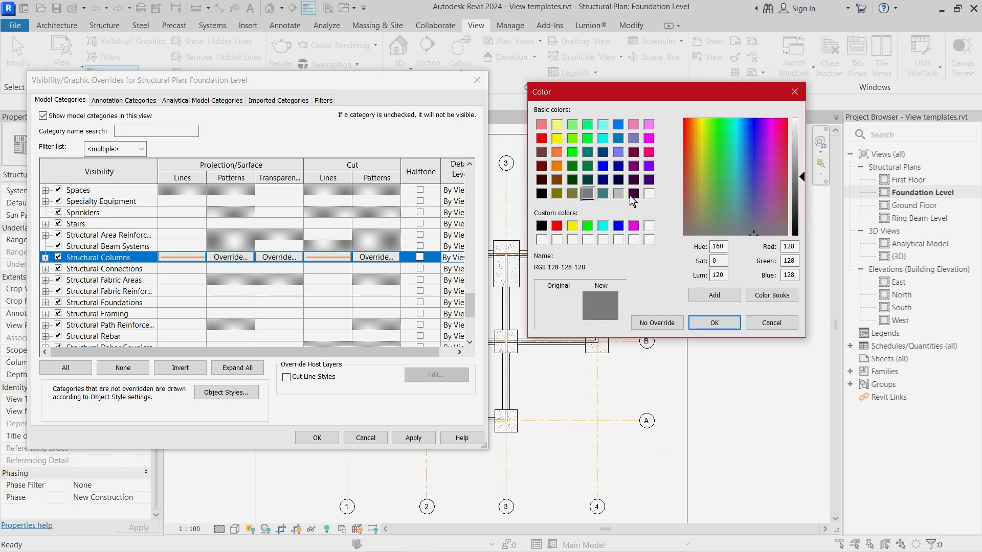
{"action": "left_click", "coordinate": [557, 153]}
{"action": "left_click", "coordinate": [714, 323]}
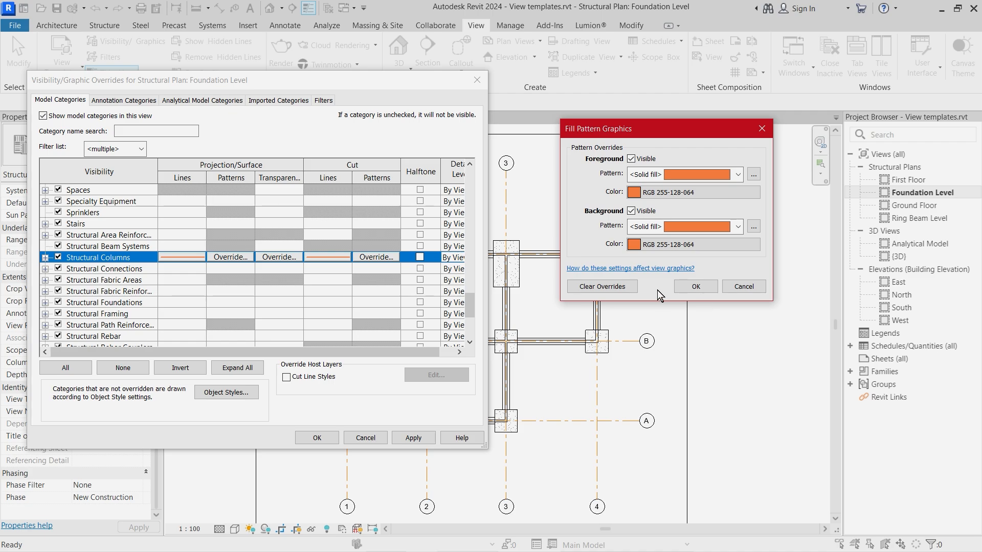
{"action": "left_click", "coordinate": [680, 286]}
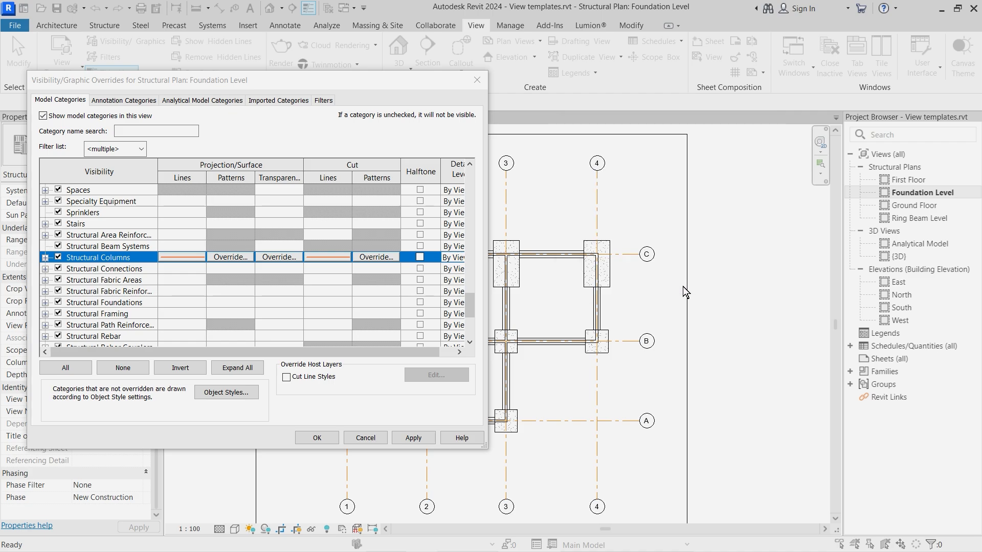
Apply the Structural Columns graphic overrides to the Foundation Level plan and close the overrides dialog.
{"action": "left_click", "coordinate": [412, 439]}
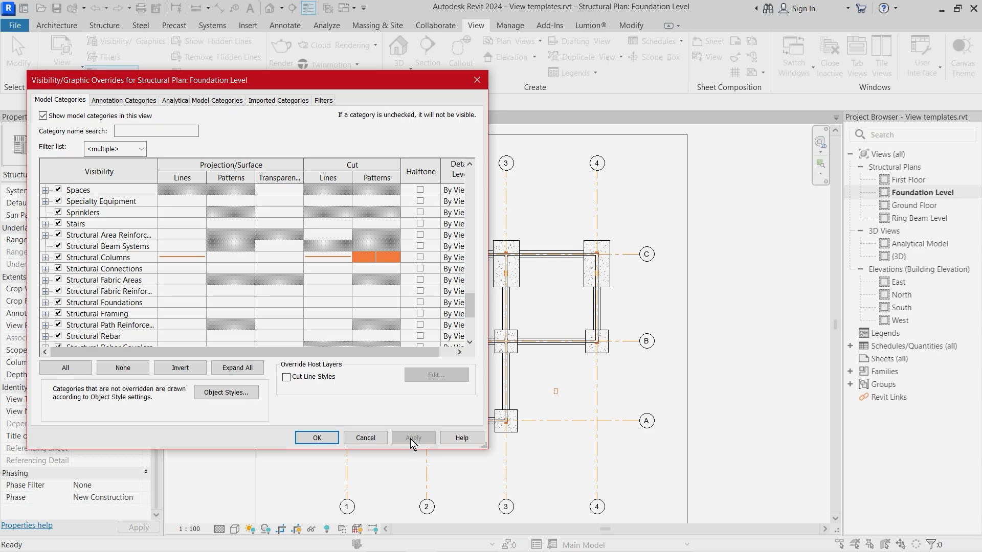
{"action": "left_click", "coordinate": [327, 439]}
{"action": "scroll", "coordinate": [593, 309], "scroll_direction": "up", "scroll_amount": 2}
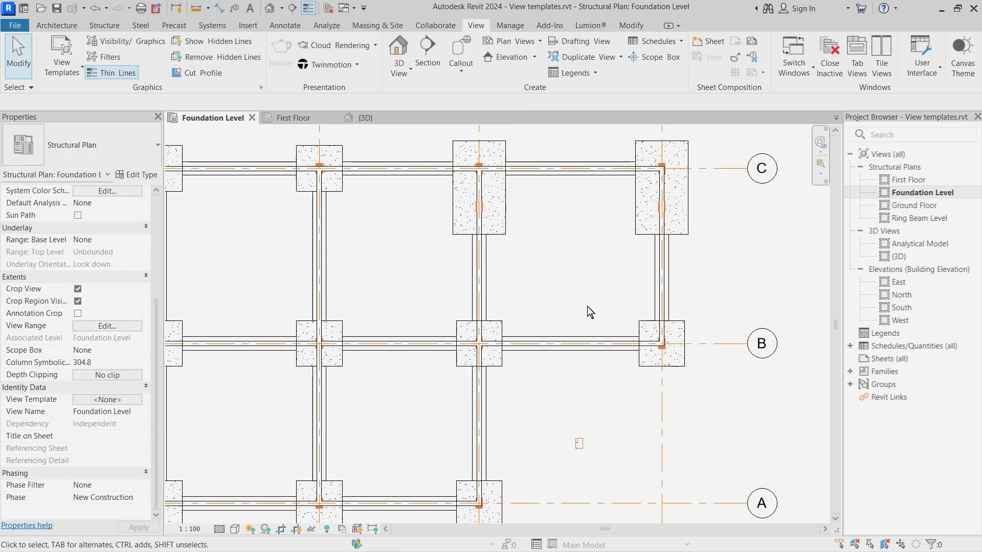
Switch the drawing canvas to the dark theme and inspect the orange structural columns around grid line C.
{"action": "key", "text": "v"}
{"action": "key", "text": "c"}
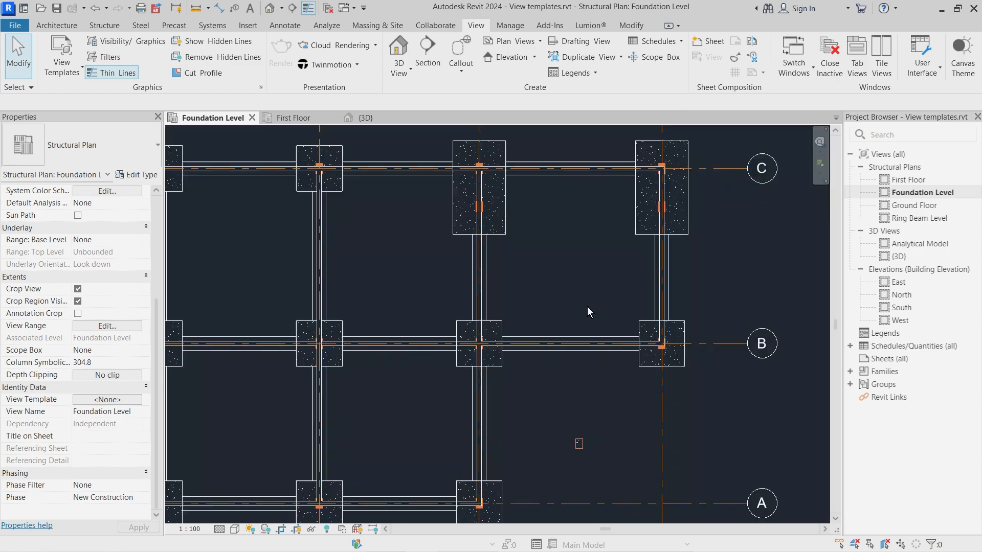
{"action": "scroll", "coordinate": [659, 174], "scroll_direction": "up", "scroll_amount": 4}
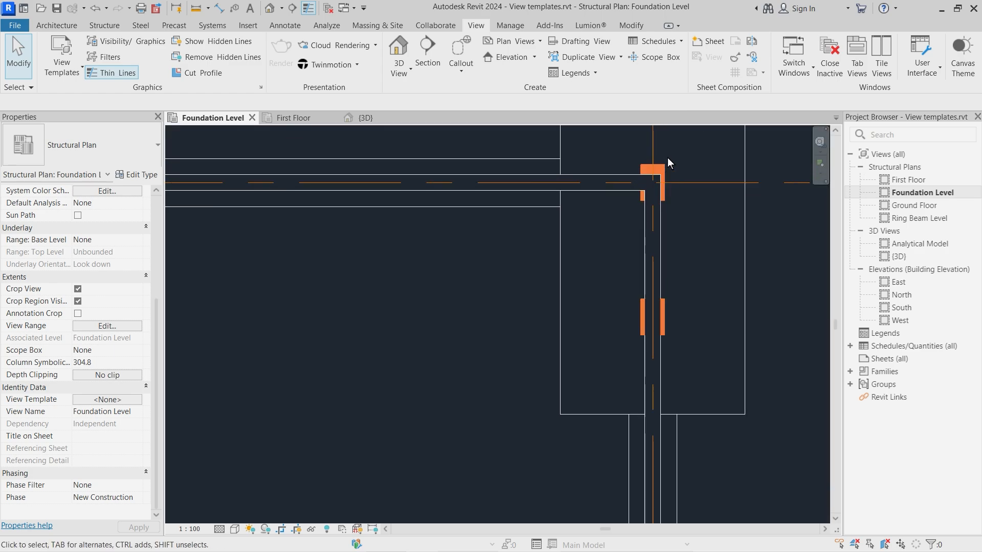
{"action": "scroll", "coordinate": [664, 245], "scroll_direction": "down", "scroll_amount": 2}
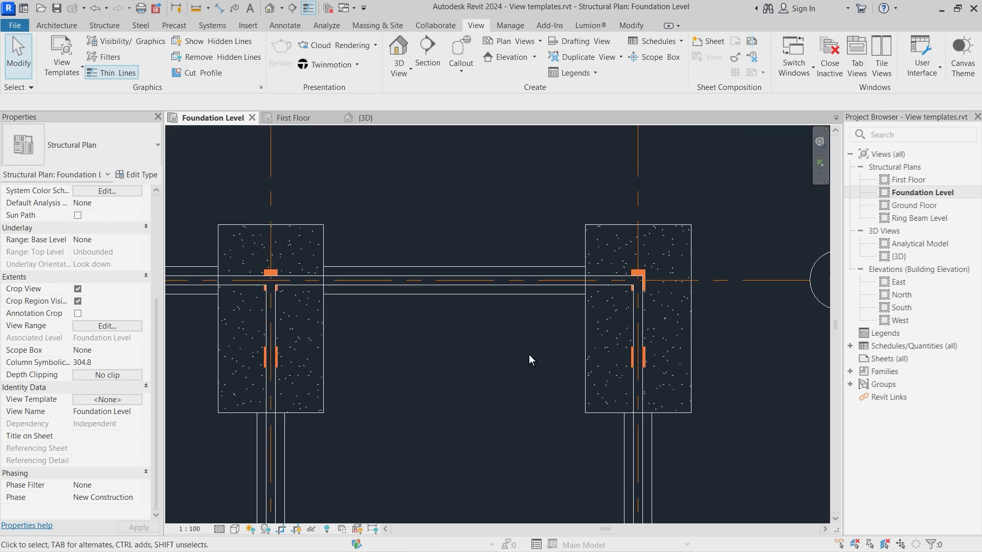
Open the Foundation Level plan's Visibility/Graphic Overrides and select the Structural Foundations model category.
{"action": "key", "text": "v"}
{"action": "key", "text": "g"}
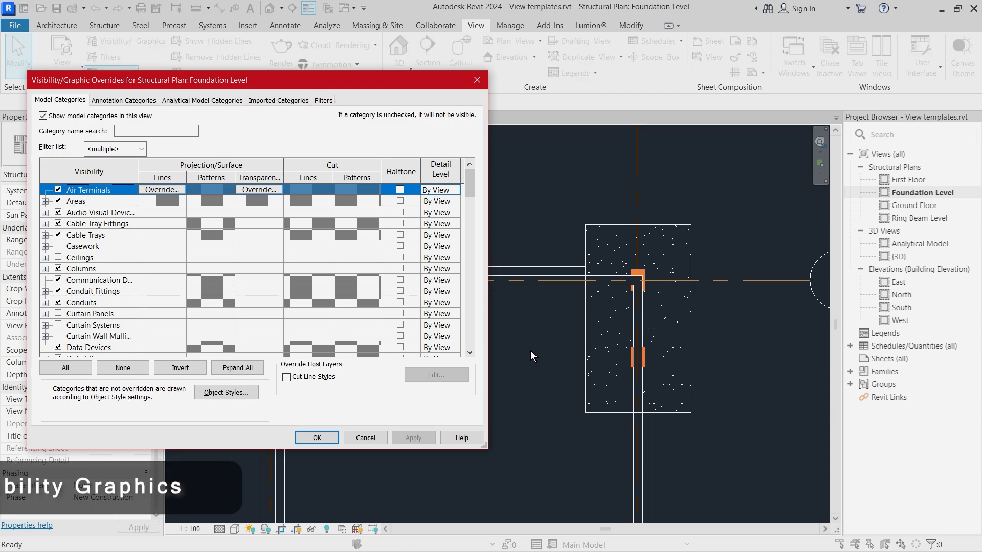
{"action": "left_click_drag", "start_coordinate": [466, 174], "coordinate": [480, 330]}
{"action": "left_click", "coordinate": [144, 246]}
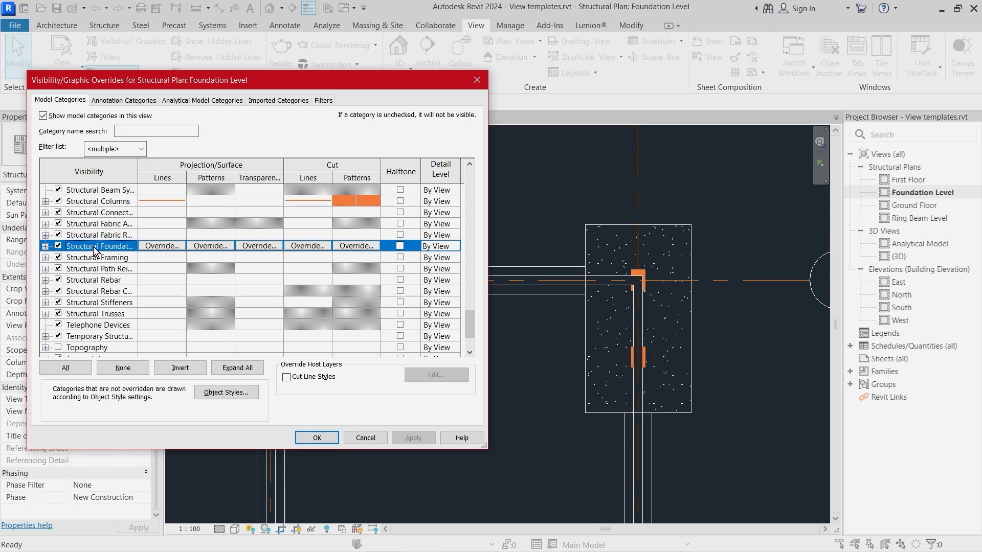
{"action": "left_click", "coordinate": [225, 246]}
{"action": "left_click", "coordinate": [340, 291]}
Override the Structural Foundations projection lines with weight 3 and dark blue colour RGB 000-000-160.
{"action": "left_click", "coordinate": [168, 237]}
{"action": "left_click", "coordinate": [176, 249]}
{"action": "left_click", "coordinate": [176, 248]}
{"action": "left_click", "coordinate": [311, 255]}
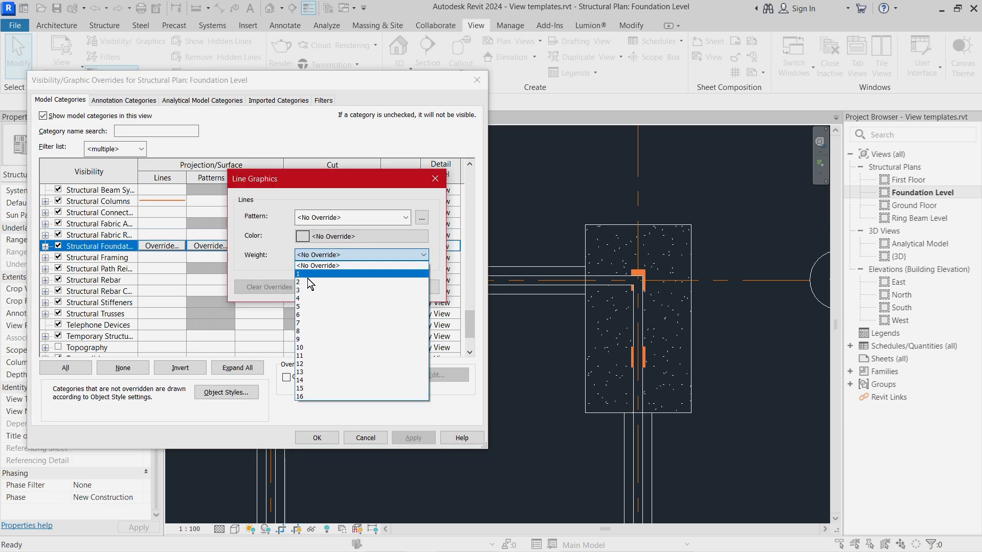
{"action": "left_click", "coordinate": [305, 290]}
{"action": "left_click", "coordinate": [315, 237]}
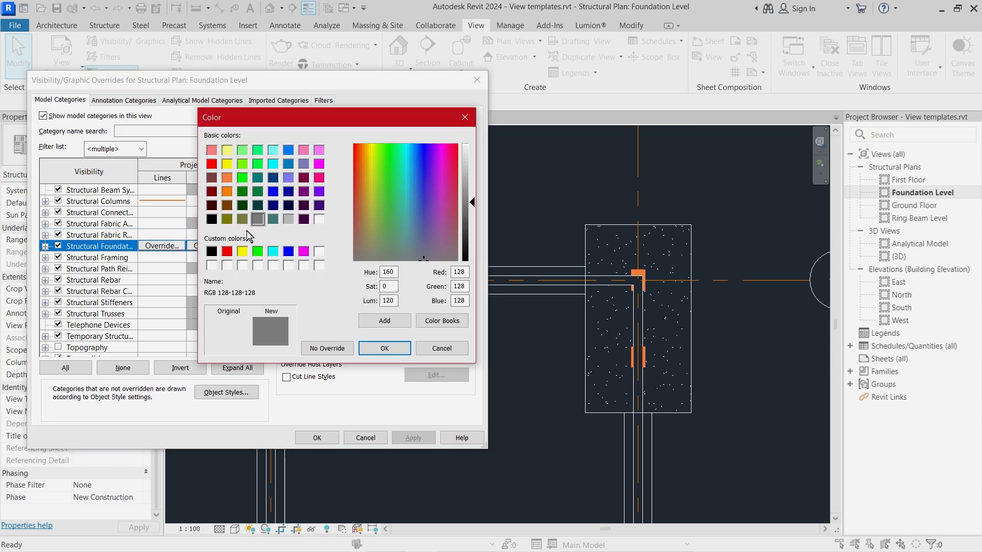
{"action": "left_click", "coordinate": [288, 192]}
{"action": "left_click", "coordinate": [365, 345]}
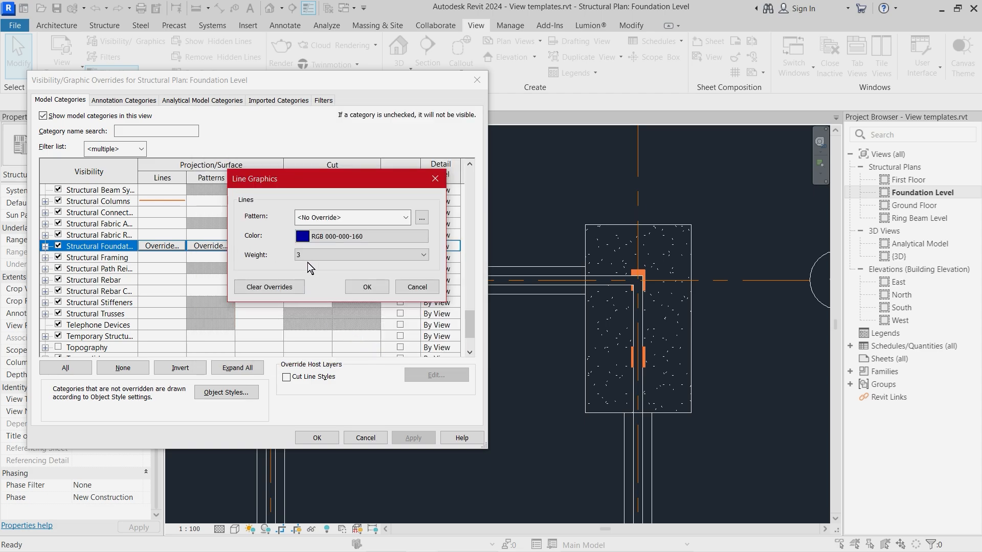
{"action": "left_click", "coordinate": [367, 287]}
Hide the foreground and background projection patterns of Structural Foundations and apply the overrides to the plan.
{"action": "left_click", "coordinate": [221, 246]}
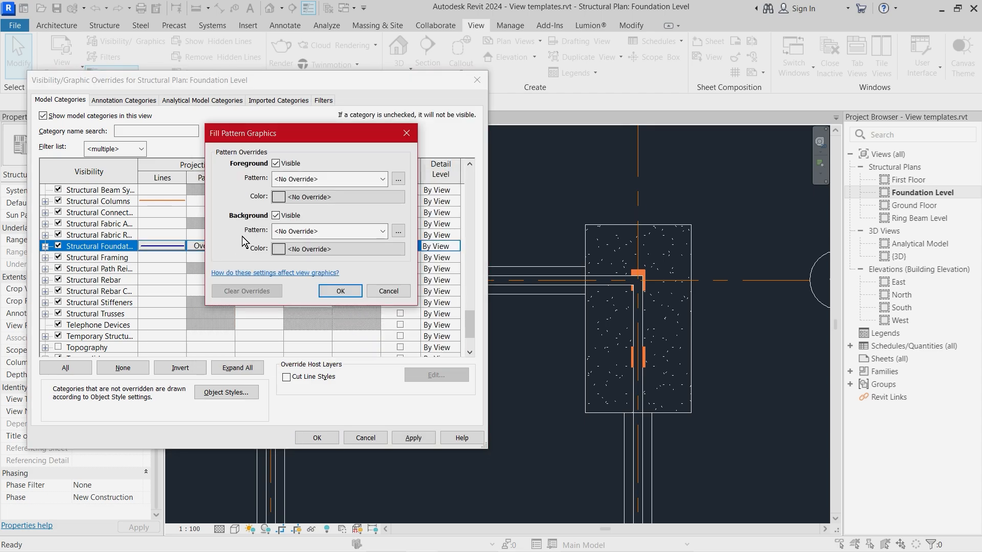
{"action": "left_click", "coordinate": [275, 216]}
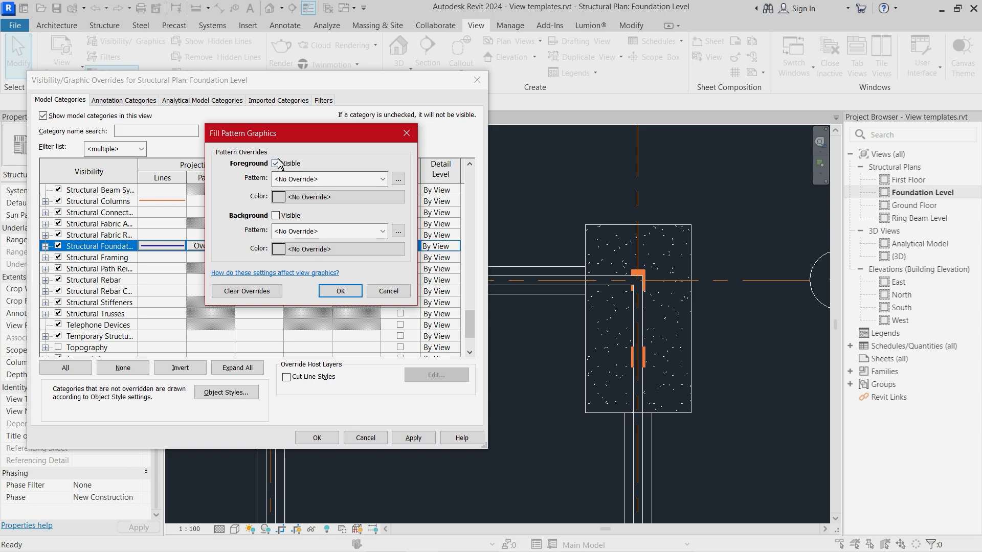
{"action": "left_click", "coordinate": [277, 163]}
{"action": "left_click", "coordinate": [340, 291]}
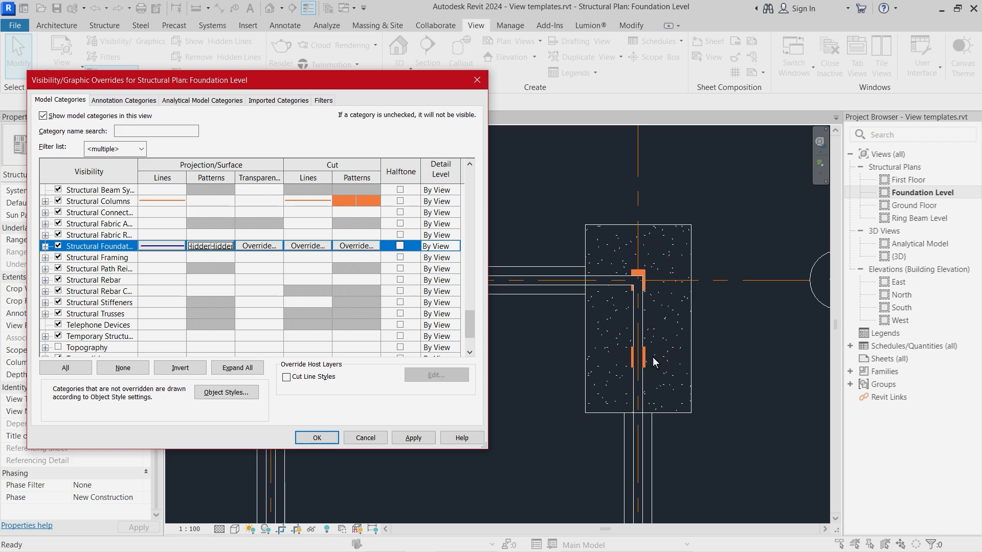
{"action": "left_click", "coordinate": [412, 438]}
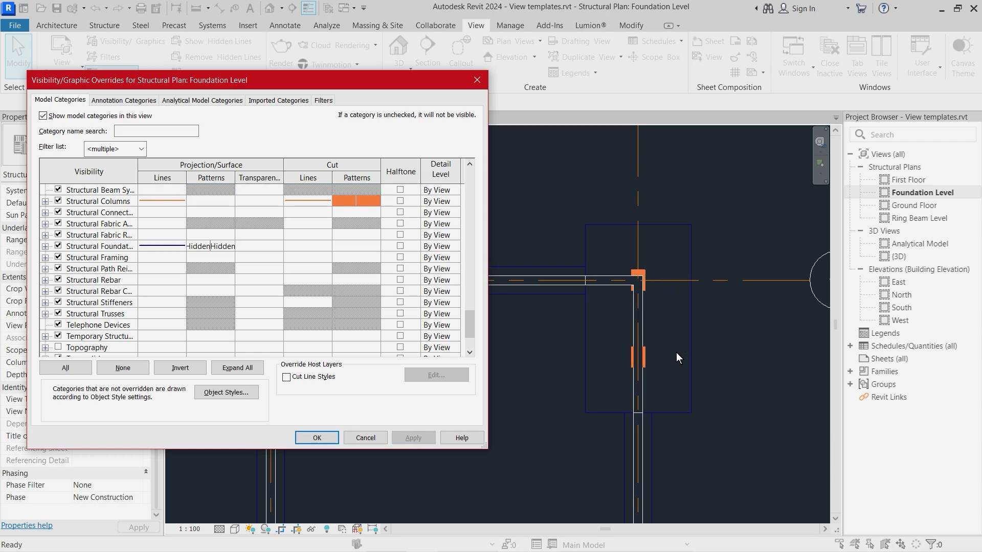
Override the Structural Foundations cut lines with dark blue colour RGB 000-000-160 and set their line weight.
{"action": "left_click", "coordinate": [324, 246]}
{"action": "left_click", "coordinate": [324, 245]}
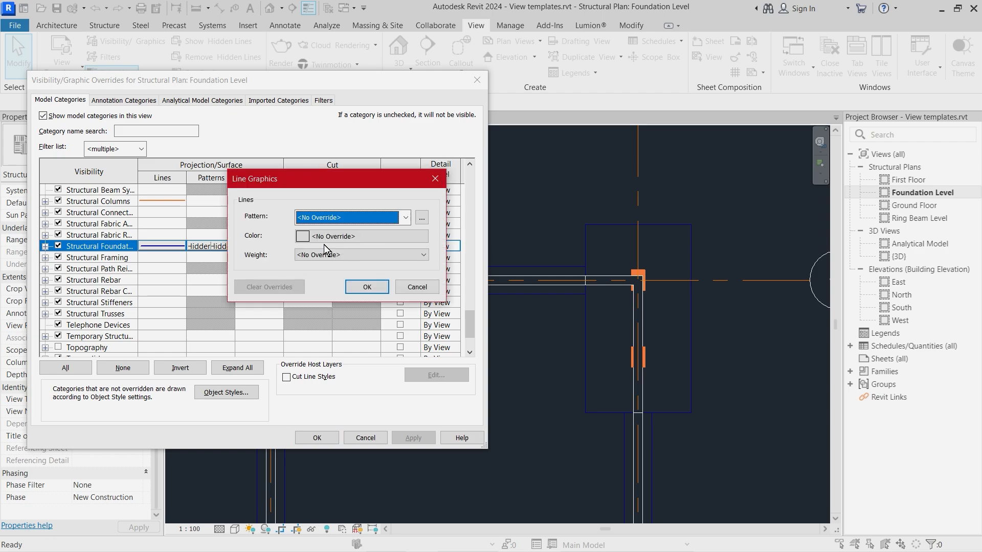
{"action": "left_click", "coordinate": [321, 236]}
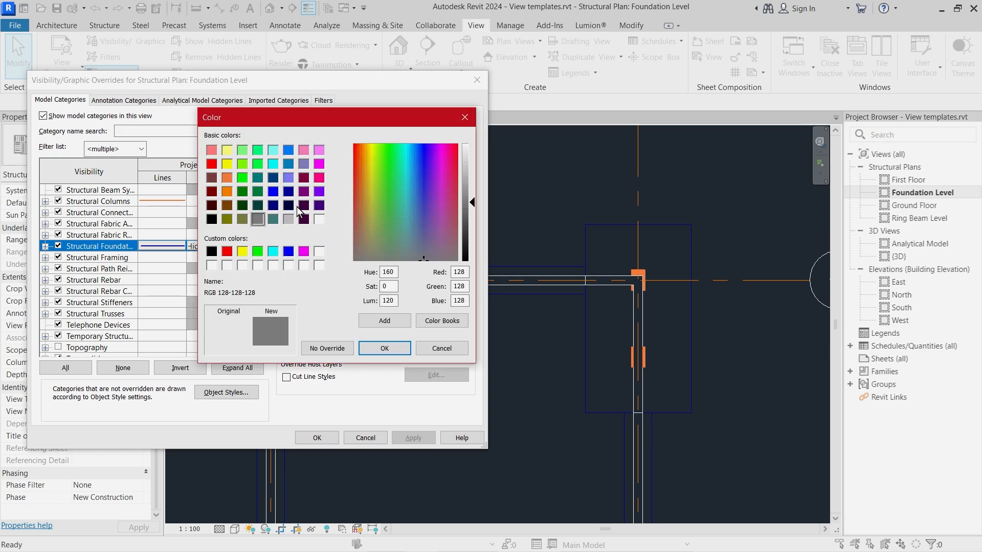
{"action": "left_click", "coordinate": [289, 191]}
{"action": "left_click", "coordinate": [384, 348]}
{"action": "left_click", "coordinate": [312, 254]}
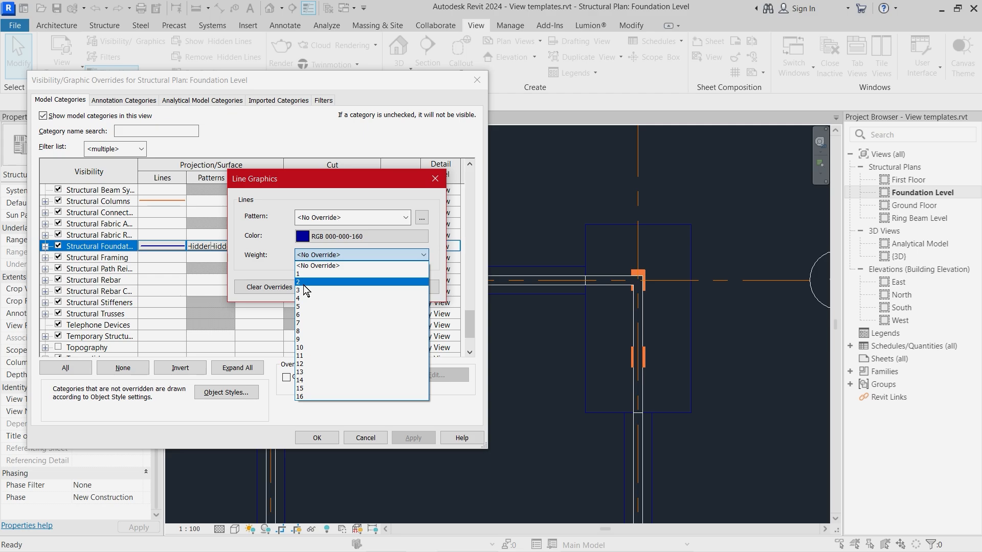
{"action": "key", "text": "Return"}
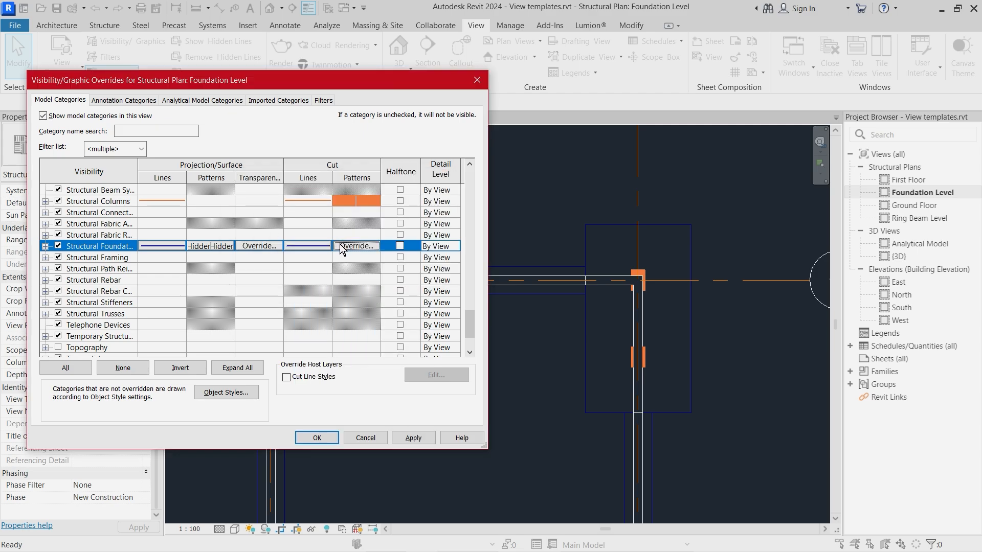
Hide both the foreground and background cut patterns of Structural Foundations.
{"action": "left_click", "coordinate": [340, 244]}
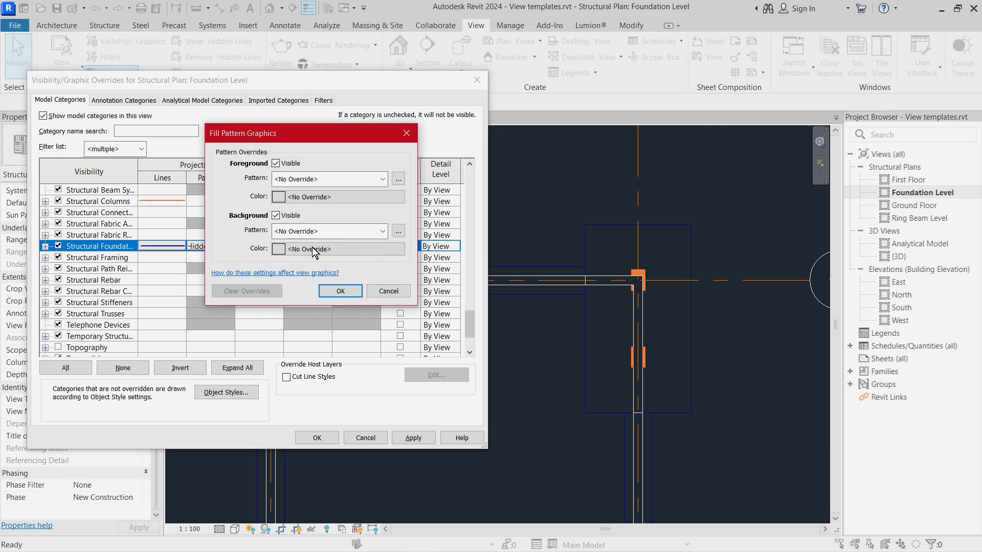
{"action": "left_click", "coordinate": [276, 216]}
{"action": "left_click", "coordinate": [276, 164]}
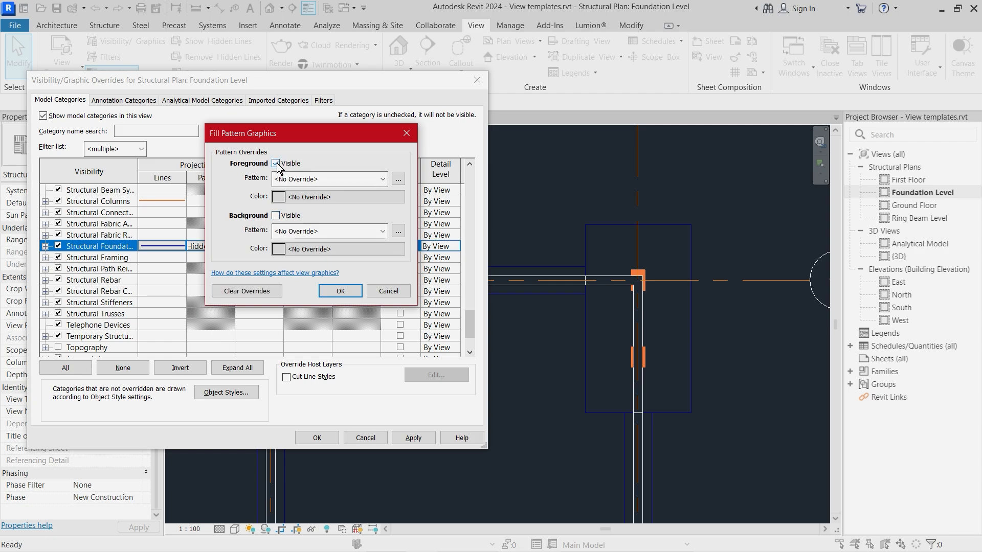
{"action": "left_click", "coordinate": [341, 294]}
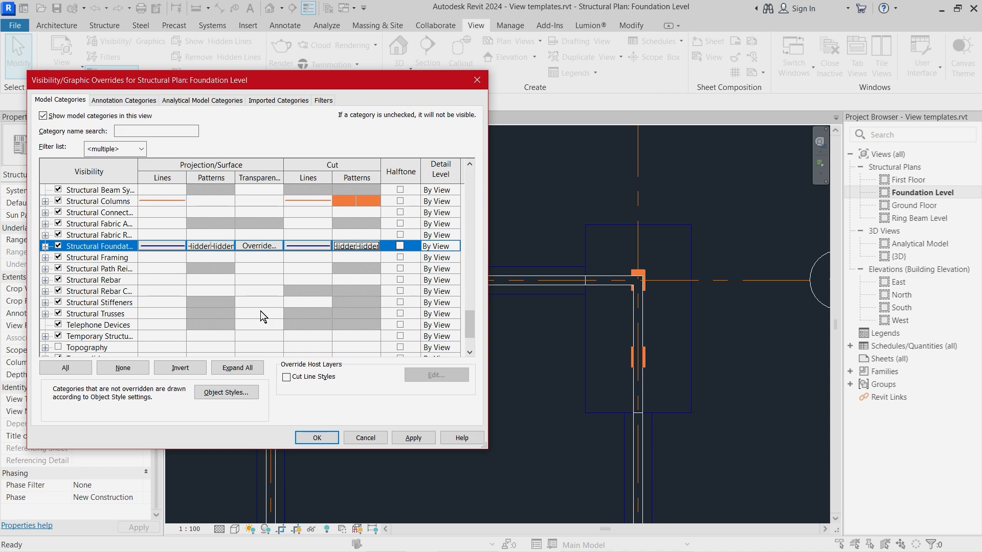
Override the Walls projection lines with yellow colour RAL 1026 and line weight 2.
{"action": "scroll", "coordinate": [105, 329], "scroll_direction": "down", "scroll_amount": 2}
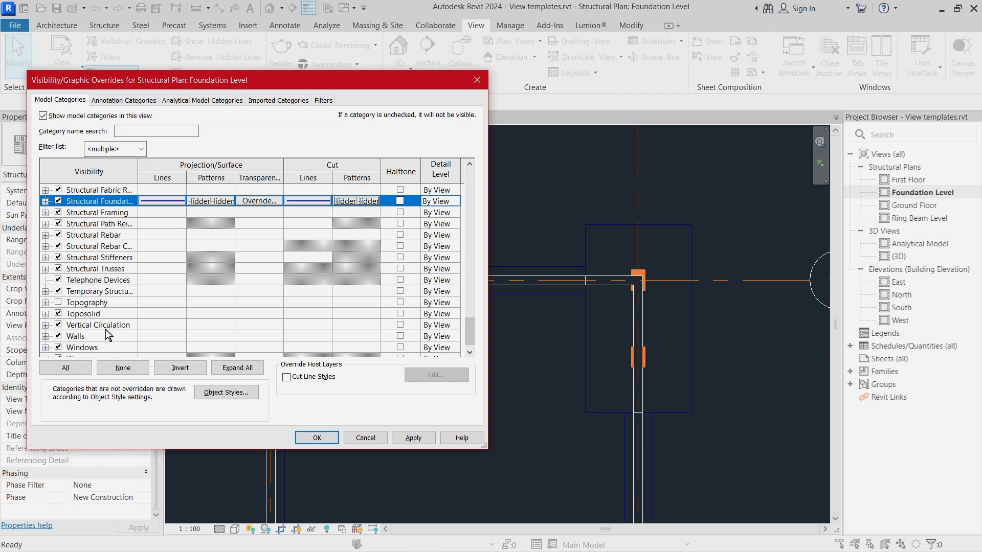
{"action": "left_click", "coordinate": [167, 334]}
{"action": "left_click", "coordinate": [163, 335]}
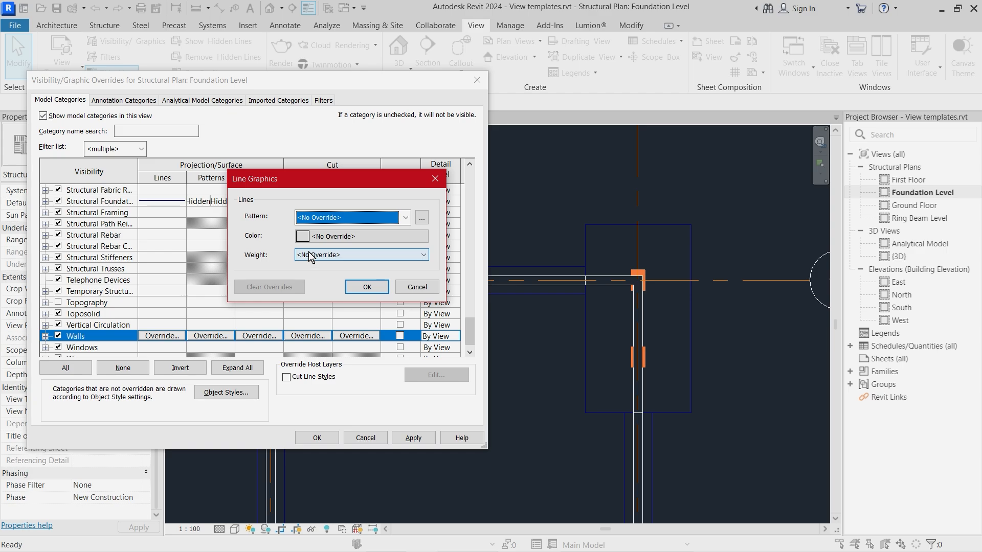
{"action": "left_click", "coordinate": [310, 236]}
{"action": "left_click", "coordinate": [243, 250]}
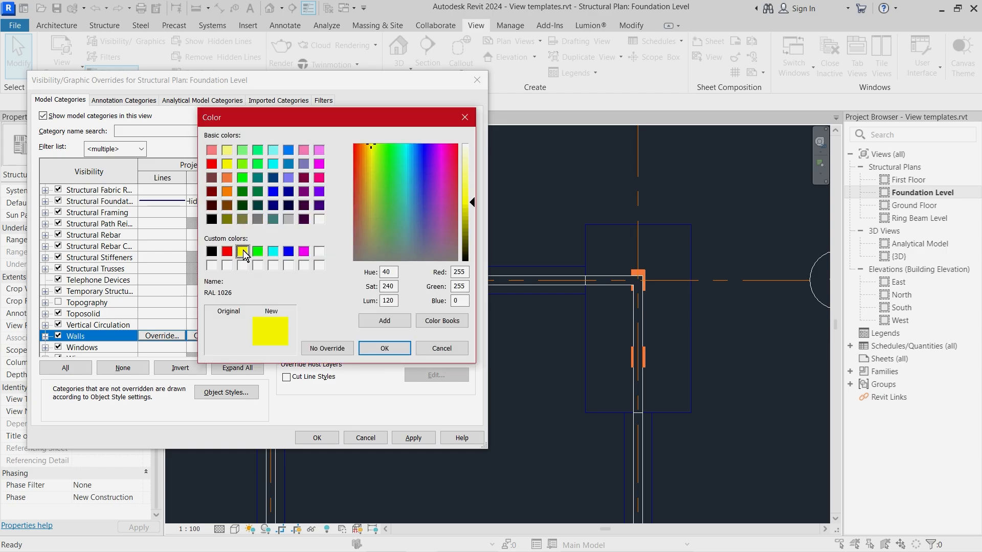
{"action": "left_click", "coordinate": [379, 346]}
{"action": "left_click", "coordinate": [317, 255]}
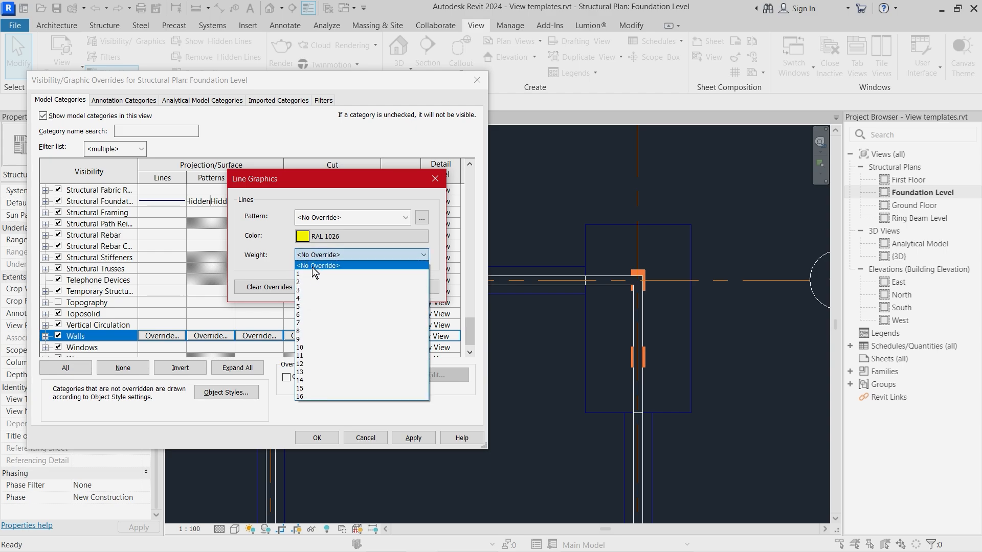
{"action": "left_click", "coordinate": [309, 284]}
{"action": "left_click", "coordinate": [367, 287]}
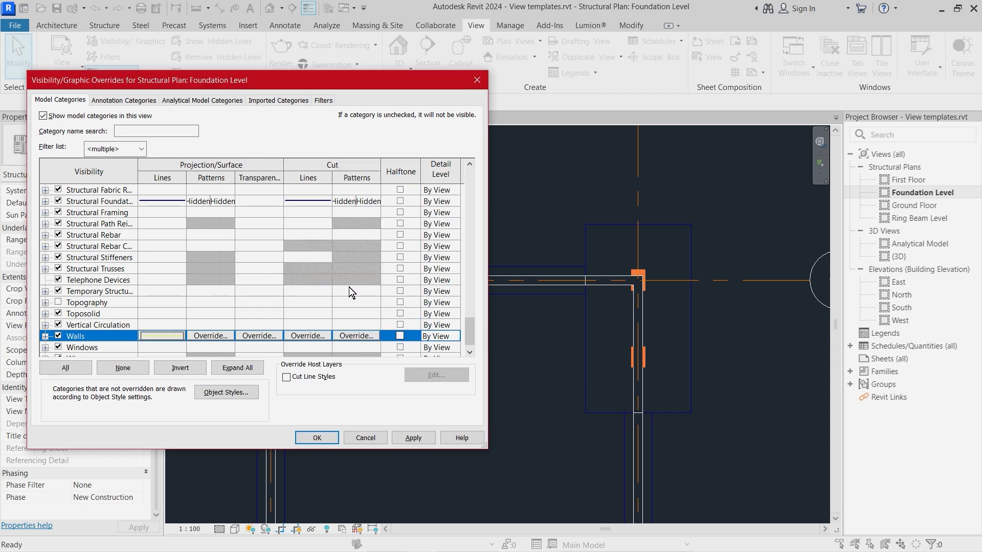
Override the Walls projection pattern with Brickwork for both the foreground and the background, keeping both visible.
{"action": "left_click", "coordinate": [211, 336]}
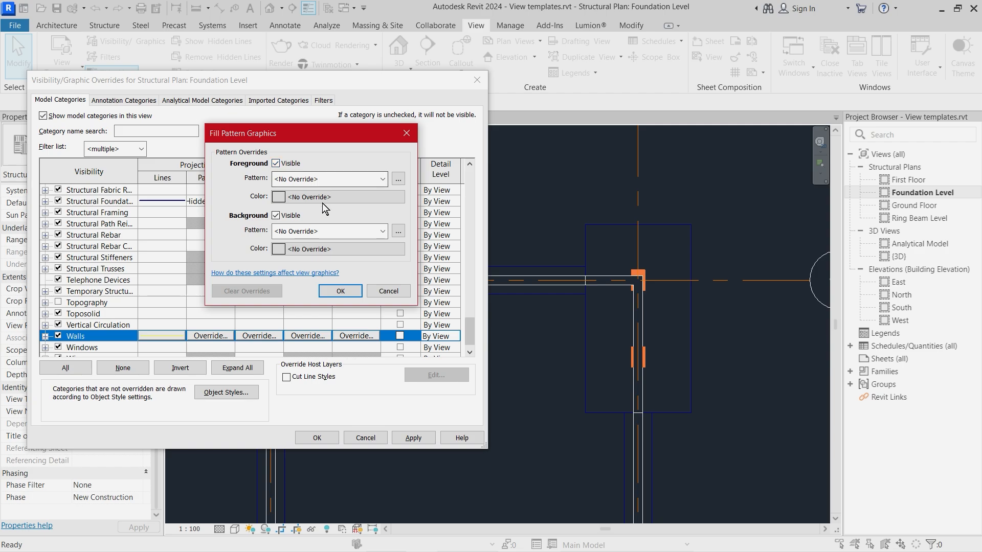
{"action": "left_click", "coordinate": [276, 216]}
{"action": "left_click", "coordinate": [276, 164]}
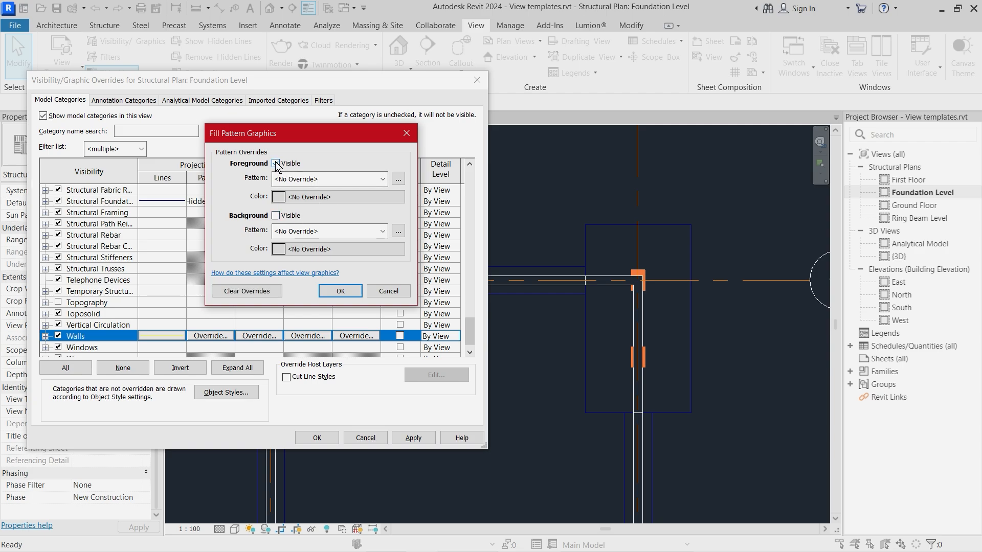
{"action": "left_click", "coordinate": [277, 216]}
{"action": "left_click", "coordinate": [275, 217]}
{"action": "left_click", "coordinate": [276, 216]}
{"action": "left_click", "coordinate": [383, 178]}
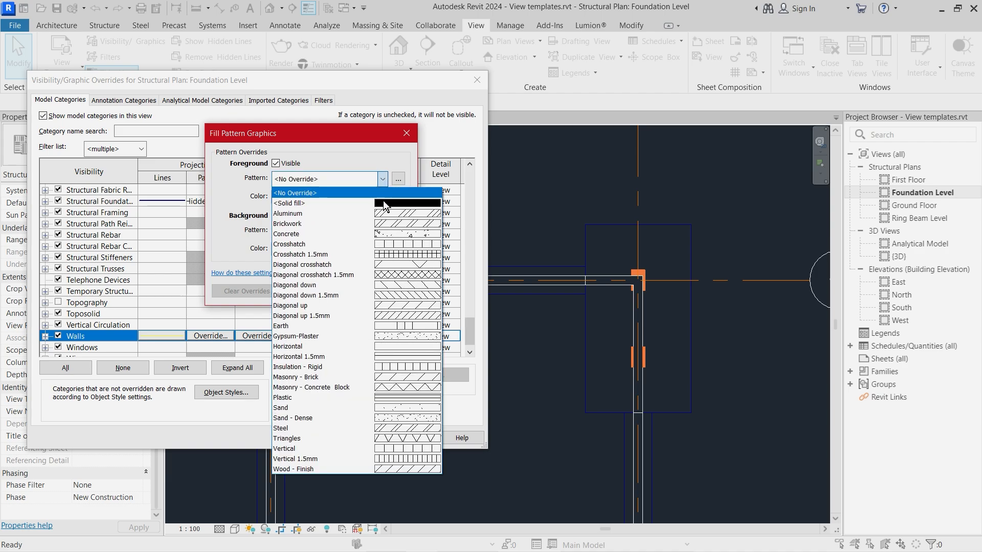
{"action": "left_click", "coordinate": [385, 224]}
{"action": "left_click", "coordinate": [386, 235]}
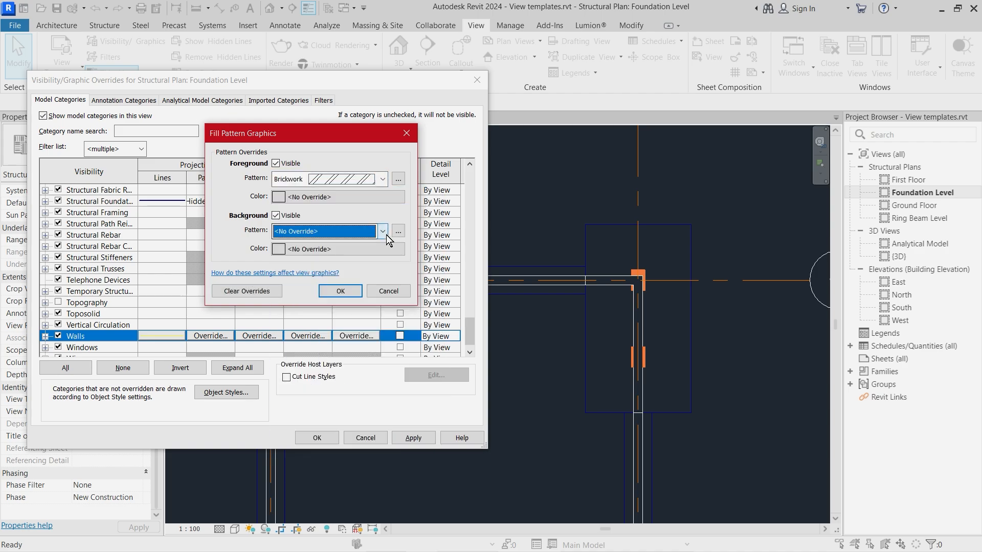
{"action": "left_click", "coordinate": [385, 273]}
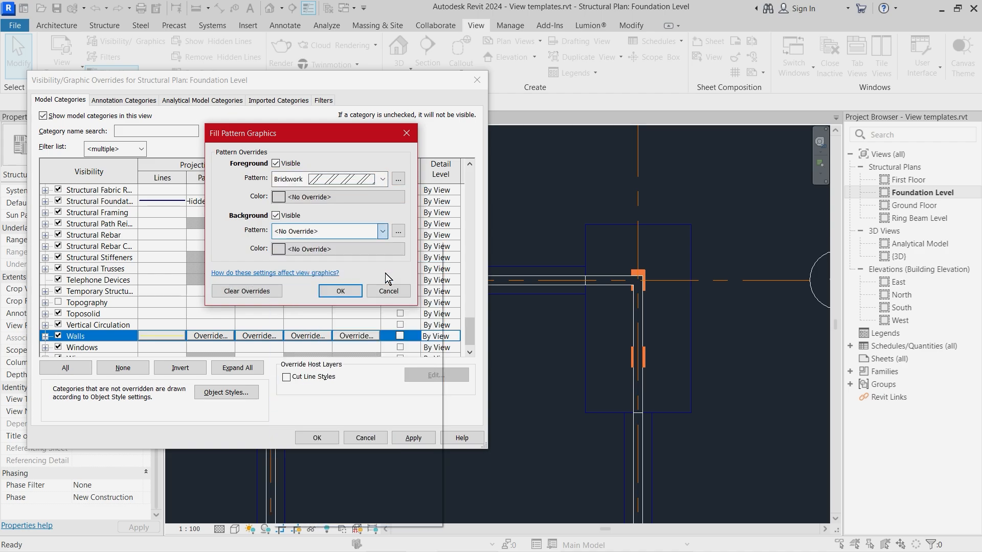
Colour the Walls foreground and background projection patterns yellow RAL 1026 and accept the fill pattern overrides.
{"action": "left_click", "coordinate": [309, 250]}
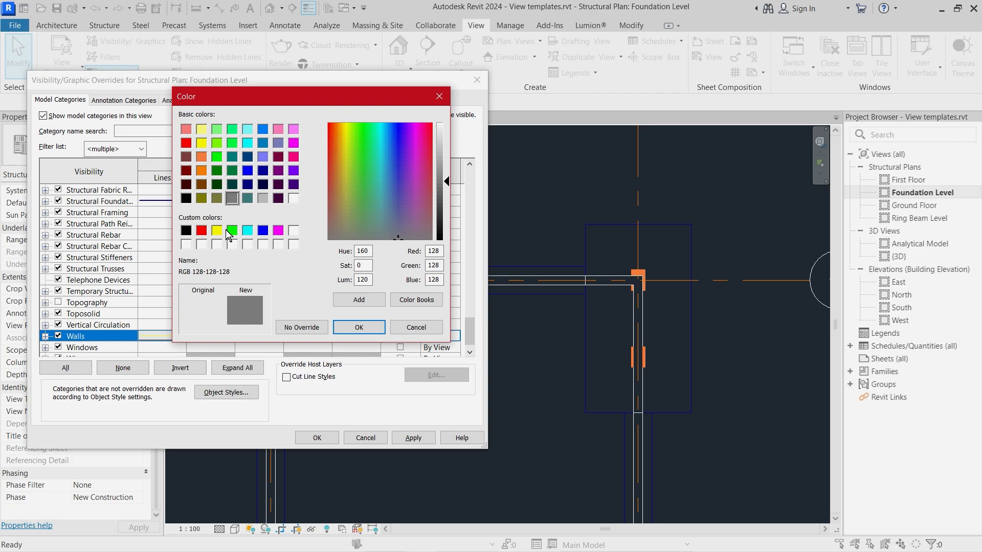
{"action": "left_click", "coordinate": [219, 231]}
{"action": "left_click", "coordinate": [358, 327]}
{"action": "left_click", "coordinate": [304, 197]}
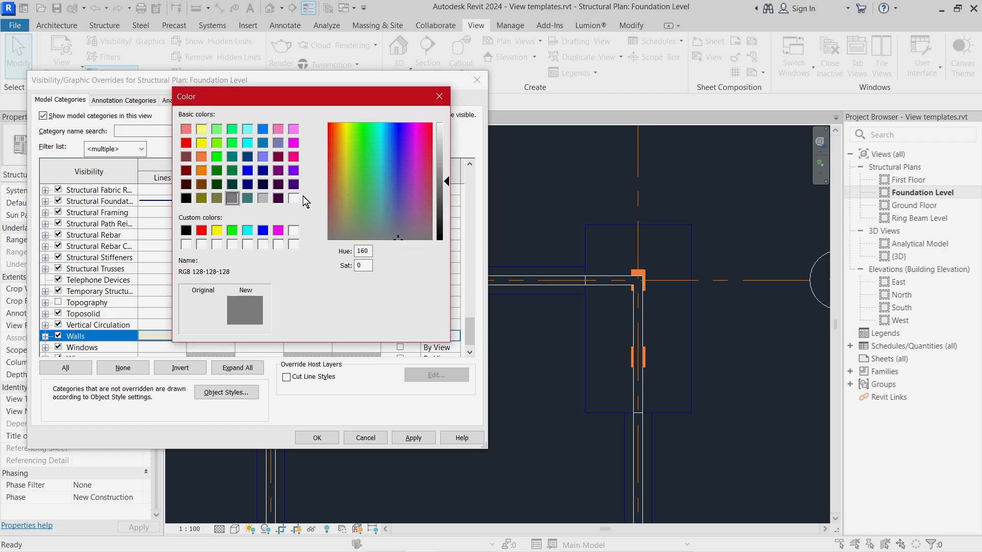
{"action": "left_click", "coordinate": [218, 231]}
{"action": "left_click", "coordinate": [361, 324]}
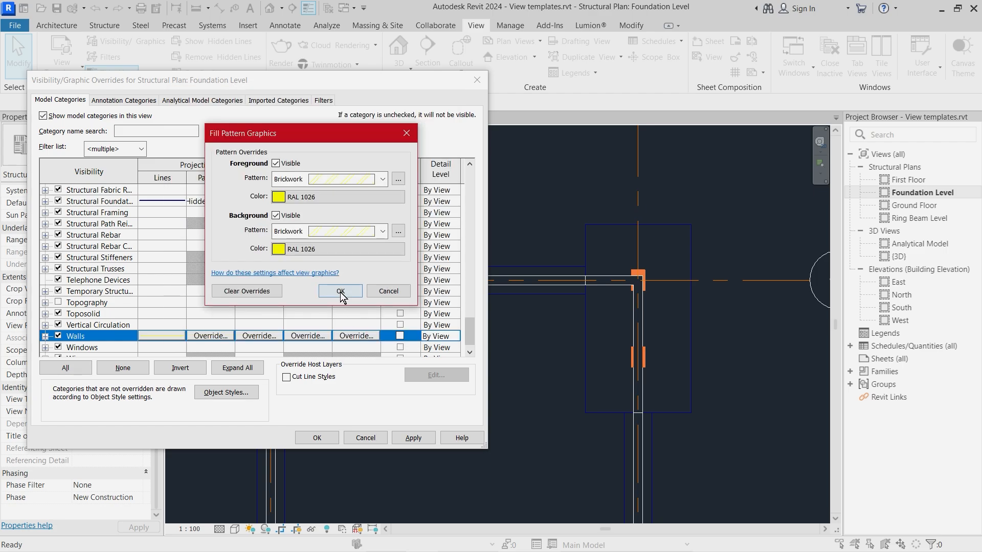
{"action": "left_click", "coordinate": [340, 291]}
Override the Walls cut lines with yellow colour RAL 1026 and line weight 2.
{"action": "left_click", "coordinate": [307, 336]}
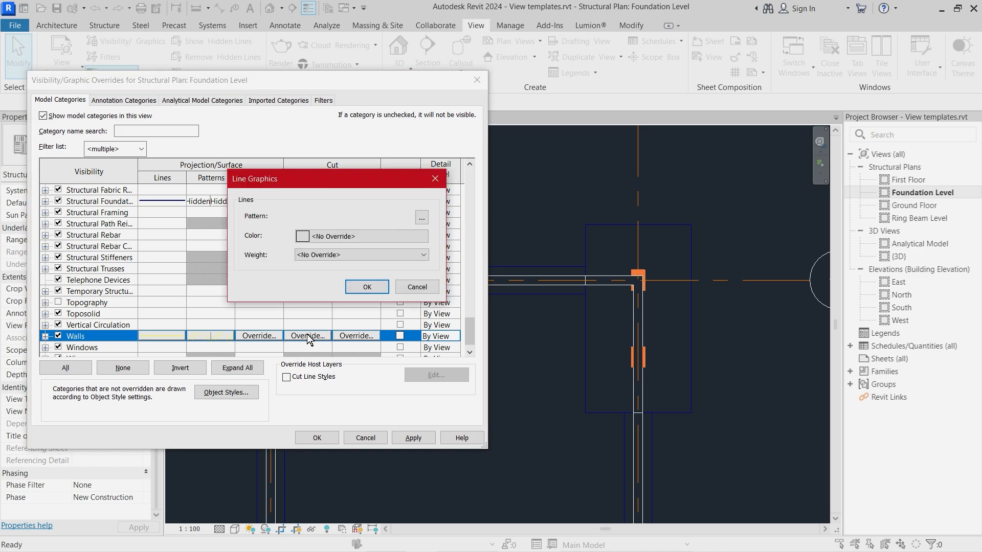
{"action": "left_click", "coordinate": [316, 256]}
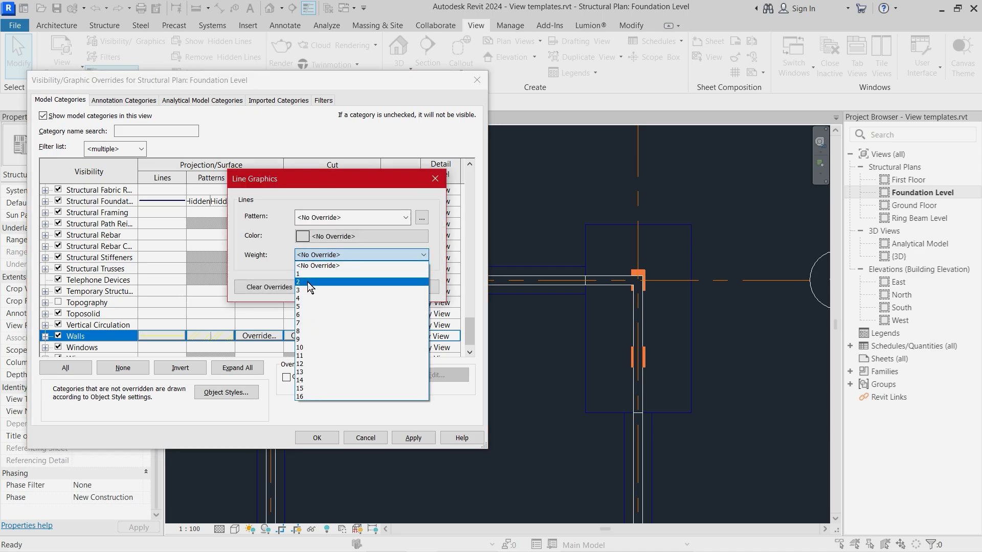
{"action": "left_click", "coordinate": [308, 281]}
{"action": "left_click", "coordinate": [332, 238]}
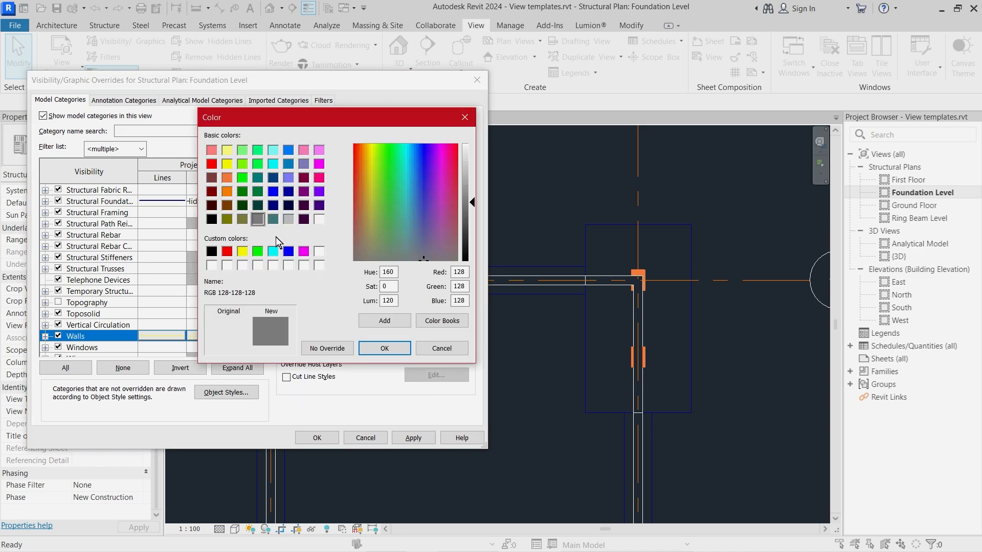
{"action": "left_click", "coordinate": [242, 251]}
{"action": "left_click", "coordinate": [384, 349]}
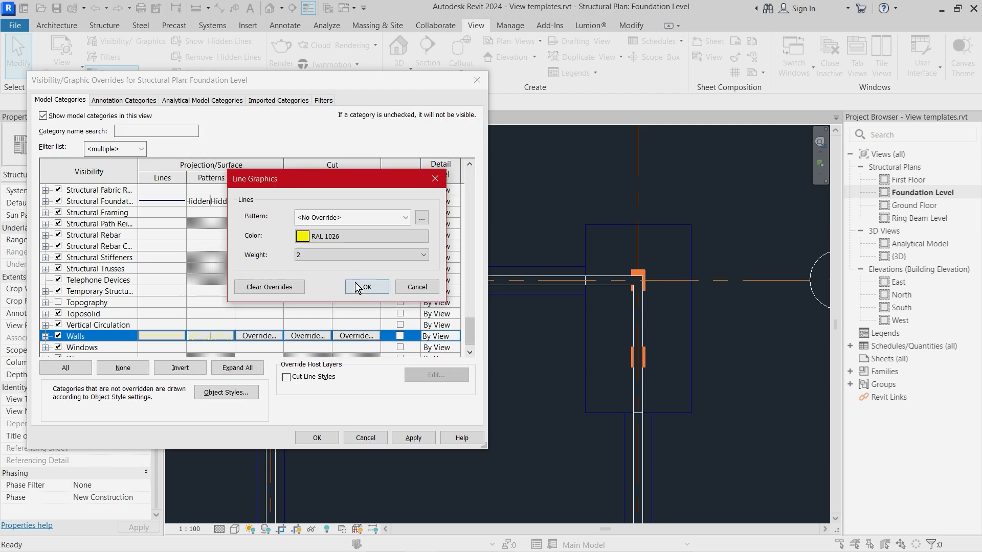
{"action": "left_click", "coordinate": [358, 285]}
Colour the Walls foreground and background cut patterns yellow RAL 1026.
{"action": "left_click", "coordinate": [357, 336]}
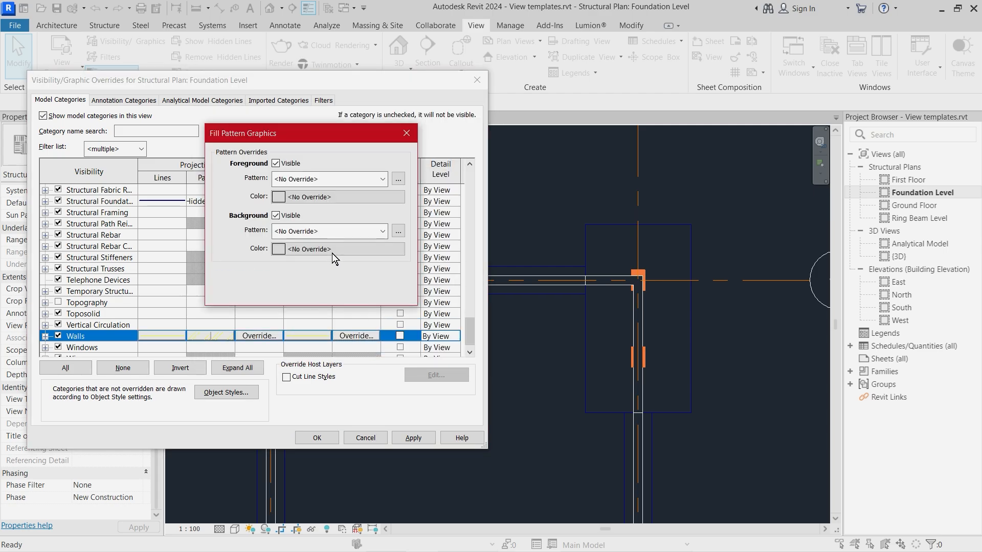
{"action": "left_click", "coordinate": [321, 208]}
{"action": "left_click", "coordinate": [216, 230]}
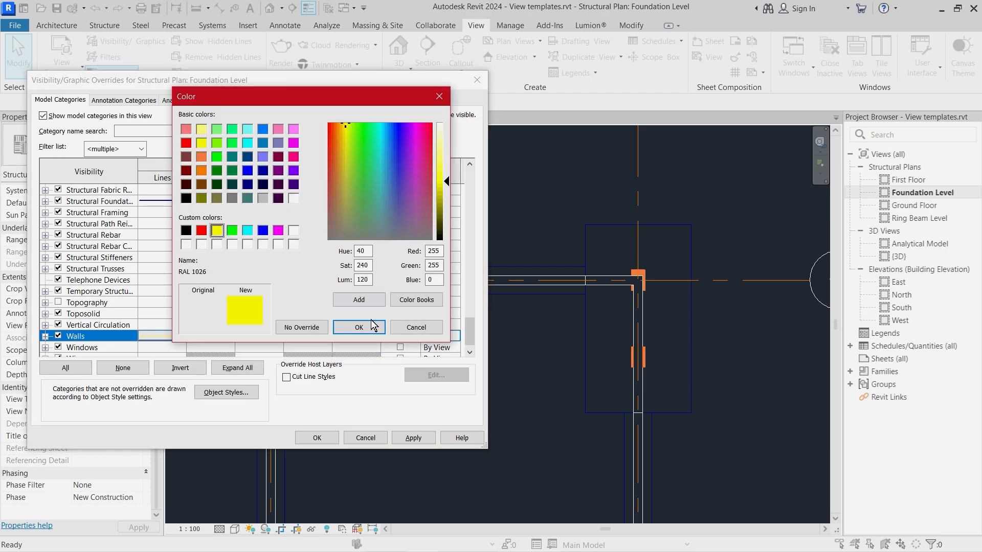
{"action": "left_click", "coordinate": [359, 327]}
{"action": "left_click", "coordinate": [297, 250]}
{"action": "left_click", "coordinate": [217, 230]}
{"action": "left_click", "coordinate": [376, 327]}
Set Brickwork as the Walls foreground and background cut pattern, and apply all the visibility overrides to the foundation plan.
{"action": "left_click", "coordinate": [382, 179]}
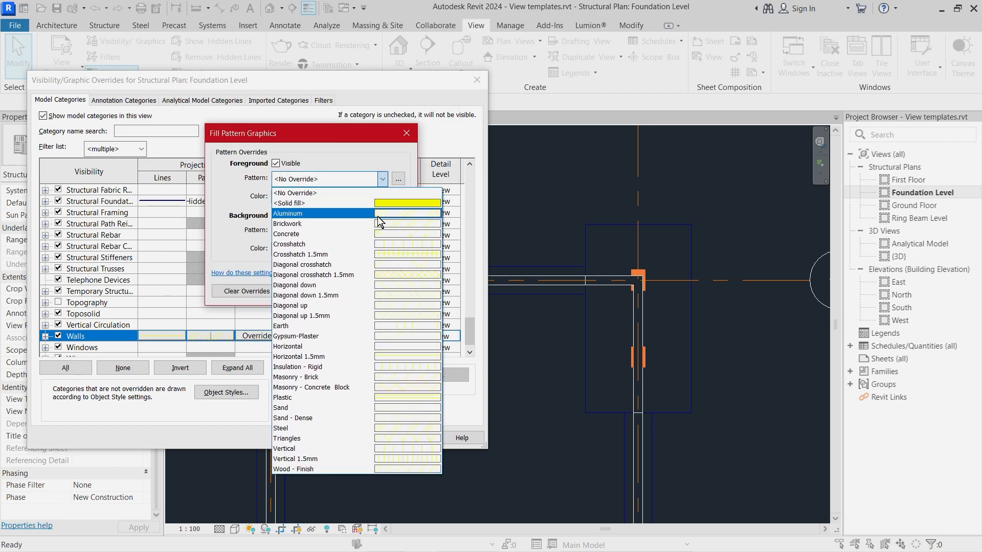
{"action": "left_click", "coordinate": [385, 223]}
{"action": "left_click", "coordinate": [382, 231]}
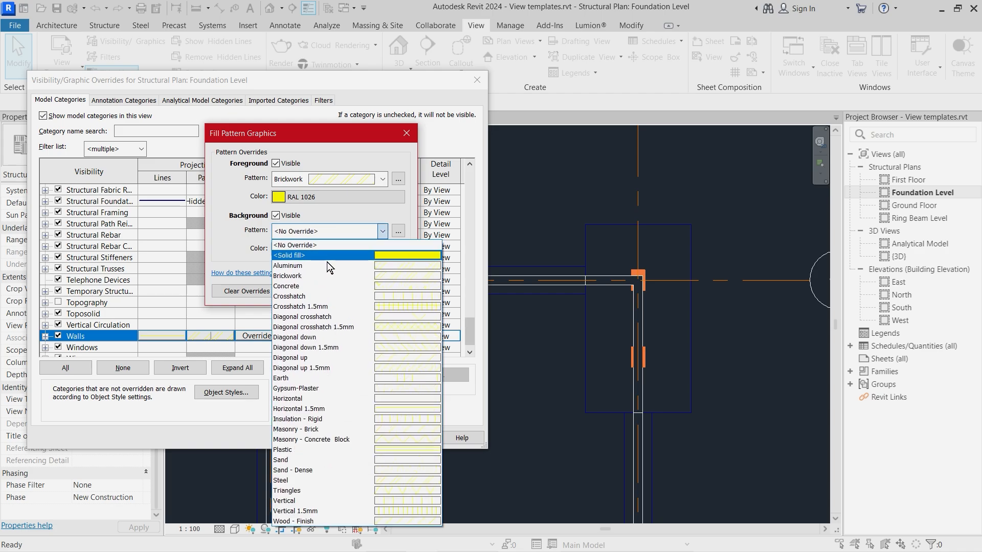
{"action": "left_click", "coordinate": [327, 261]}
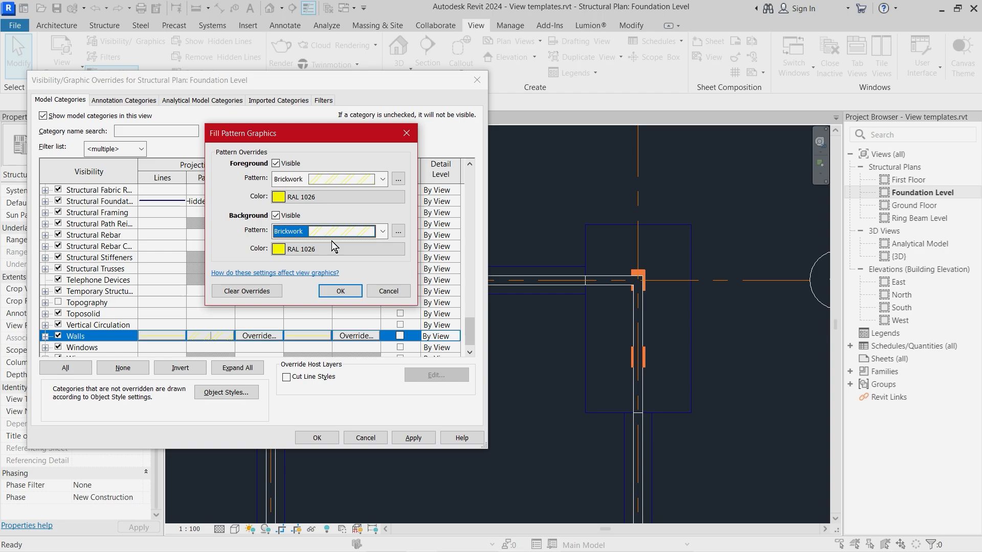
{"action": "left_click", "coordinate": [340, 292]}
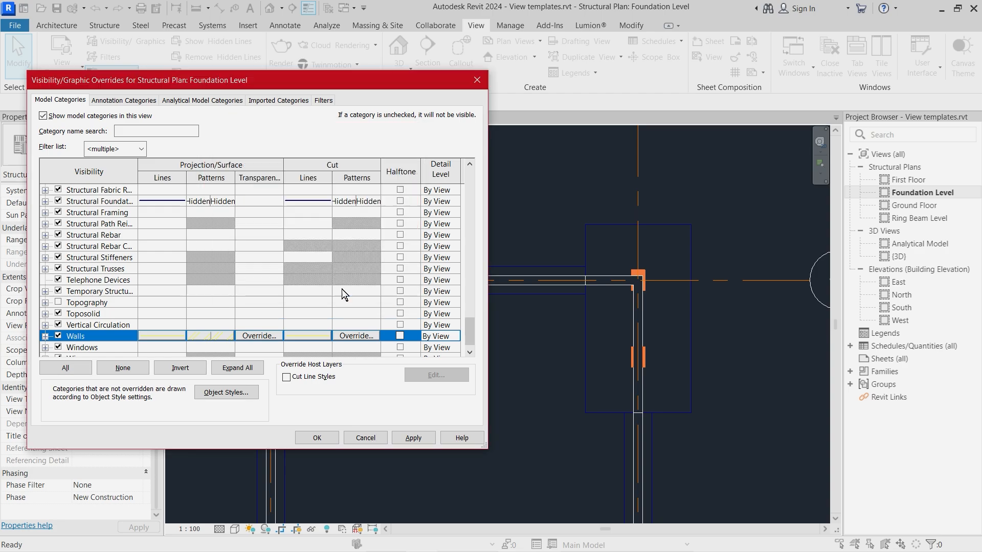
{"action": "left_click", "coordinate": [409, 436]}
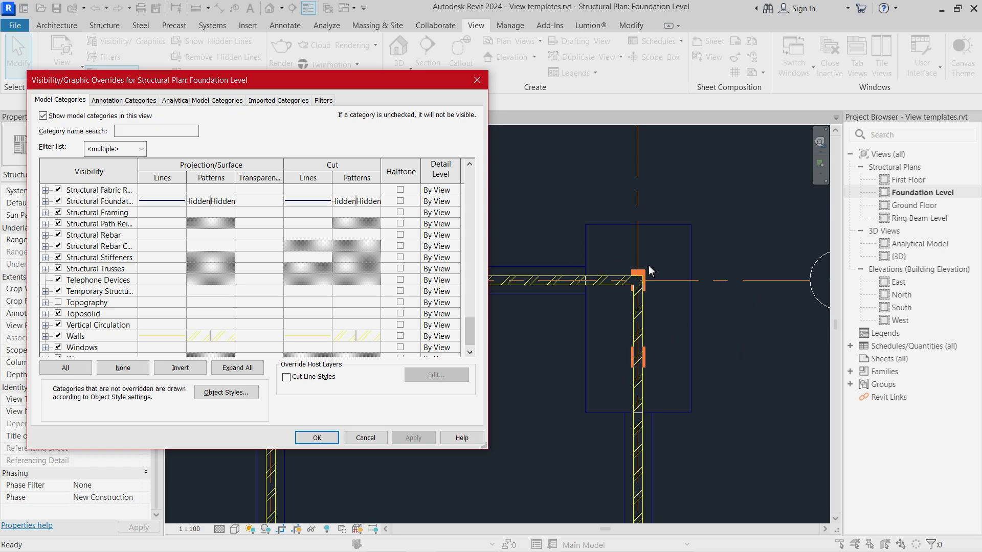
{"action": "left_click", "coordinate": [317, 438]}
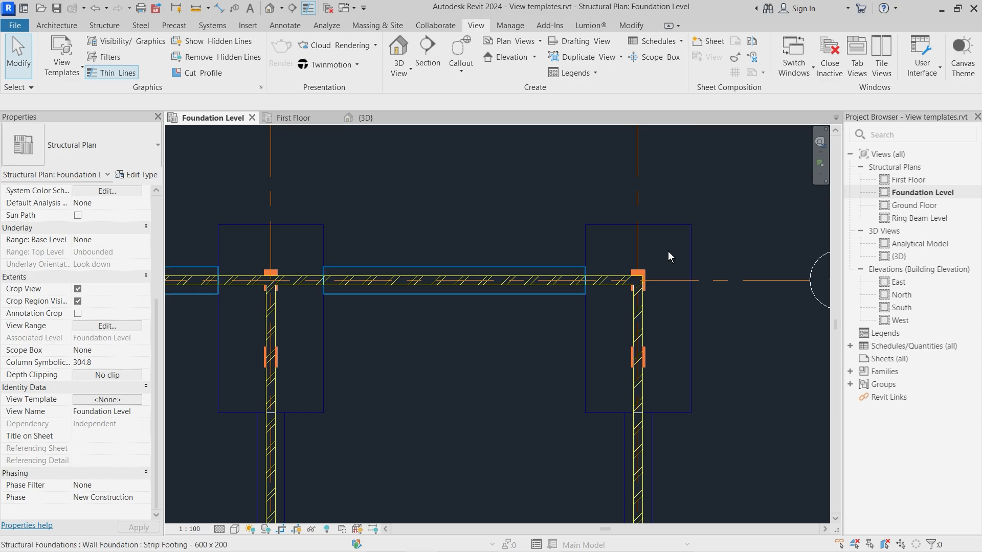
Create a view template named _Structural Floors from the Foundation Level plan and accept its properties.
{"action": "scroll", "coordinate": [697, 239], "scroll_direction": "down", "scroll_amount": 5}
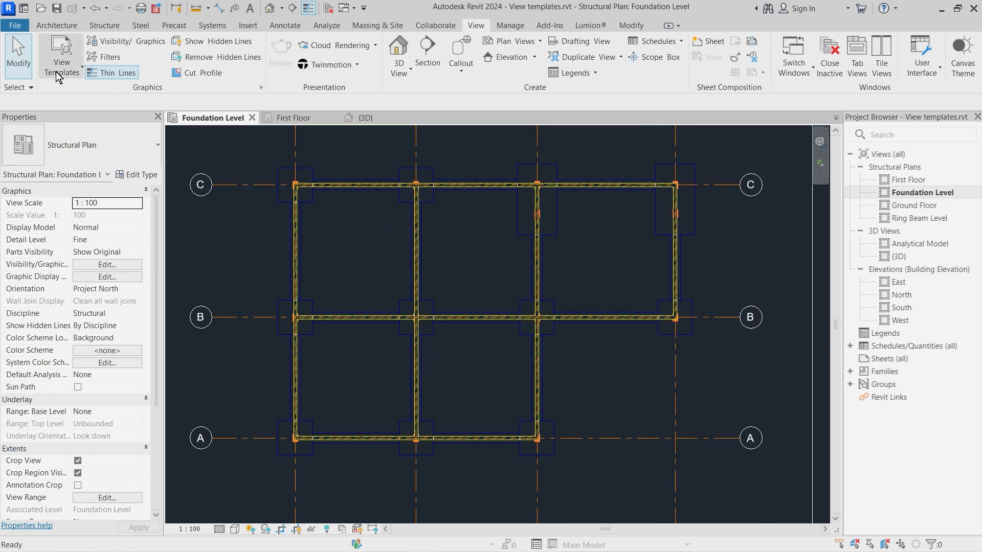
{"action": "left_click", "coordinate": [57, 76]}
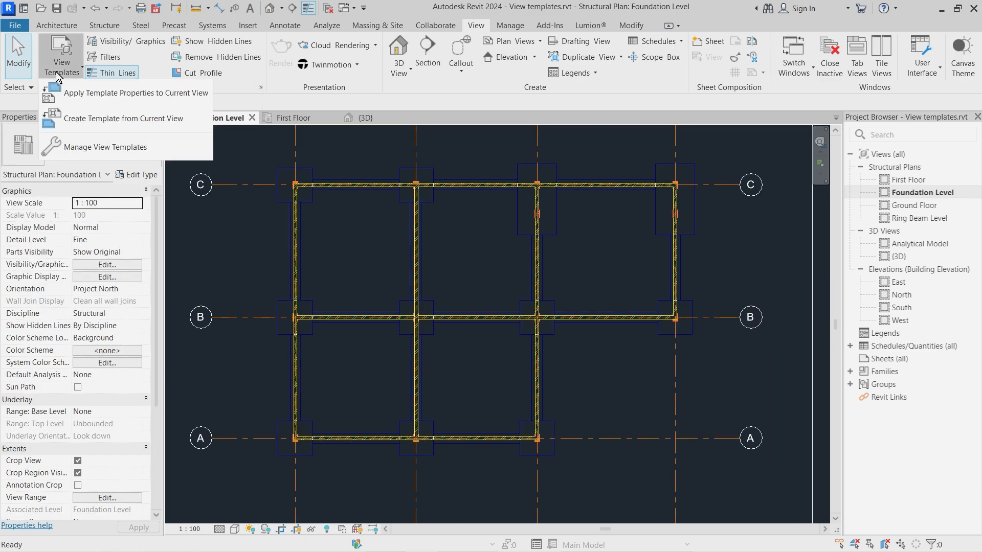
{"action": "left_click", "coordinate": [56, 120]}
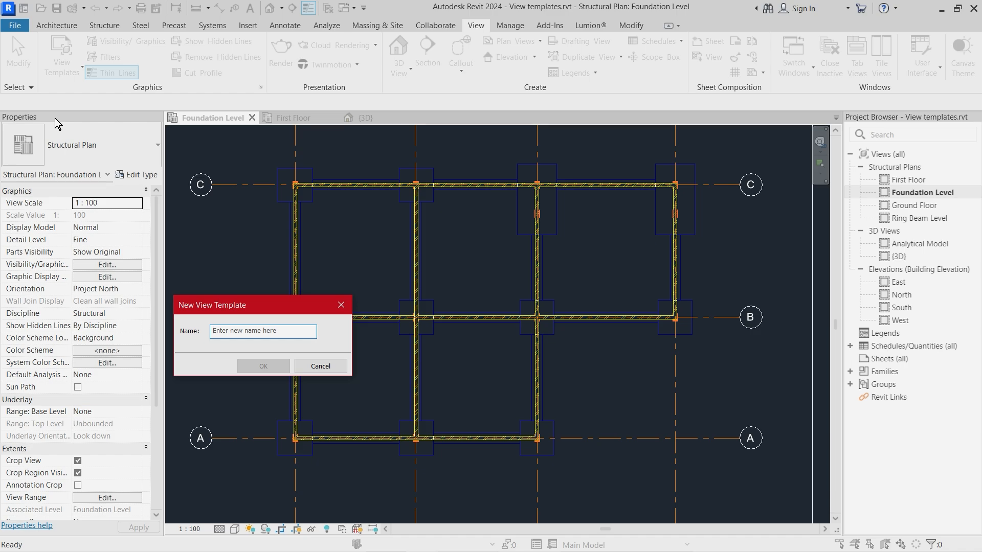
{"action": "type", "text": "_"}
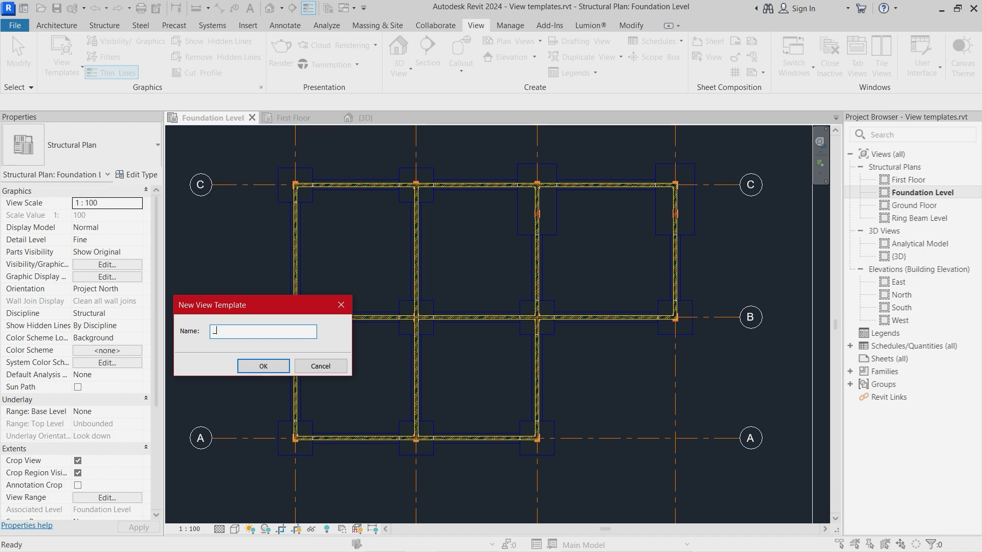
{"action": "type", "text": "Structural Floors"}
{"action": "left_click", "coordinate": [256, 367]}
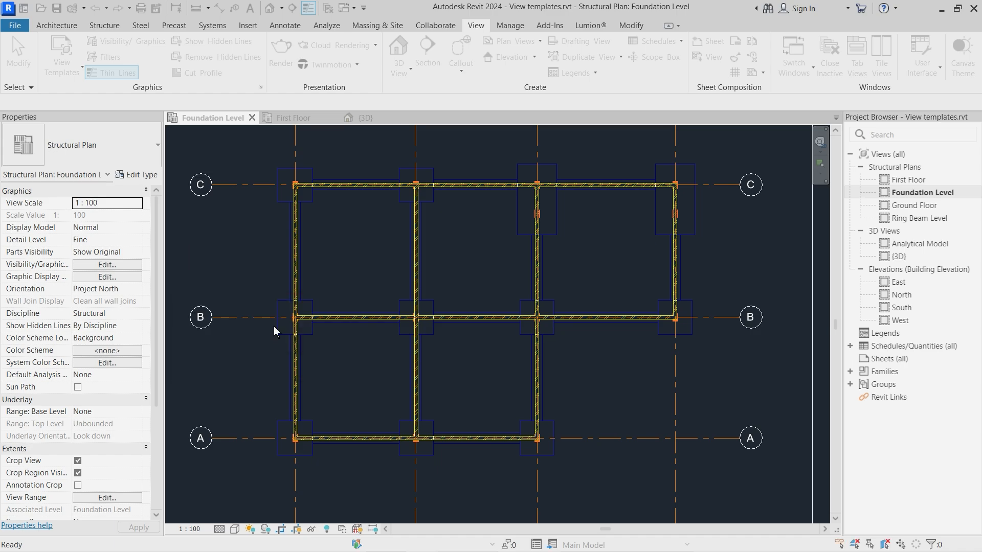
{"action": "left_click", "coordinate": [371, 427]}
Switch to the First Floor plan and assign the _Structural Floors view template to it.
{"action": "left_click", "coordinate": [285, 118]}
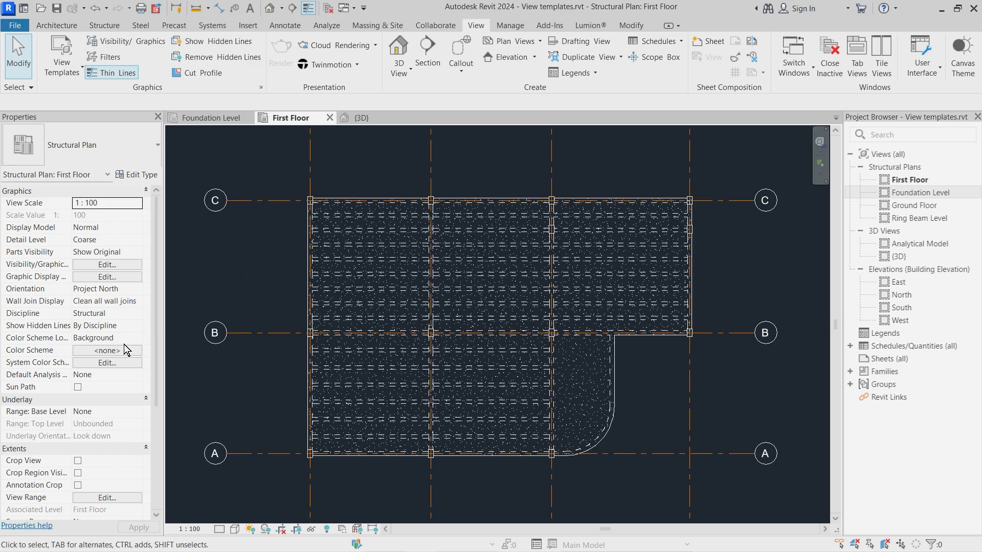
{"action": "scroll", "coordinate": [53, 397], "scroll_direction": "down", "scroll_amount": 3}
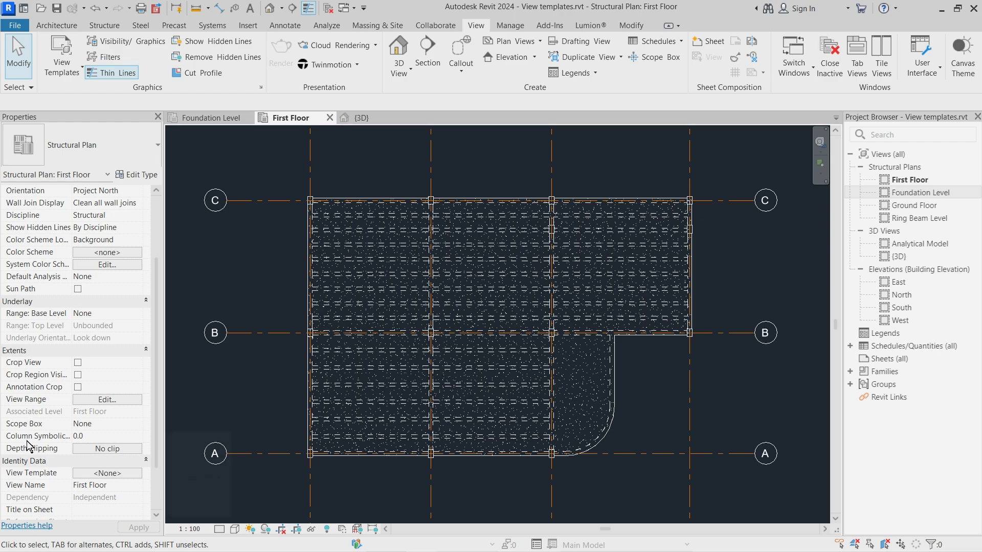
{"action": "scroll", "coordinate": [28, 445], "scroll_direction": "down", "scroll_amount": 2}
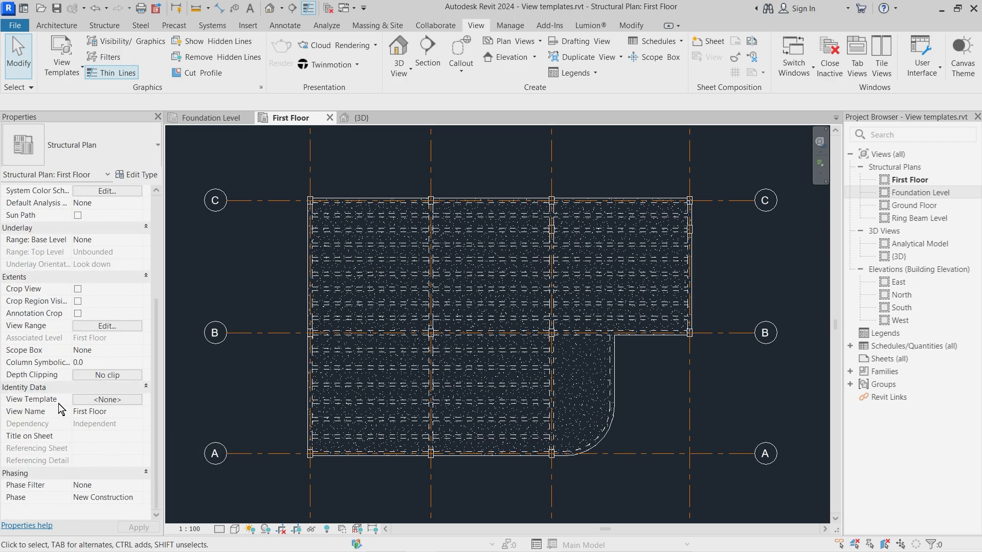
{"action": "left_click", "coordinate": [114, 401]}
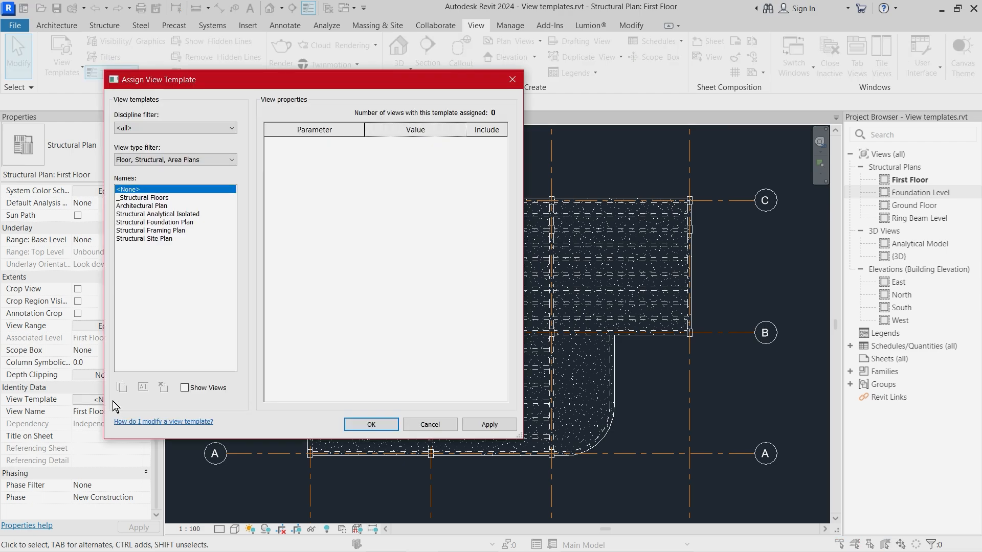
{"action": "left_click", "coordinate": [168, 199]}
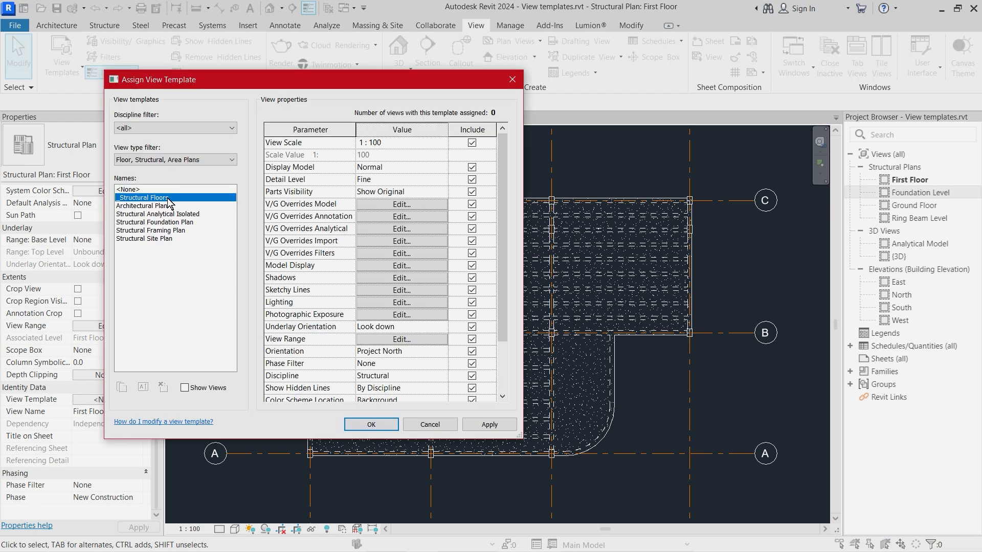
{"action": "left_click", "coordinate": [377, 423]}
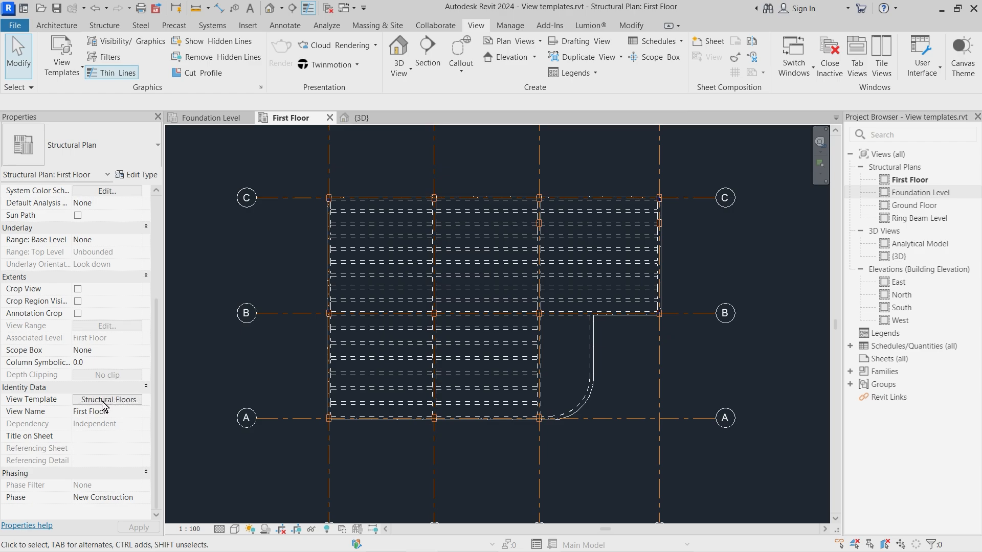
Examine how the columns display in the First Floor plan and check the level constraints of the column at grid C-4.
{"action": "scroll", "coordinate": [329, 199], "scroll_direction": "up", "scroll_amount": 5}
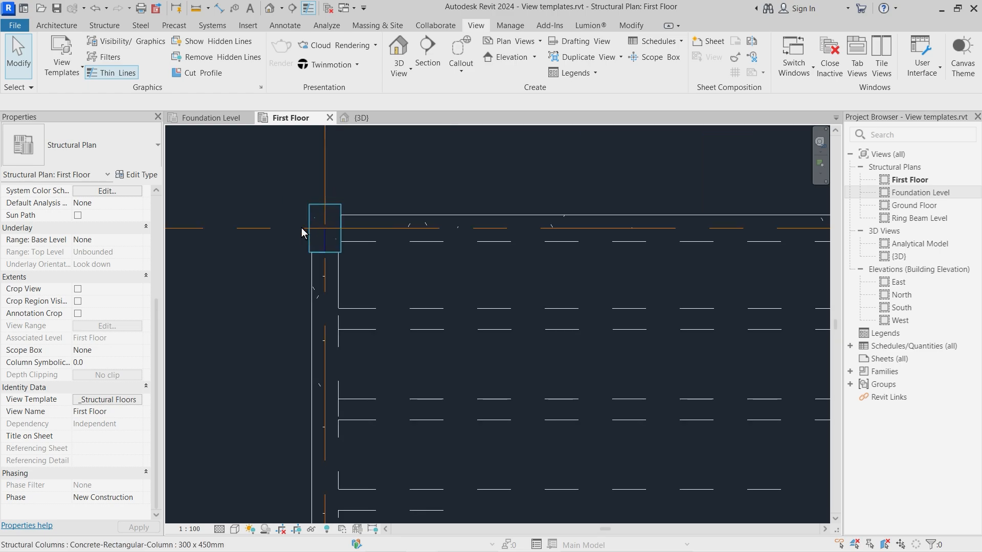
{"action": "scroll", "coordinate": [318, 197], "scroll_direction": "down", "scroll_amount": 5}
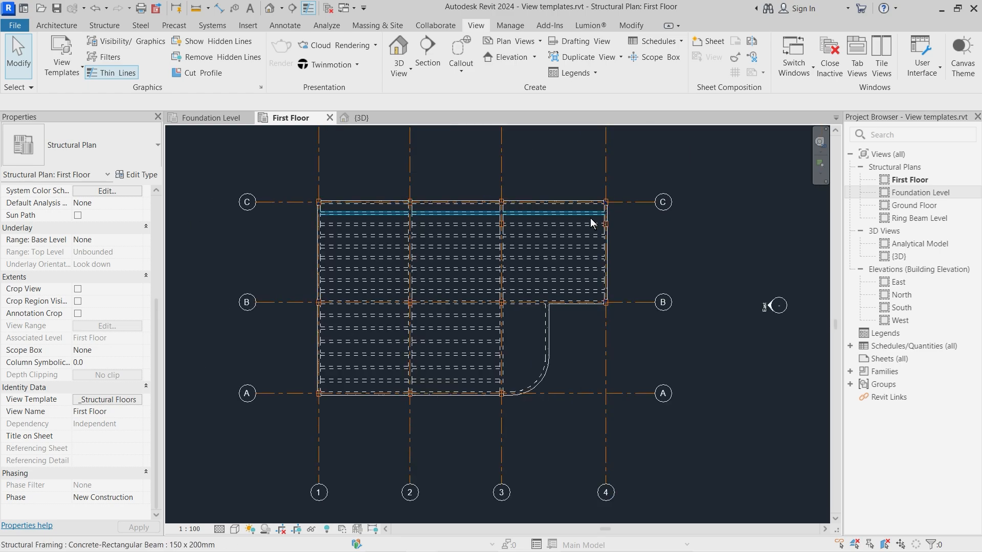
{"action": "scroll", "coordinate": [608, 199], "scroll_direction": "up", "scroll_amount": 6}
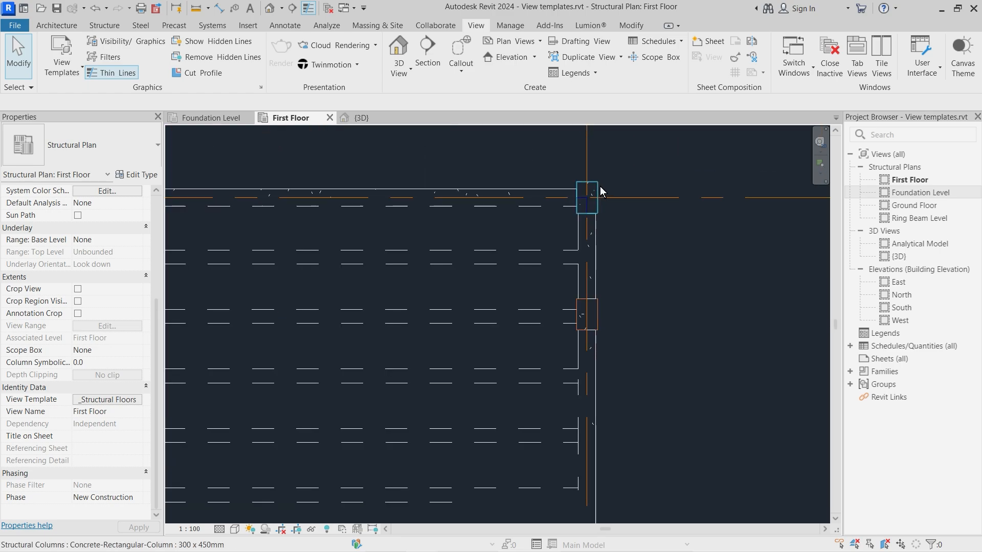
{"action": "left_click", "coordinate": [600, 188]}
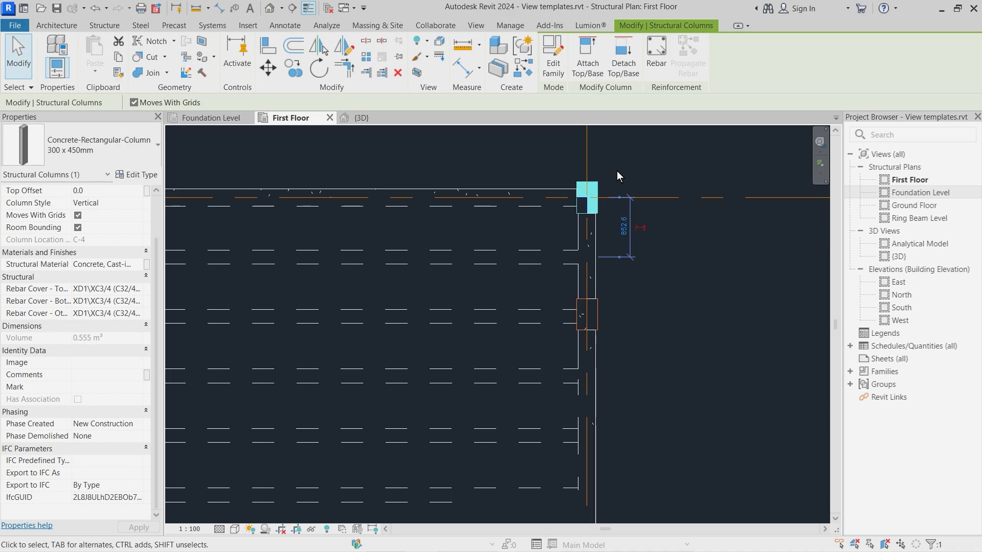
{"action": "scroll", "coordinate": [99, 247], "scroll_direction": "up", "scroll_amount": 2}
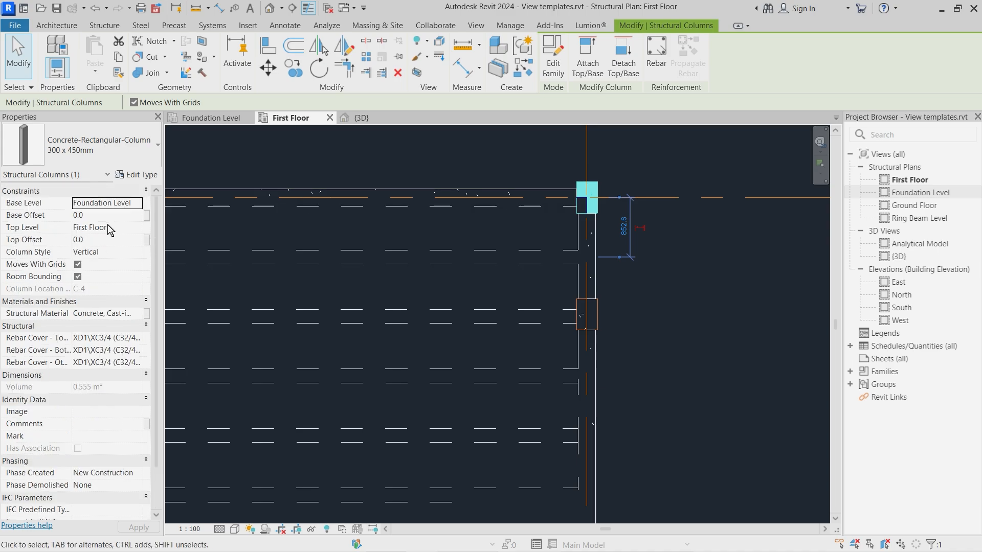
{"action": "left_click", "coordinate": [689, 262]}
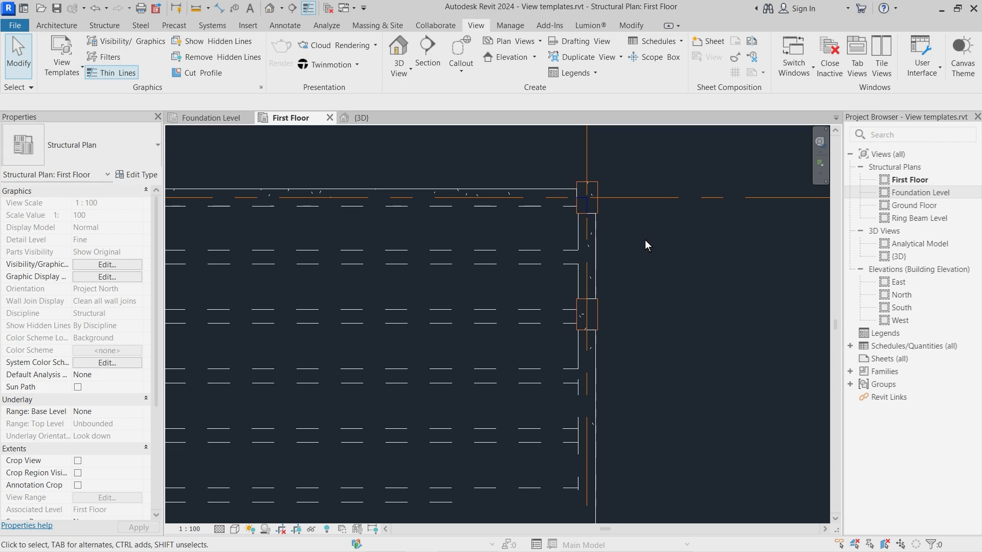
Filter a selection of the whole First Floor plan down to Structural Columns and set their top level to Ring Beam Level.
{"action": "scroll", "coordinate": [684, 202], "scroll_direction": "down", "scroll_amount": 7}
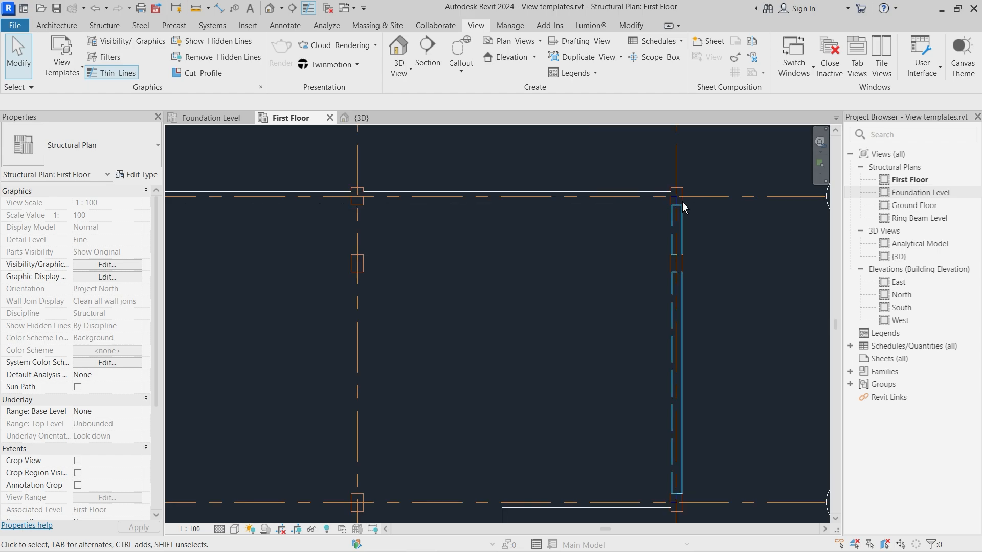
{"action": "left_click_drag", "start_coordinate": [710, 170], "coordinate": [468, 359]}
{"action": "left_click", "coordinate": [553, 51]}
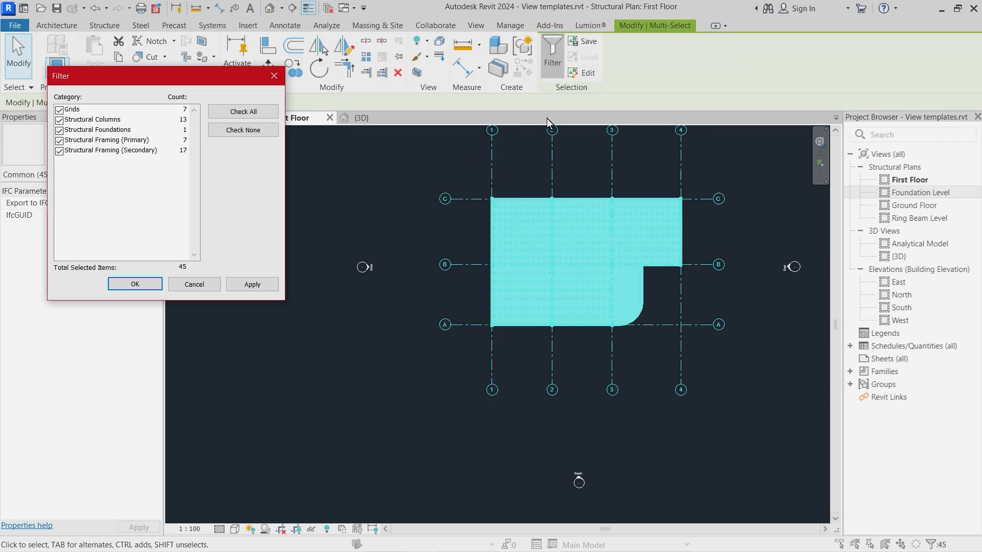
{"action": "left_click", "coordinate": [259, 129]}
{"action": "left_click", "coordinate": [60, 120]}
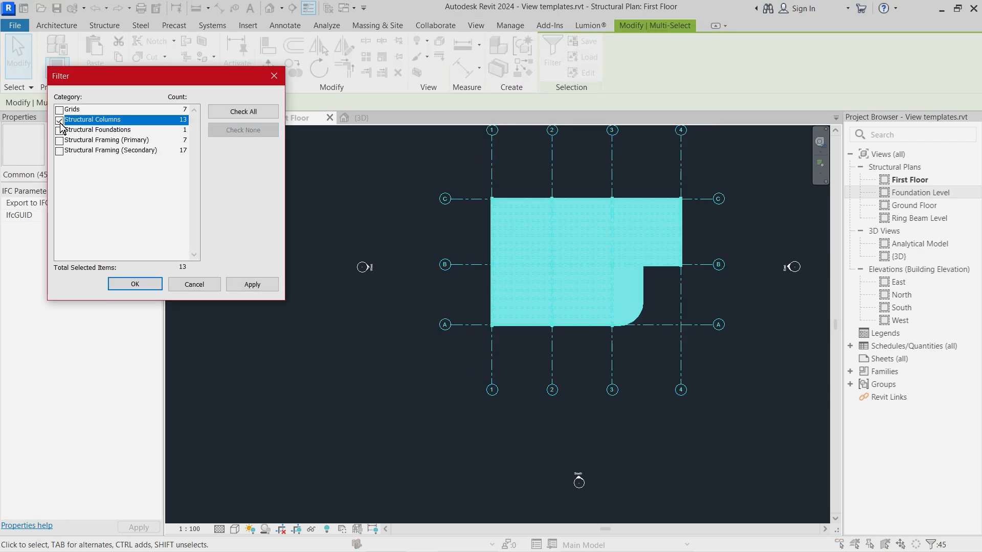
{"action": "left_click", "coordinate": [135, 284]}
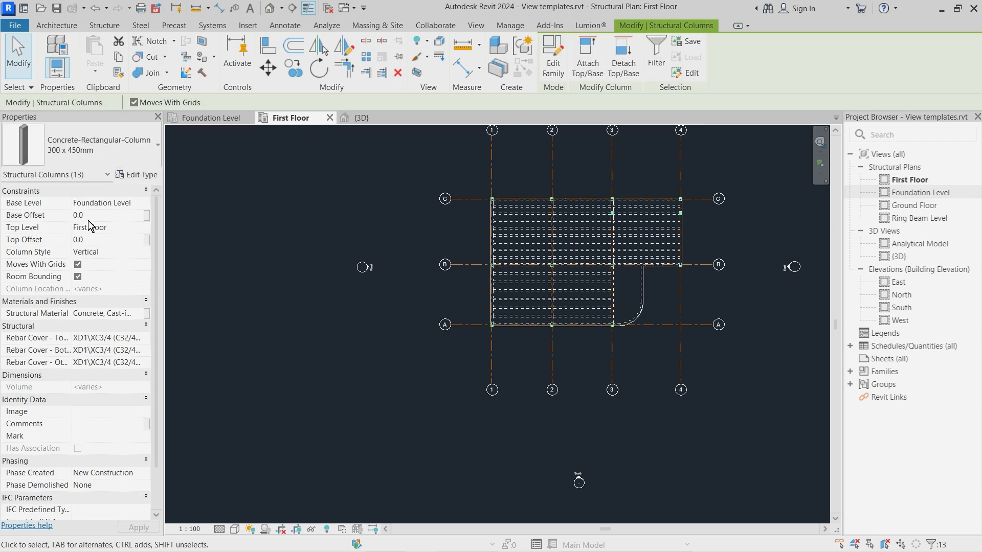
{"action": "left_click", "coordinate": [137, 227]}
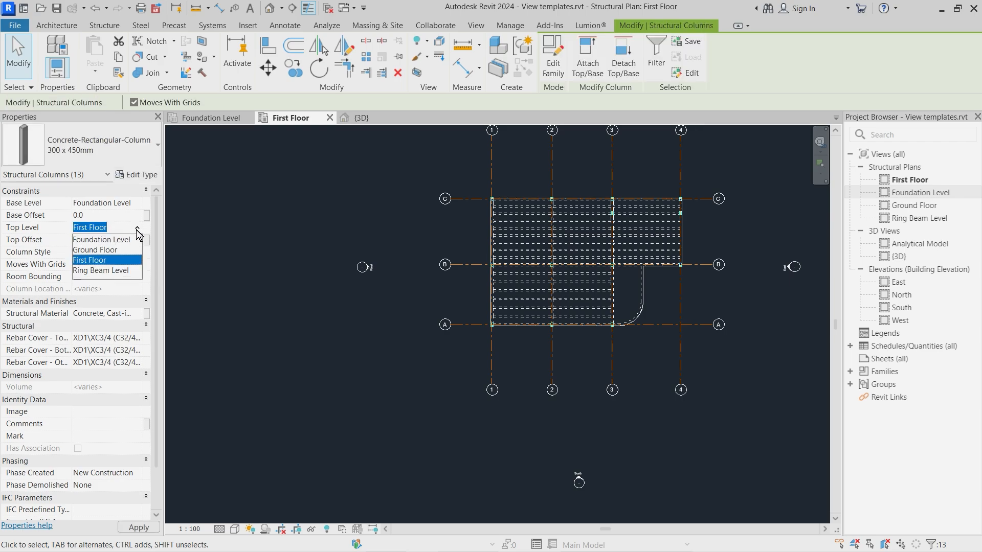
{"action": "left_click", "coordinate": [101, 271]}
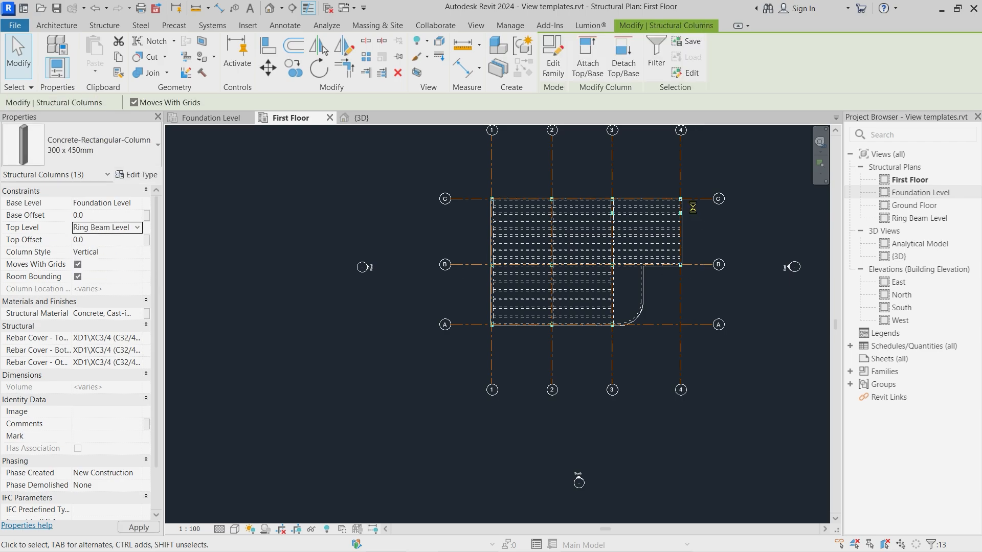
Clear the column selection and examine how columns and beams display along grid C of the First Floor plan.
{"action": "scroll", "coordinate": [691, 202], "scroll_direction": "up", "scroll_amount": 5}
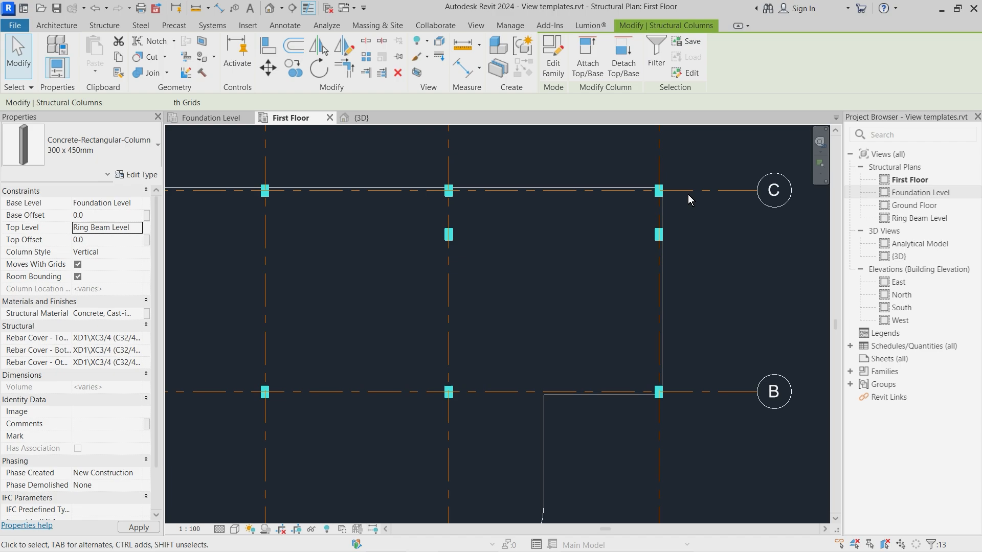
{"action": "left_click", "coordinate": [685, 246]}
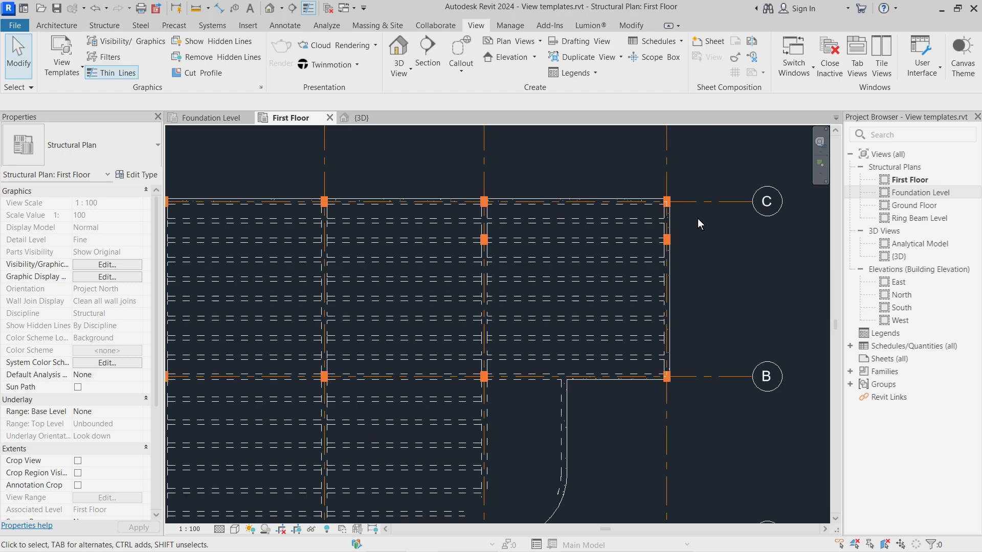
{"action": "scroll", "coordinate": [390, 183], "scroll_direction": "up", "scroll_amount": 5}
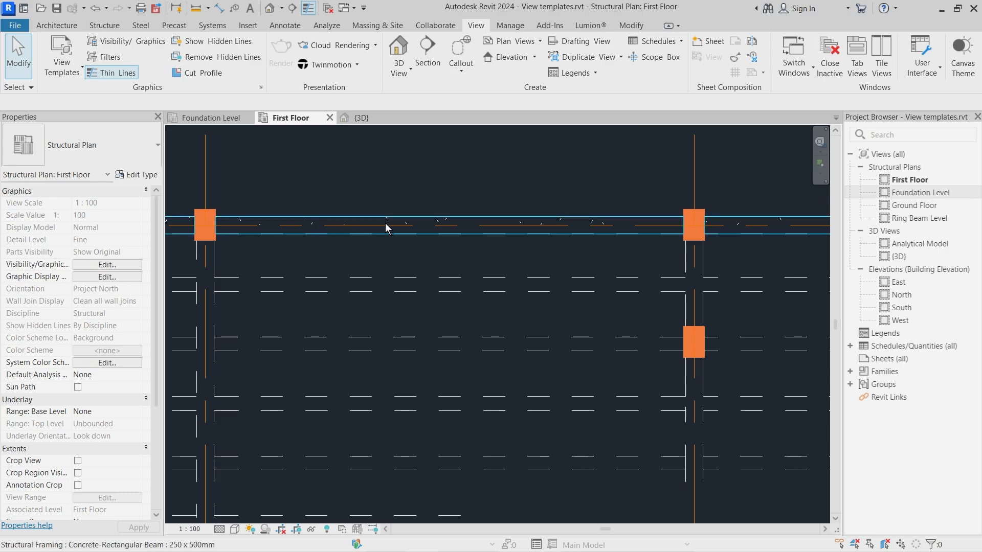
{"action": "scroll", "coordinate": [660, 250], "scroll_direction": "down", "scroll_amount": 2}
{"action": "scroll", "coordinate": [259, 241], "scroll_direction": "up", "scroll_amount": 2}
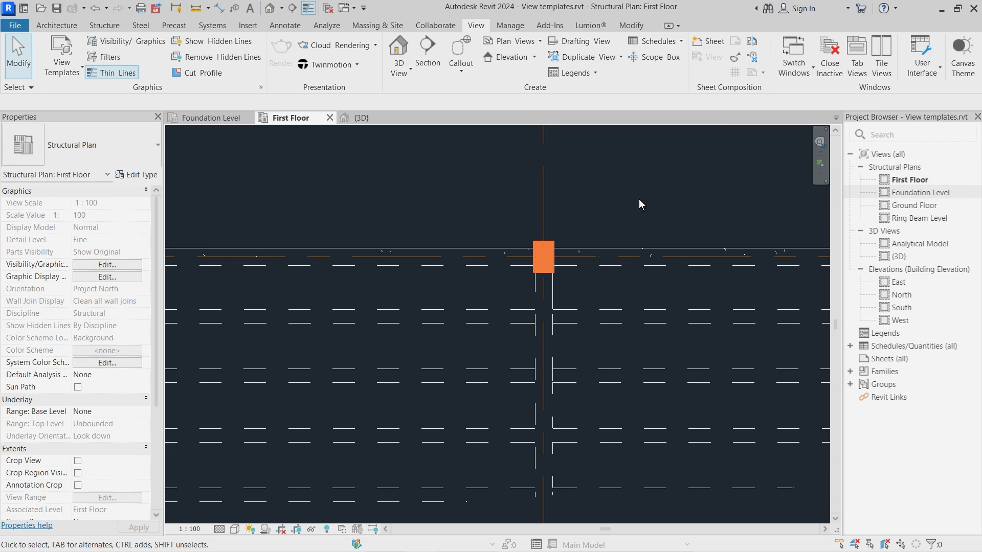
Open the _Structural Floors view template assigned to the First Floor plan, keeping the drawing visible beside its settings.
{"action": "scroll", "coordinate": [53, 402], "scroll_direction": "down", "scroll_amount": 4}
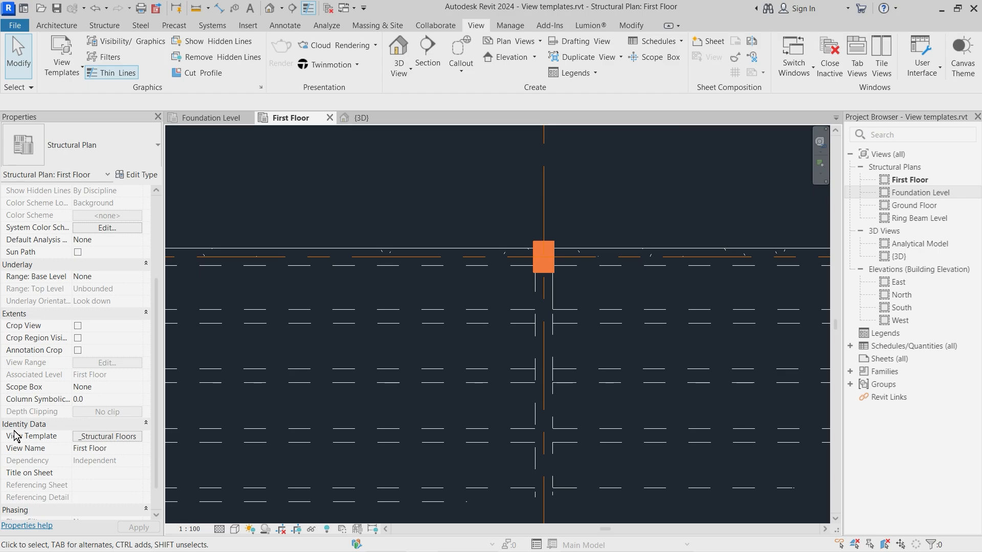
{"action": "left_click", "coordinate": [109, 438]}
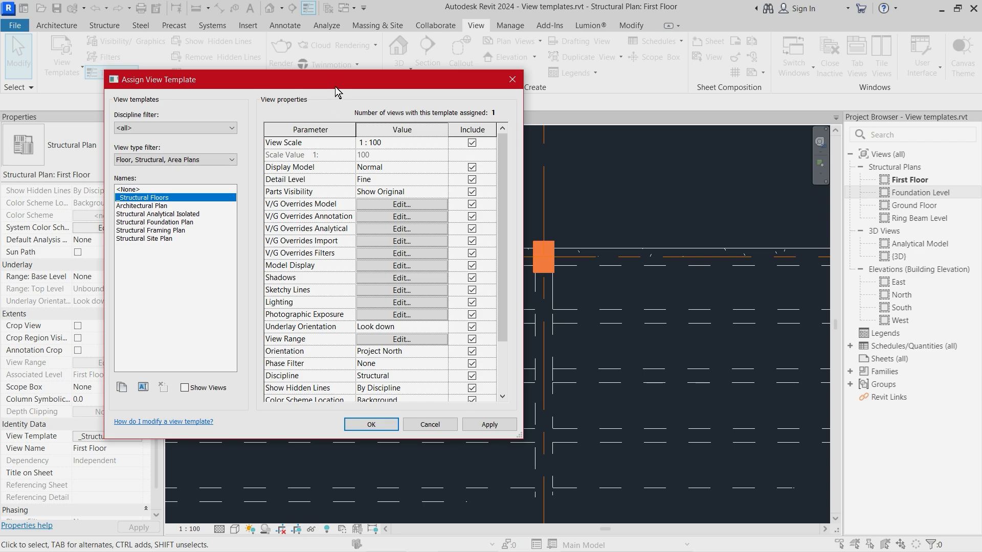
{"action": "left_click_drag", "start_coordinate": [336, 87], "coordinate": [298, 84]}
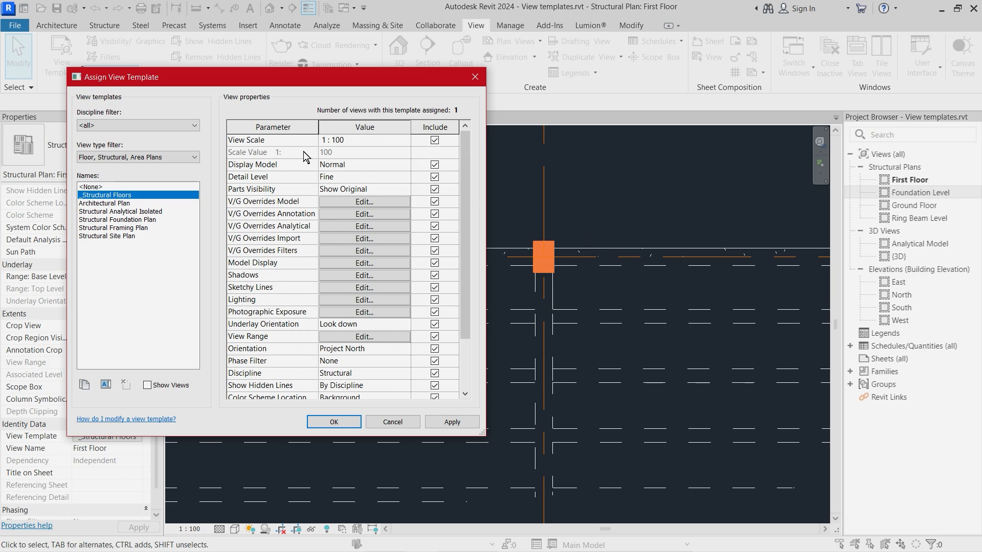
{"action": "left_click_drag", "start_coordinate": [332, 77], "coordinate": [311, 48]}
Try view scales of 1 : 50 and 1 : 20 in the _Structural Floors template, applying each to the plan.
{"action": "left_click", "coordinate": [381, 111]}
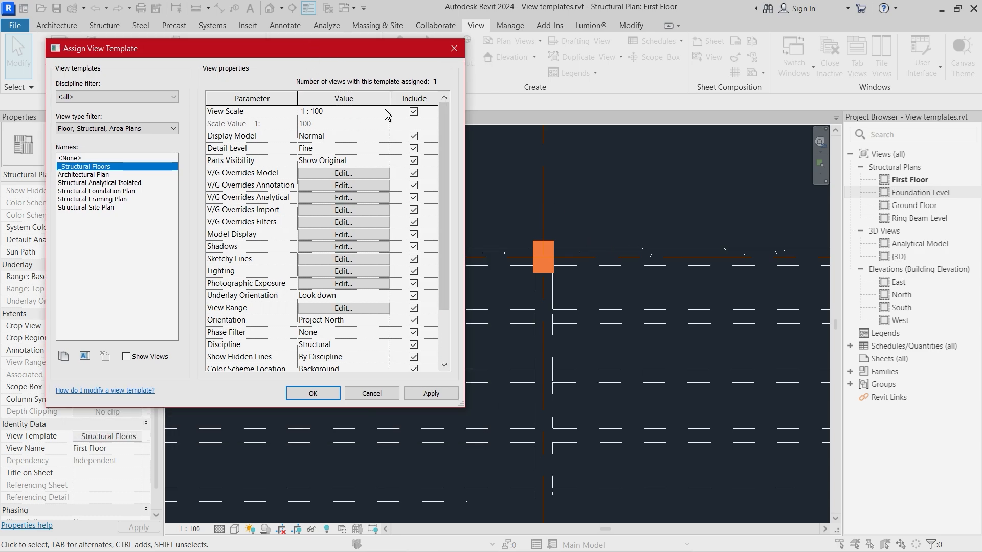
{"action": "left_click", "coordinate": [383, 111]}
{"action": "left_click", "coordinate": [323, 125]}
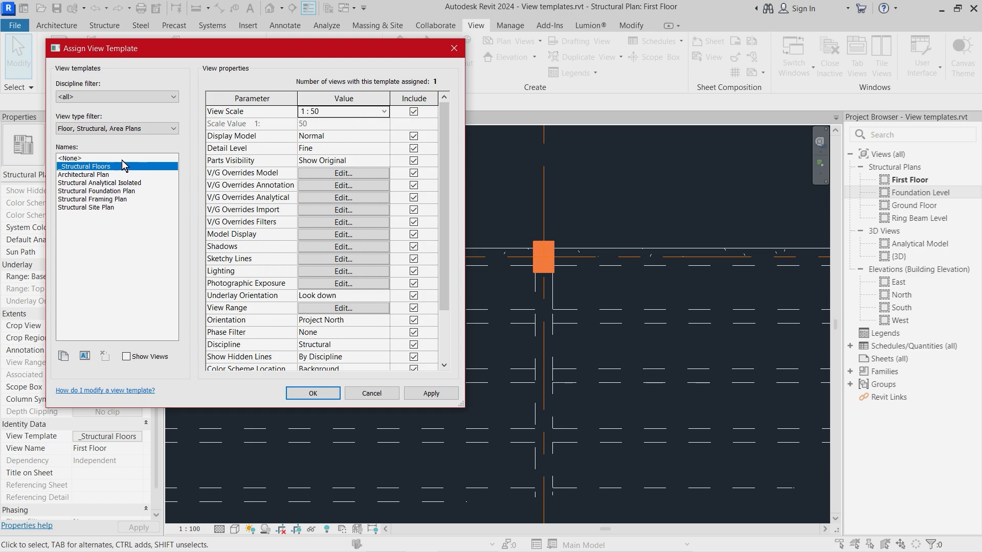
{"action": "left_click", "coordinate": [431, 394]}
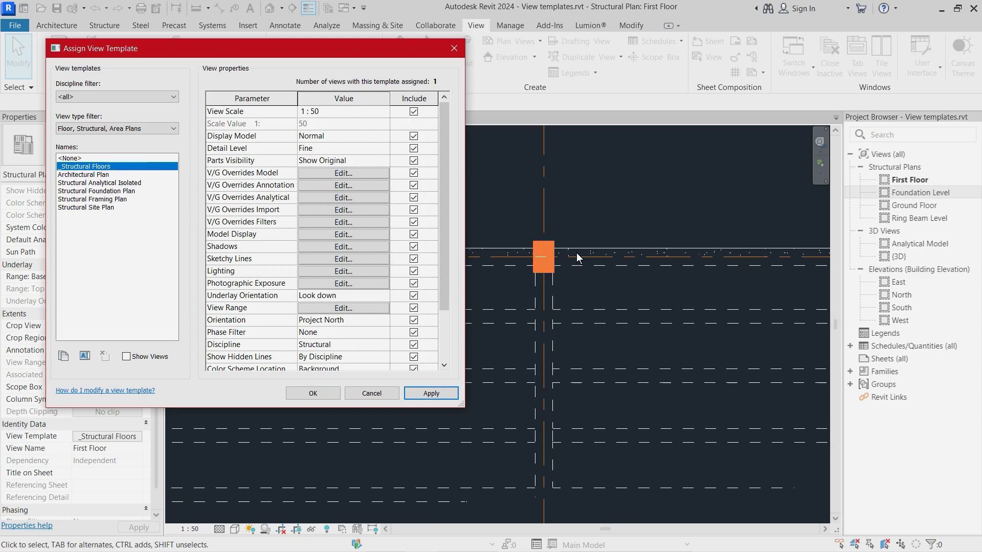
{"action": "left_click", "coordinate": [386, 113]}
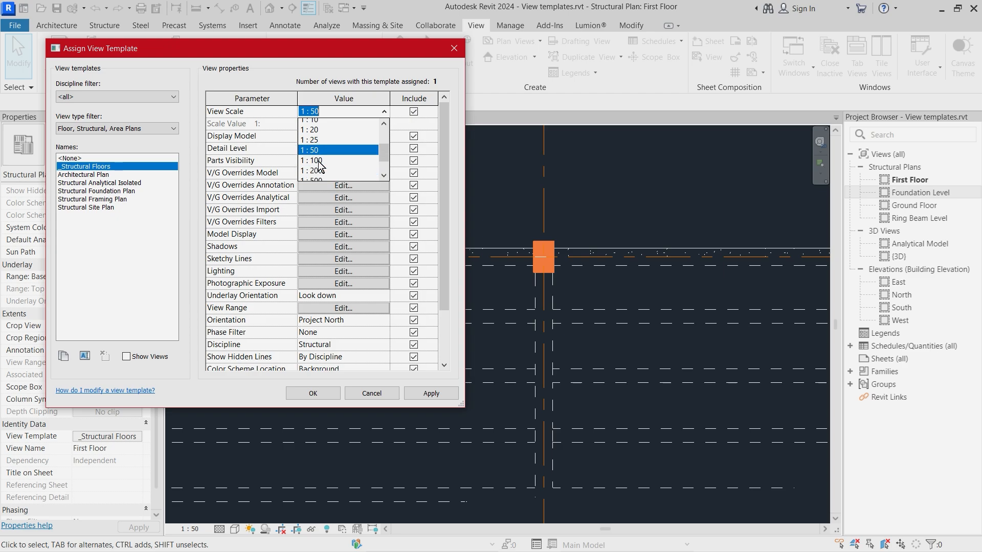
{"action": "left_click", "coordinate": [312, 123]}
{"action": "left_click", "coordinate": [432, 394]}
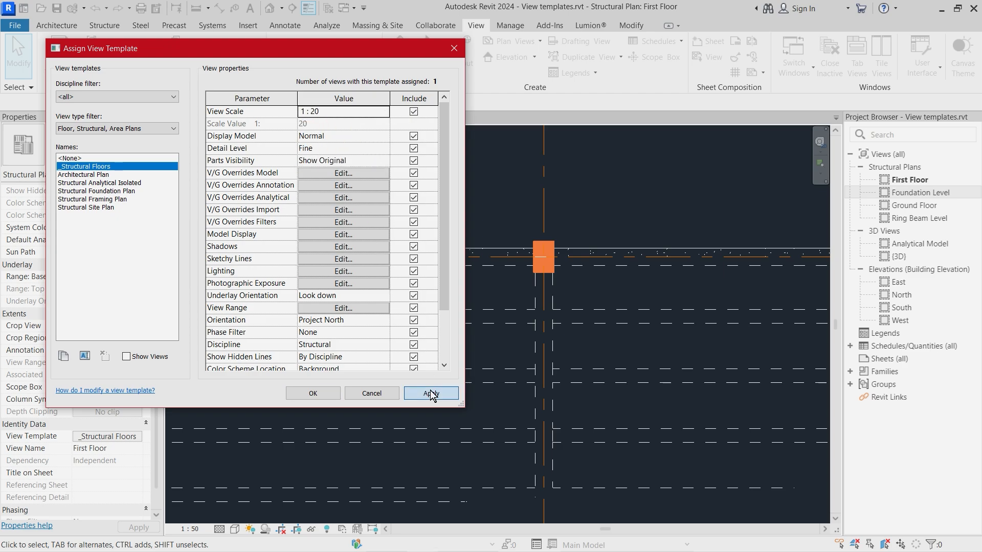
Set the view scale of the _Structural Floors template back to 1 : 100.
{"action": "left_click", "coordinate": [384, 112]}
{"action": "left_click", "coordinate": [318, 137]}
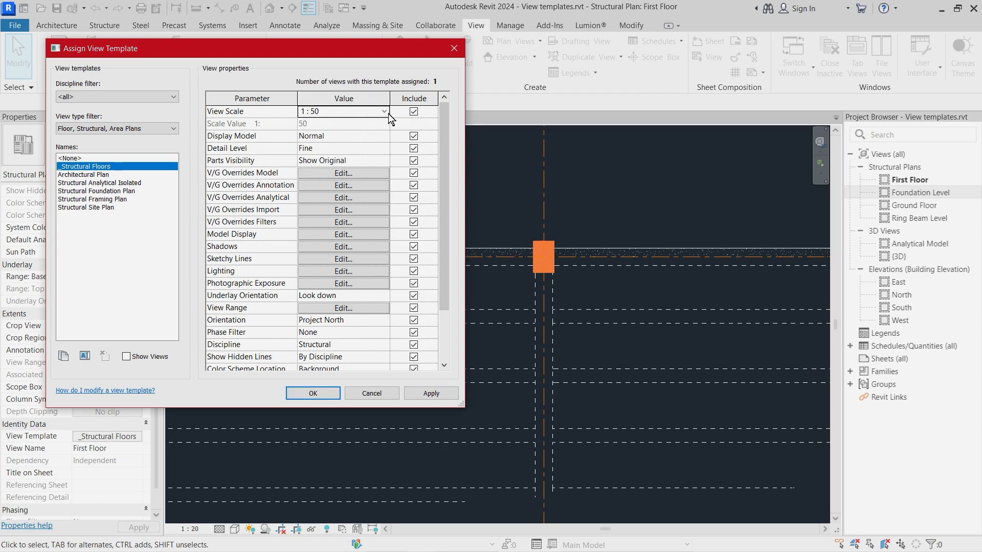
{"action": "left_click", "coordinate": [385, 112]}
{"action": "scroll", "coordinate": [321, 171], "scroll_direction": "down", "scroll_amount": 2}
{"action": "left_click", "coordinate": [319, 161]}
Apply the Halftone display model to the plan through the template, and set Display Model back to Normal.
{"action": "left_click", "coordinate": [389, 136]}
{"action": "left_click", "coordinate": [383, 137]}
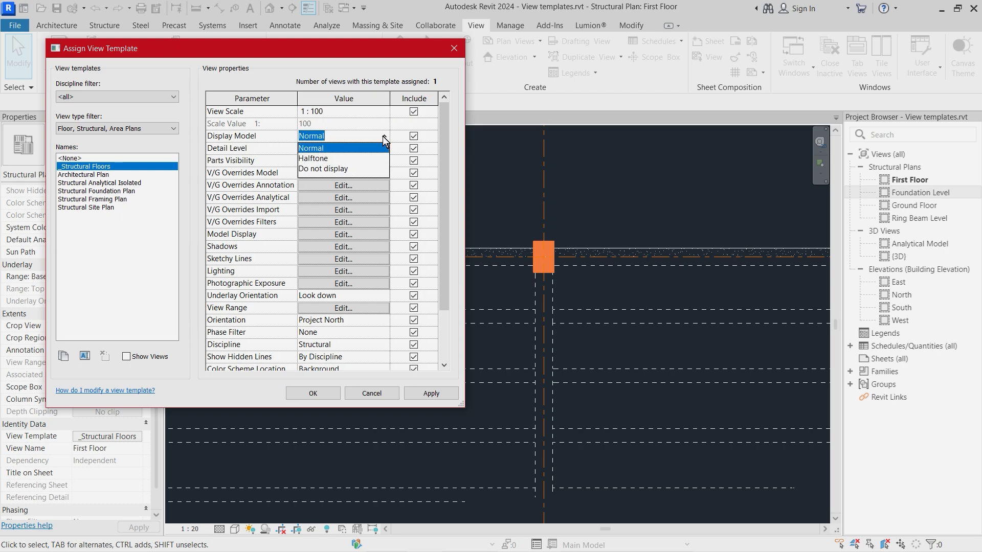
{"action": "left_click", "coordinate": [330, 159]}
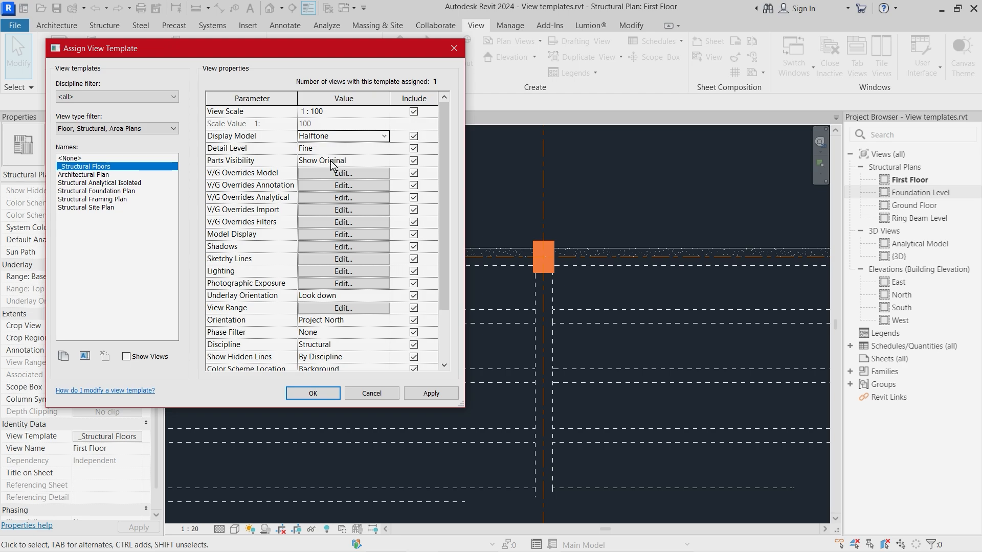
{"action": "left_click", "coordinate": [442, 398]}
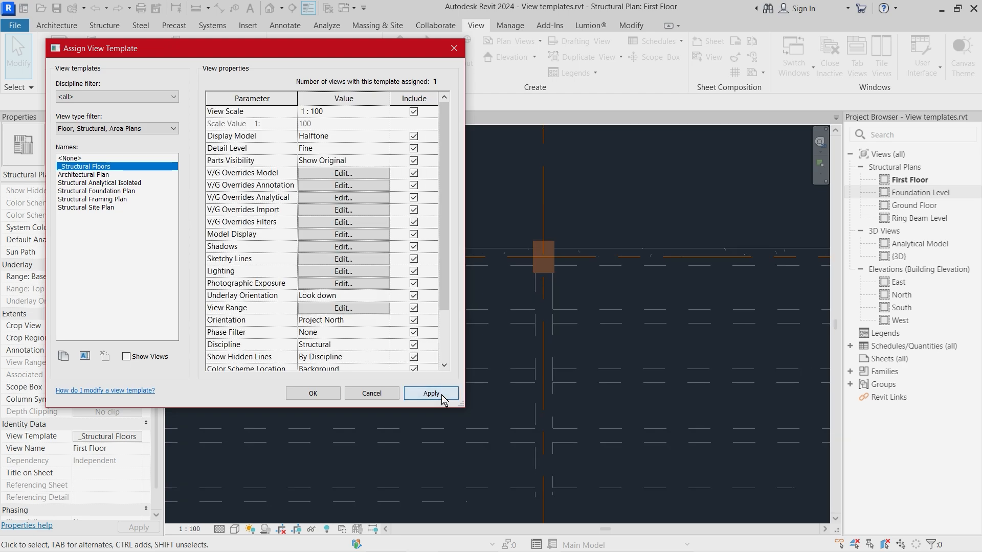
{"action": "left_click", "coordinate": [383, 137]}
{"action": "left_click", "coordinate": [383, 136]}
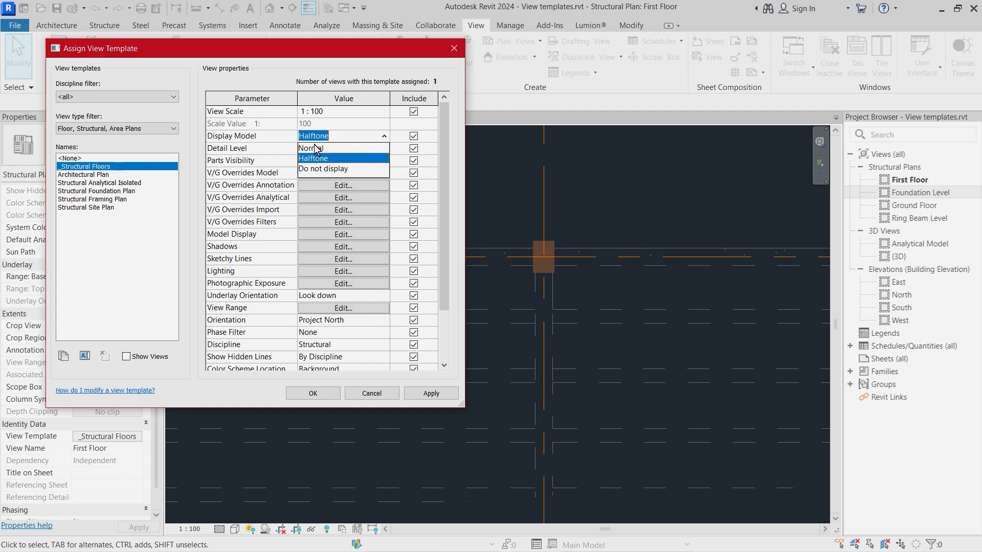
{"action": "left_click", "coordinate": [318, 148]}
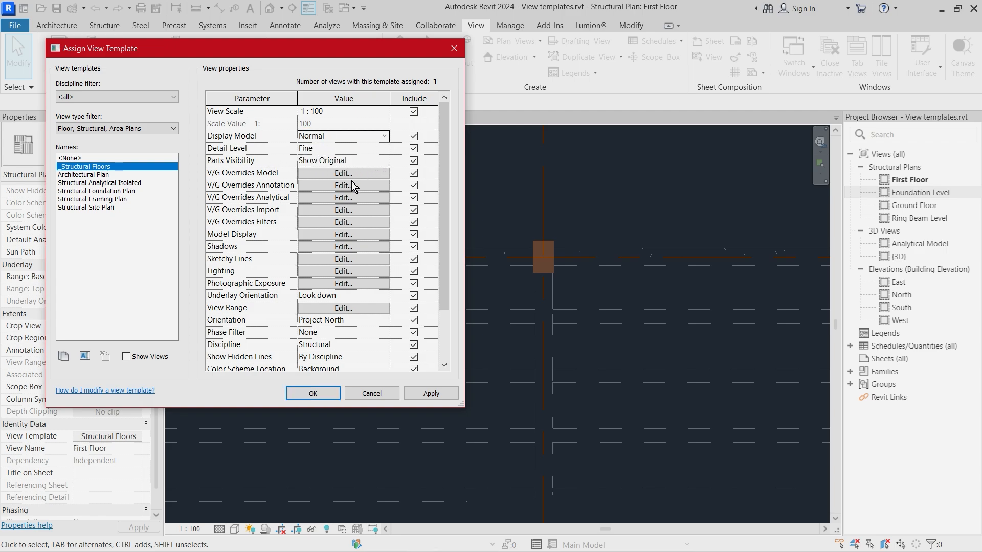
Open the model category visibility and graphic overrides of the _Structural Floors template and locate the Structural Framing category.
{"action": "scroll", "coordinate": [355, 163], "scroll_direction": "down", "scroll_amount": 1}
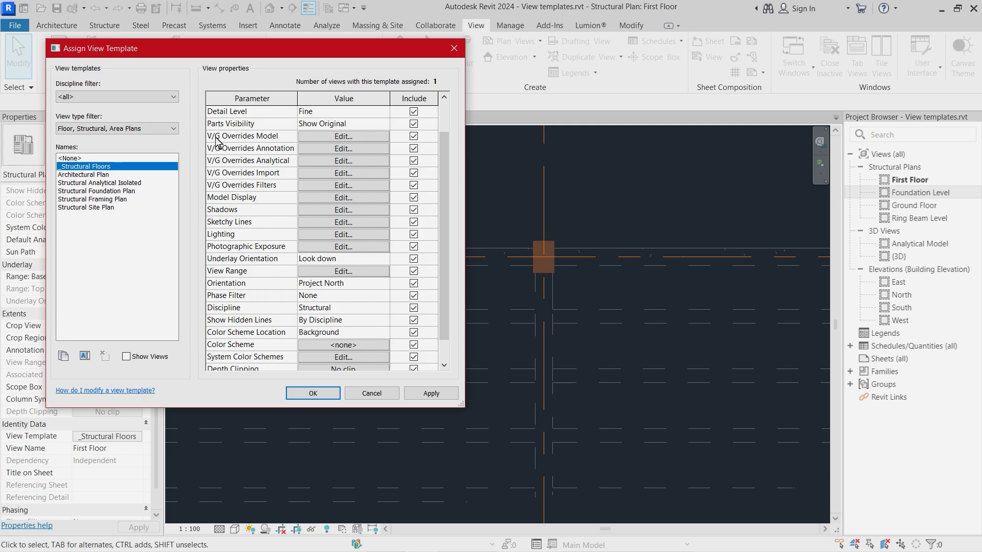
{"action": "left_click", "coordinate": [323, 138]}
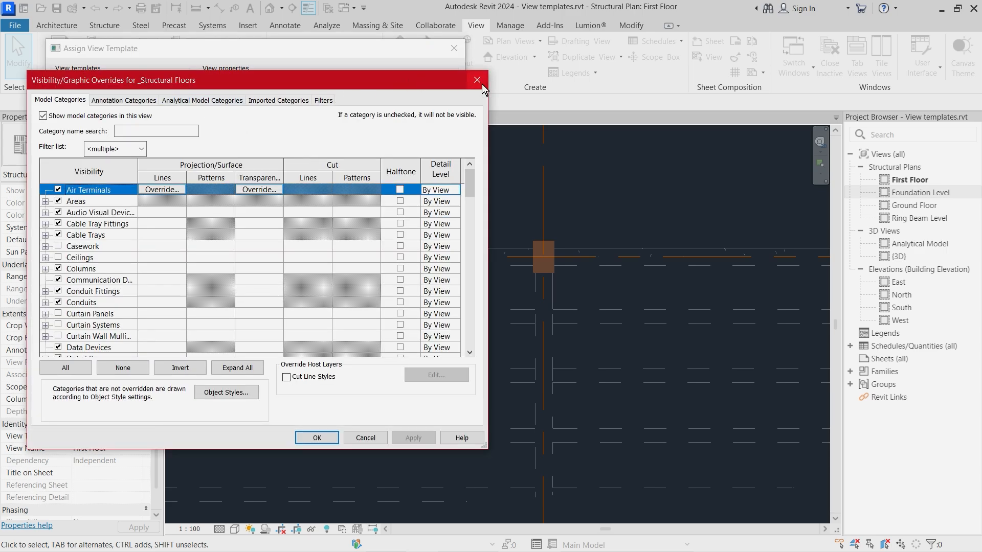
{"action": "left_click", "coordinate": [477, 80]}
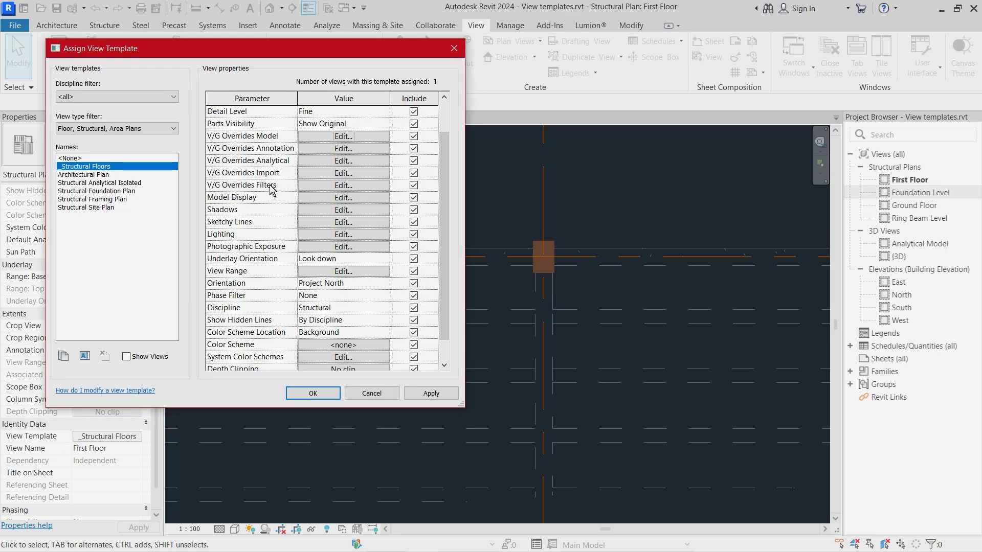
{"action": "left_click", "coordinate": [339, 137]}
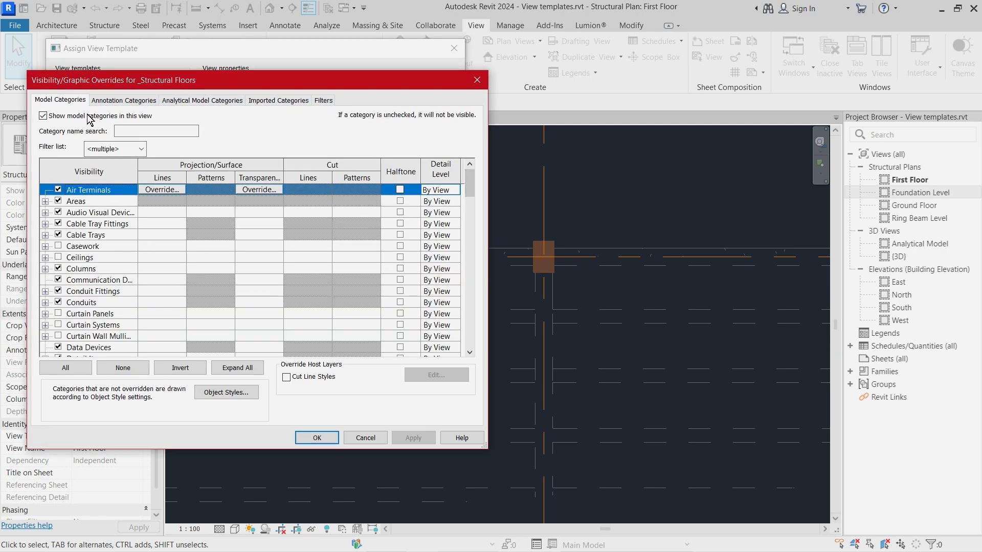
{"action": "scroll", "coordinate": [468, 180], "scroll_direction": "down", "scroll_amount": 10}
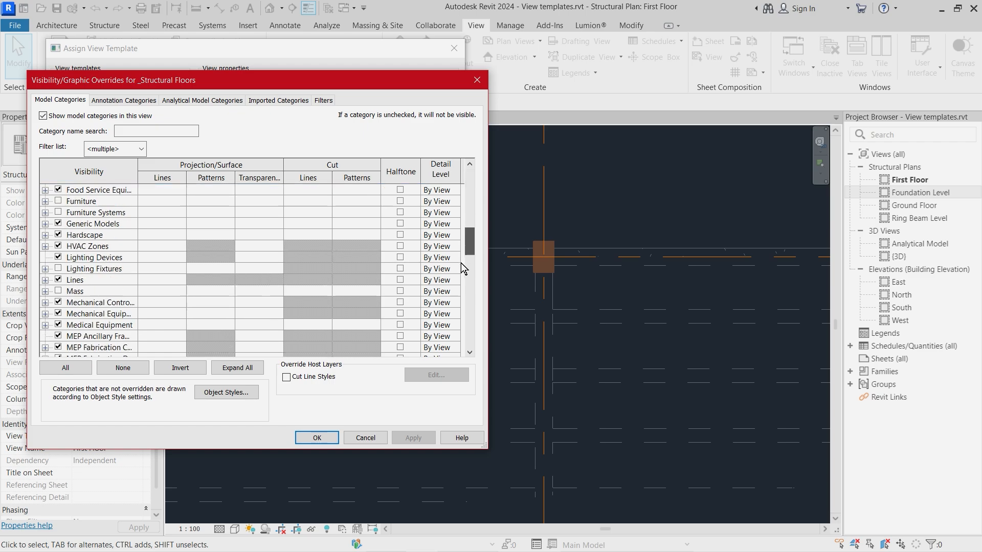
{"action": "scroll", "coordinate": [463, 267], "scroll_direction": "down", "scroll_amount": 12}
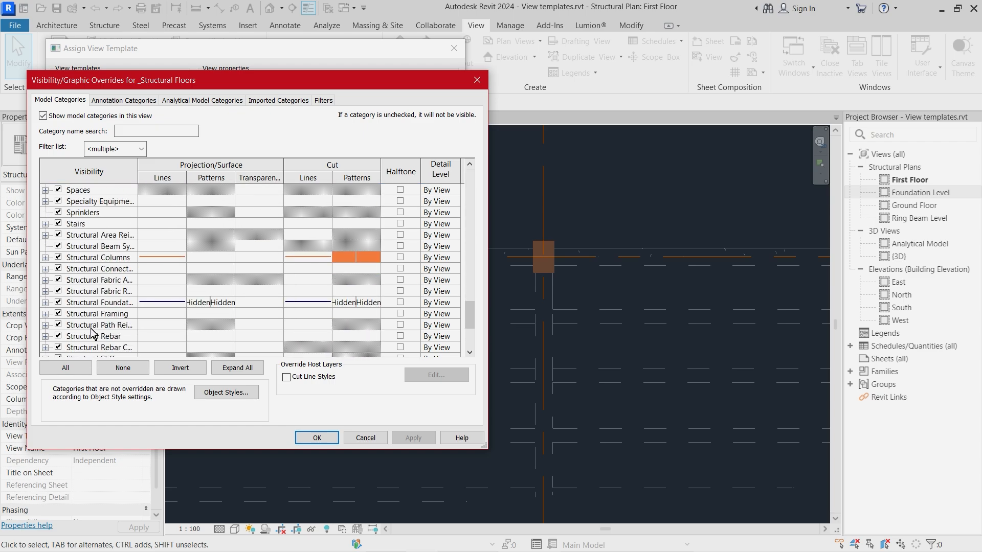
{"action": "scroll", "coordinate": [92, 332], "scroll_direction": "down", "scroll_amount": 1}
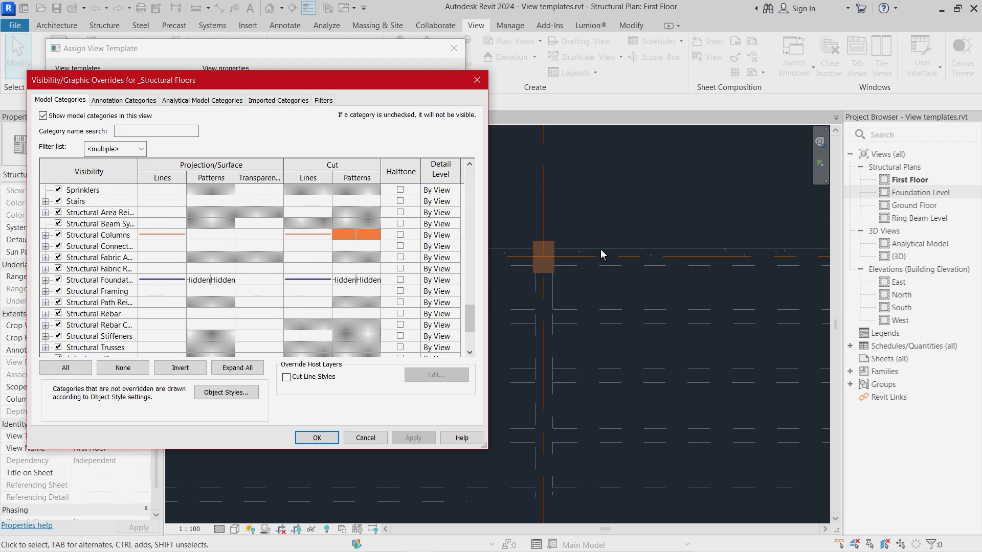
Override the projection lines of Structural Framing with red color and line weight 2.
{"action": "left_click", "coordinate": [164, 293]}
{"action": "left_click", "coordinate": [162, 291]}
{"action": "left_click", "coordinate": [305, 248]}
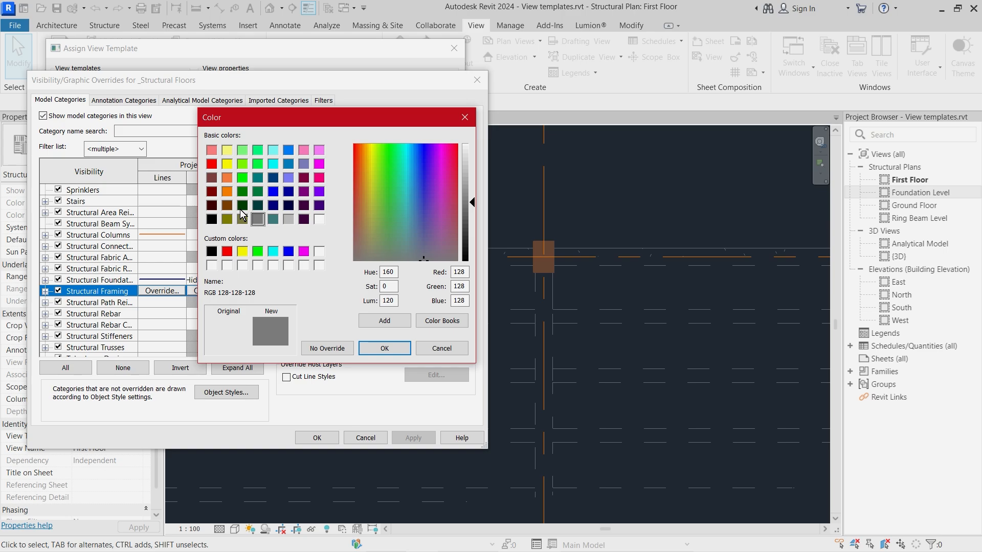
{"action": "left_click", "coordinate": [214, 165]}
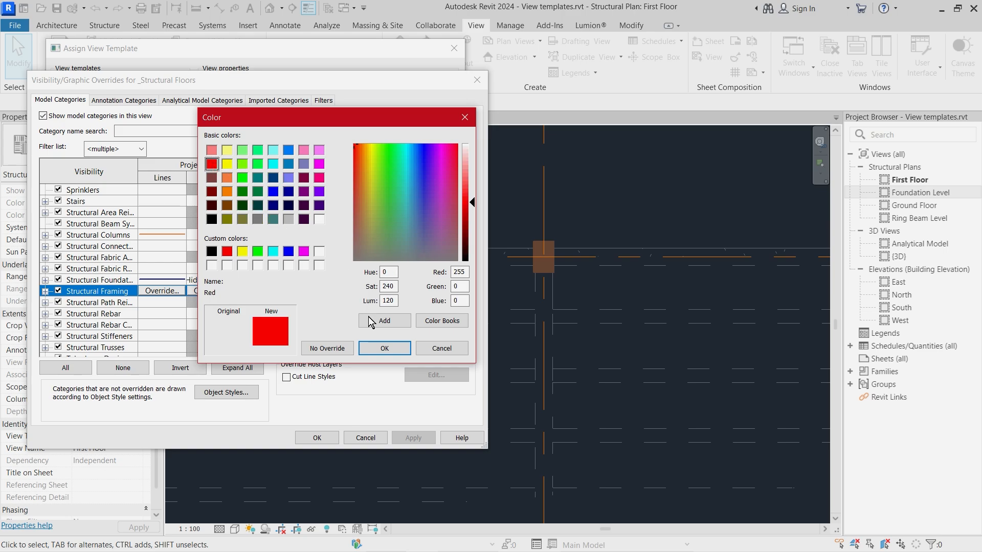
{"action": "left_click", "coordinate": [384, 348]}
{"action": "left_click", "coordinate": [333, 254]}
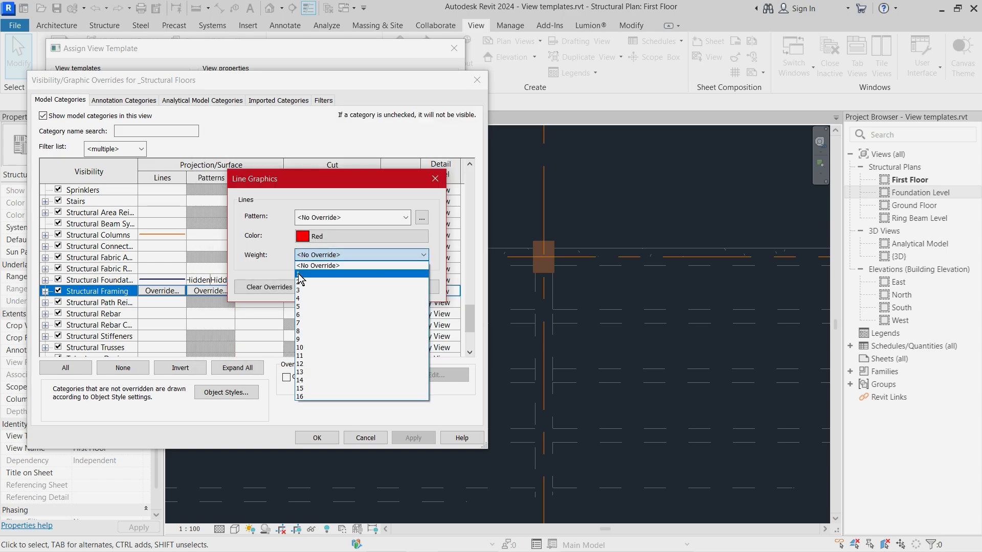
{"action": "left_click", "coordinate": [302, 282]}
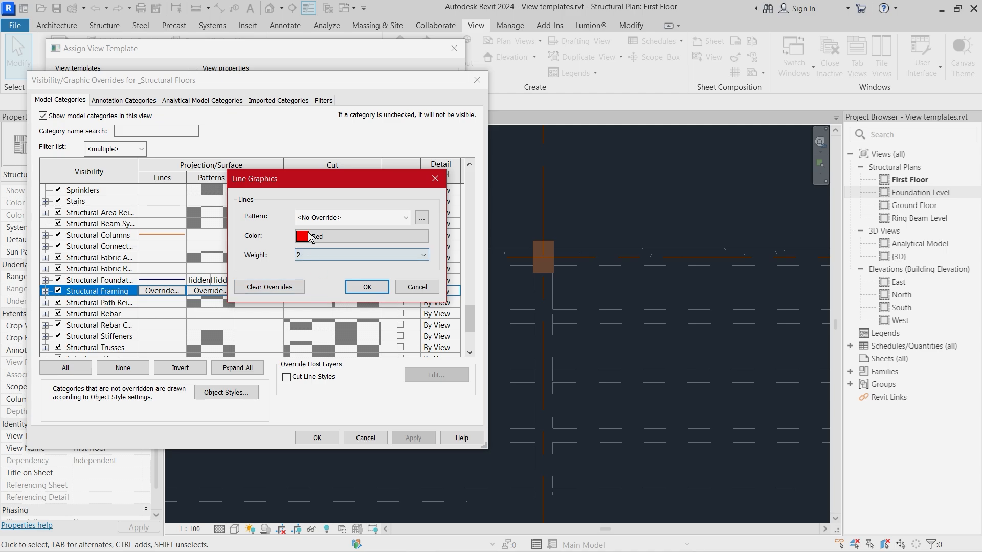
{"action": "left_click", "coordinate": [366, 287]}
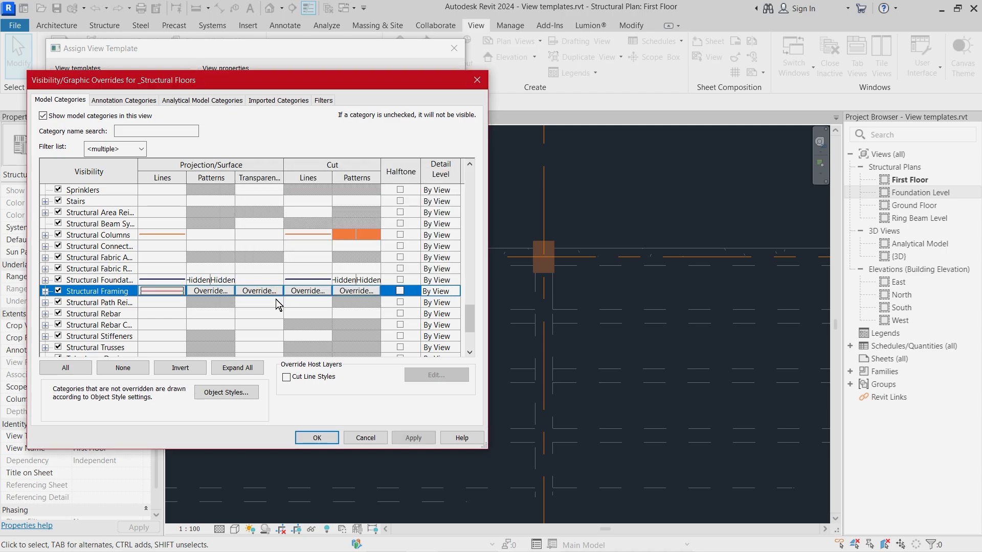
Hide the foreground and background projection/surface patterns of Structural Framing.
{"action": "left_click", "coordinate": [220, 292]}
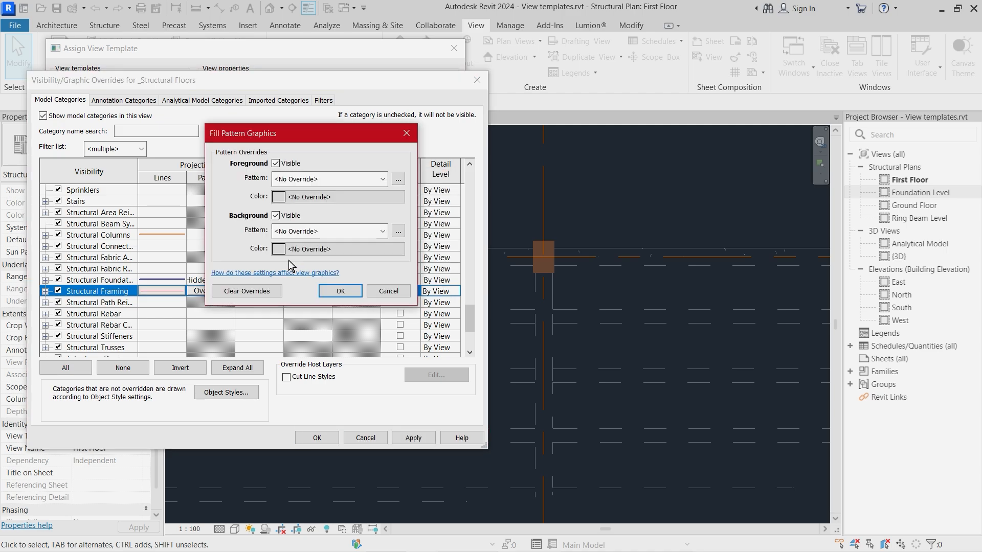
{"action": "left_click", "coordinate": [276, 215]}
{"action": "left_click", "coordinate": [276, 163]}
{"action": "left_click", "coordinate": [340, 291]}
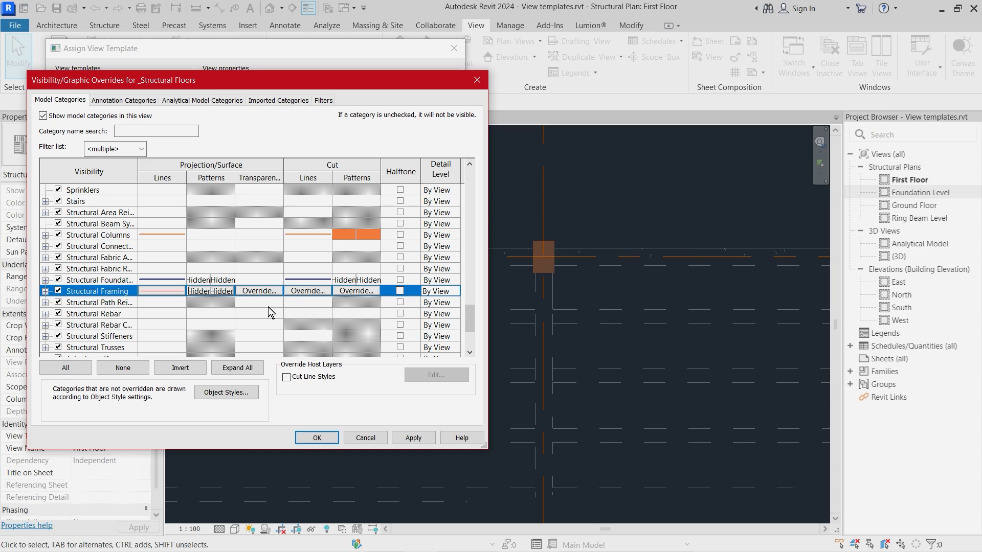
Override the cut patterns of Structural Framing with solid fill for foreground and background, and open the foreground color choice.
{"action": "left_click", "coordinate": [323, 291]}
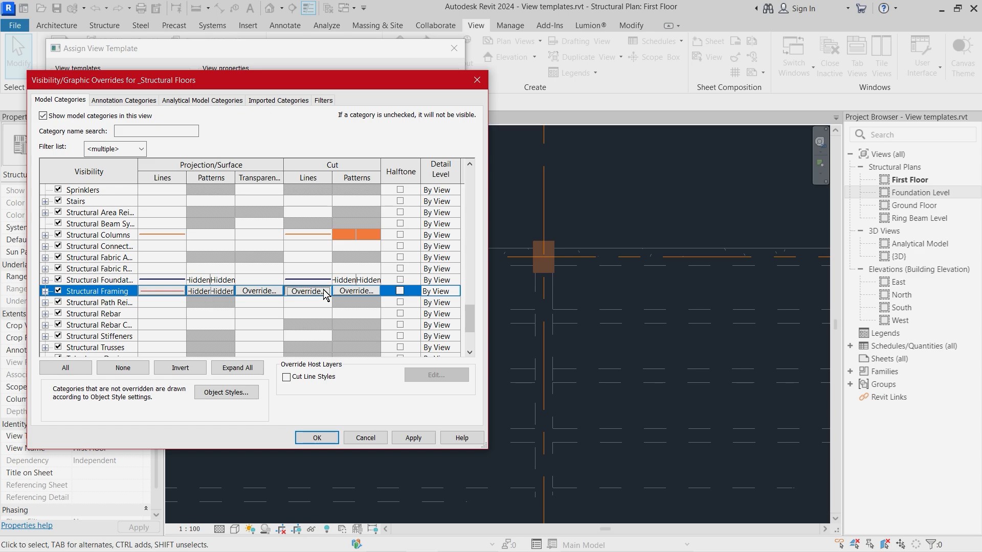
{"action": "left_click", "coordinate": [415, 287]}
{"action": "left_click", "coordinate": [356, 291]}
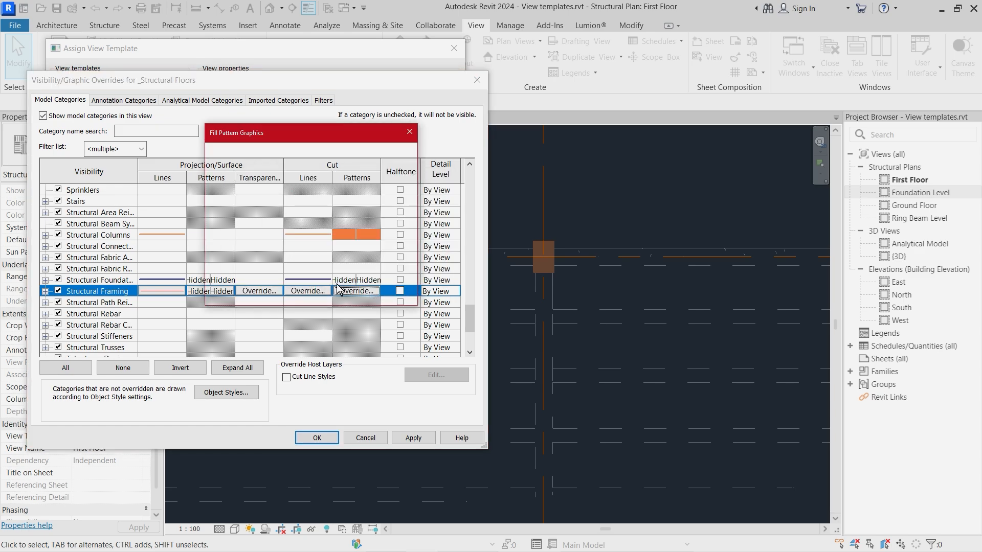
{"action": "left_click", "coordinate": [383, 179]}
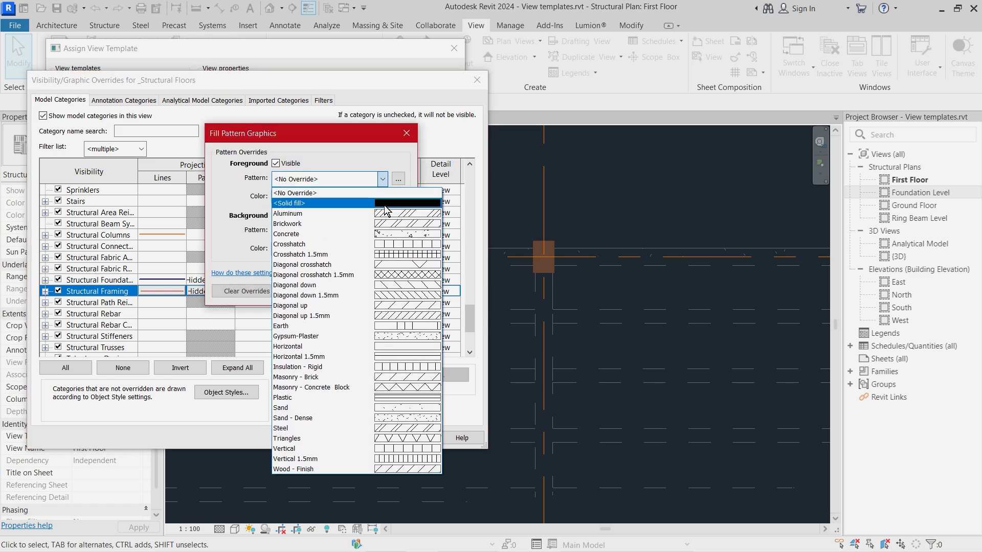
{"action": "left_click", "coordinate": [327, 200]}
{"action": "left_click", "coordinate": [382, 231]}
{"action": "left_click", "coordinate": [378, 250]}
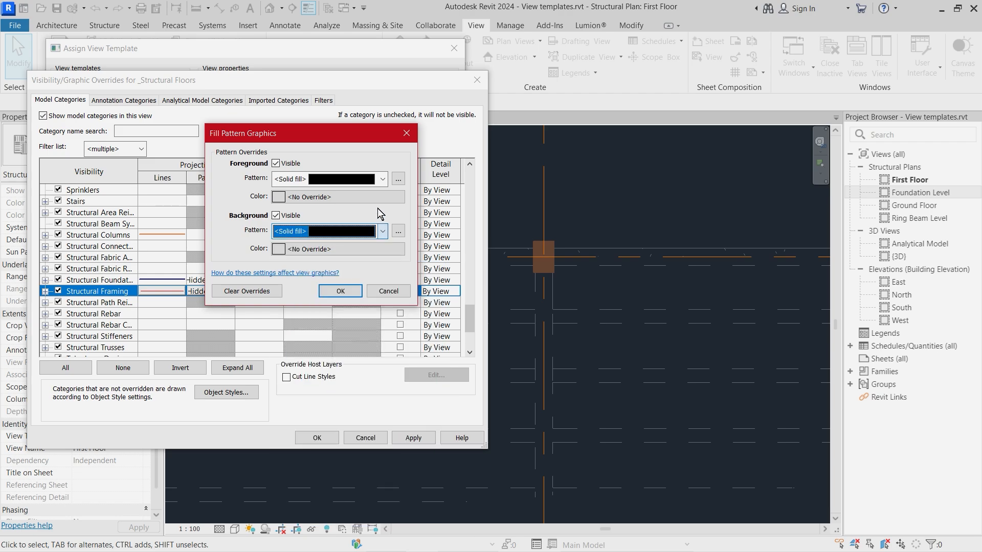
{"action": "left_click", "coordinate": [369, 198]}
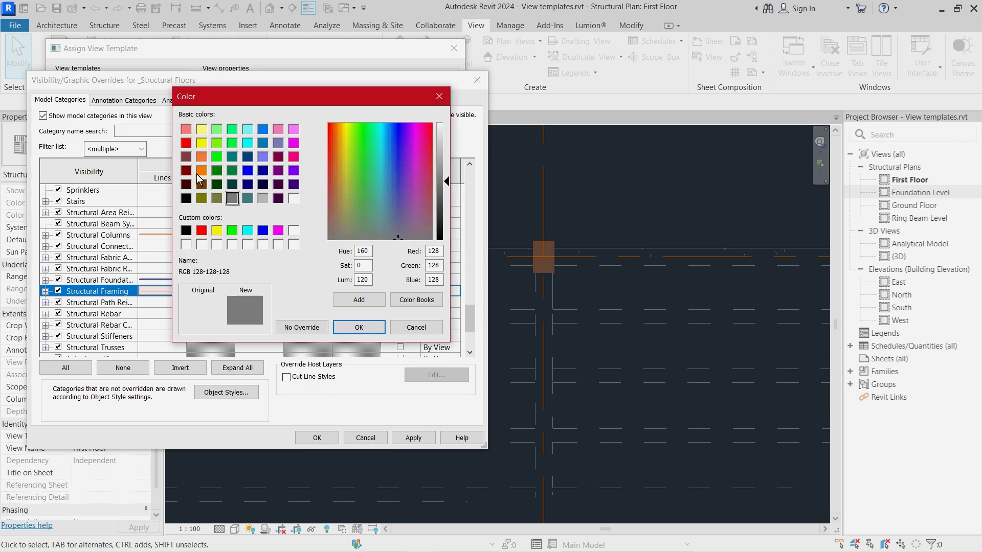
Set the Structural Framing cut pattern's foreground and background colours to red, with solid fill, and apply the overrides.
{"action": "left_click", "coordinate": [186, 144]}
{"action": "left_click", "coordinate": [359, 327]}
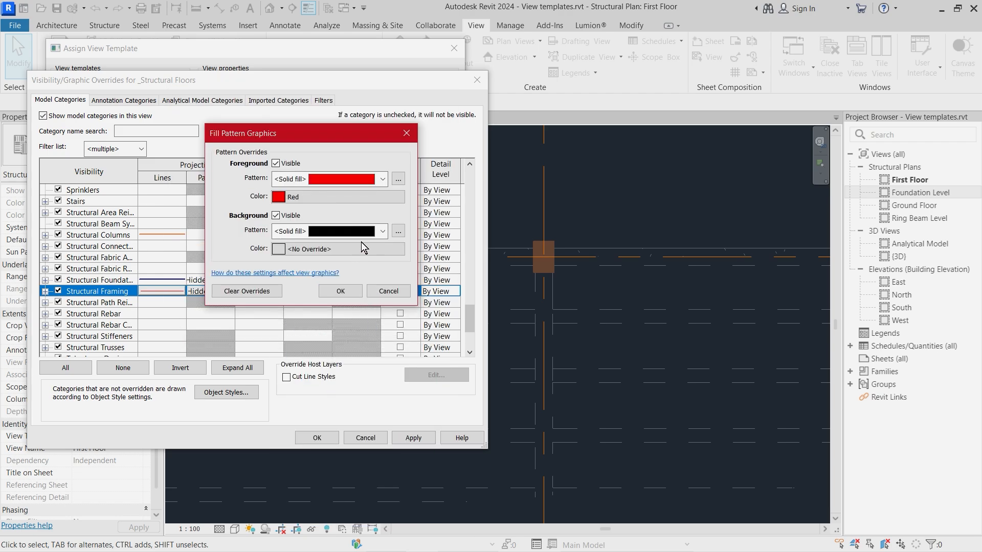
{"action": "double_click", "coordinate": [383, 231]}
{"action": "left_click", "coordinate": [374, 249]}
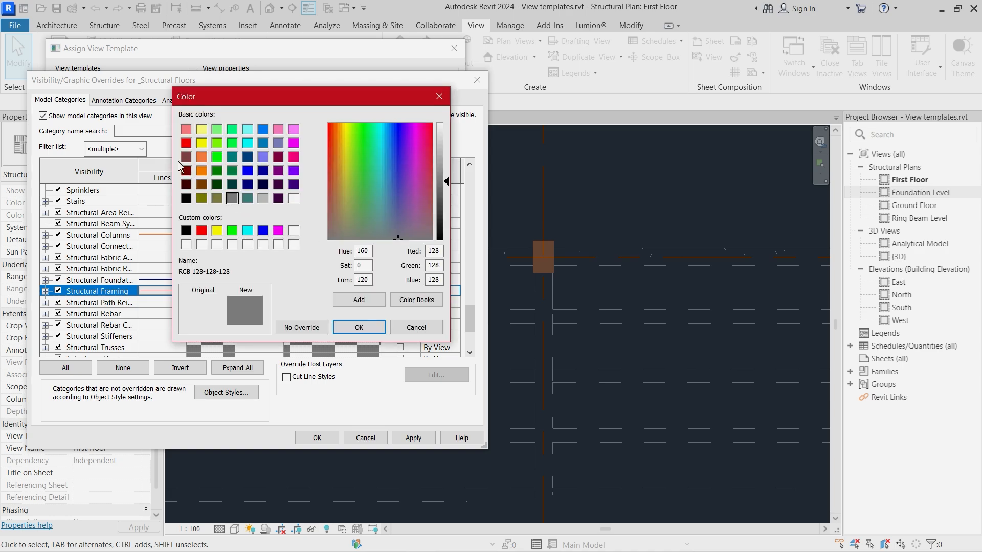
{"action": "left_click", "coordinate": [185, 143]}
{"action": "left_click", "coordinate": [365, 327]}
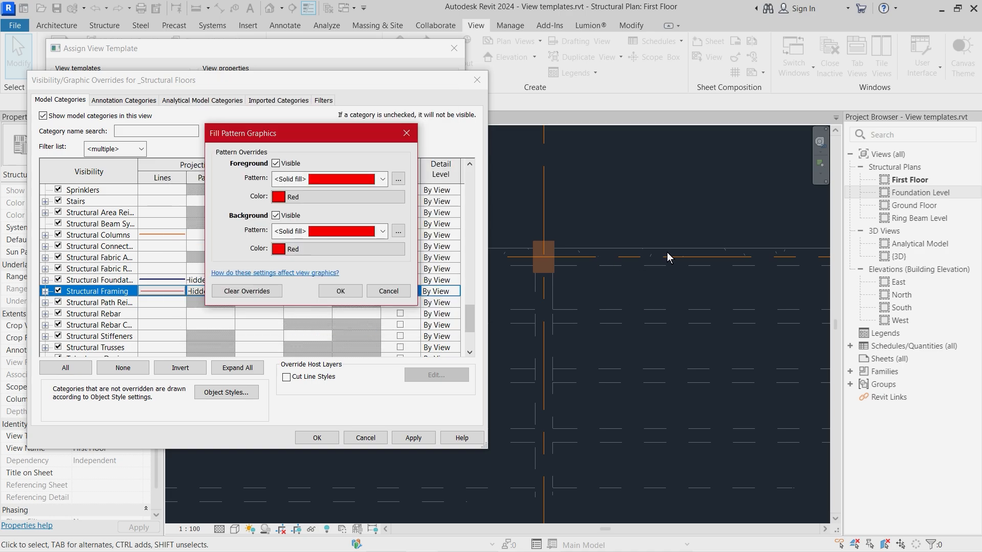
{"action": "left_click", "coordinate": [351, 291]}
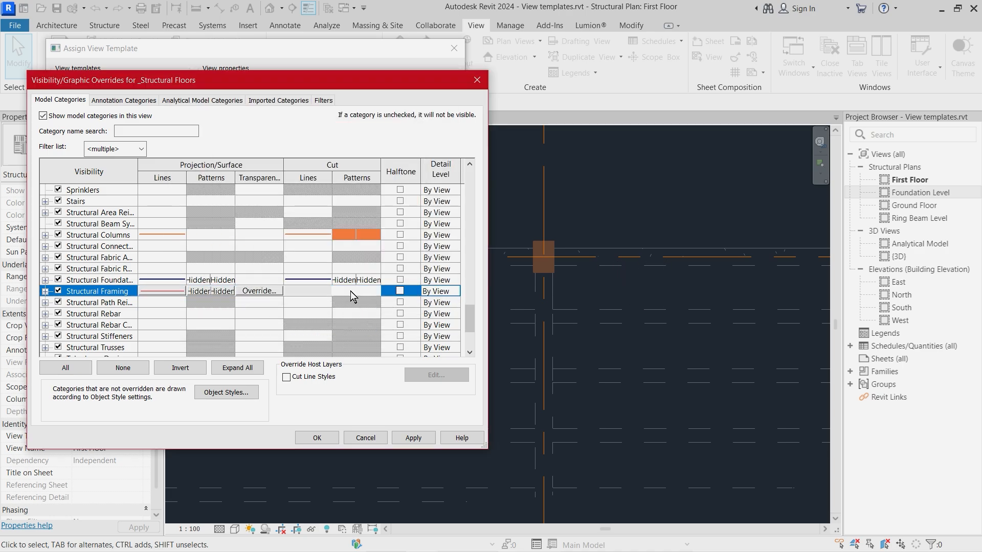
{"action": "left_click", "coordinate": [422, 431]}
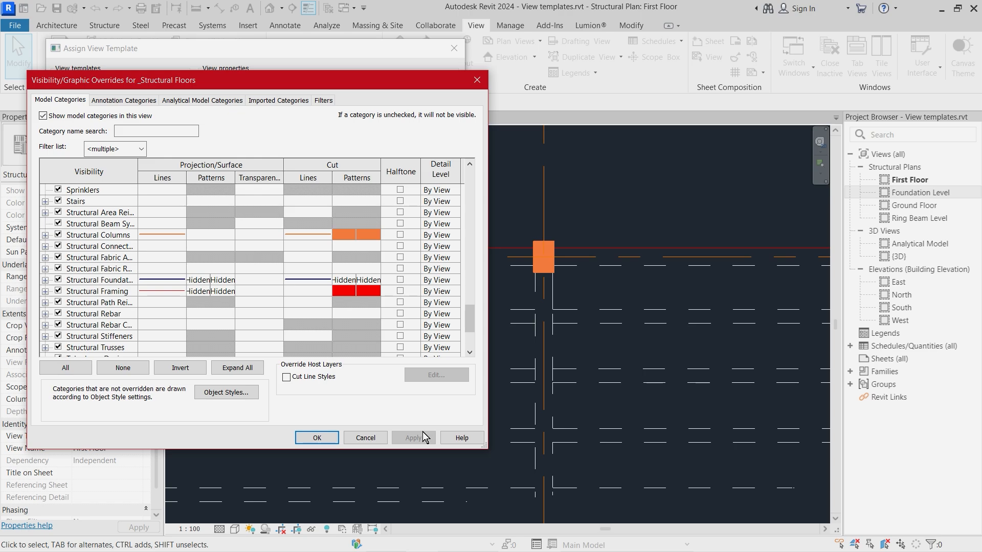
Hide the foreground and background cut patterns of the Structural Framing category.
{"action": "left_click", "coordinate": [345, 291]}
{"action": "left_click", "coordinate": [344, 294]}
{"action": "left_click", "coordinate": [344, 295]}
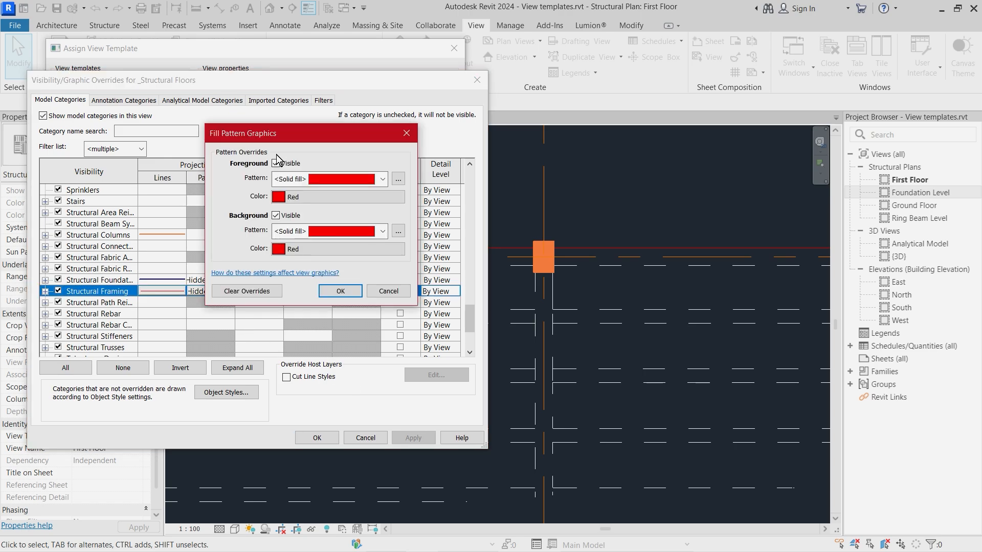
{"action": "left_click", "coordinate": [277, 163]}
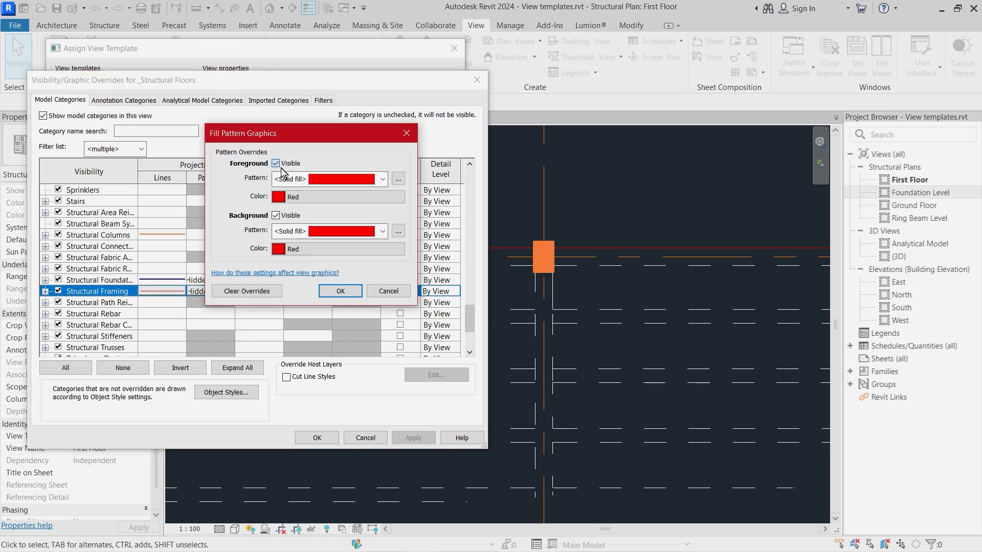
{"action": "left_click", "coordinate": [340, 291]}
Override the cut line colour of Structural Framing with red and apply the change.
{"action": "left_click", "coordinate": [312, 291]}
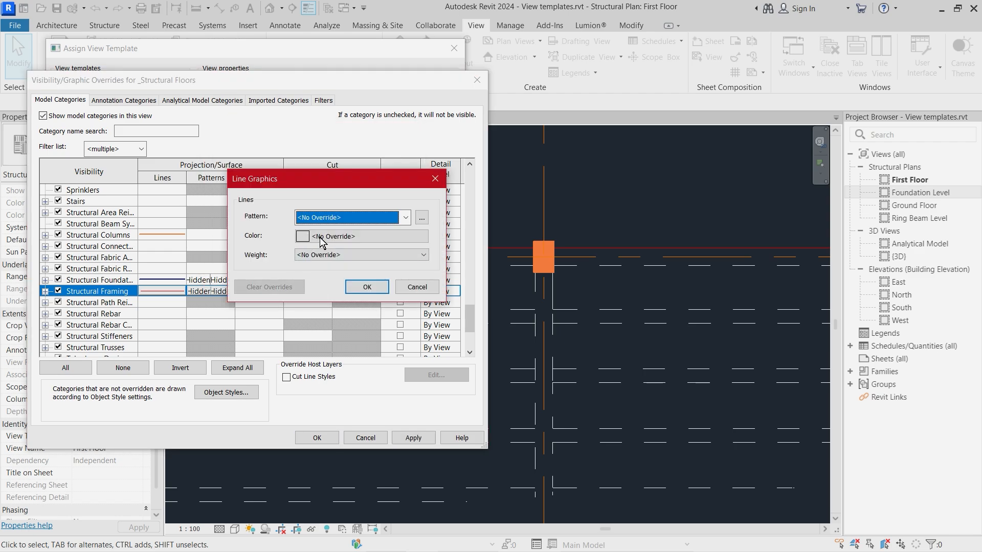
{"action": "left_click", "coordinate": [323, 241]}
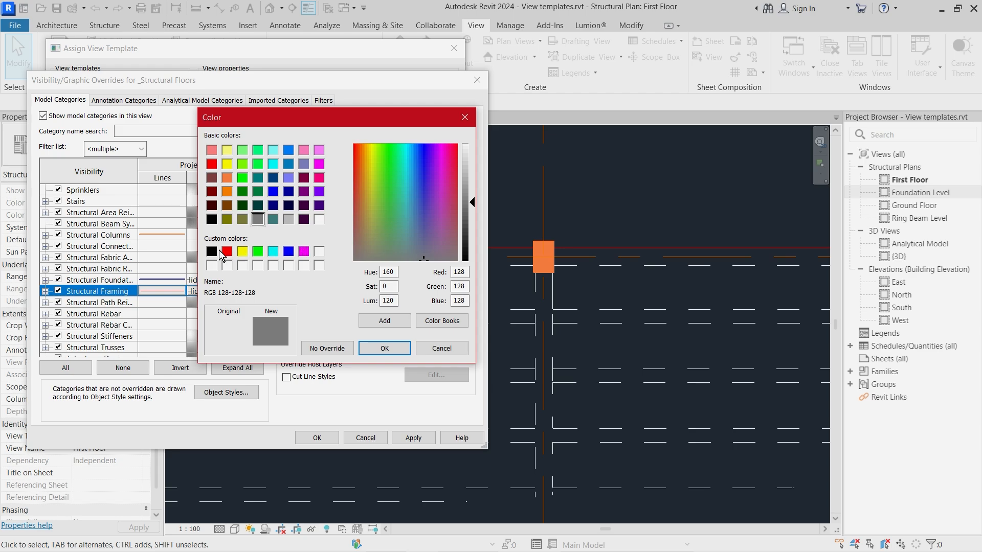
{"action": "left_click", "coordinate": [231, 251]}
{"action": "left_click", "coordinate": [384, 348]}
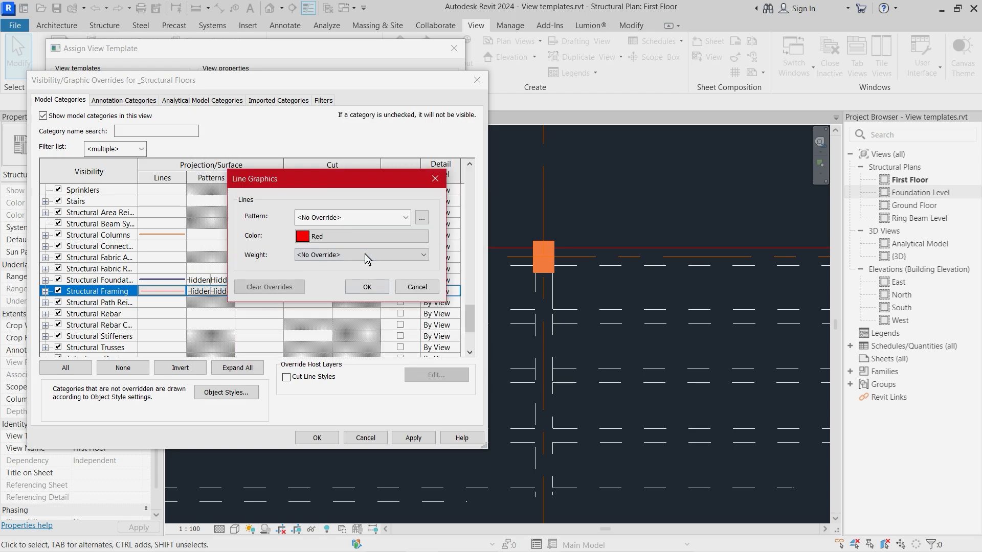
{"action": "left_click", "coordinate": [307, 255]}
{"action": "left_click", "coordinate": [307, 265]}
{"action": "left_click", "coordinate": [376, 287]}
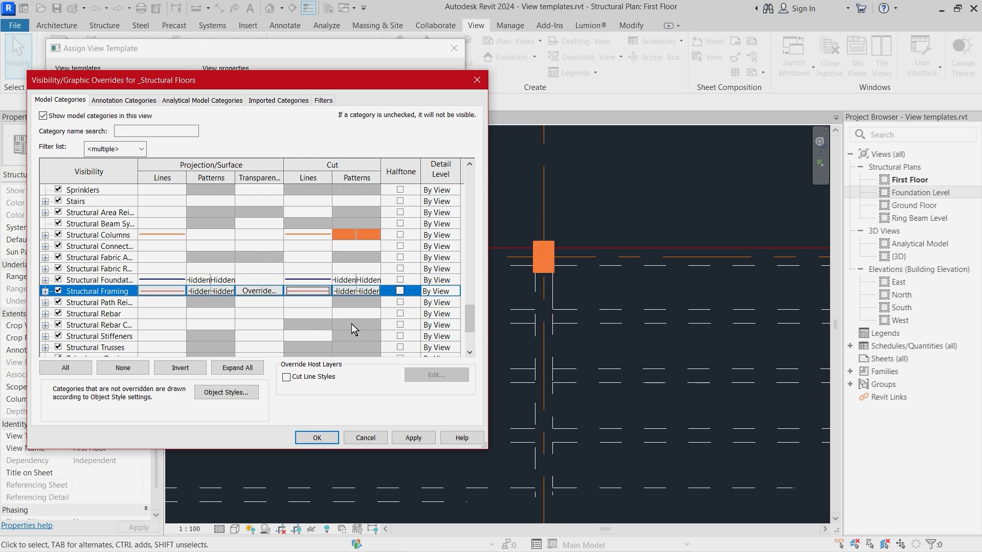
{"action": "left_click", "coordinate": [414, 438]}
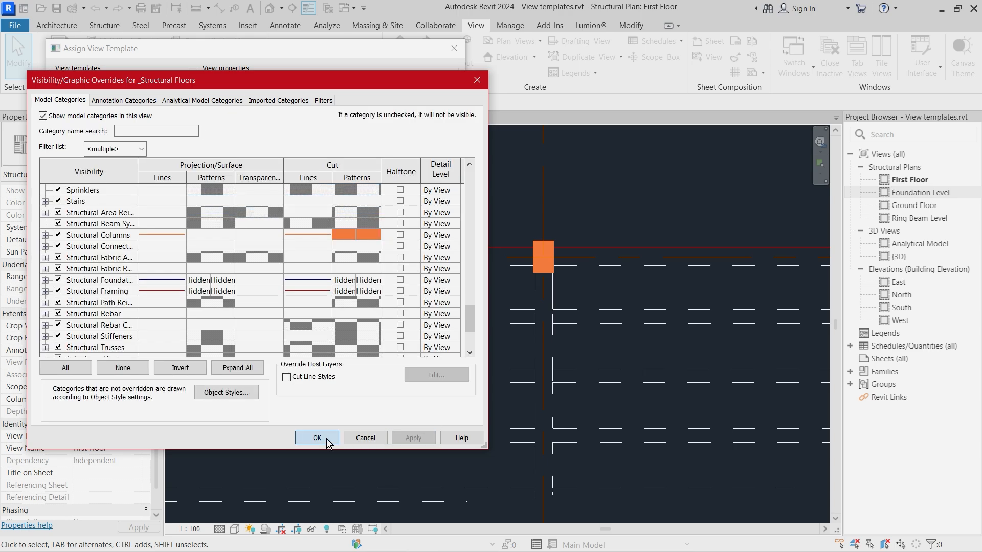
Accept the graphic overrides and apply the _Structural Floors view template to the First Floor plan.
{"action": "left_click", "coordinate": [317, 437]}
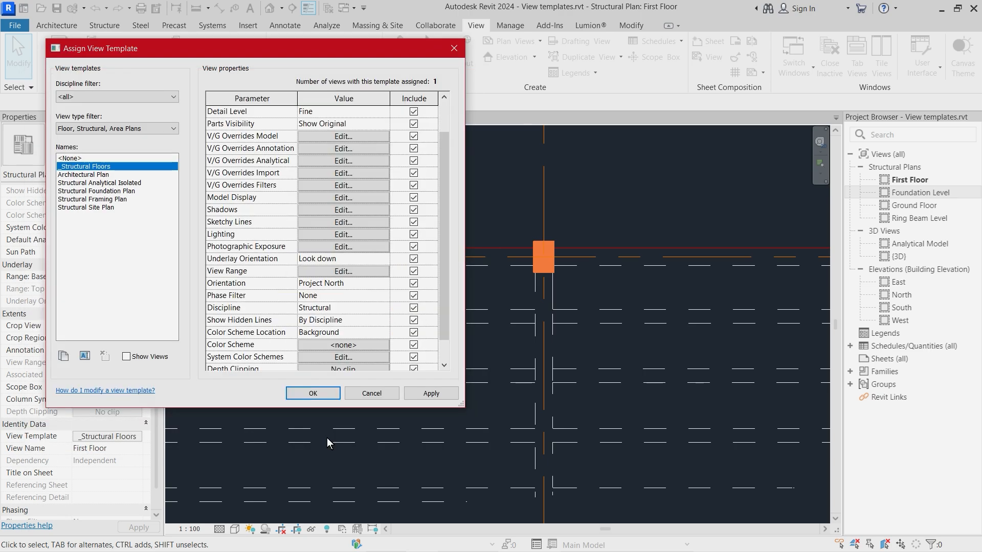
{"action": "left_click", "coordinate": [429, 393]}
{"action": "left_click", "coordinate": [311, 393]}
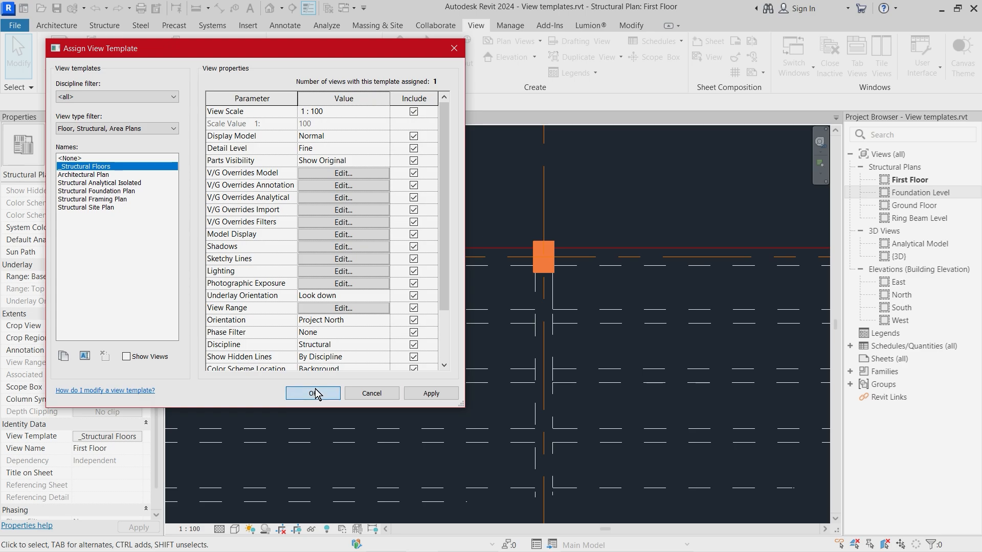
Examine the First Floor plan's template graphics and compare it with the Ring Beam Level plan.
{"action": "scroll", "coordinate": [631, 206], "scroll_direction": "down", "scroll_amount": 2}
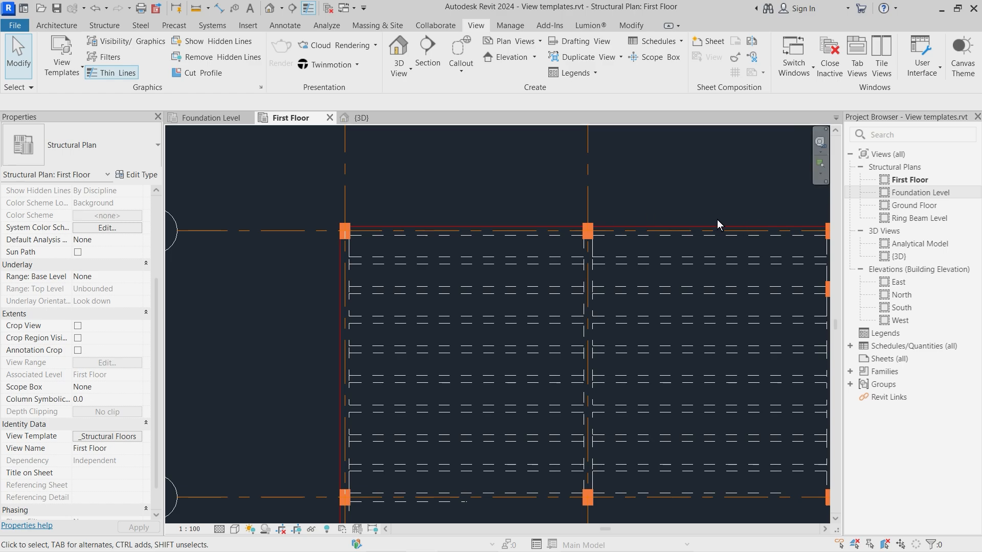
{"action": "scroll", "coordinate": [283, 228], "scroll_direction": "down", "scroll_amount": 3}
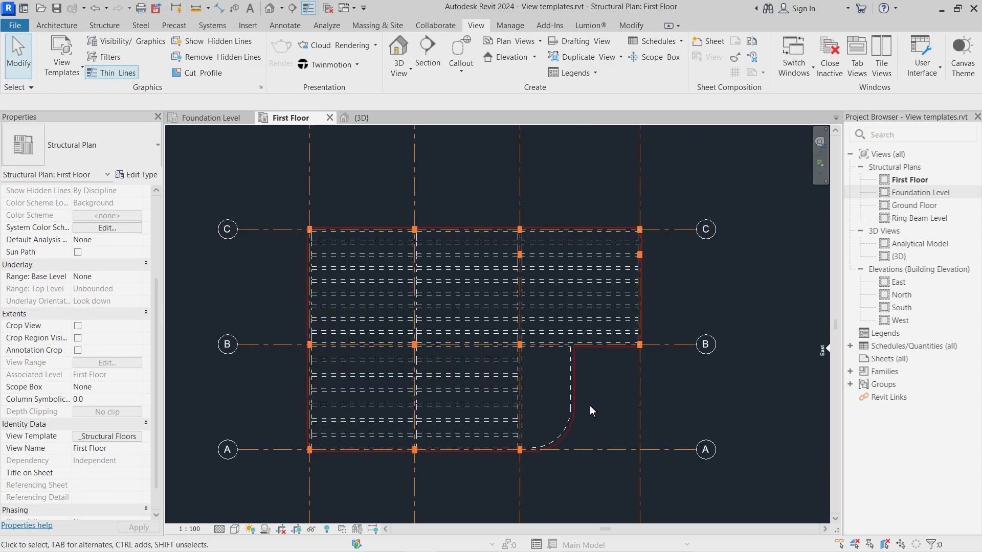
{"action": "scroll", "coordinate": [374, 345], "scroll_direction": "up", "scroll_amount": 1}
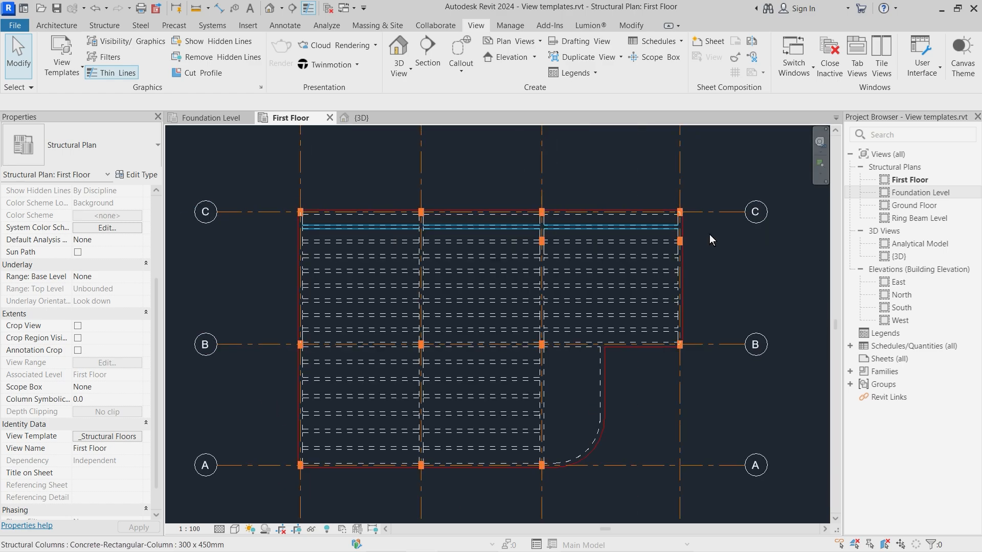
{"action": "double_click", "coordinate": [903, 218]}
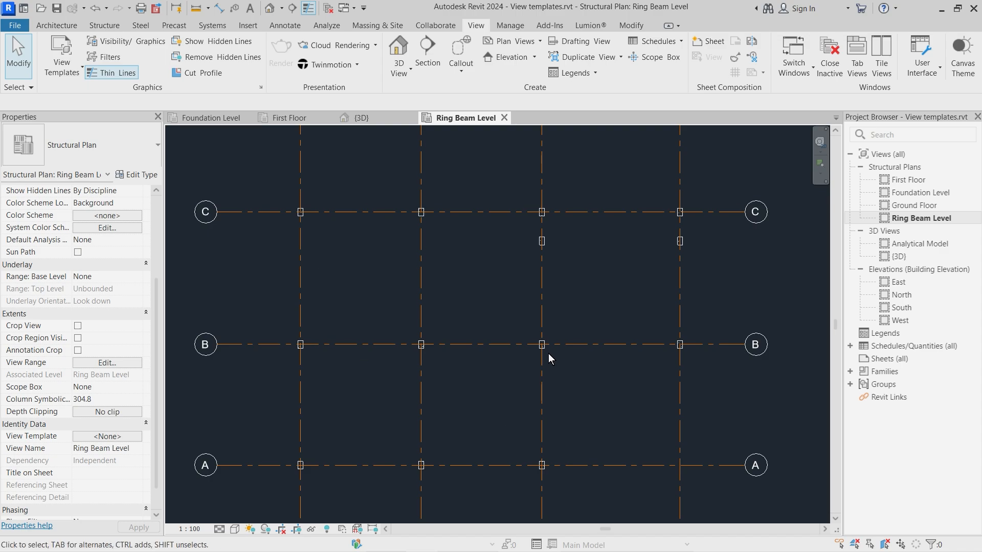
{"action": "left_click", "coordinate": [285, 118]}
{"action": "left_click", "coordinate": [634, 210]}
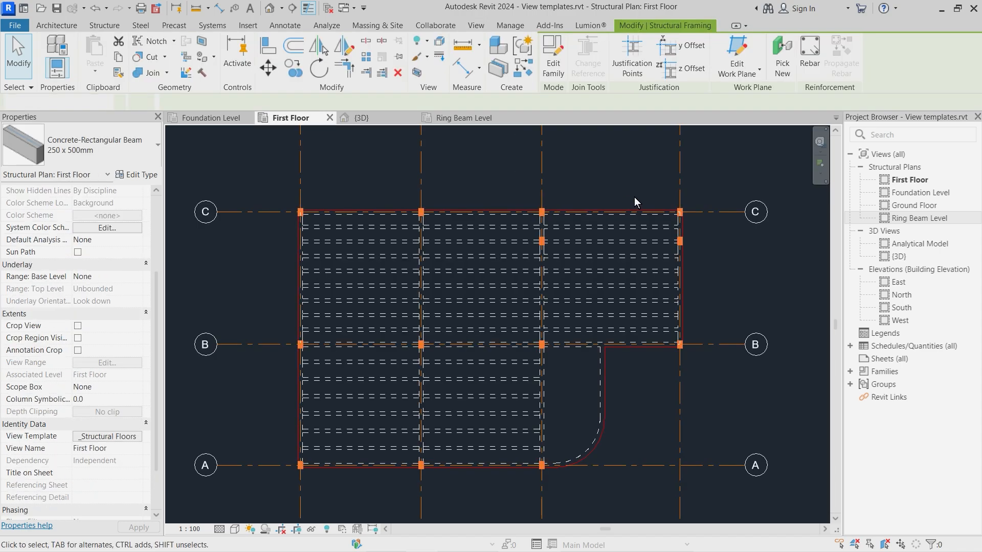
{"action": "left_click", "coordinate": [633, 198]}
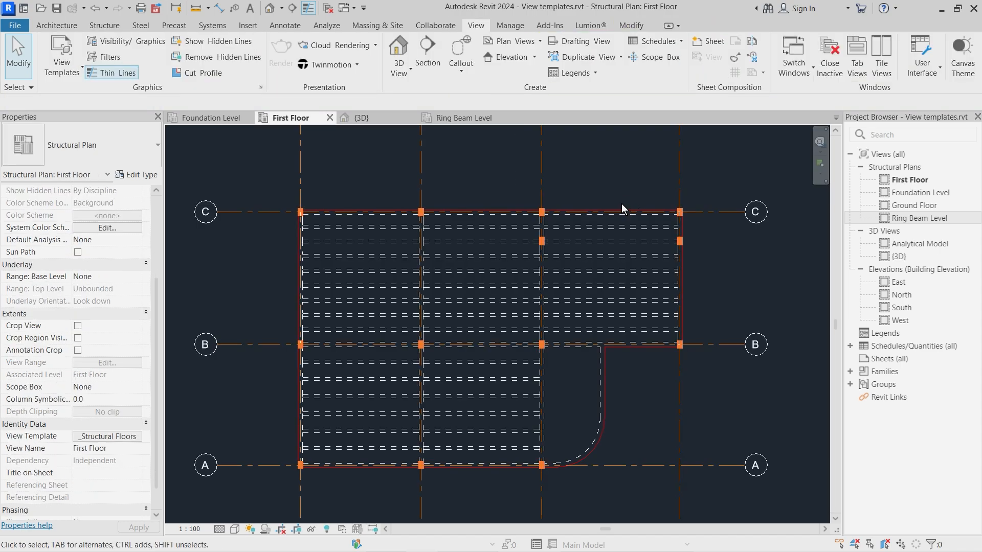
Copy all 250 x 500mm concrete beams visible in the First Floor plan and paste them aligned to the Ring Beam Level.
{"action": "left_click", "coordinate": [590, 207]}
{"action": "right_click", "coordinate": [590, 207]}
{"action": "mouse_move", "coordinate": [646, 354]}
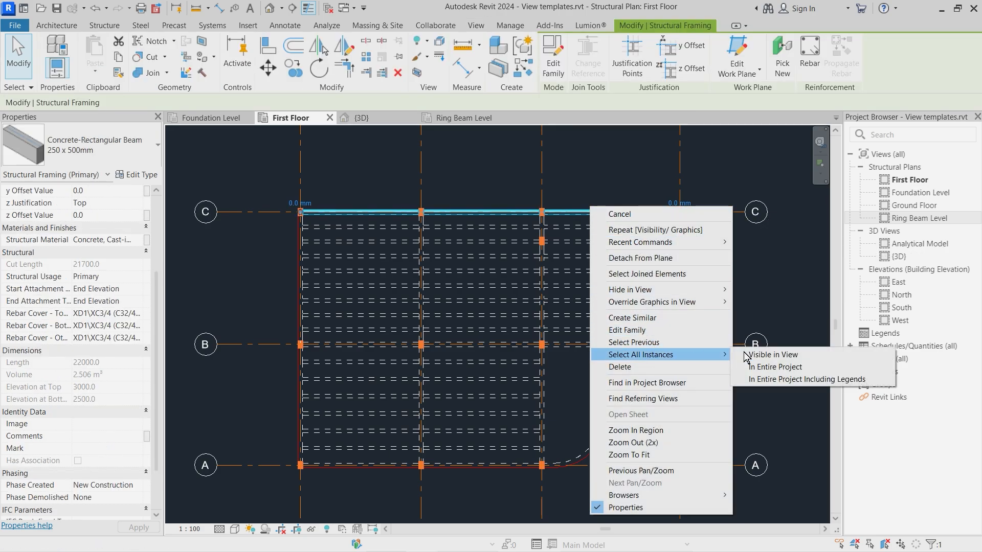
{"action": "left_click", "coordinate": [765, 352]}
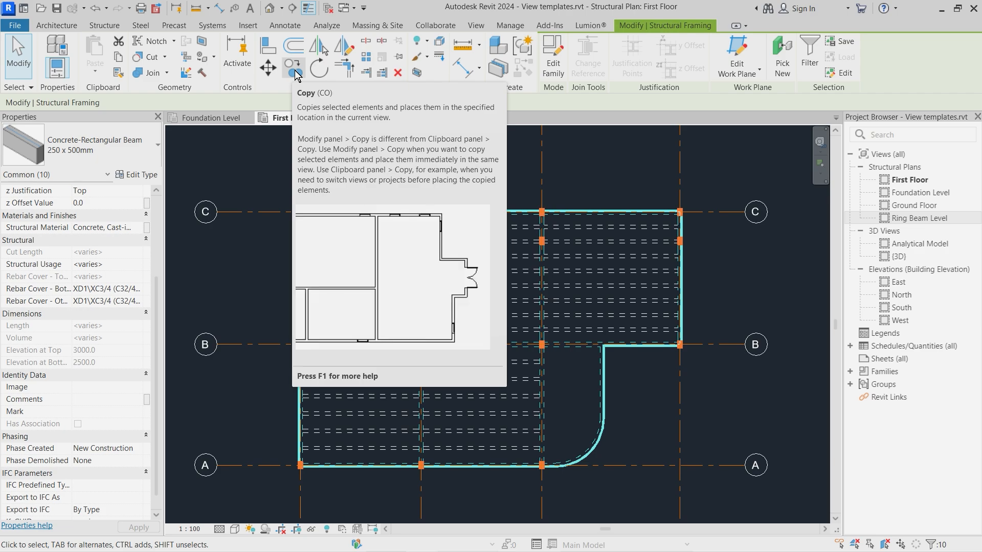
{"action": "left_click", "coordinate": [119, 61]}
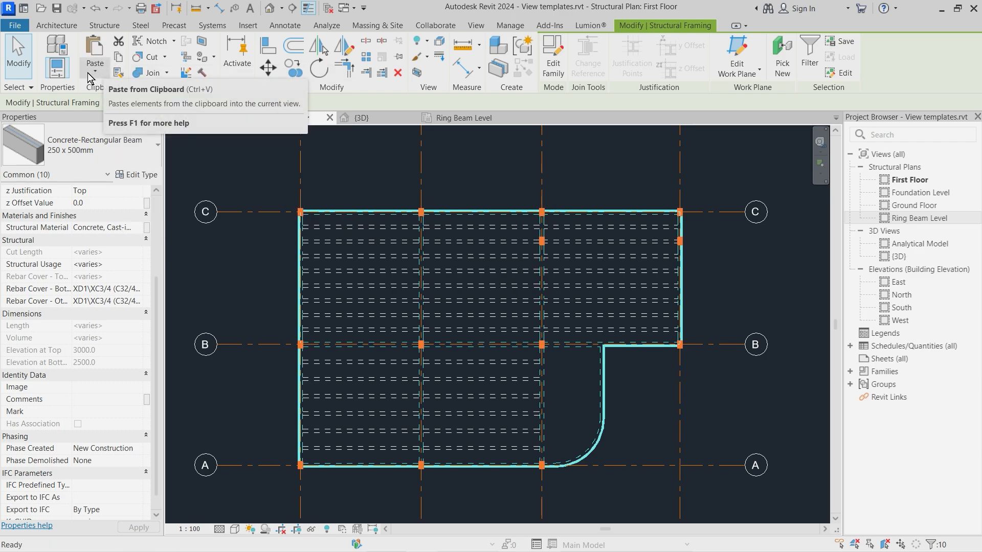
{"action": "left_click", "coordinate": [88, 73]}
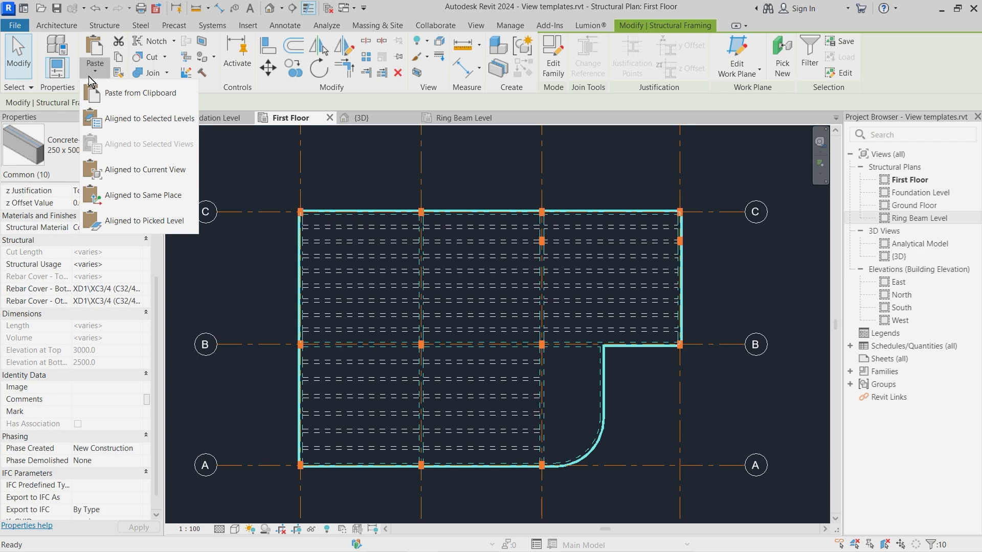
{"action": "left_click", "coordinate": [146, 123]}
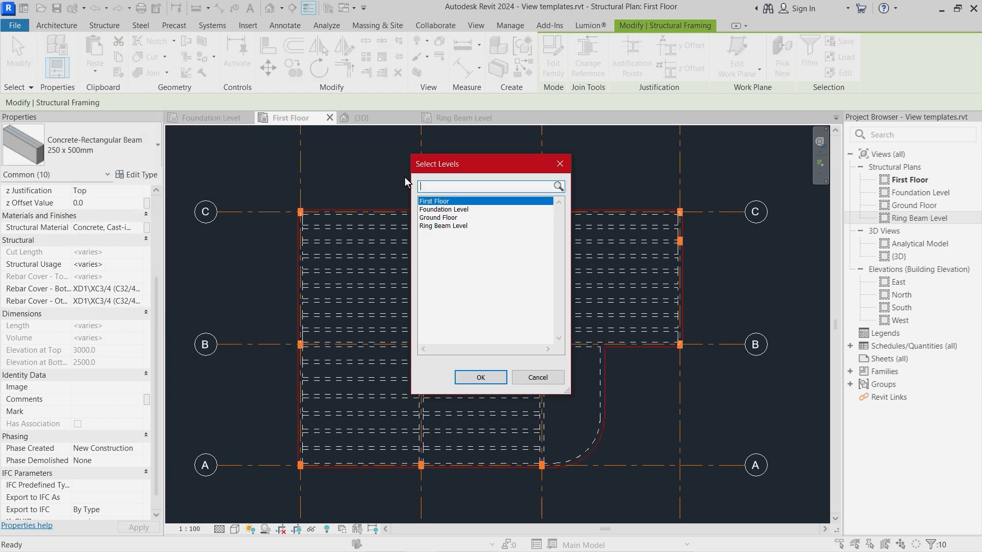
{"action": "left_click", "coordinate": [442, 226]}
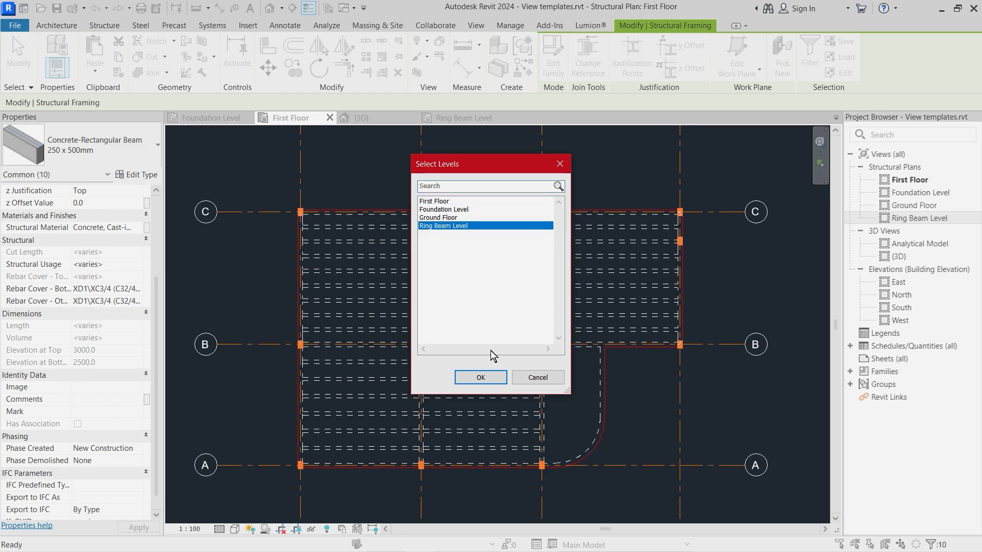
{"action": "left_click", "coordinate": [480, 378]}
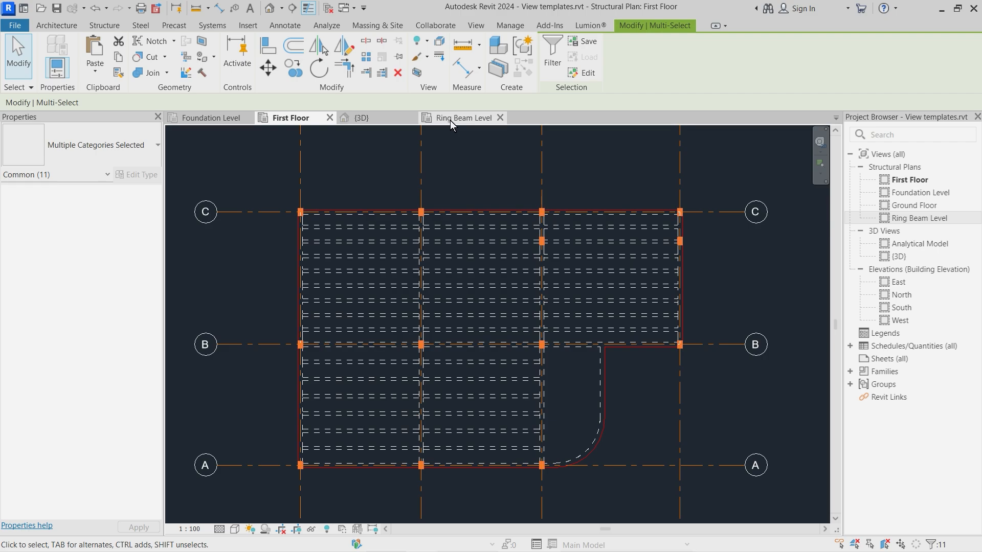
{"action": "left_click", "coordinate": [450, 119]}
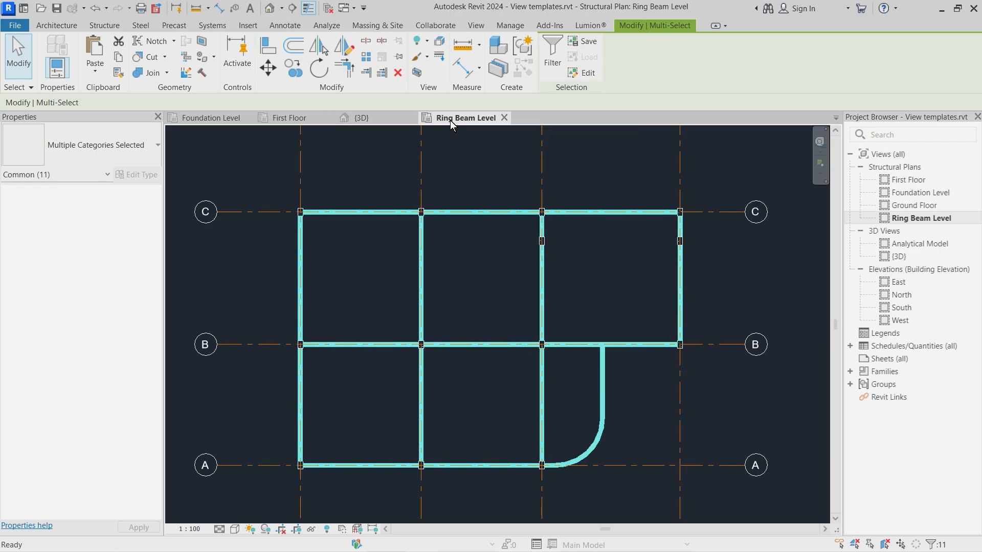
{"action": "left_click", "coordinate": [466, 280]}
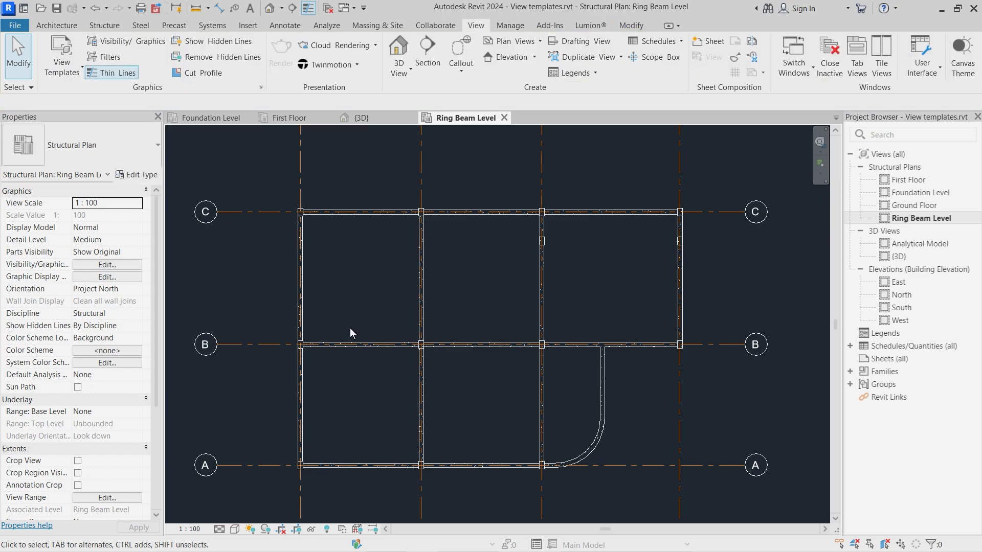
Assign the _Structural Floors view template to the Ring Beam Level plan and inspect the beam and column corner closely.
{"action": "scroll", "coordinate": [262, 368], "scroll_direction": "up", "scroll_amount": 1}
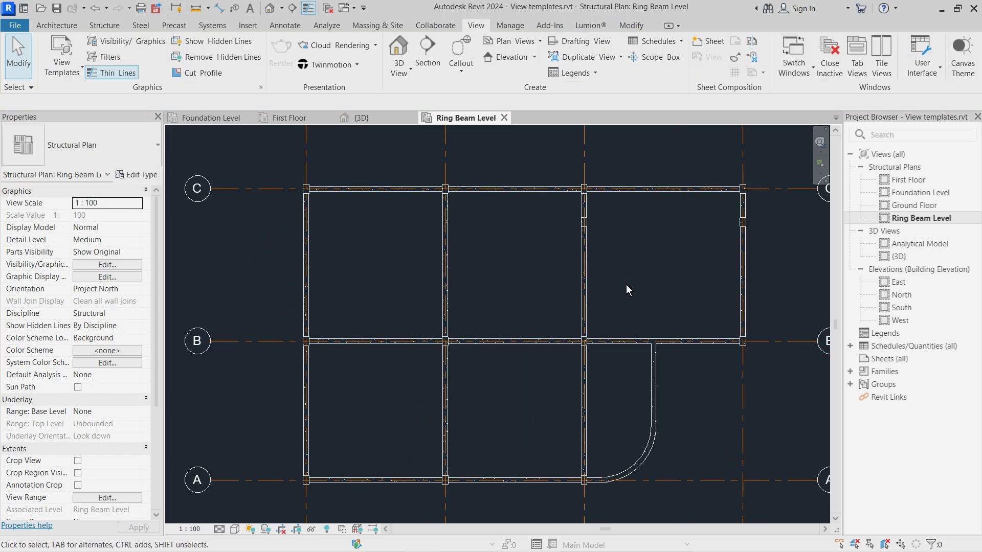
{"action": "scroll", "coordinate": [32, 430], "scroll_direction": "down", "scroll_amount": 5}
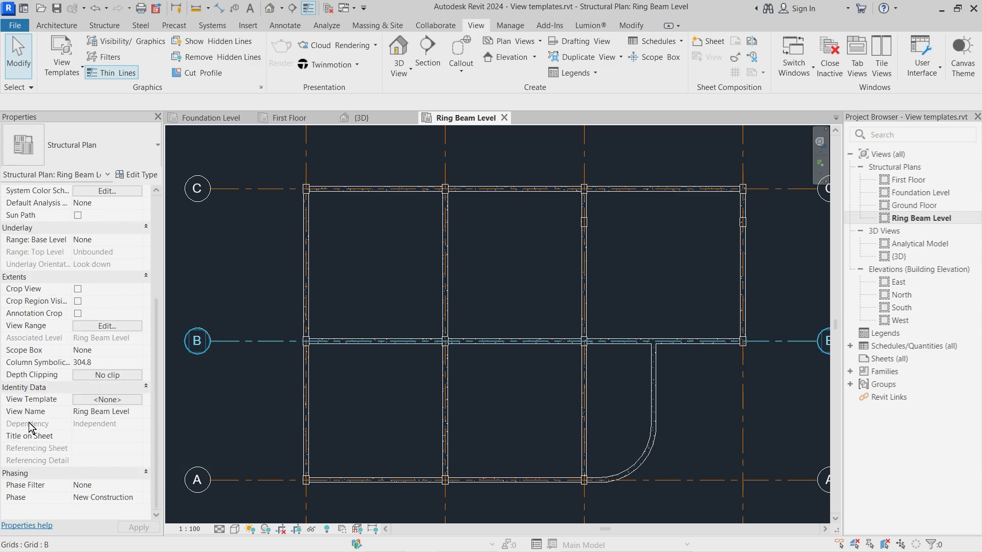
{"action": "left_click", "coordinate": [90, 401]}
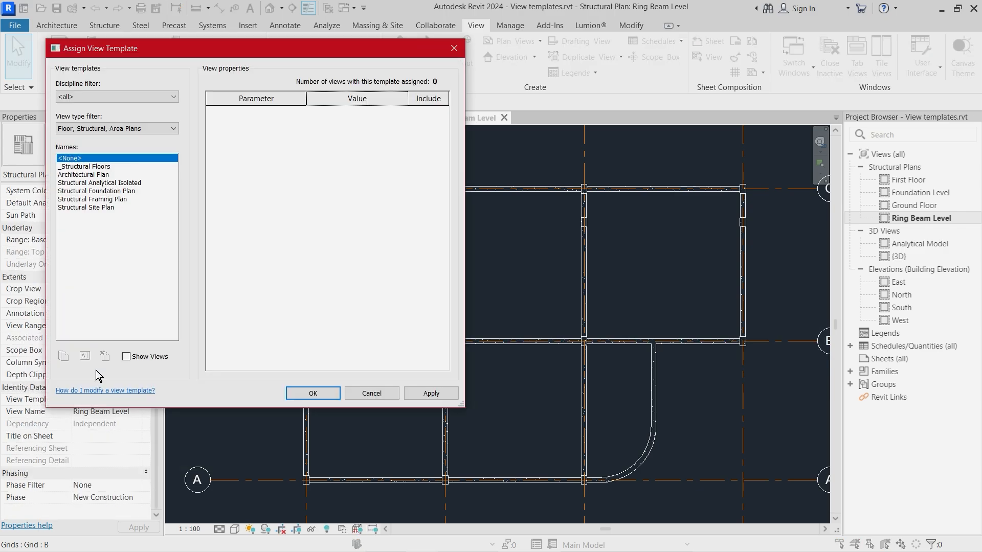
{"action": "left_click", "coordinate": [92, 167]}
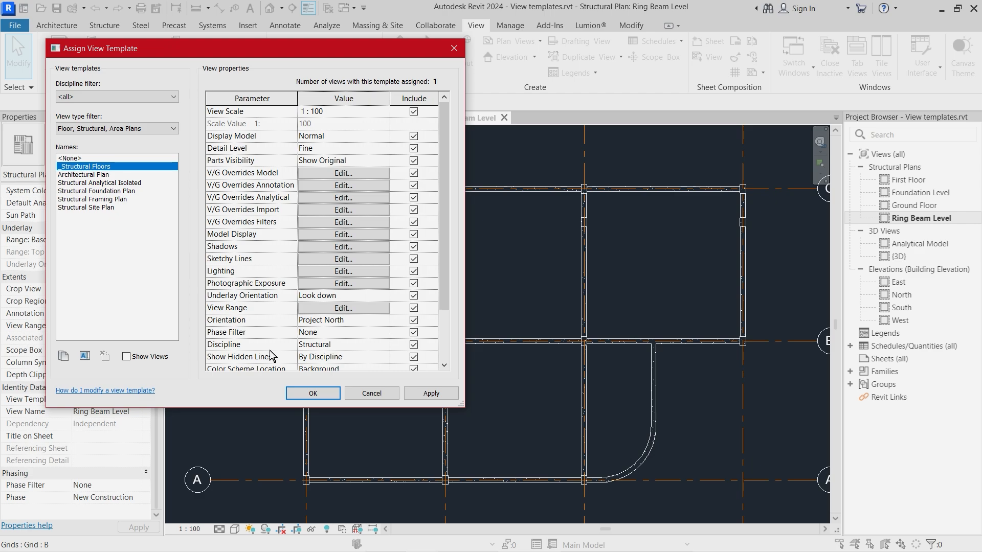
{"action": "left_click", "coordinate": [315, 393]}
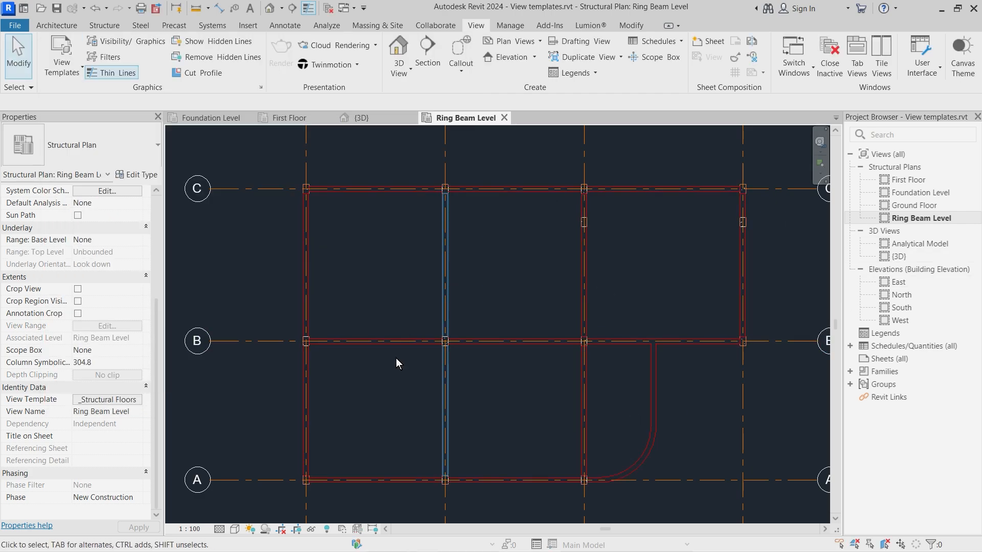
{"action": "scroll", "coordinate": [782, 183], "scroll_direction": "up", "scroll_amount": 1}
{"action": "scroll", "coordinate": [780, 190], "scroll_direction": "up", "scroll_amount": 5}
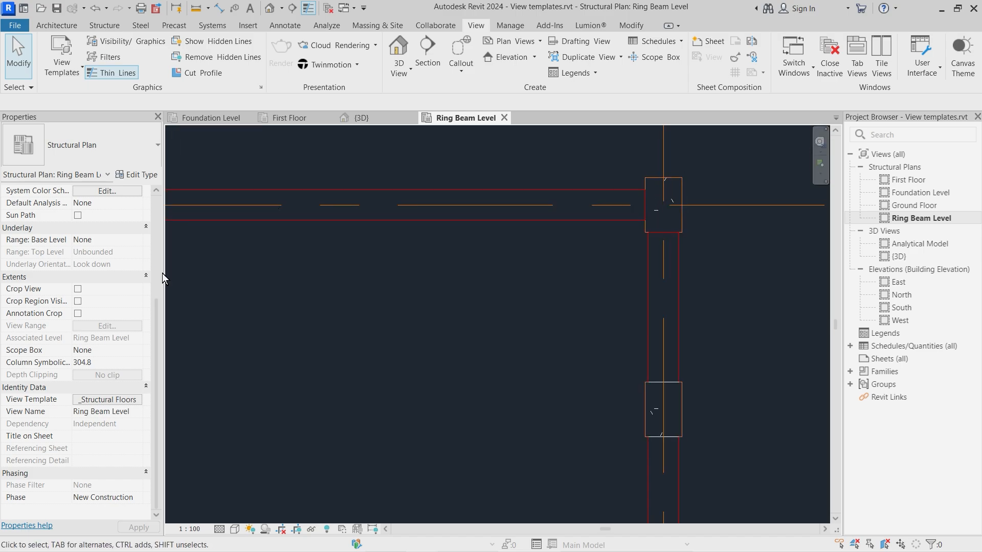
In the _Structural Floors view template, hide the foreground and background projection/surface patterns of Structural Columns and accept the changes.
{"action": "left_click", "coordinate": [95, 400]}
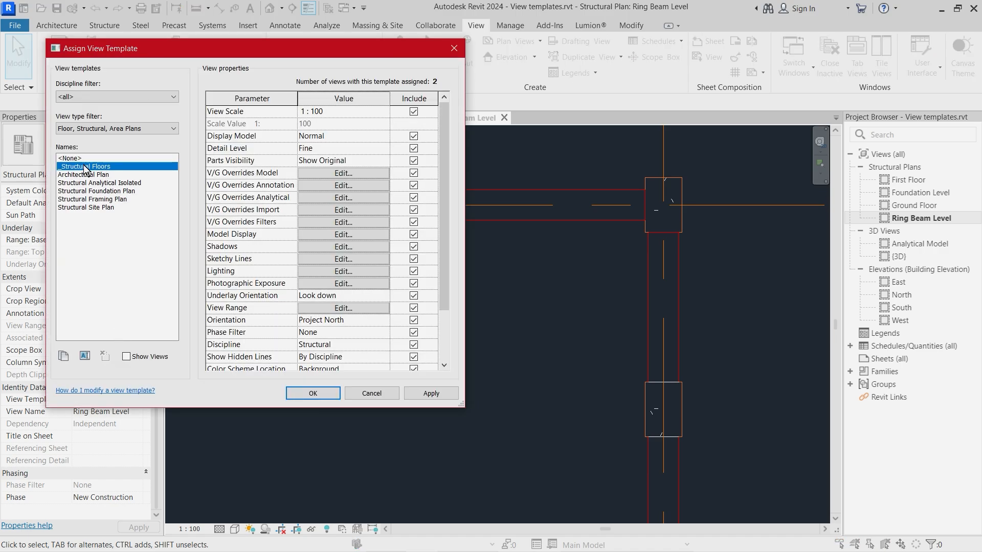
{"action": "left_click", "coordinate": [321, 173]}
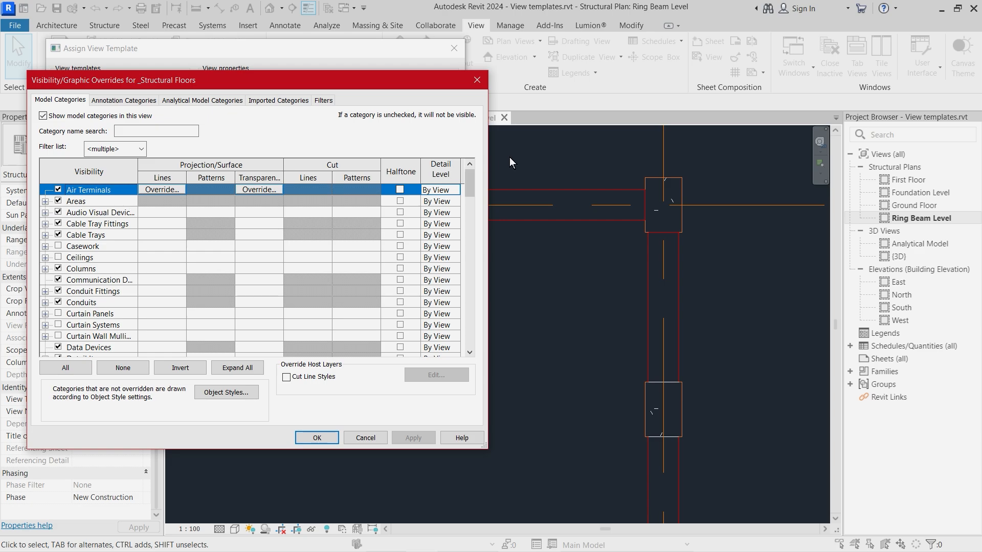
{"action": "left_click_drag", "start_coordinate": [470, 177], "coordinate": [472, 308]}
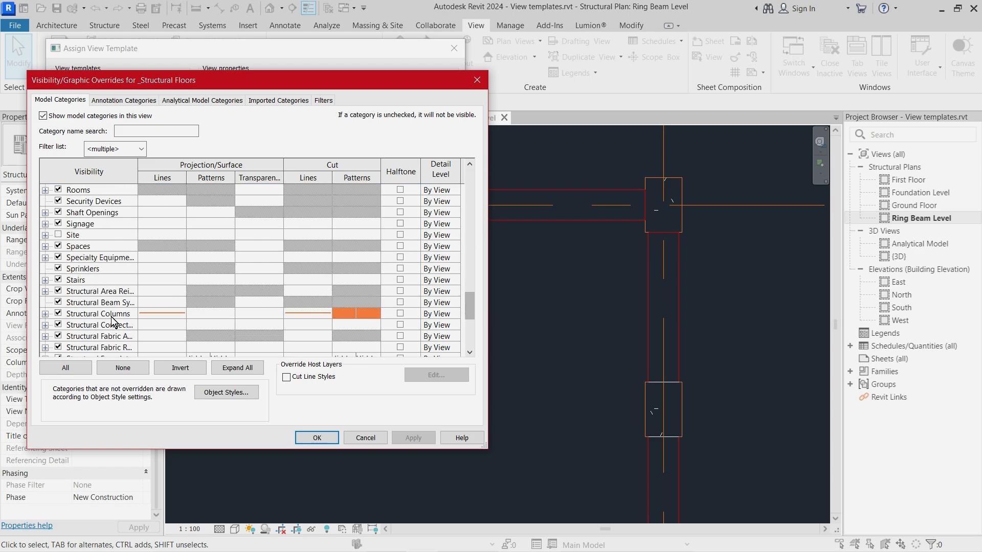
{"action": "left_click", "coordinate": [219, 312]}
{"action": "left_click", "coordinate": [211, 313]}
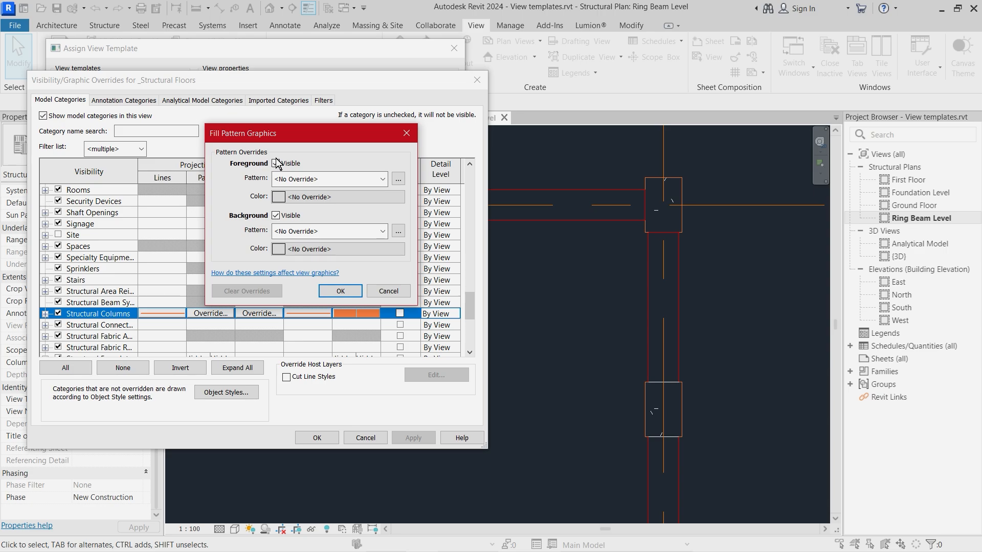
{"action": "left_click", "coordinate": [275, 163]}
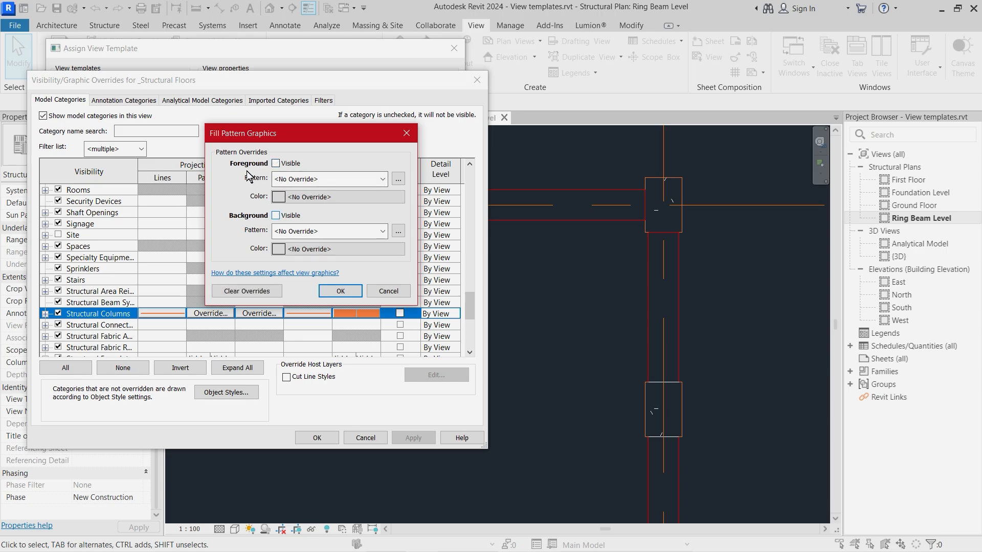
{"action": "left_click", "coordinate": [340, 291]}
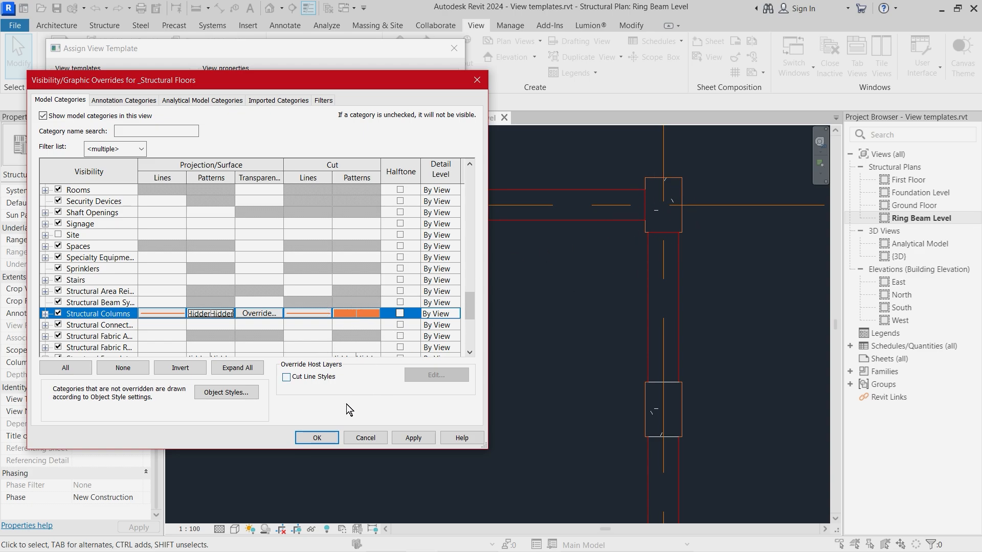
{"action": "left_click", "coordinate": [314, 438]}
{"action": "left_click", "coordinate": [312, 394]}
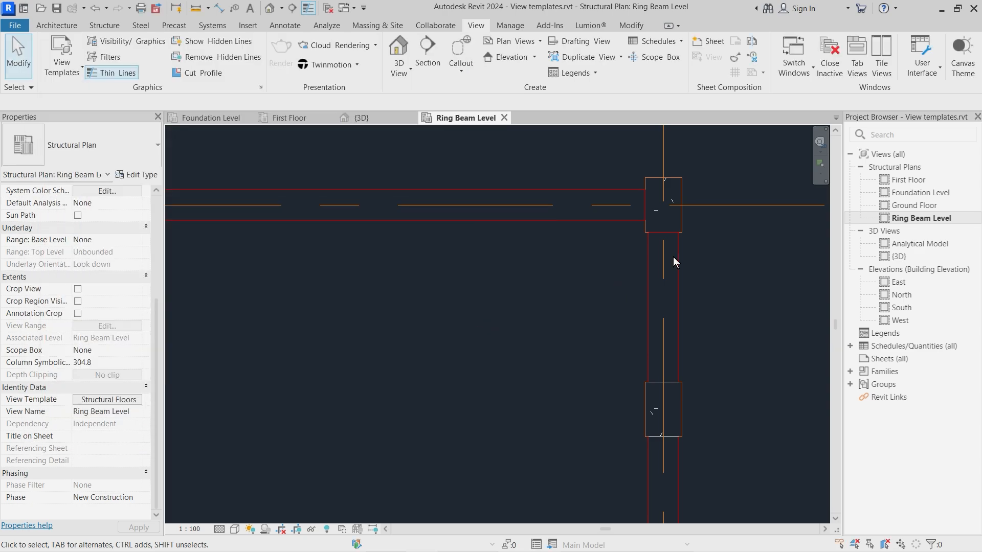
{"action": "scroll", "coordinate": [718, 216], "scroll_direction": "down", "scroll_amount": 5}
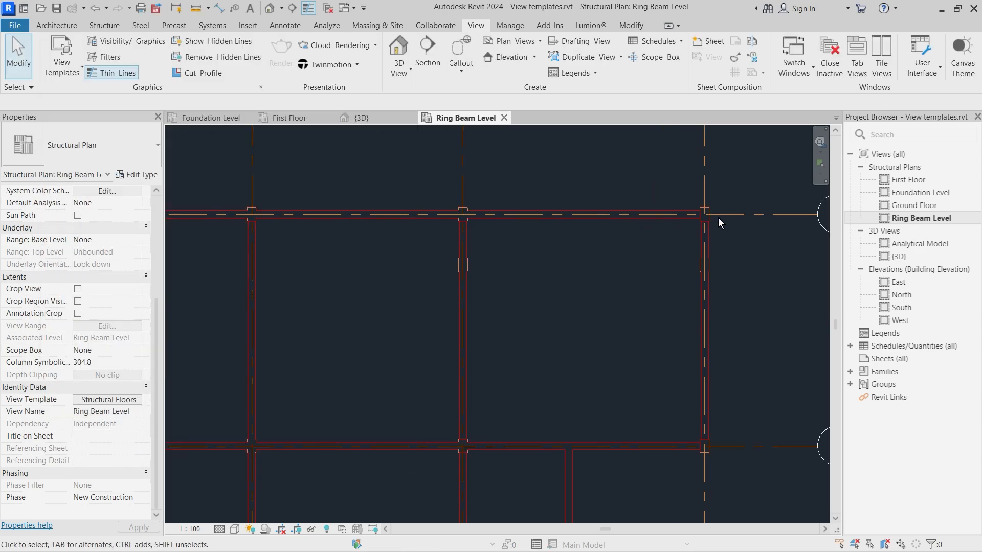
In the Foundation Level plan, unjoin the grid 4 and grid C walls meeting at corner C-4 from all joined geometry.
{"action": "double_click", "coordinate": [896, 193]}
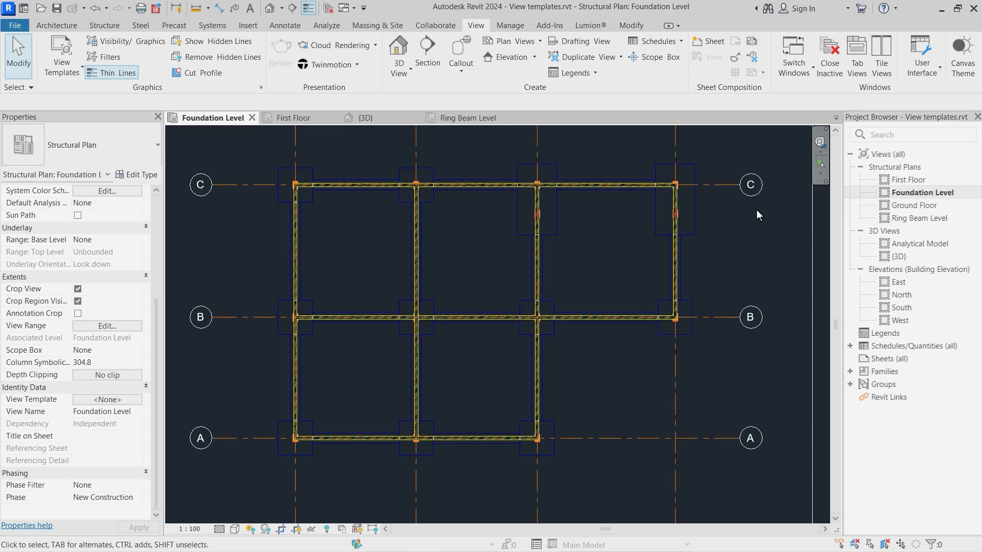
{"action": "scroll", "coordinate": [563, 169], "scroll_direction": "up", "scroll_amount": 2}
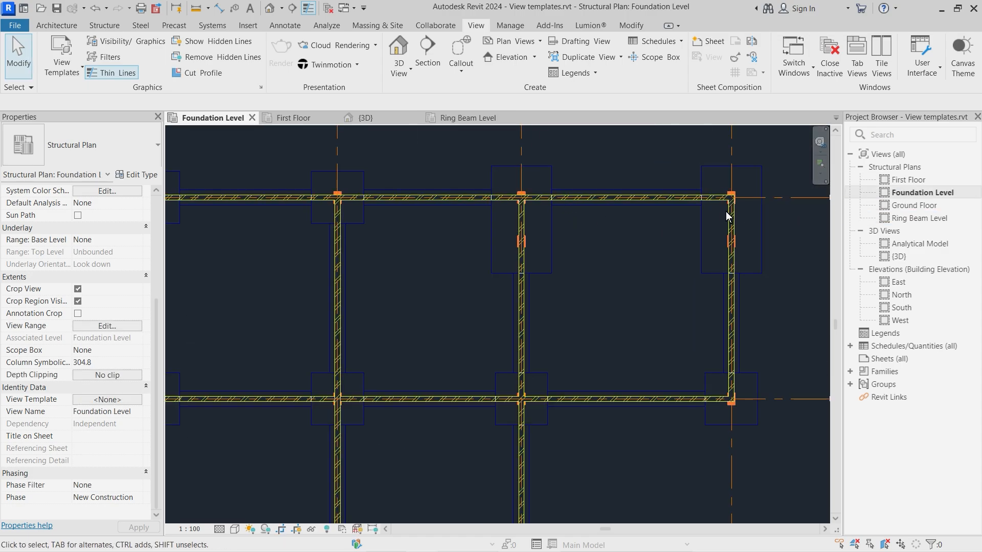
{"action": "scroll", "coordinate": [765, 207], "scroll_direction": "up", "scroll_amount": 4}
{"action": "scroll", "coordinate": [617, 203], "scroll_direction": "up", "scroll_amount": 2}
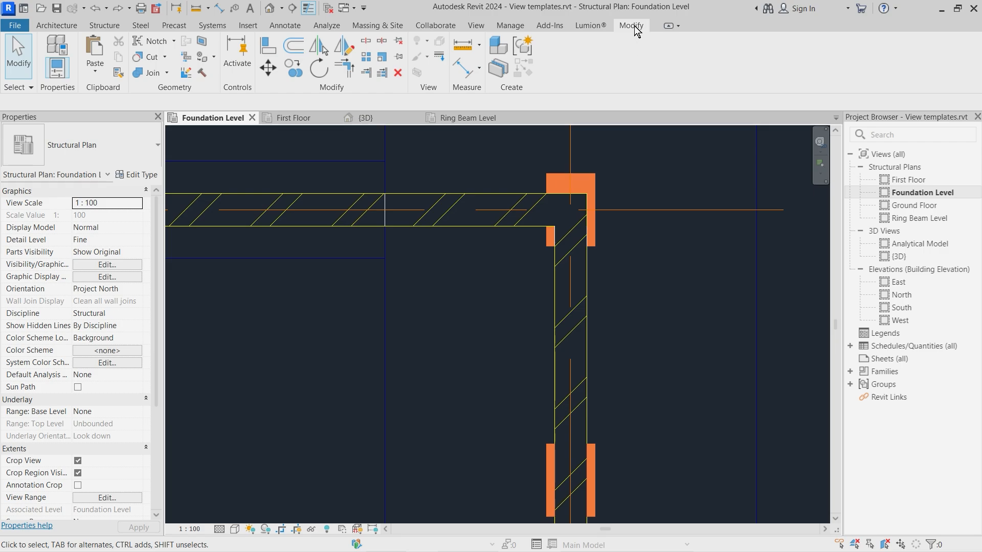
{"action": "left_click", "coordinate": [168, 74]}
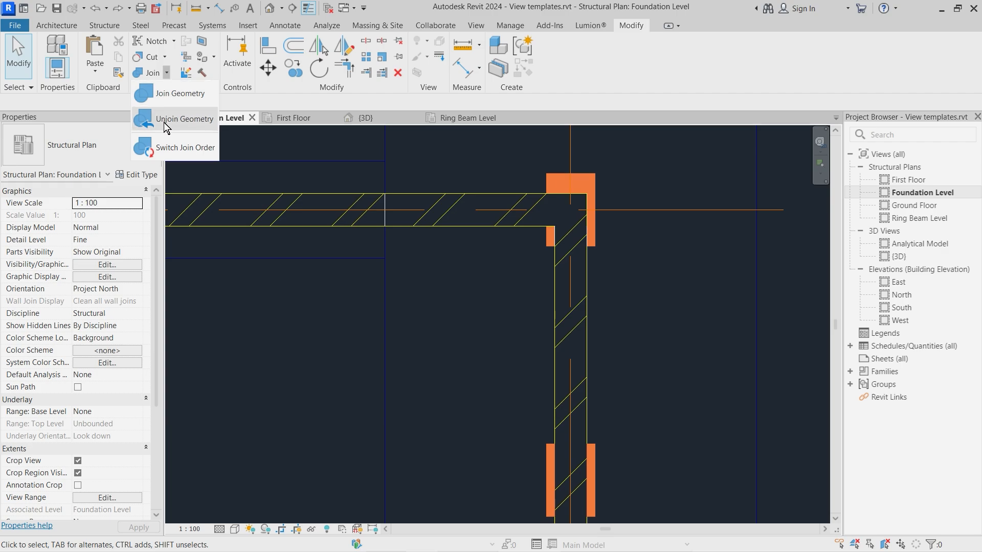
{"action": "left_click", "coordinate": [180, 120]}
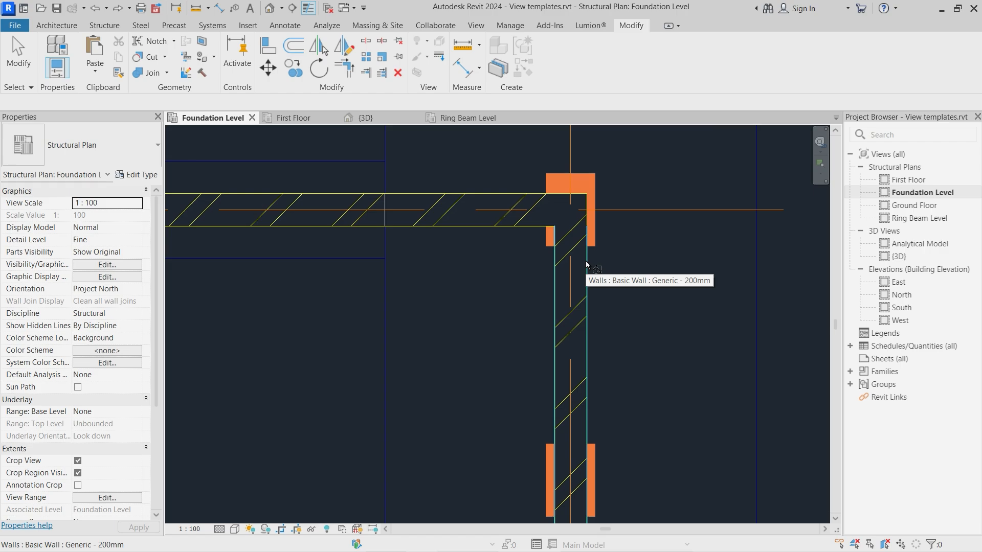
{"action": "left_click", "coordinate": [587, 264]}
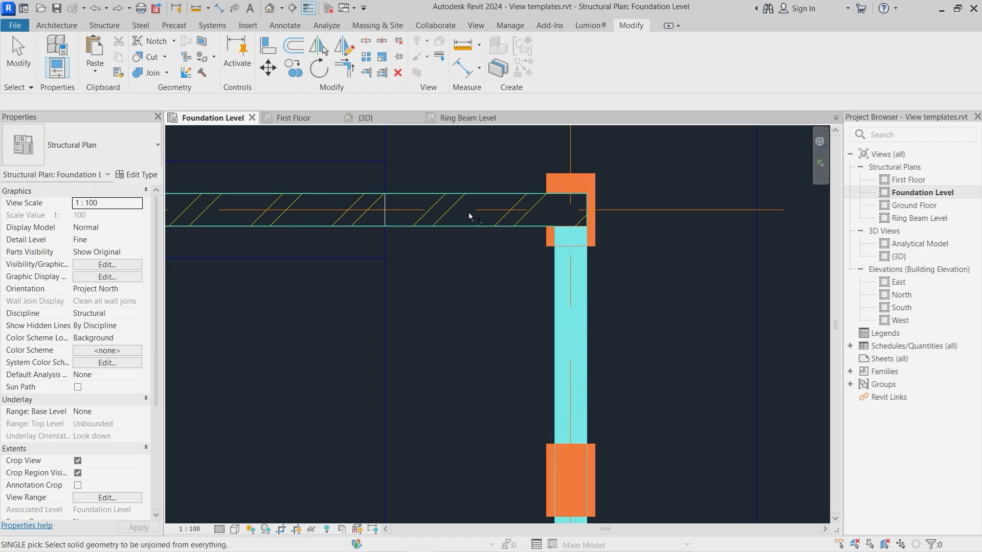
{"action": "left_click", "coordinate": [500, 224]}
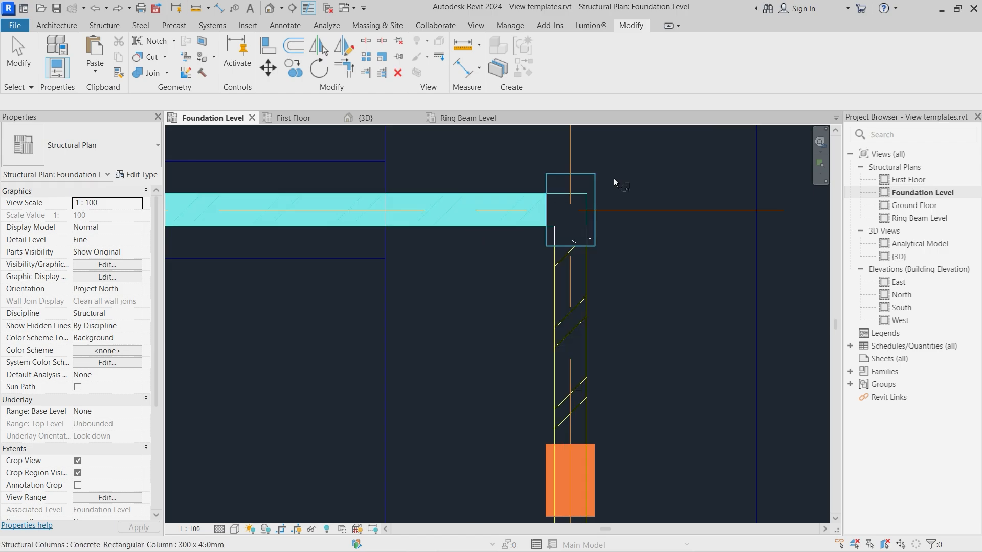
Join the 300 x 450mm column at C-4 with the grid C wall and with the grid 4 wall.
{"action": "scroll", "coordinate": [614, 183], "scroll_direction": "down", "scroll_amount": 2}
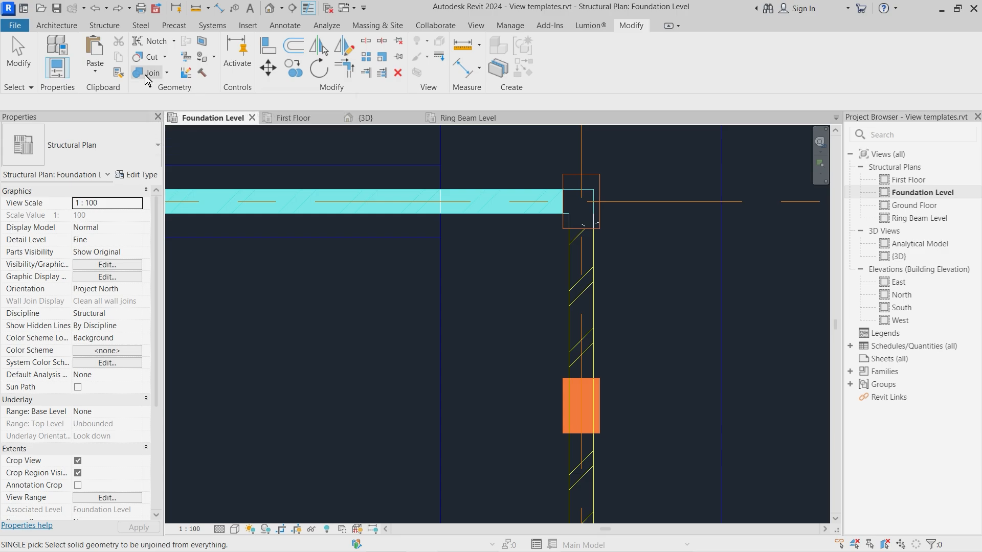
{"action": "left_click", "coordinate": [147, 75]}
{"action": "left_click", "coordinate": [586, 199]}
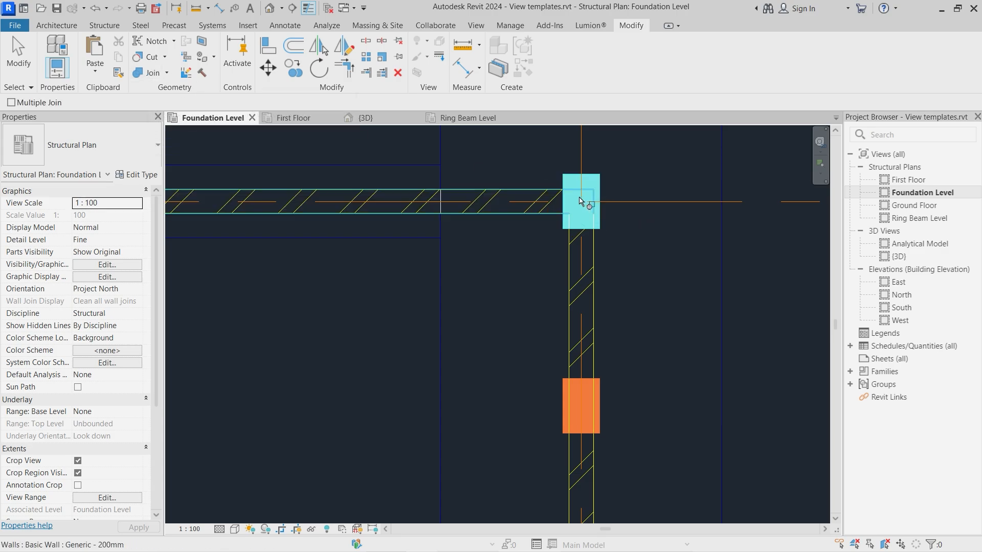
{"action": "left_click", "coordinate": [535, 213]}
{"action": "left_click", "coordinate": [603, 180]}
{"action": "left_click", "coordinate": [593, 245]}
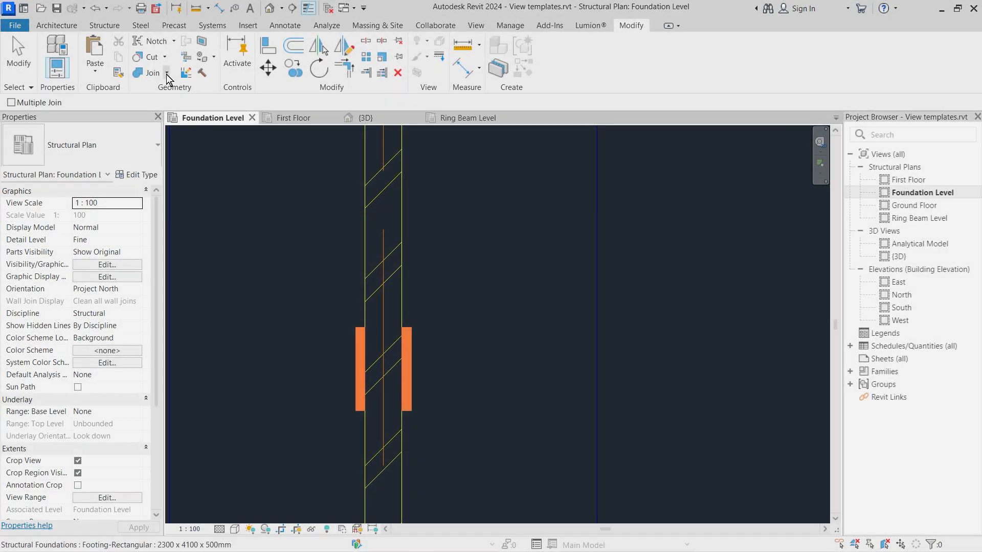
Unjoin the Generic - 200mm walls along grids 3, B, 1 and A from all joined geometry.
{"action": "left_click", "coordinate": [166, 73]}
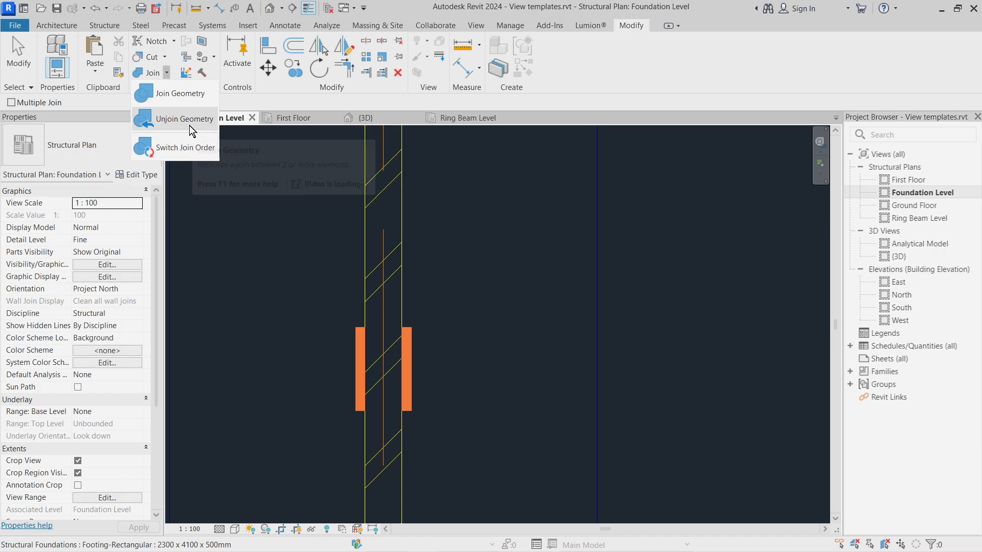
{"action": "left_click", "coordinate": [177, 118]}
{"action": "scroll", "coordinate": [407, 365], "scroll_direction": "down", "scroll_amount": 3}
{"action": "scroll", "coordinate": [476, 335], "scroll_direction": "down", "scroll_amount": 3}
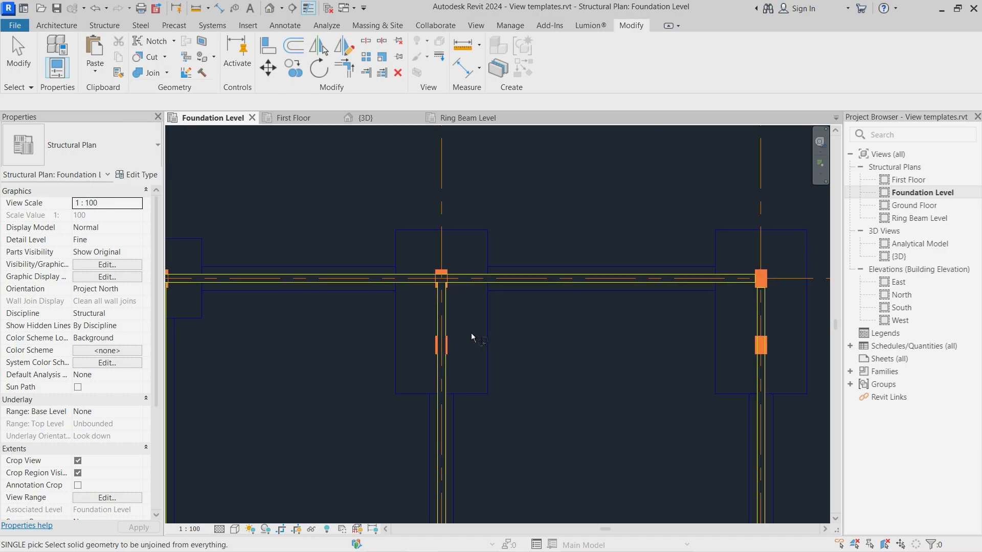
{"action": "left_click", "coordinate": [443, 316]}
{"action": "scroll", "coordinate": [591, 259], "scroll_direction": "down", "scroll_amount": 2}
{"action": "scroll", "coordinate": [590, 262], "scroll_direction": "down", "scroll_amount": 1}
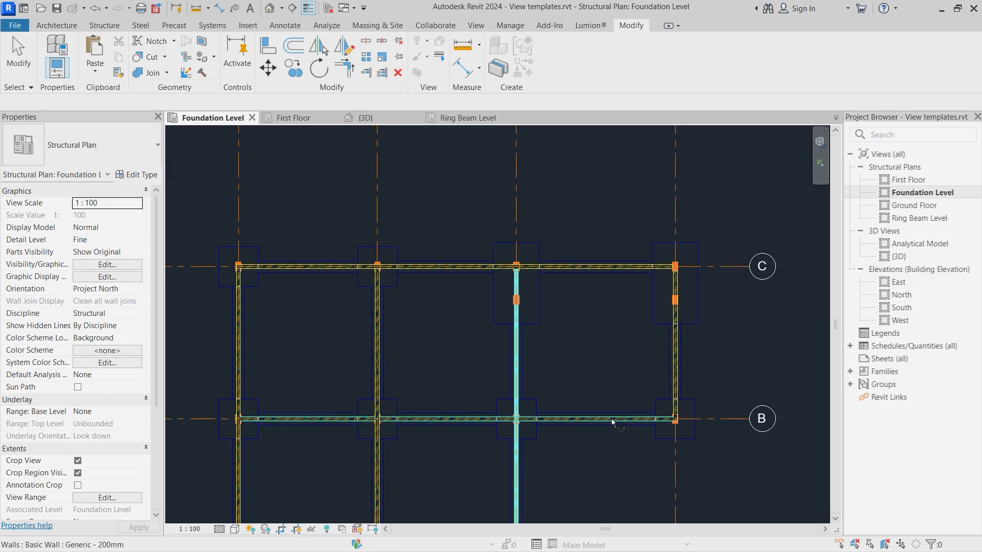
{"action": "left_click", "coordinate": [455, 414]}
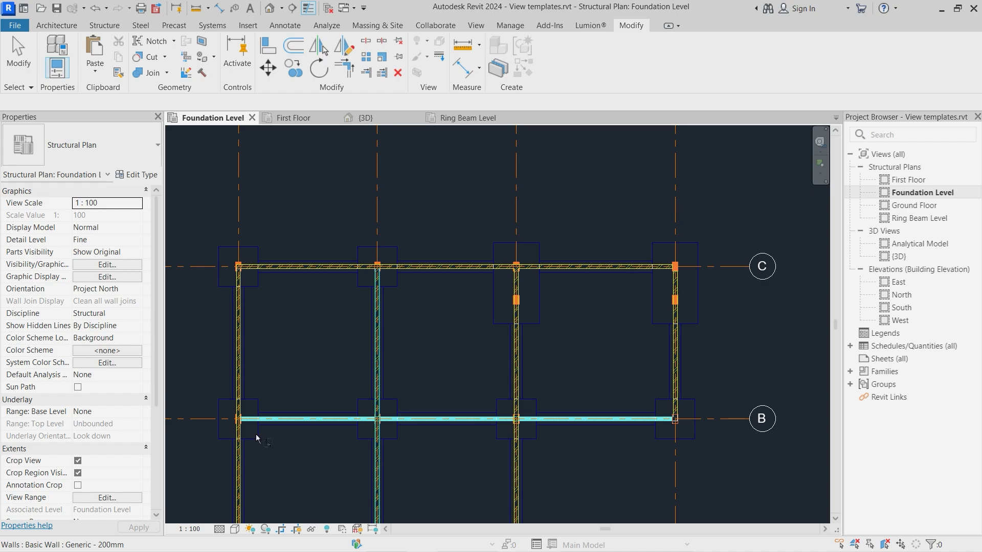
{"action": "left_click", "coordinate": [241, 462]}
{"action": "scroll", "coordinate": [313, 290], "scroll_direction": "down", "scroll_amount": 2}
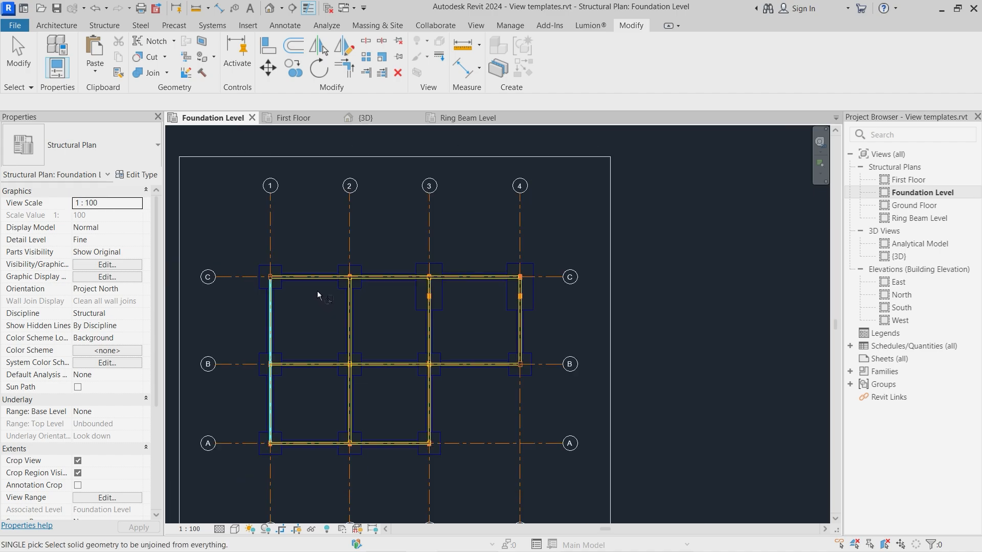
{"action": "scroll", "coordinate": [372, 456], "scroll_direction": "up", "scroll_amount": 2}
{"action": "left_click", "coordinate": [381, 439]}
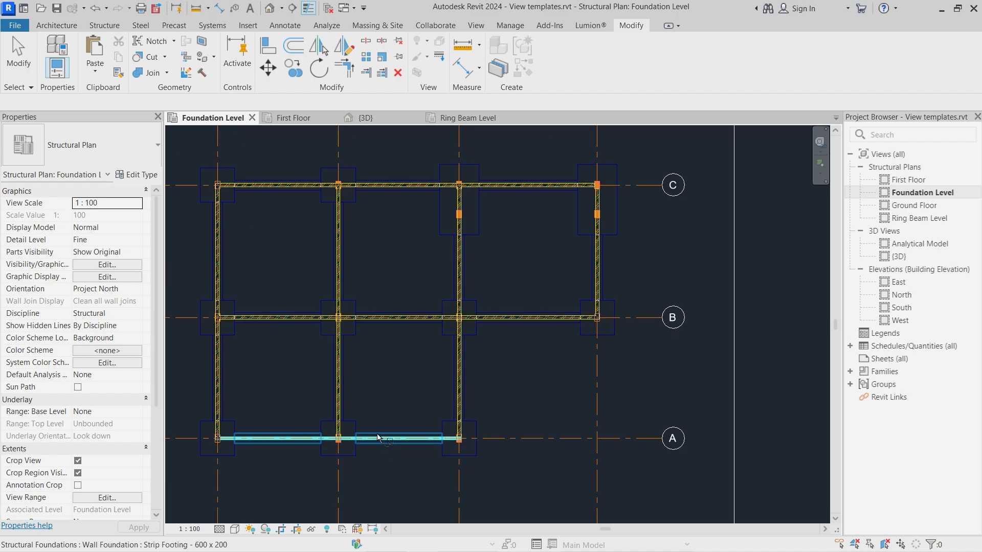
Join the grid 4 wall with the intermediate column just below C-4.
{"action": "left_click", "coordinate": [154, 73]}
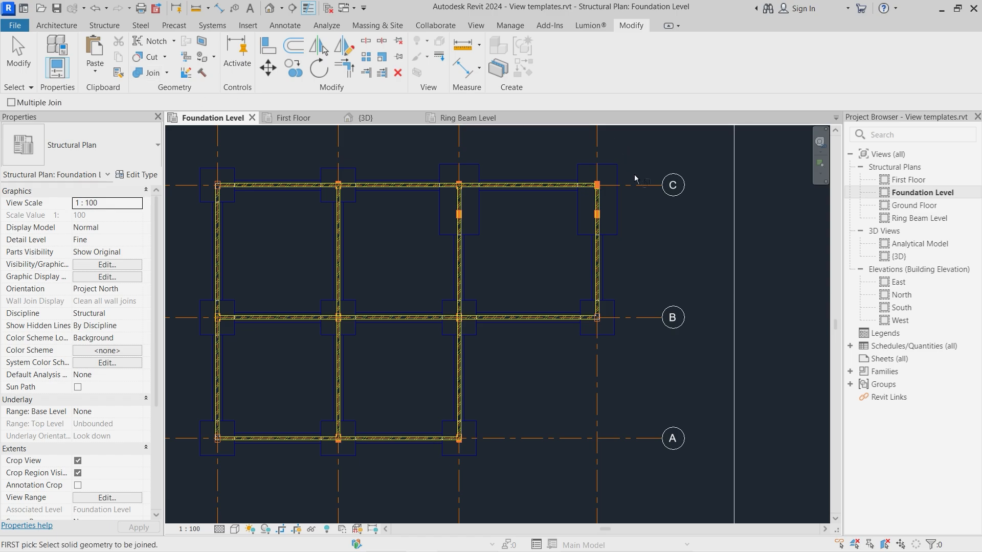
{"action": "scroll", "coordinate": [597, 179], "scroll_direction": "up", "scroll_amount": 5}
{"action": "left_click", "coordinate": [552, 381]}
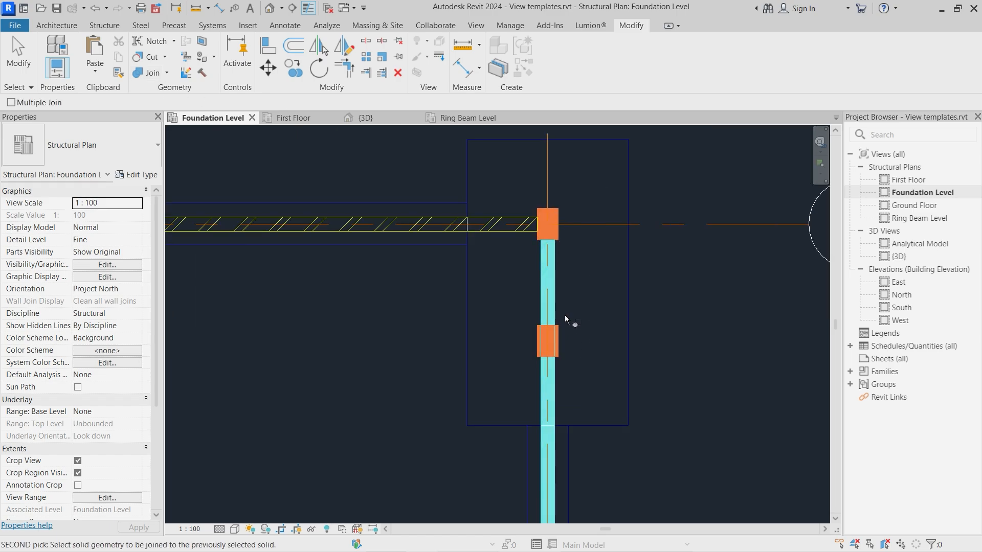
{"action": "left_click", "coordinate": [561, 332]}
{"action": "scroll", "coordinate": [607, 242], "scroll_direction": "down", "scroll_amount": 5}
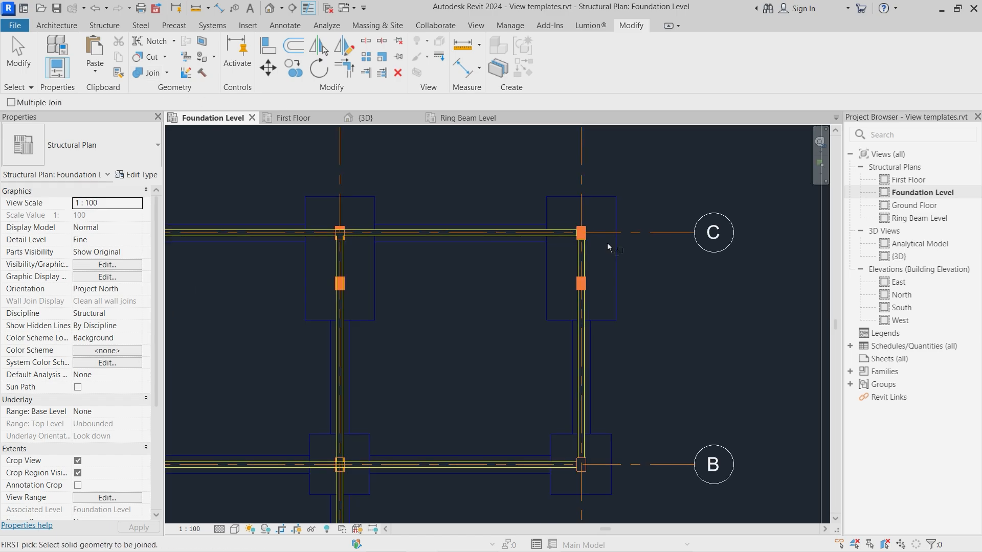
Join the column at B-4 with the grid 4 wall and with the grid B wall.
{"action": "scroll", "coordinate": [586, 394], "scroll_direction": "up", "scroll_amount": 5}
{"action": "left_click", "coordinate": [589, 387]}
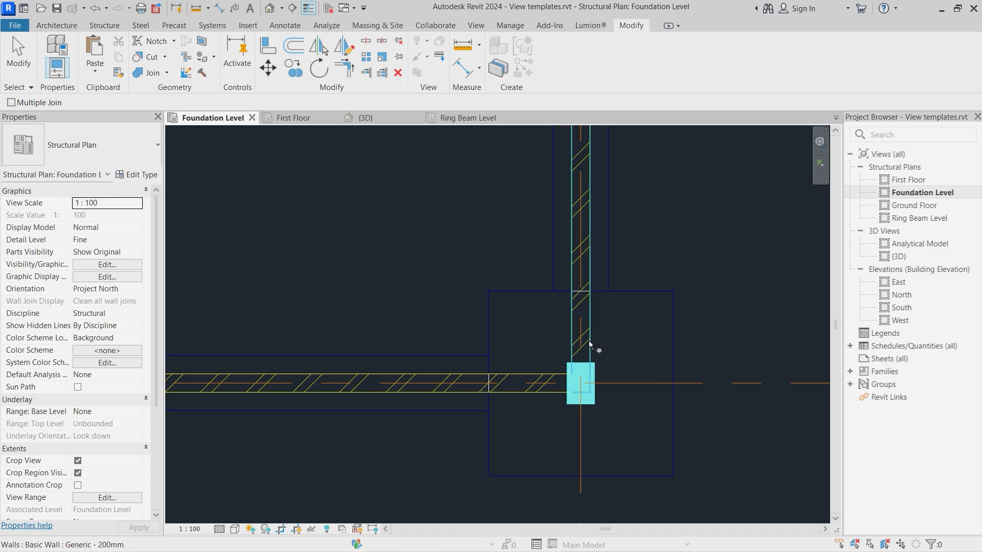
{"action": "left_click", "coordinate": [589, 338]}
{"action": "left_click", "coordinate": [587, 399]}
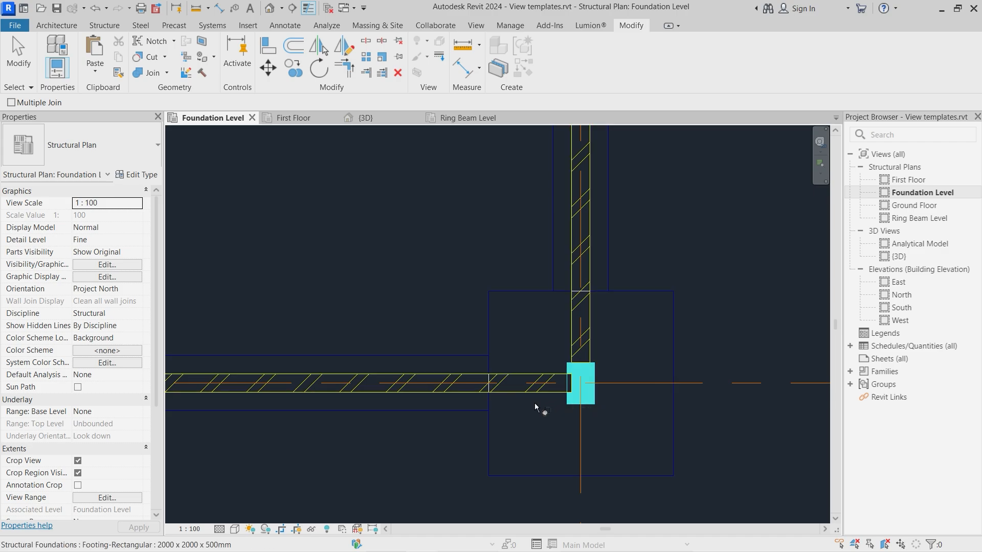
{"action": "left_click", "coordinate": [471, 397]}
{"action": "scroll", "coordinate": [745, 263], "scroll_direction": "down", "scroll_amount": 5}
Join the grid B wall and the grid 3 wall with the column at B-3.
{"action": "scroll", "coordinate": [340, 286], "scroll_direction": "up", "scroll_amount": 4}
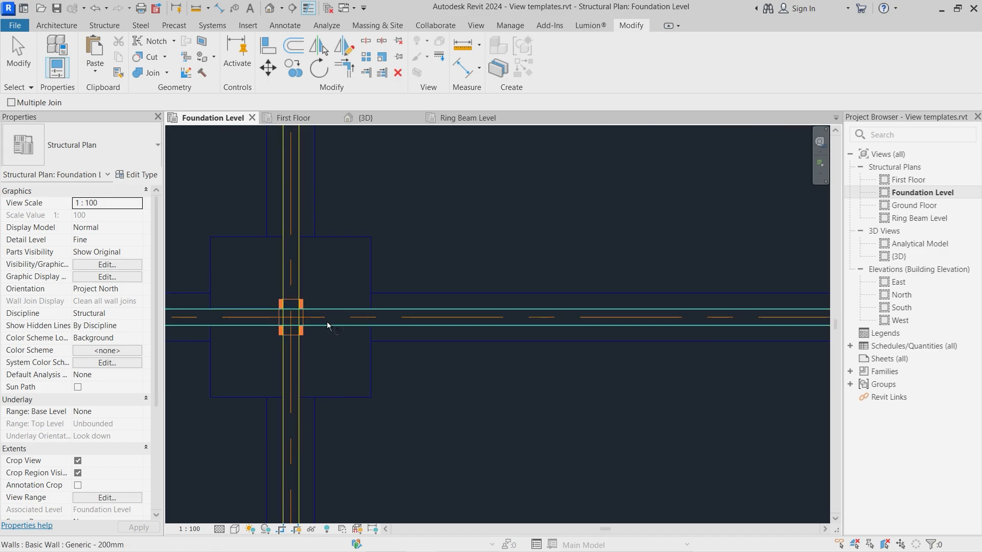
{"action": "left_click", "coordinate": [332, 326]}
{"action": "left_click", "coordinate": [305, 330]}
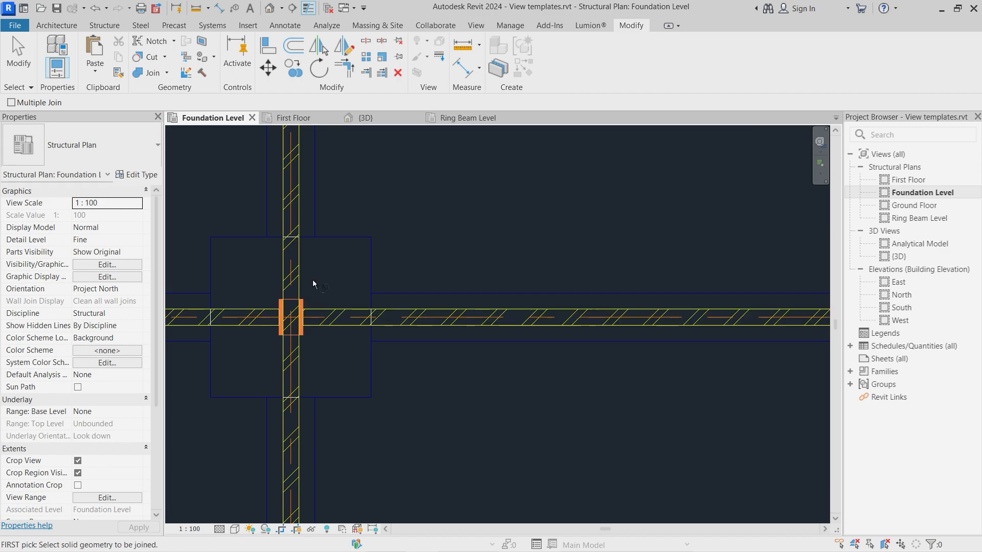
{"action": "left_click", "coordinate": [302, 277]}
{"action": "left_click", "coordinate": [292, 319]}
{"action": "scroll", "coordinate": [318, 220], "scroll_direction": "down", "scroll_amount": 5}
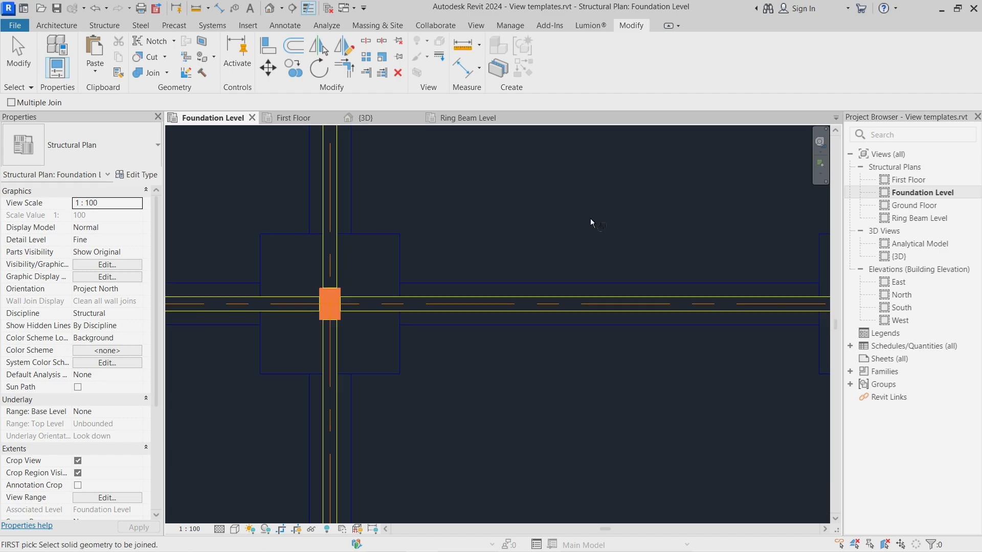
Join the column at A-3 with the grid 3 wall and with the grid A wall.
{"action": "scroll", "coordinate": [501, 406], "scroll_direction": "down", "scroll_amount": 1}
{"action": "scroll", "coordinate": [500, 406], "scroll_direction": "up", "scroll_amount": 5}
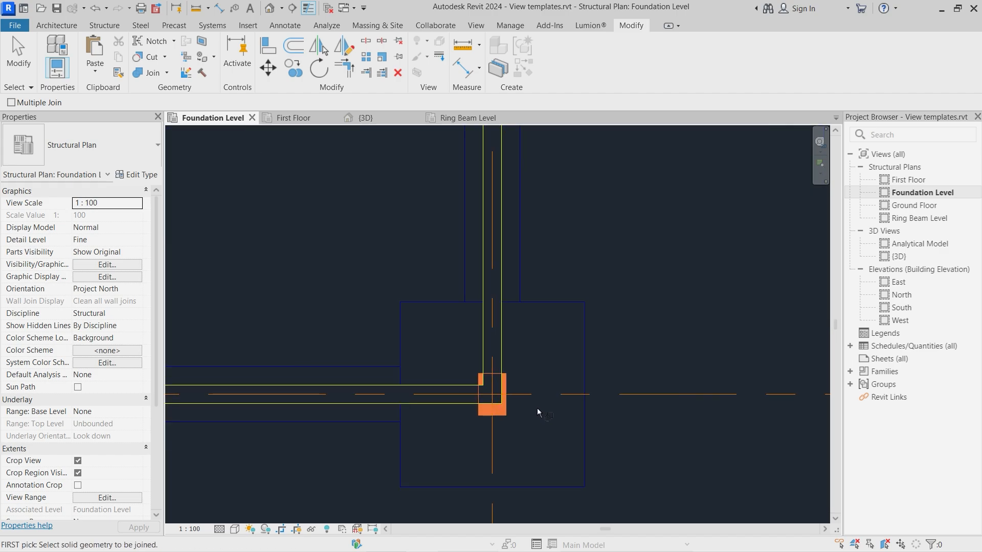
{"action": "left_click", "coordinate": [499, 409]}
{"action": "left_click", "coordinate": [503, 346]}
{"action": "left_click", "coordinate": [462, 403]}
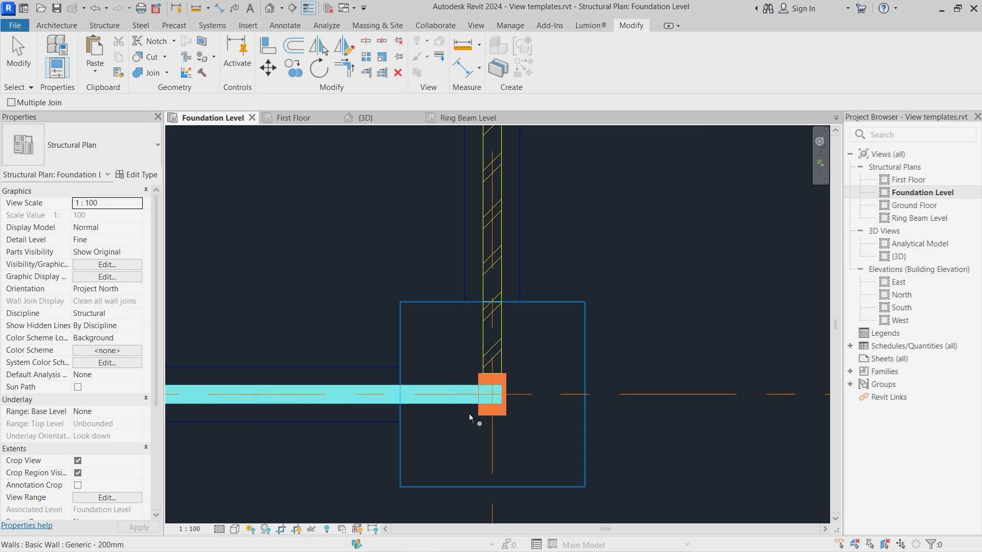
{"action": "left_click", "coordinate": [488, 417]}
{"action": "scroll", "coordinate": [659, 360], "scroll_direction": "down", "scroll_amount": 5}
{"action": "scroll", "coordinate": [258, 395], "scroll_direction": "up", "scroll_amount": 5}
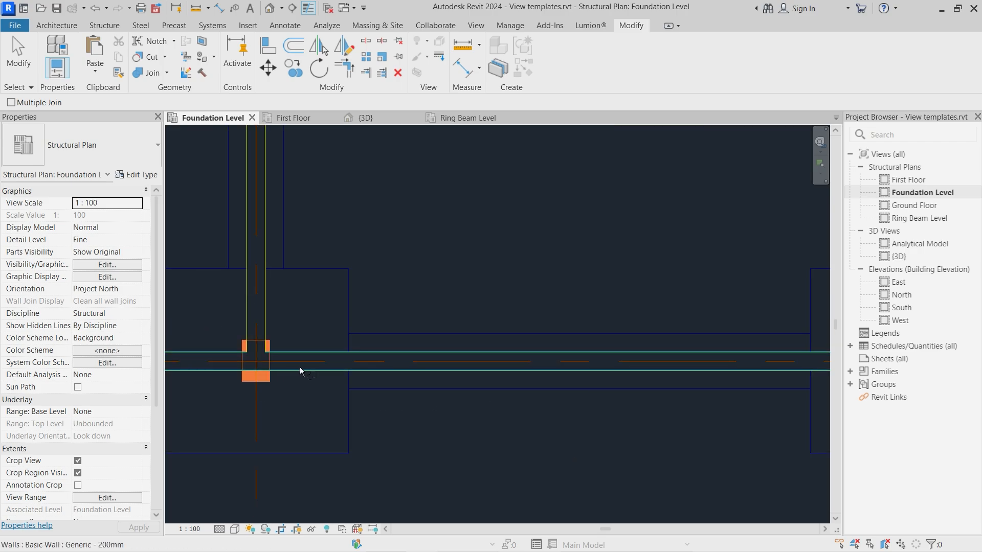
Join the column at A-2 with the grid A wall and with the grid 2 wall.
{"action": "left_click", "coordinate": [300, 370]}
{"action": "left_click", "coordinate": [264, 372]}
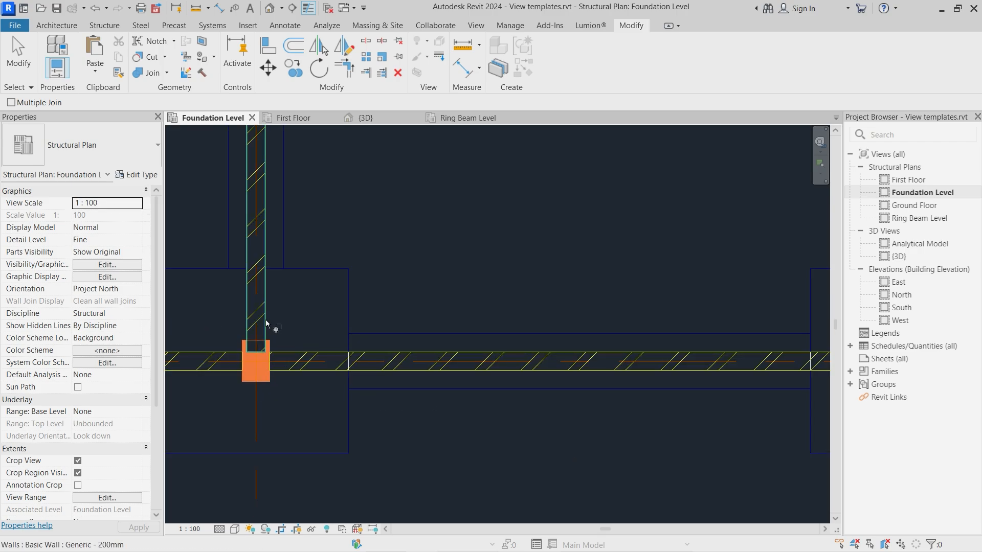
{"action": "left_click", "coordinate": [266, 339]}
{"action": "left_click", "coordinate": [270, 342]}
{"action": "scroll", "coordinate": [609, 382], "scroll_direction": "down", "scroll_amount": 4}
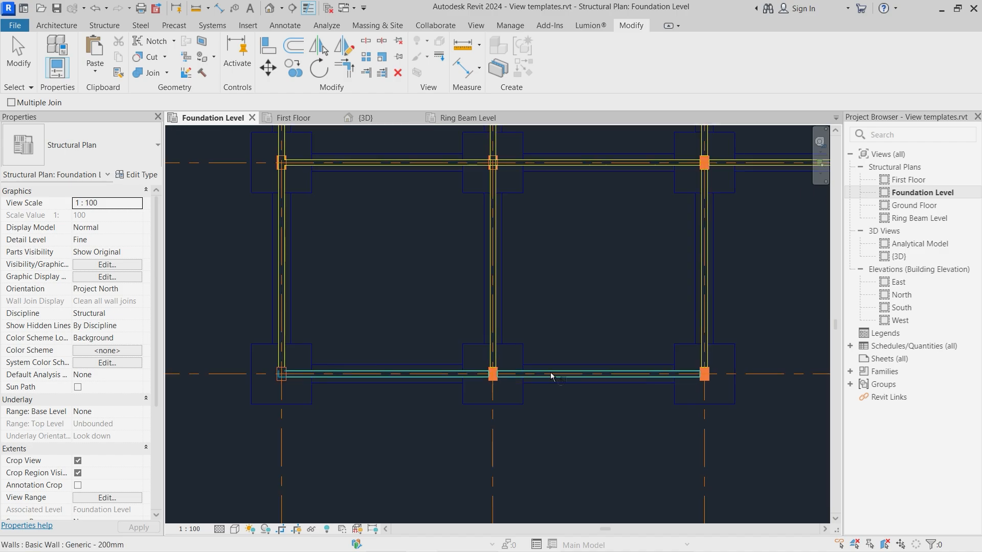
Join the column at A-1 with the grid 1 wall and with the grid A wall.
{"action": "scroll", "coordinate": [307, 377], "scroll_direction": "up", "scroll_amount": 2}
{"action": "scroll", "coordinate": [297, 361], "scroll_direction": "up", "scroll_amount": 4}
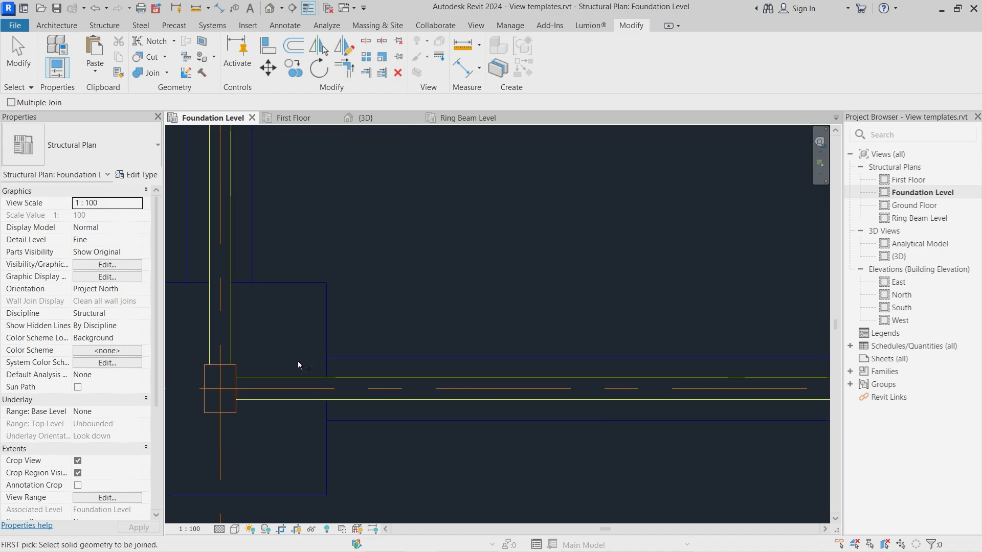
{"action": "left_click", "coordinate": [217, 338]}
{"action": "left_click", "coordinate": [226, 365]}
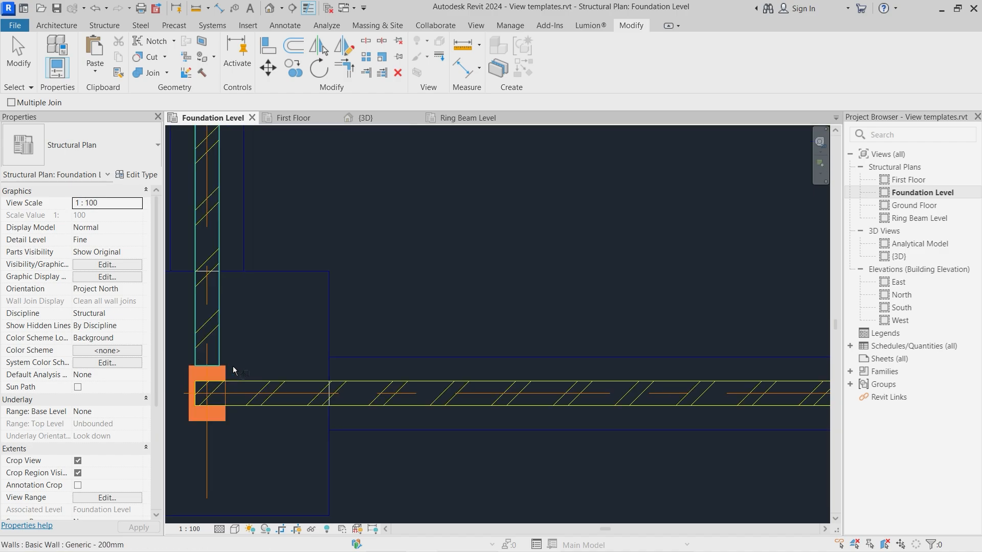
{"action": "left_click", "coordinate": [222, 382]}
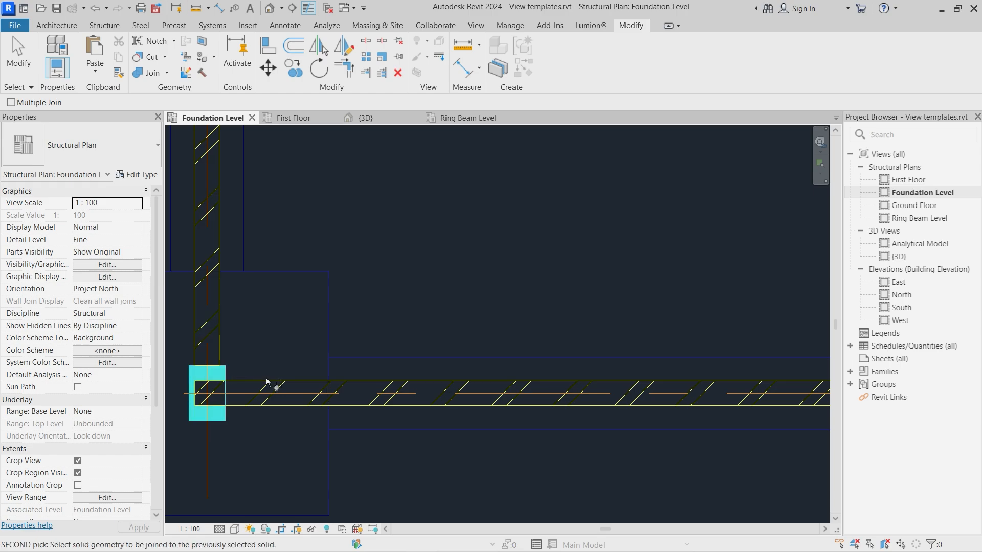
{"action": "left_click", "coordinate": [273, 387]}
{"action": "scroll", "coordinate": [297, 418], "scroll_direction": "down", "scroll_amount": 8}
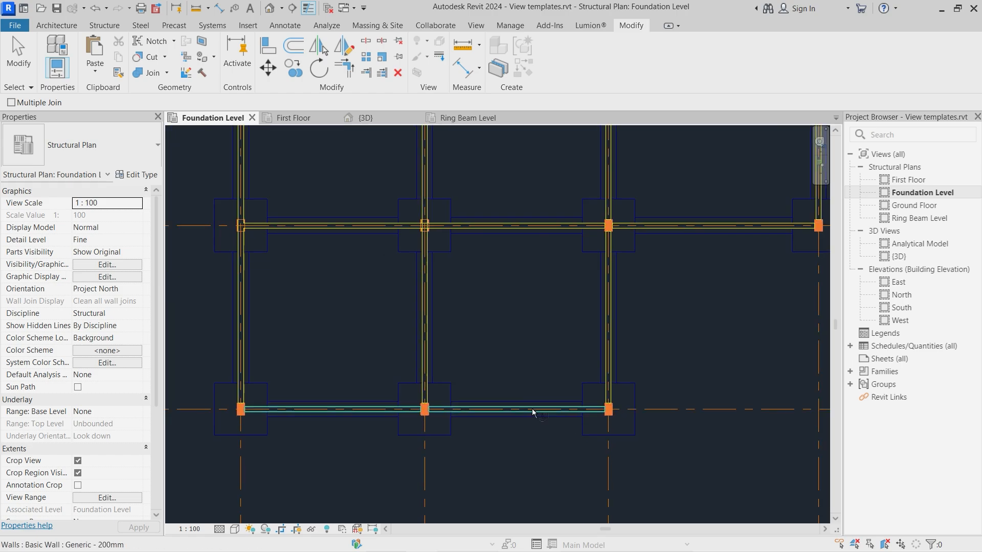
Repeat the join between the grid 2 wall and the column at A-2.
{"action": "scroll", "coordinate": [506, 403], "scroll_direction": "up", "scroll_amount": 8}
{"action": "scroll", "coordinate": [410, 394], "scroll_direction": "down", "scroll_amount": 4}
{"action": "scroll", "coordinate": [302, 415], "scroll_direction": "up", "scroll_amount": 3}
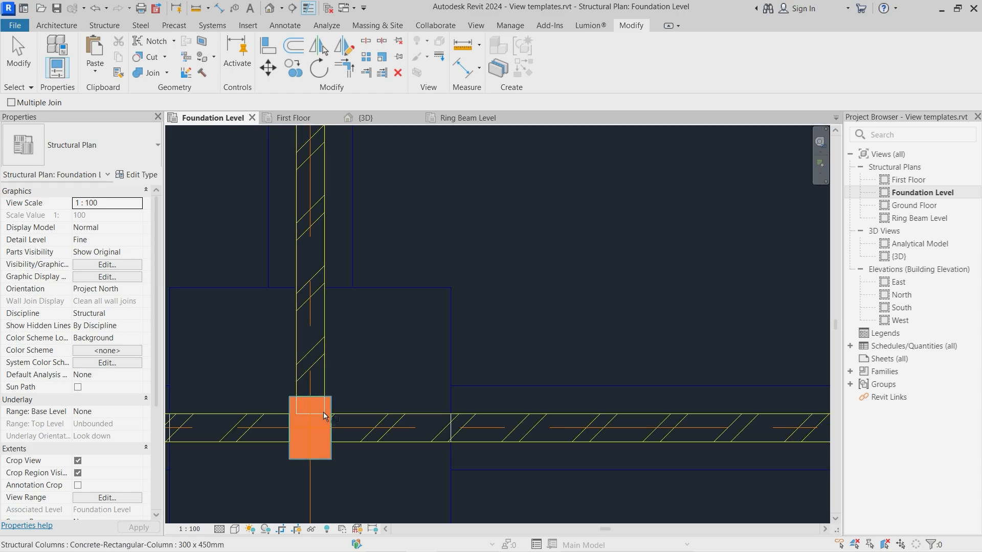
{"action": "left_click", "coordinate": [332, 393]}
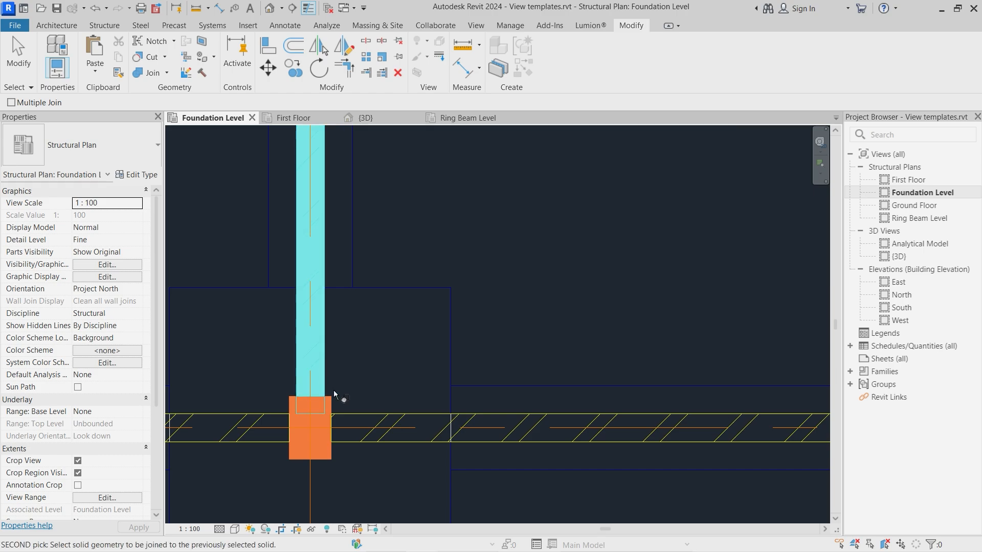
{"action": "left_click", "coordinate": [332, 405]}
{"action": "scroll", "coordinate": [441, 431], "scroll_direction": "down", "scroll_amount": 6}
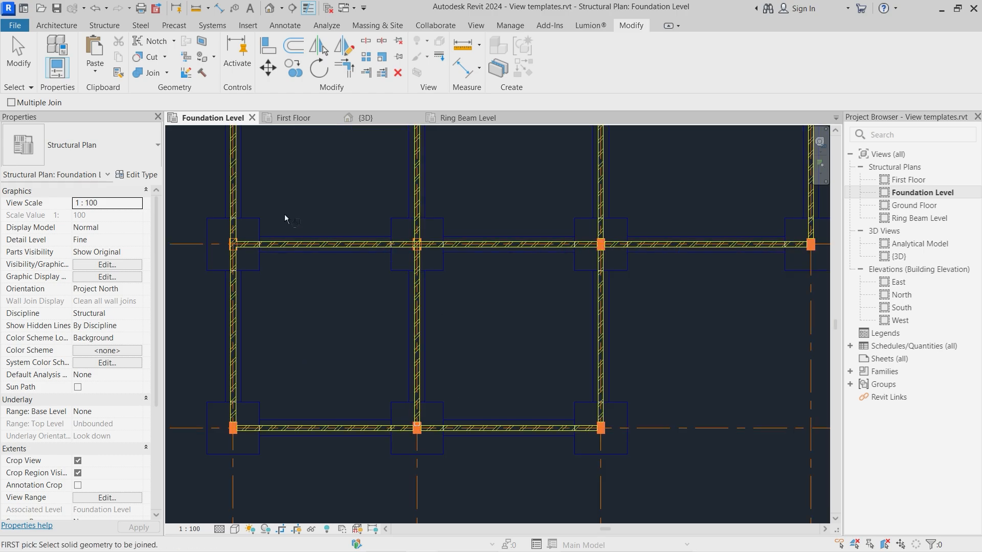
Join the grid B wall and the grid 1 wall with the column at B-1.
{"action": "scroll", "coordinate": [284, 212], "scroll_direction": "up", "scroll_amount": 2}
{"action": "scroll", "coordinate": [216, 279], "scroll_direction": "up", "scroll_amount": 2}
{"action": "left_click", "coordinate": [217, 270]}
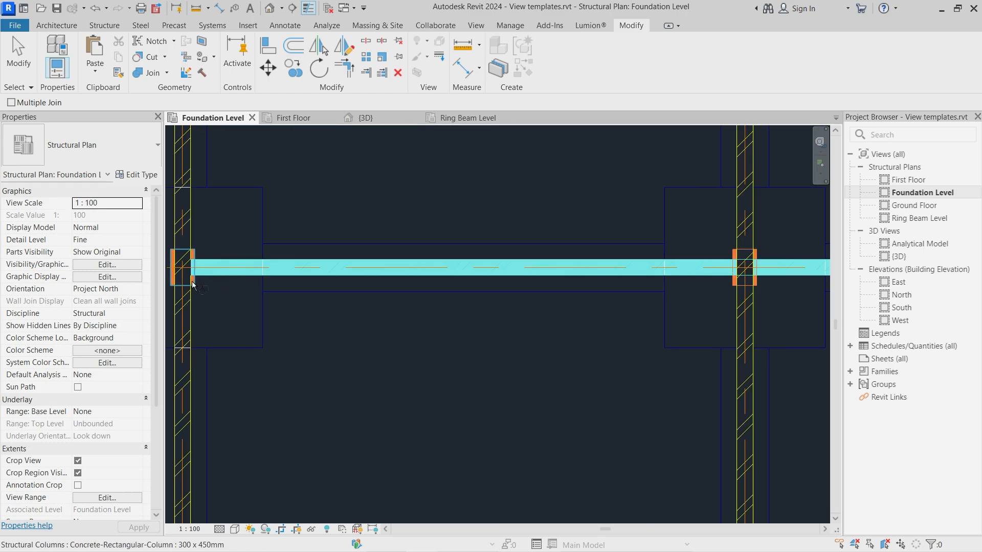
{"action": "left_click", "coordinate": [189, 270]}
{"action": "scroll", "coordinate": [260, 281], "scroll_direction": "down", "scroll_amount": 3}
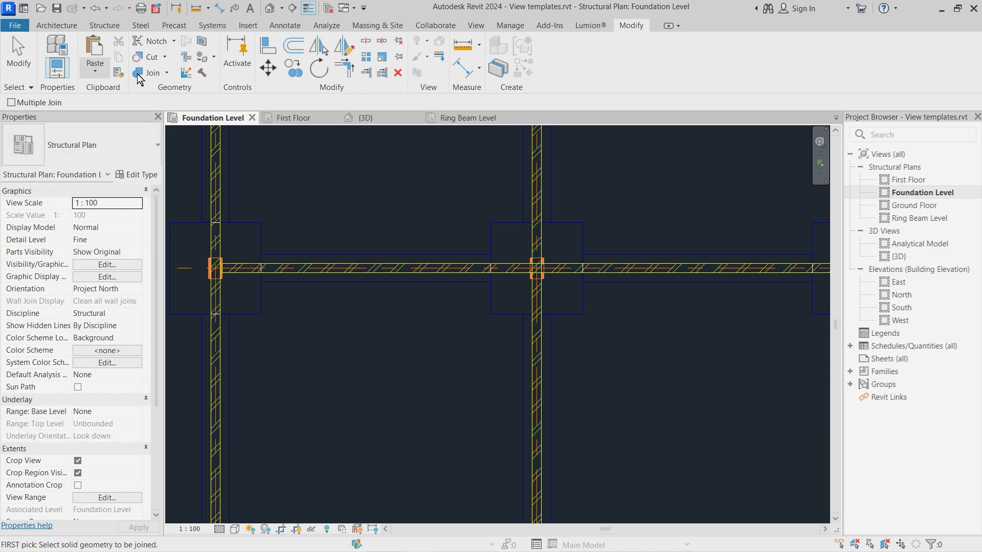
{"action": "scroll", "coordinate": [213, 265], "scroll_direction": "up", "scroll_amount": 4}
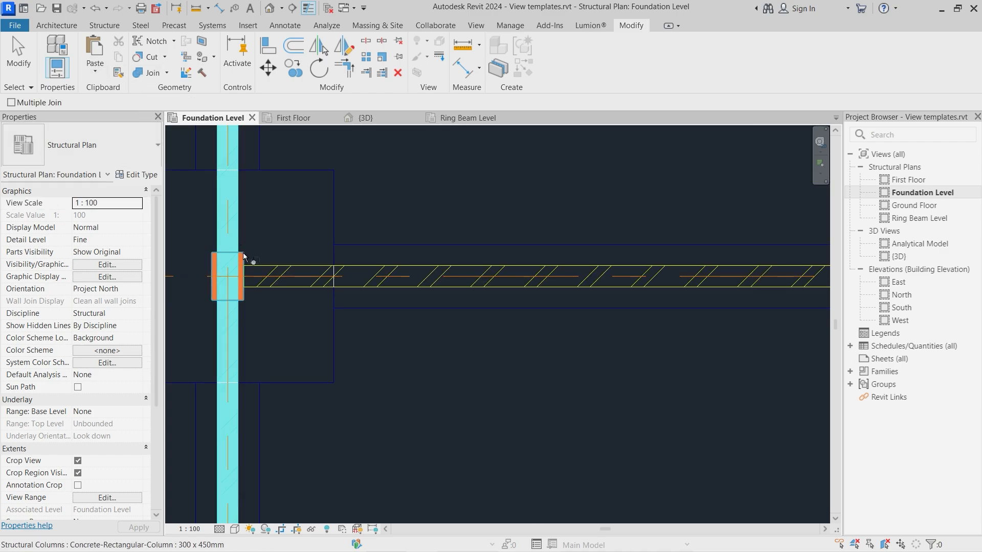
{"action": "scroll", "coordinate": [243, 252], "scroll_direction": "down", "scroll_amount": 3}
{"action": "scroll", "coordinate": [238, 285], "scroll_direction": "down", "scroll_amount": 2}
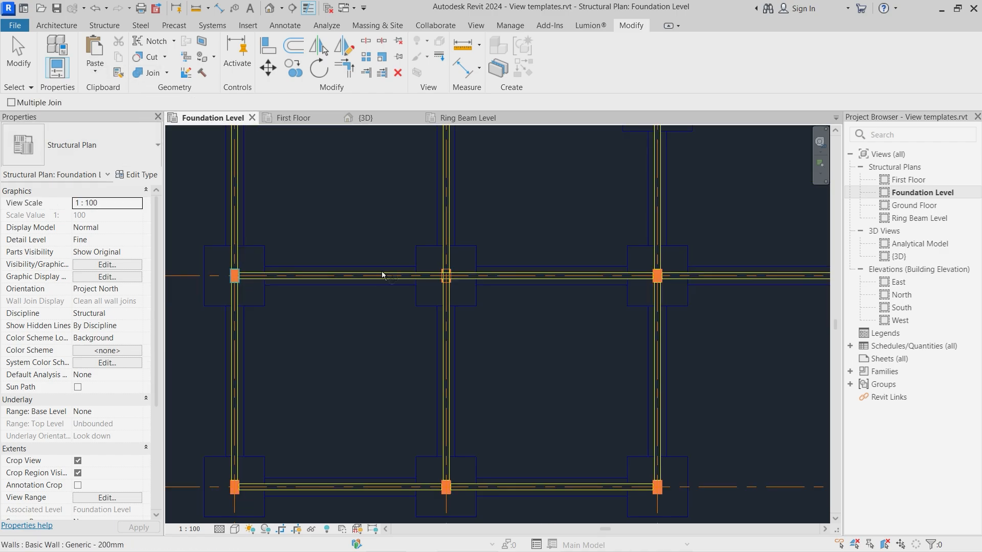
Join the column at B-2 with the grid 2 wall and with the grid B wall.
{"action": "scroll", "coordinate": [437, 289], "scroll_direction": "up", "scroll_amount": 4}
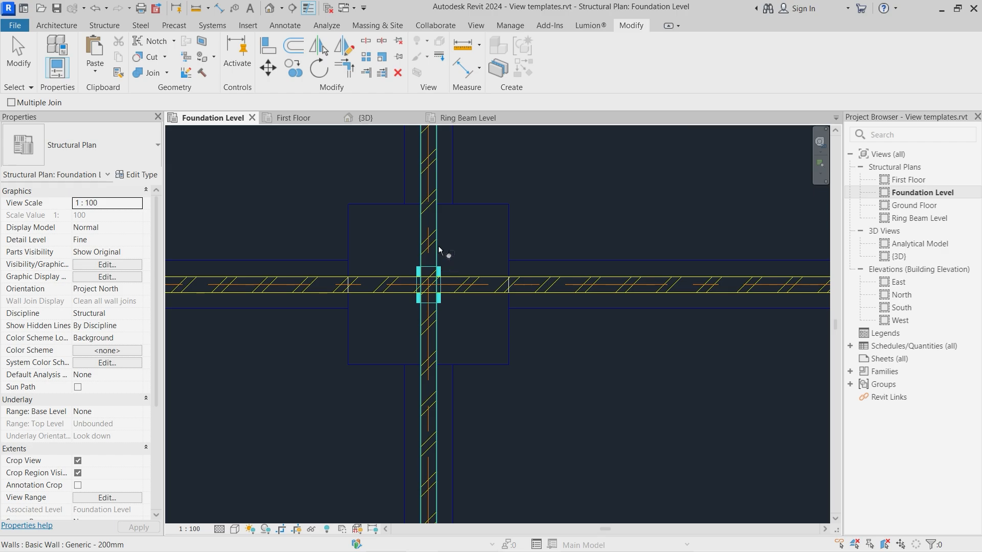
{"action": "left_click", "coordinate": [438, 270]}
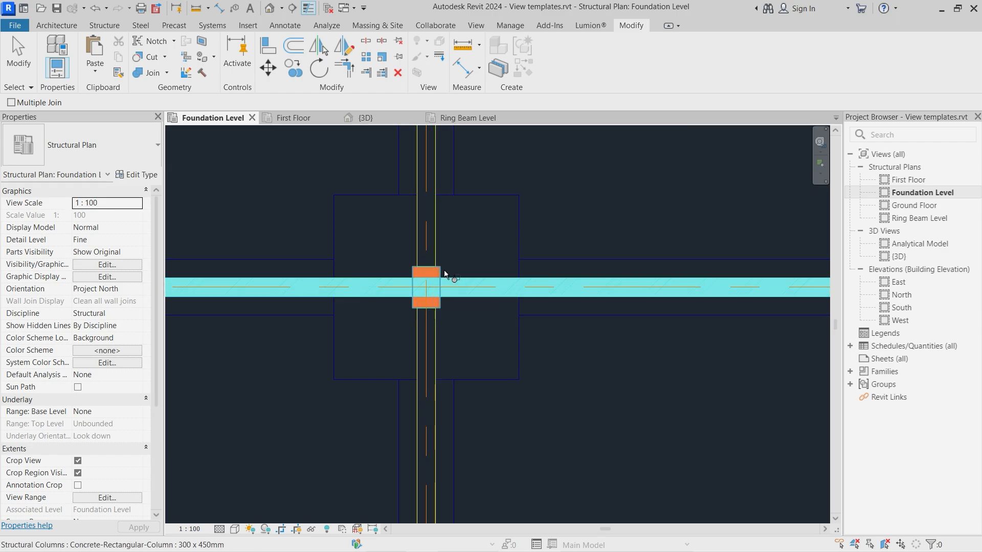
{"action": "scroll", "coordinate": [441, 264], "scroll_direction": "up", "scroll_amount": 3}
{"action": "left_click", "coordinate": [435, 265]}
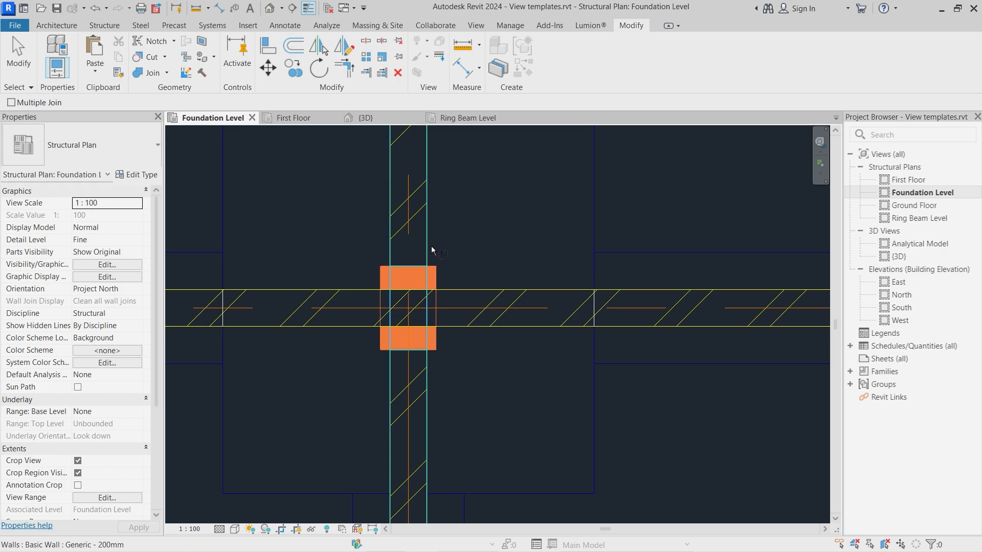
{"action": "left_click", "coordinate": [431, 247]}
{"action": "left_click", "coordinate": [434, 270]}
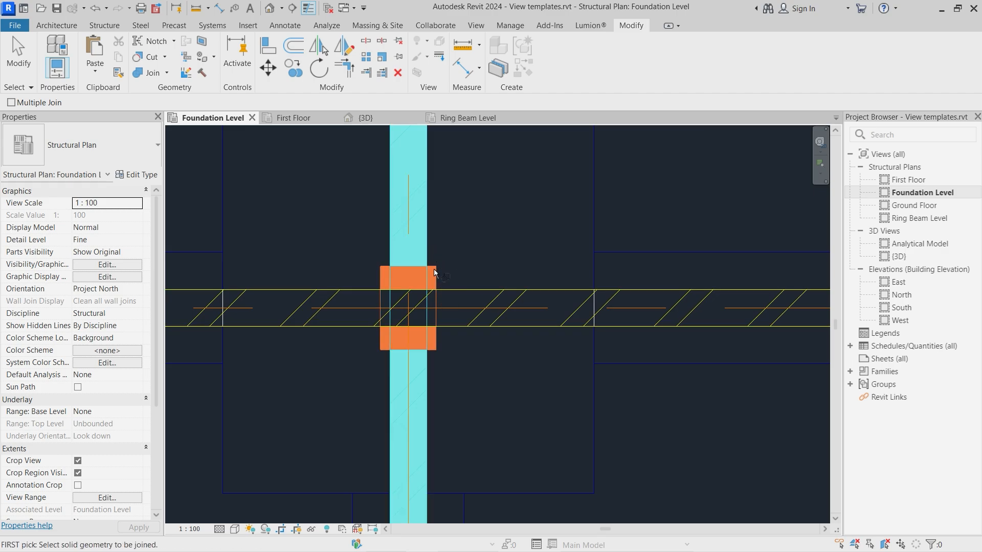
{"action": "left_click", "coordinate": [434, 336]}
{"action": "left_click", "coordinate": [460, 320]}
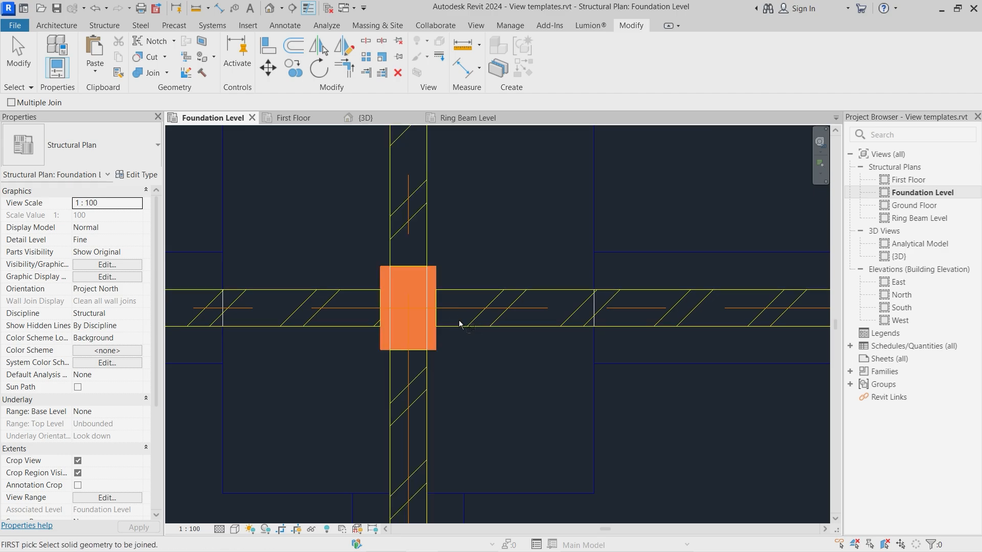
Join the grid 2 wall with the grid B wall where they cross at B-2.
{"action": "left_click", "coordinate": [425, 239]}
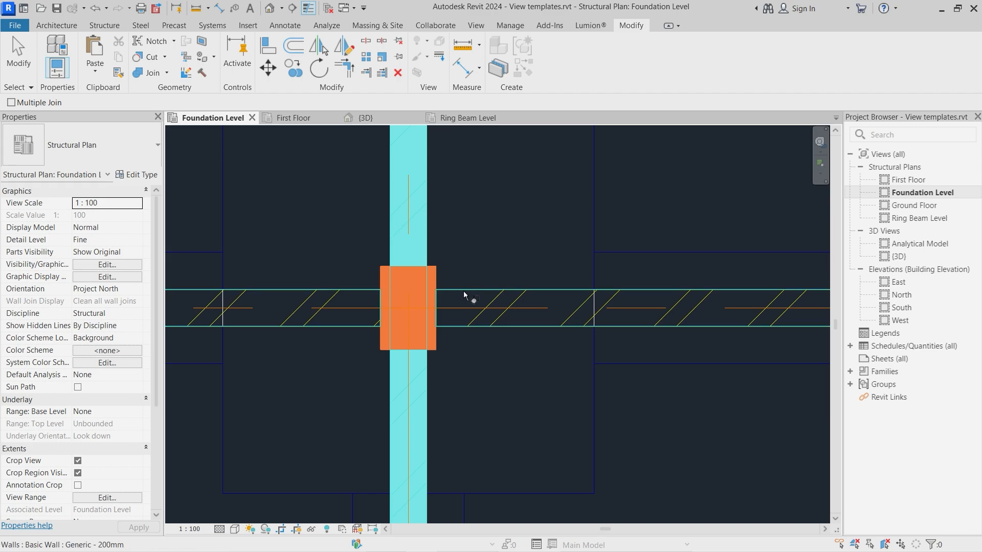
{"action": "left_click", "coordinate": [463, 290]}
{"action": "scroll", "coordinate": [404, 335], "scroll_direction": "down", "scroll_amount": 5}
{"action": "scroll", "coordinate": [717, 330], "scroll_direction": "up", "scroll_amount": 5}
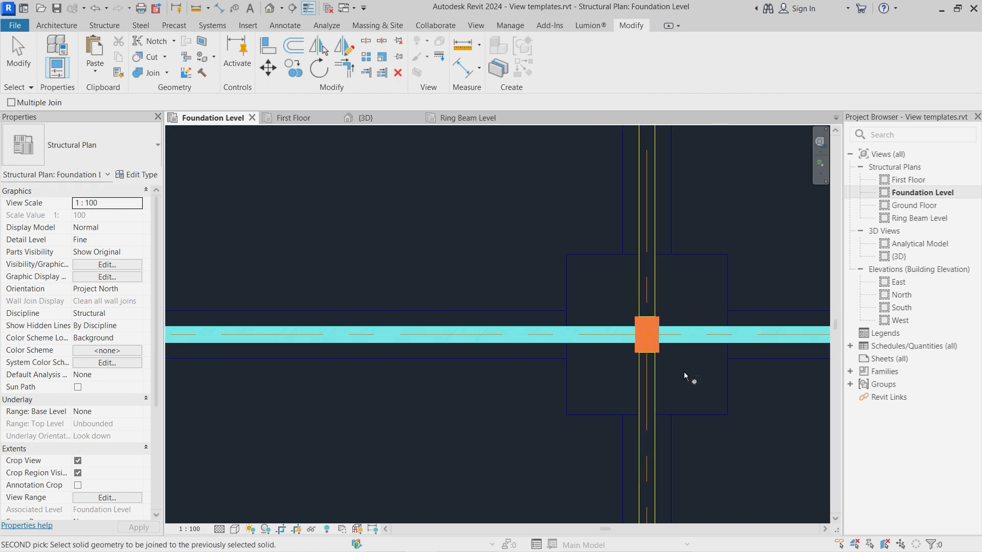
Try to join the intermediate column just below C-3 with the grid 2 wall near C-2, and accept the result.
{"action": "scroll", "coordinate": [654, 414], "scroll_direction": "down", "scroll_amount": 10}
{"action": "scroll", "coordinate": [654, 231], "scroll_direction": "up", "scroll_amount": 6}
{"action": "scroll", "coordinate": [656, 336], "scroll_direction": "up", "scroll_amount": 3}
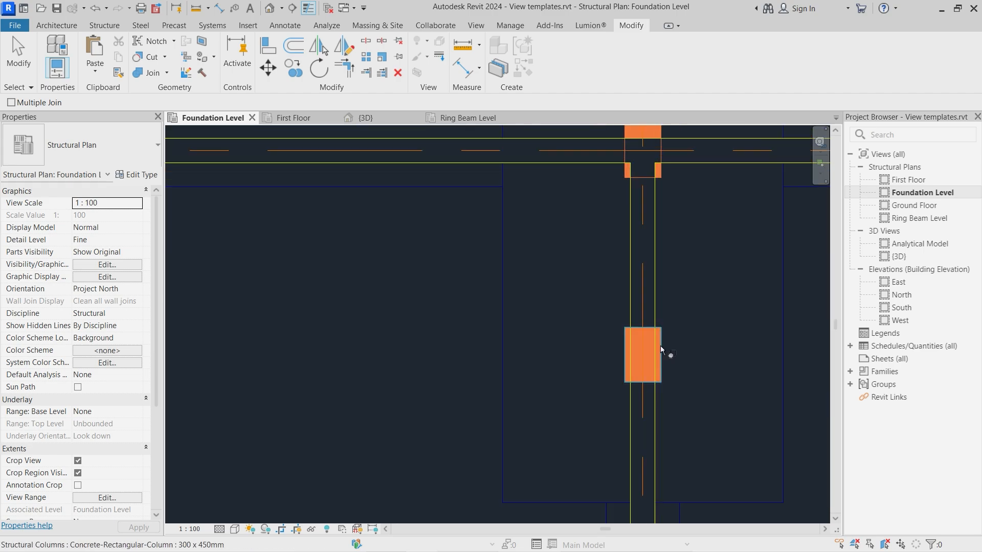
{"action": "left_click", "coordinate": [659, 337]}
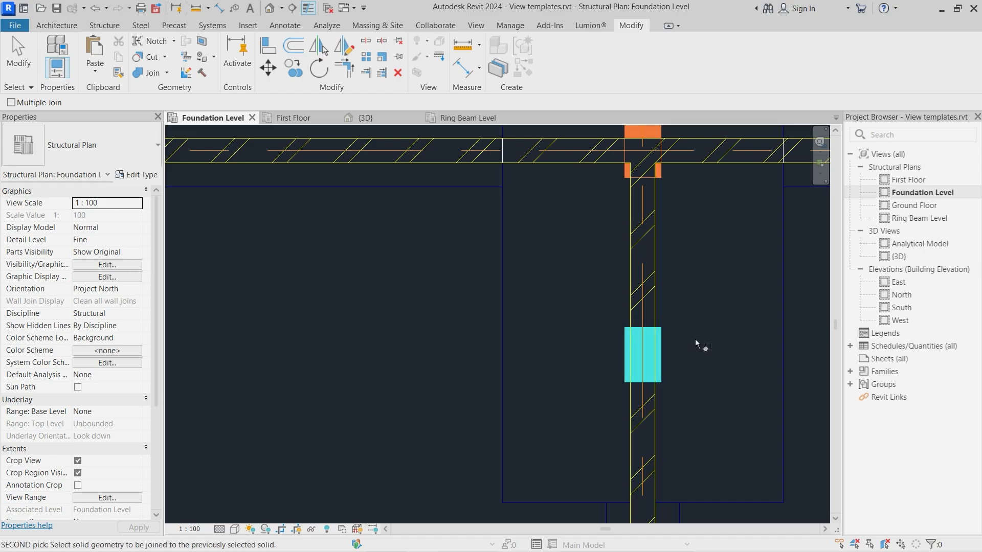
{"action": "scroll", "coordinate": [749, 336], "scroll_direction": "down", "scroll_amount": 2}
{"action": "scroll", "coordinate": [525, 292], "scroll_direction": "down", "scroll_amount": 2}
{"action": "scroll", "coordinate": [531, 287], "scroll_direction": "up", "scroll_amount": 3}
{"action": "scroll", "coordinate": [538, 287], "scroll_direction": "up", "scroll_amount": 2}
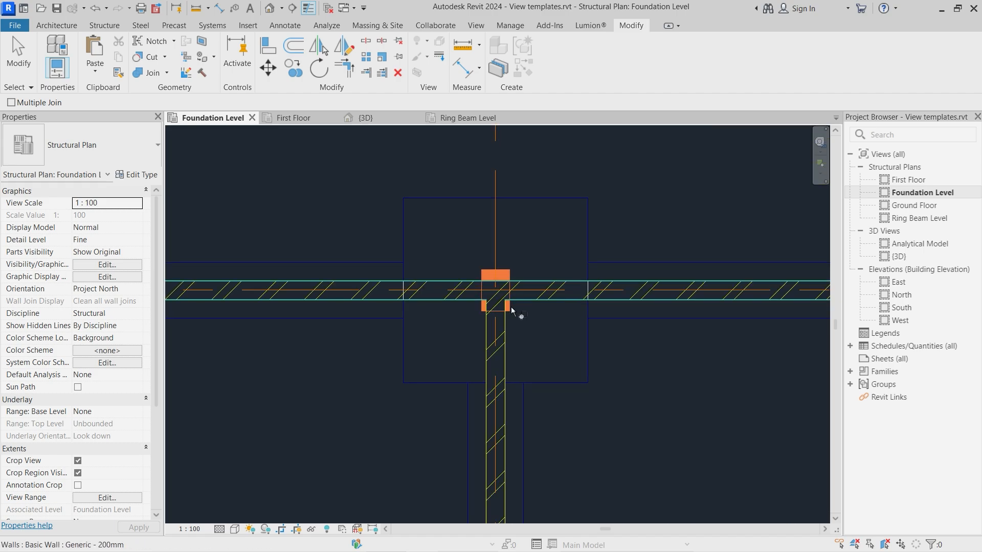
{"action": "left_click", "coordinate": [512, 306]}
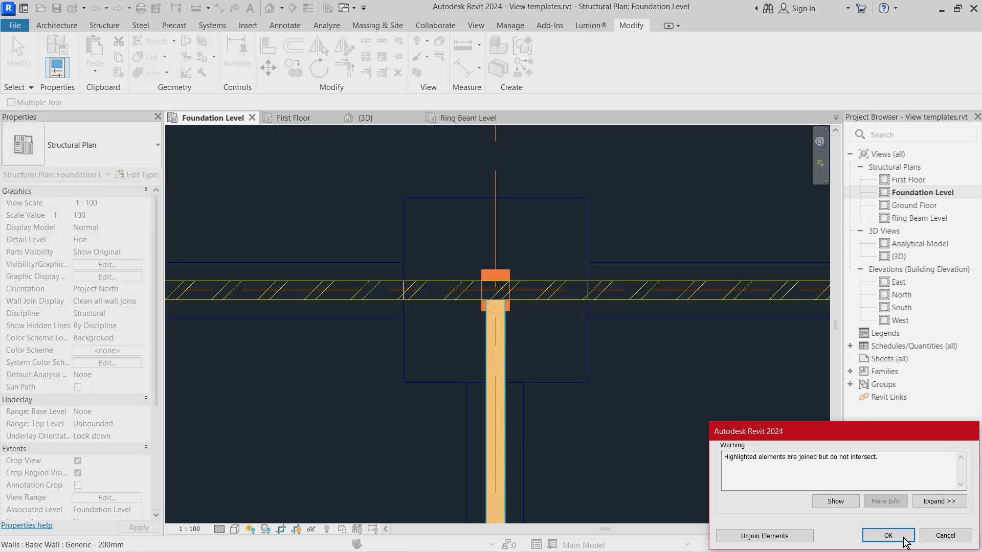
{"action": "left_click", "coordinate": [888, 535]}
Join the column at C-2 with the grid C wall and with the grid 2 wall.
{"action": "scroll", "coordinate": [532, 318], "scroll_direction": "up", "scroll_amount": 2}
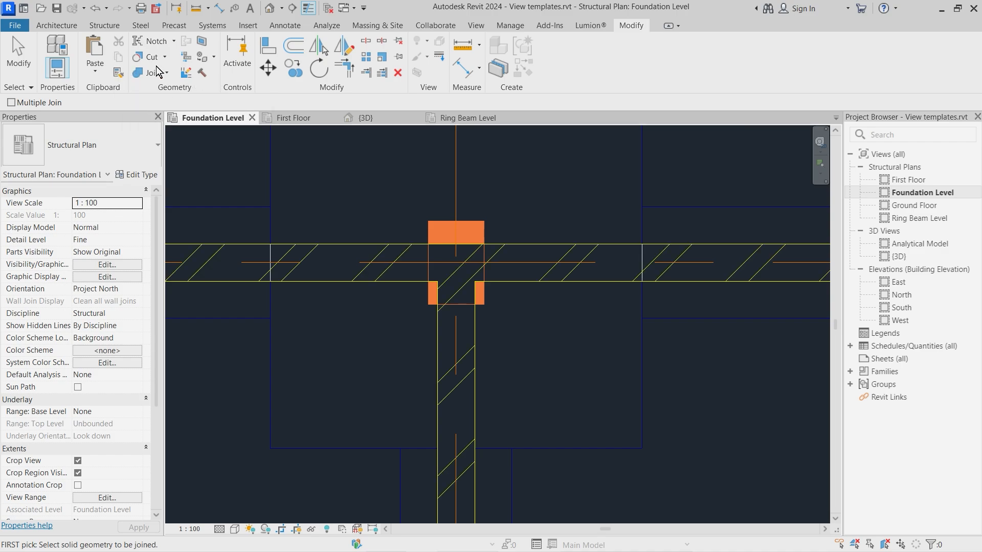
{"action": "left_click", "coordinate": [479, 301]}
{"action": "left_click", "coordinate": [517, 285]}
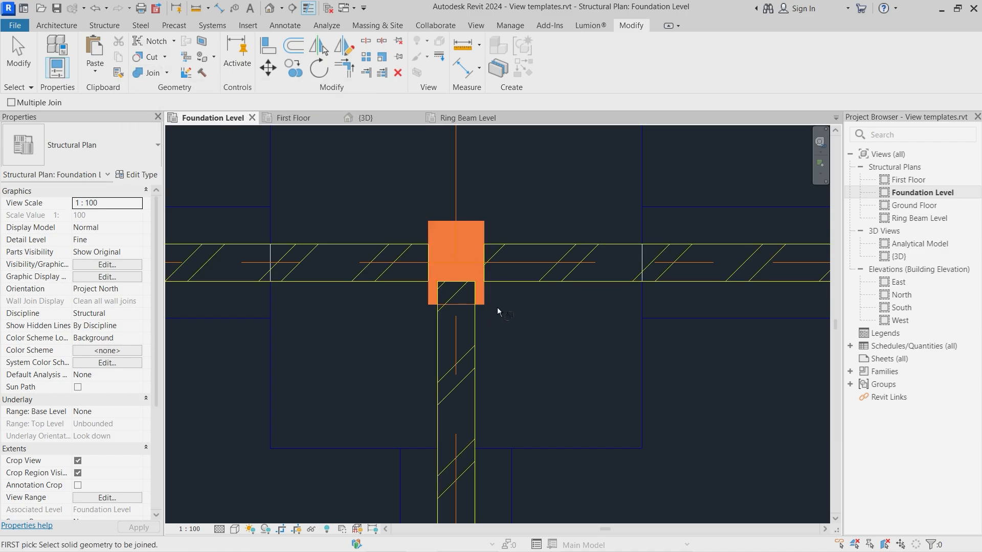
{"action": "left_click", "coordinate": [476, 334]}
{"action": "left_click", "coordinate": [486, 234]}
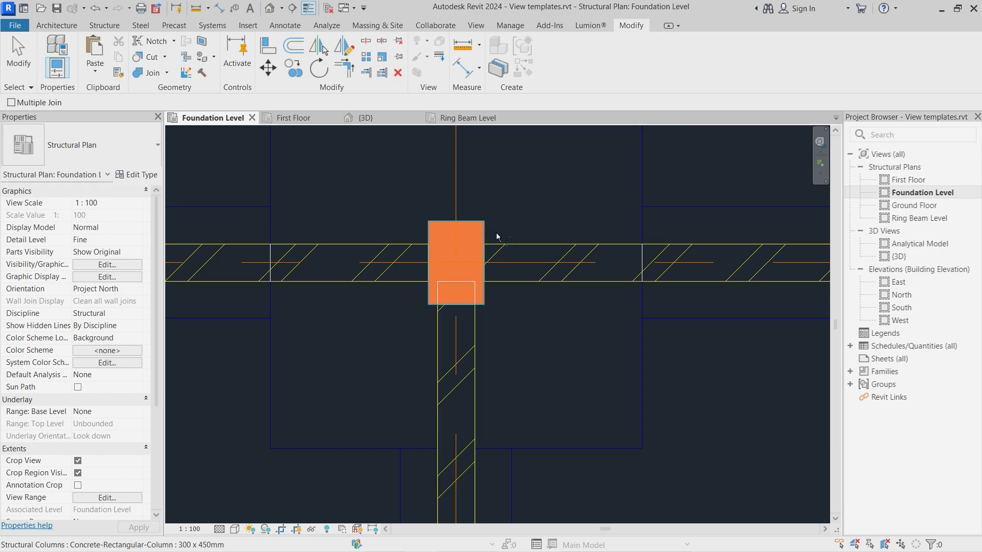
Join the column at C-1 with the grid C wall and with the grid 1 wall.
{"action": "scroll", "coordinate": [636, 245], "scroll_direction": "down", "scroll_amount": 5}
{"action": "scroll", "coordinate": [259, 245], "scroll_direction": "up", "scroll_amount": 5}
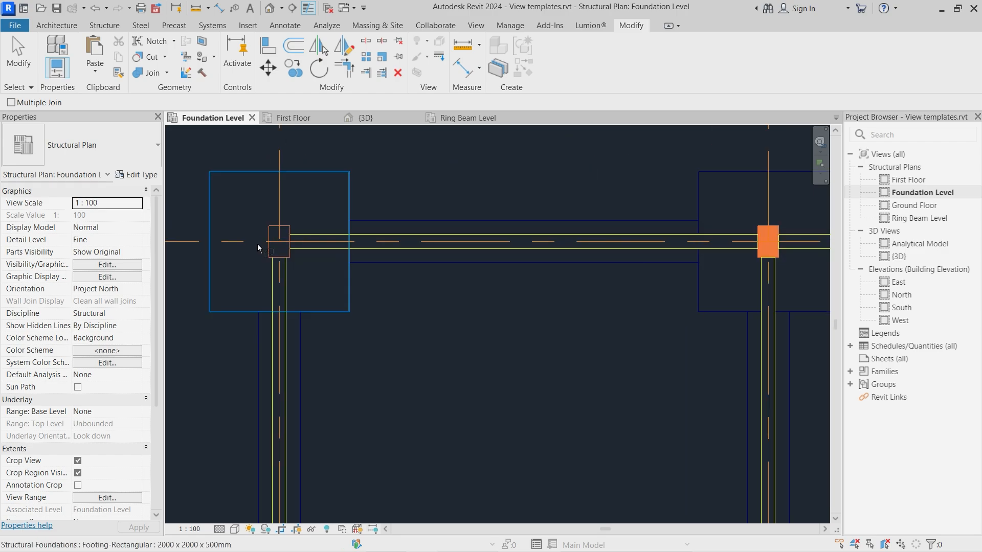
{"action": "left_click", "coordinate": [315, 264]}
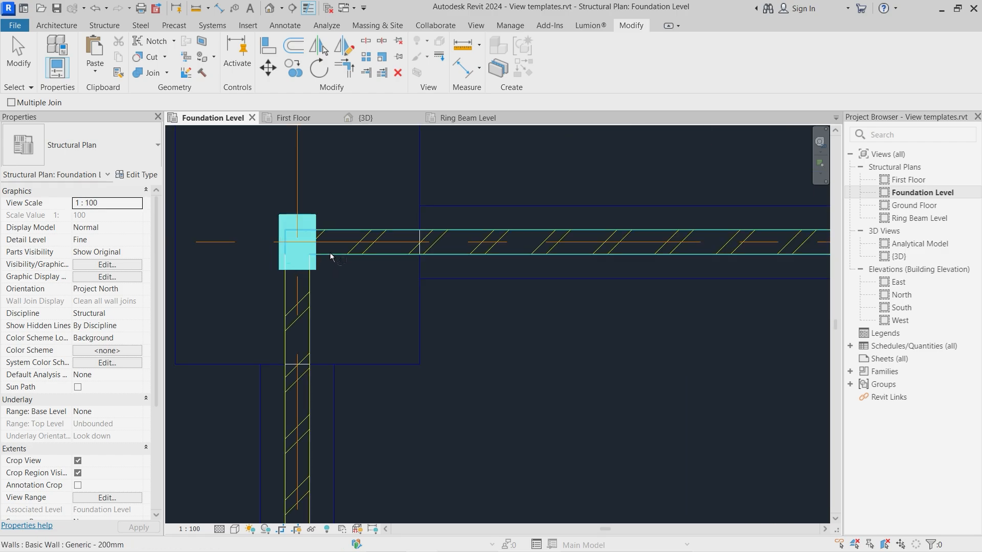
{"action": "left_click", "coordinate": [329, 252]}
{"action": "left_click", "coordinate": [309, 284]}
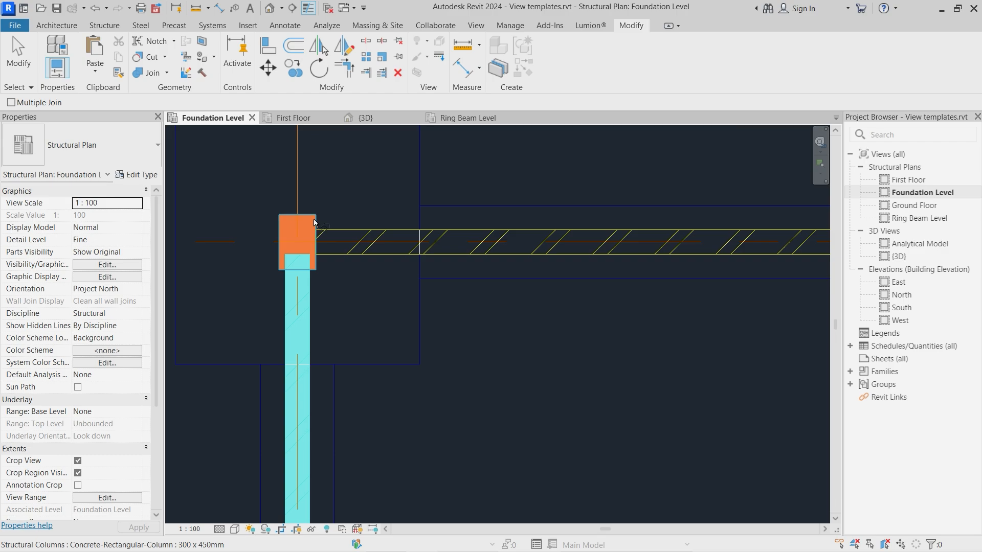
{"action": "left_click", "coordinate": [313, 231]}
{"action": "scroll", "coordinate": [580, 219], "scroll_direction": "down", "scroll_amount": 3}
{"action": "scroll", "coordinate": [439, 206], "scroll_direction": "down", "scroll_amount": 2}
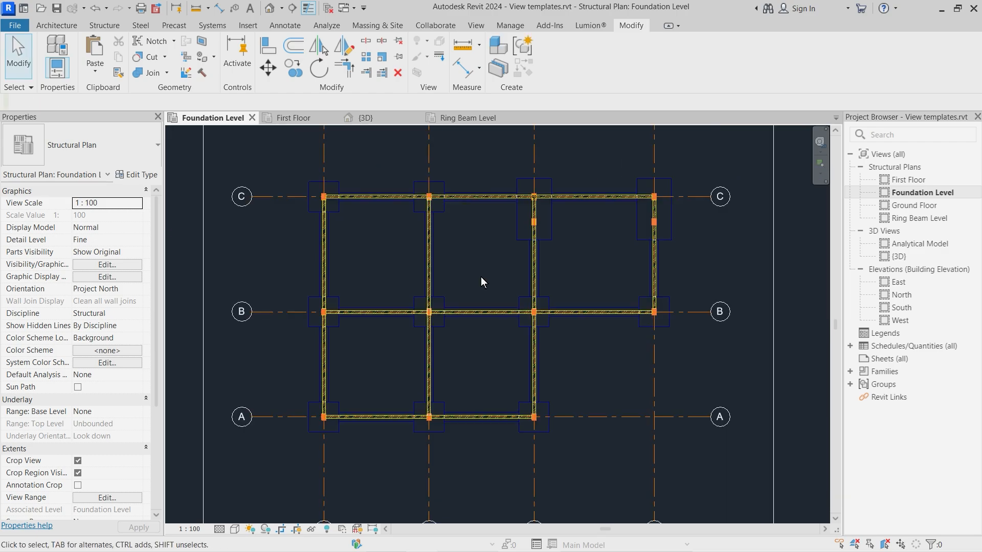
Examine the structural properties of the grid 1 wall.
{"action": "left_click", "coordinate": [321, 357]}
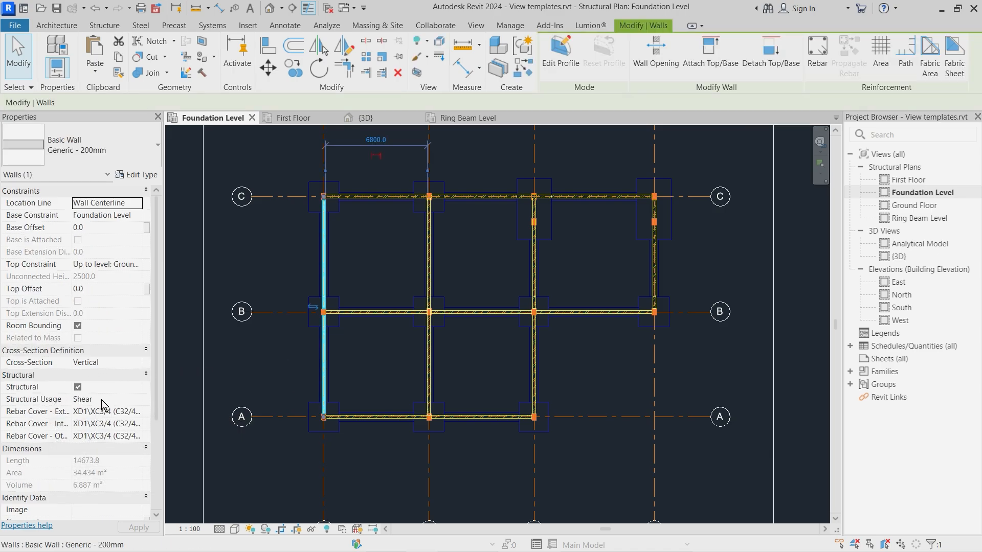
{"action": "left_click", "coordinate": [509, 262]}
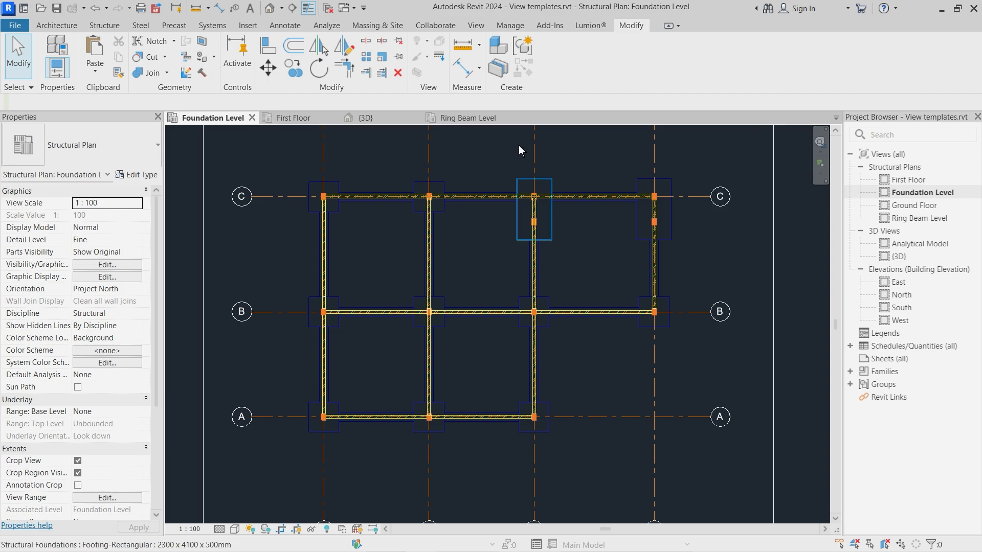
Delete every view template in the project except _Structural Floors.
{"action": "left_click", "coordinate": [476, 25]}
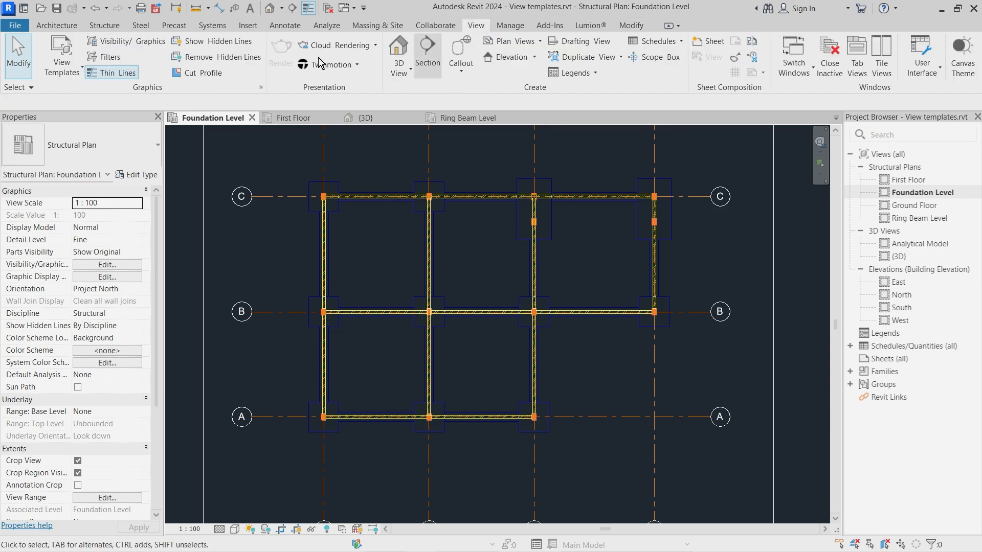
{"action": "left_click", "coordinate": [73, 75]}
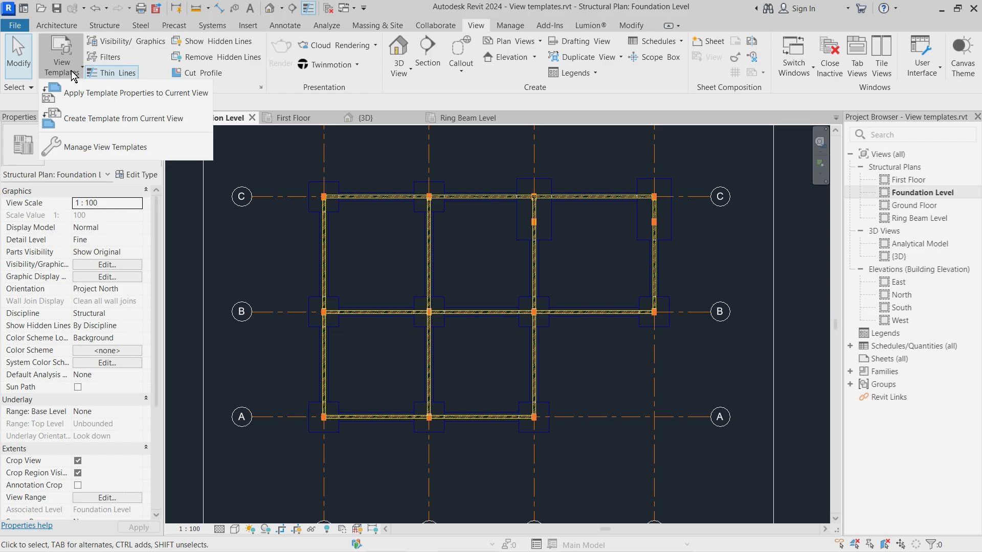
{"action": "left_click", "coordinate": [79, 148]}
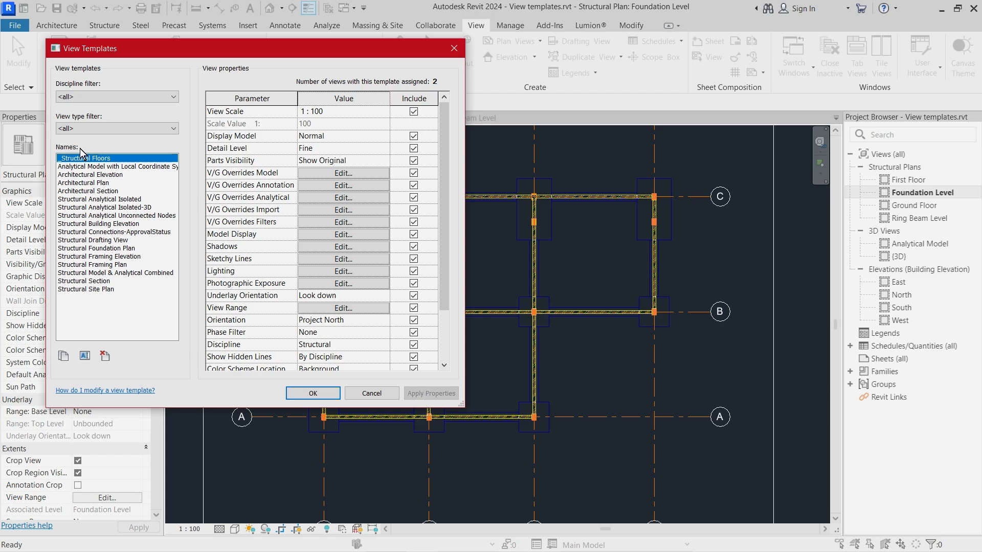
{"action": "left_click_drag", "start_coordinate": [188, 52], "coordinate": [359, 64]}
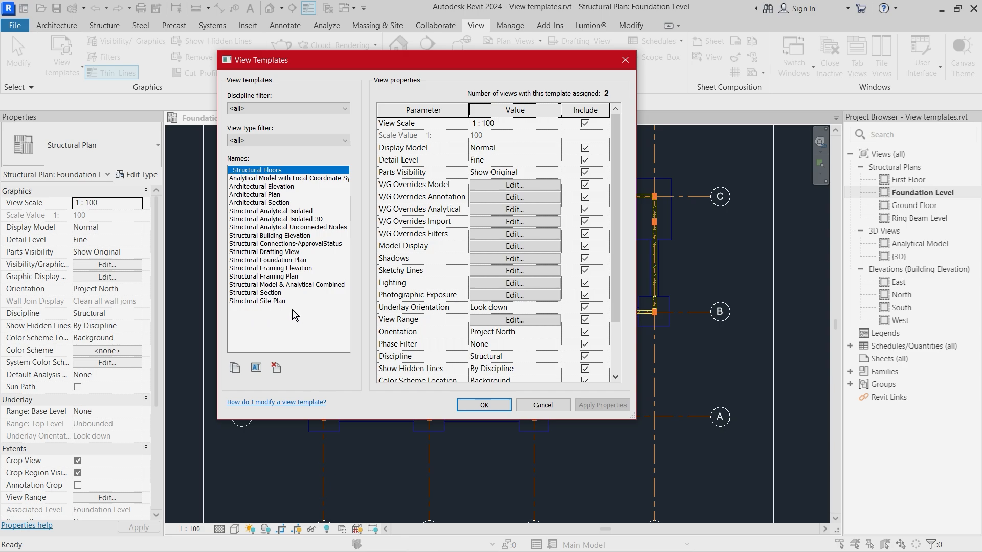
{"action": "left_click", "coordinate": [266, 260]}
{"action": "left_click", "coordinate": [264, 228]}
{"action": "left_click", "coordinate": [277, 302]}
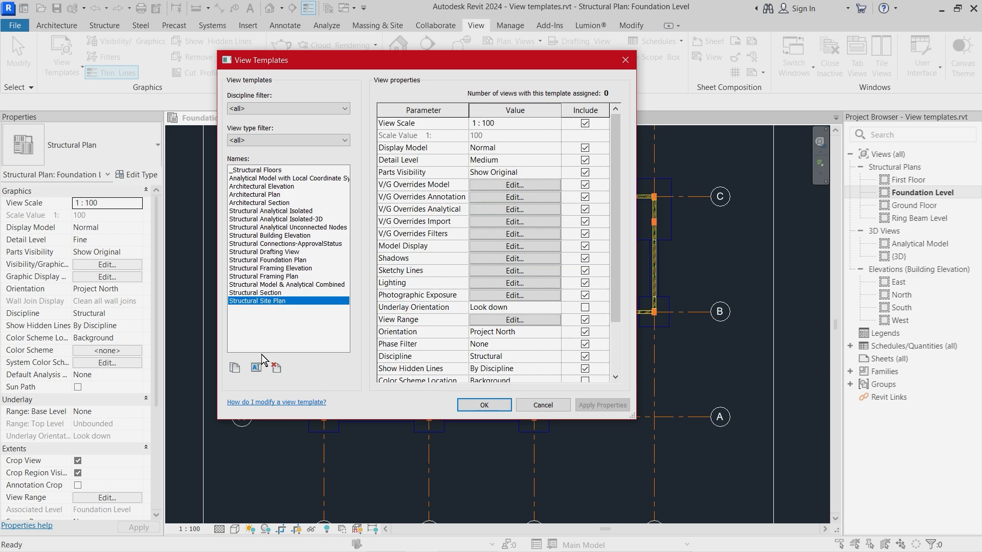
{"action": "key", "text": "shift+Up"}
{"action": "left_click", "coordinate": [276, 368]}
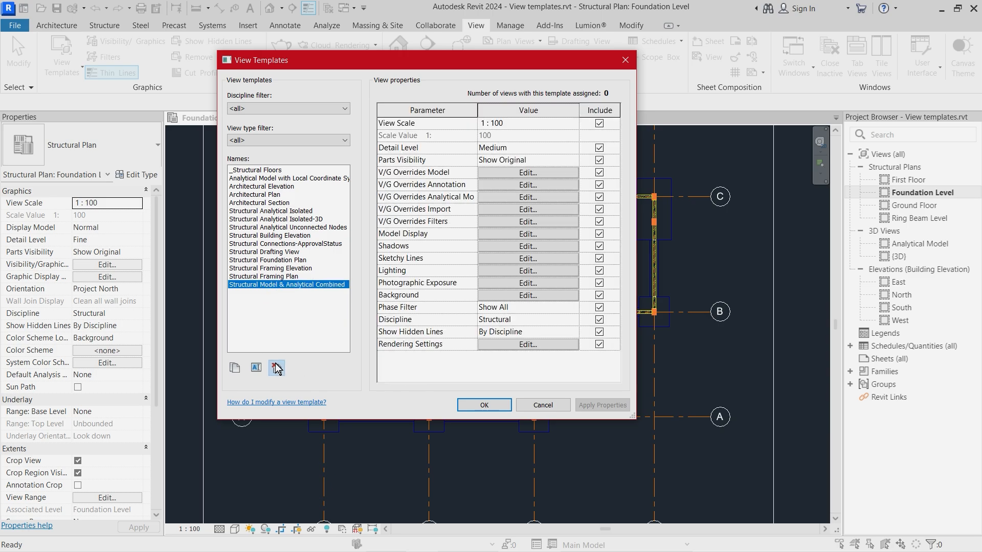
{"action": "key", "text": "shift+Up"}
{"action": "left_click", "coordinate": [276, 368]}
{"action": "key", "text": "shift+Up"}
{"action": "left_click", "coordinate": [276, 368]}
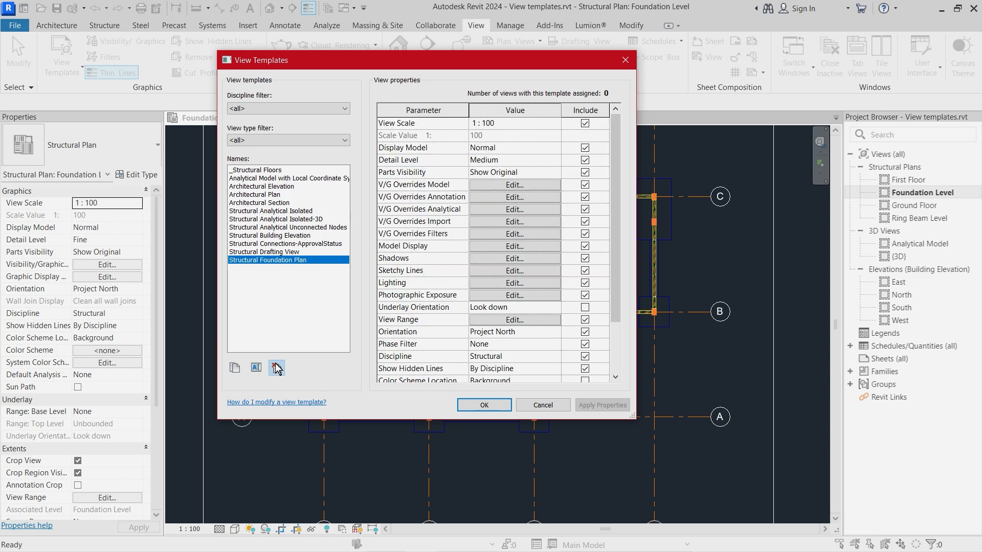
{"action": "key", "text": "shift+Up"}
{"action": "left_click", "coordinate": [276, 368]}
{"action": "key", "text": "shift+Up"}
{"action": "left_click", "coordinate": [276, 367]}
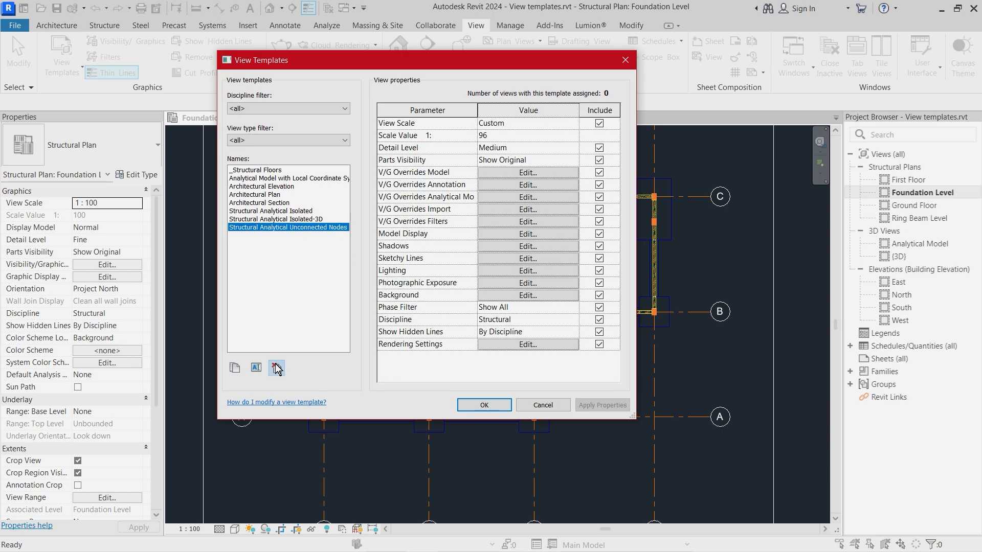
{"action": "key", "text": "shift+Up"}
{"action": "left_click", "coordinate": [276, 368]}
{"action": "key", "text": "shift+Up"}
{"action": "left_click", "coordinate": [276, 368]}
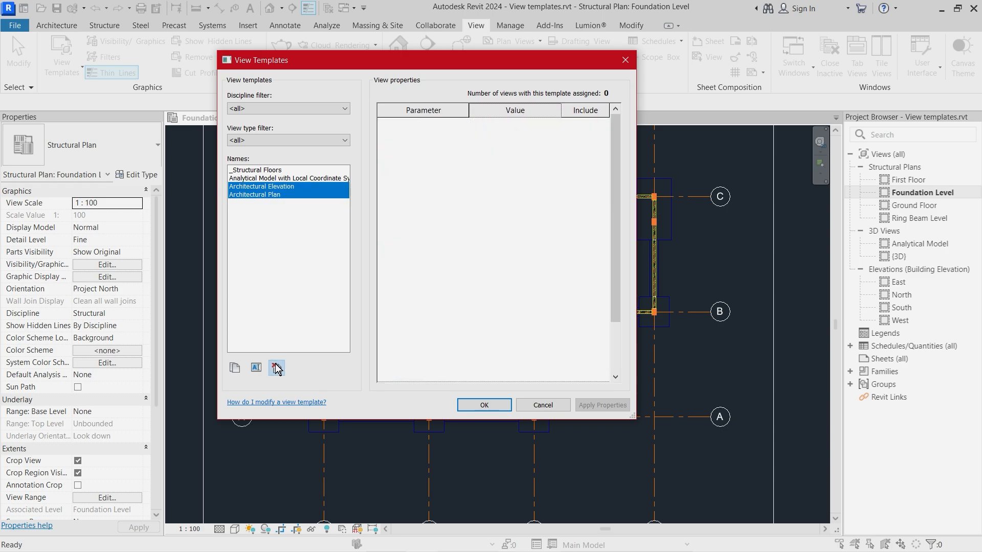
{"action": "left_click", "coordinate": [276, 368]}
{"action": "key", "text": "shift+Up"}
{"action": "left_click", "coordinate": [276, 368]}
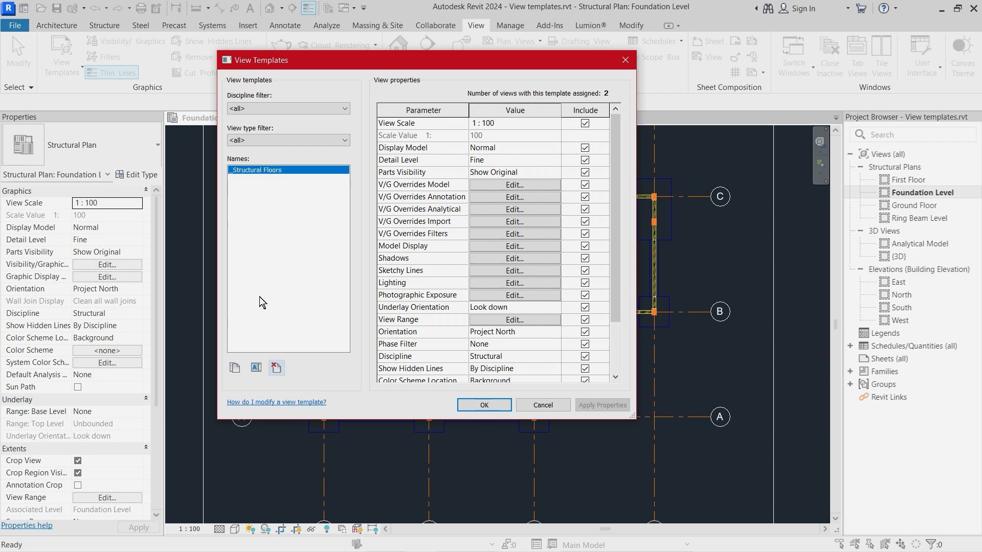
Duplicate the _Structural Floors view template under the name _Structural Foundations.
{"action": "left_click", "coordinate": [234, 368]}
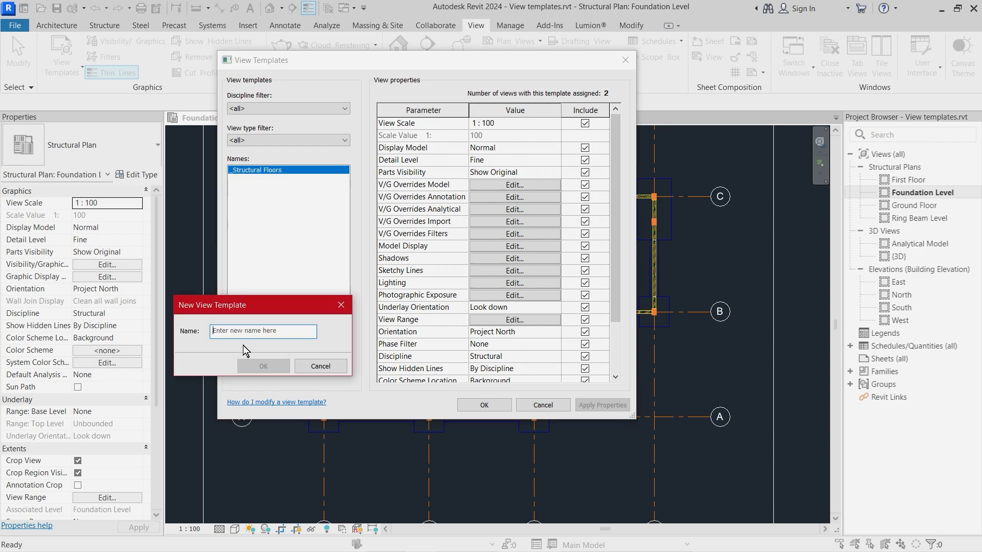
{"action": "type", "text": "_Structural Foundations"}
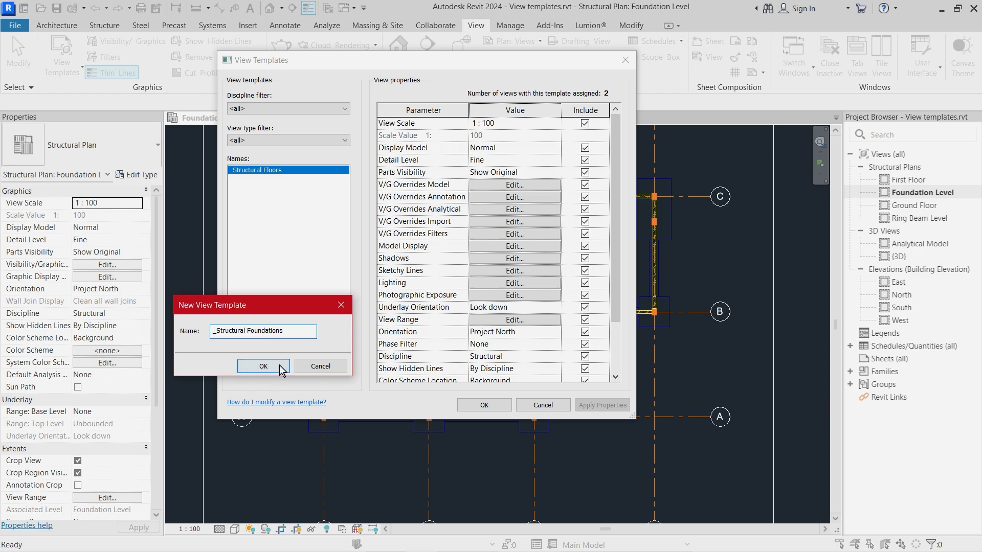
{"action": "left_click", "coordinate": [265, 367]}
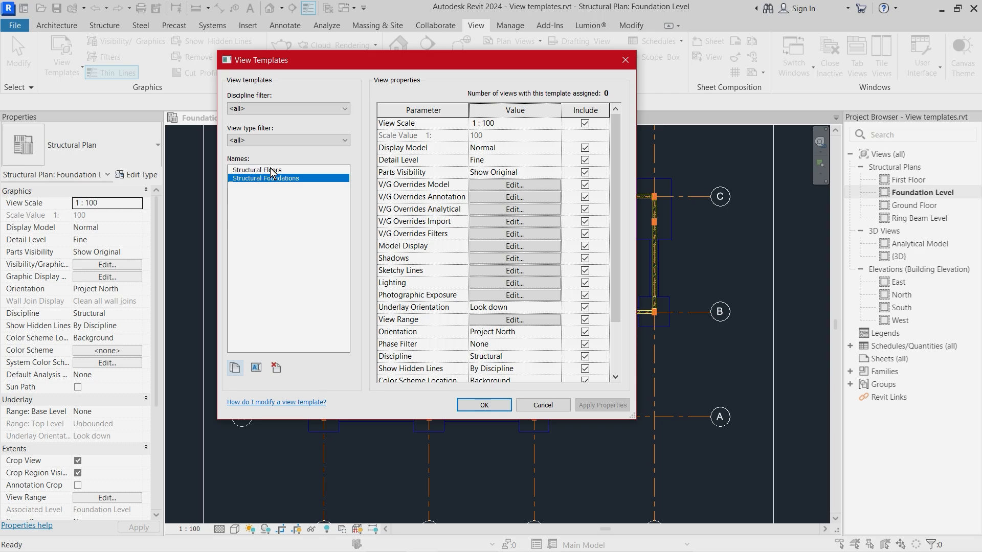
In the _Structural Foundations template's model overrides, set the projection line colour of the Structural Foundations category to red.
{"action": "left_click", "coordinate": [489, 186]}
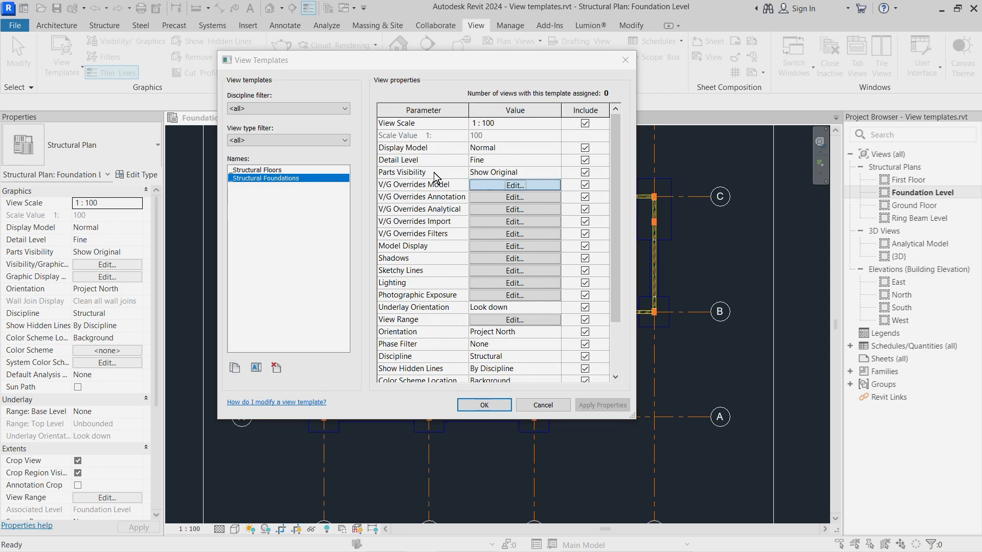
{"action": "left_click_drag", "start_coordinate": [470, 199], "coordinate": [472, 330]}
{"action": "left_click", "coordinate": [180, 304]}
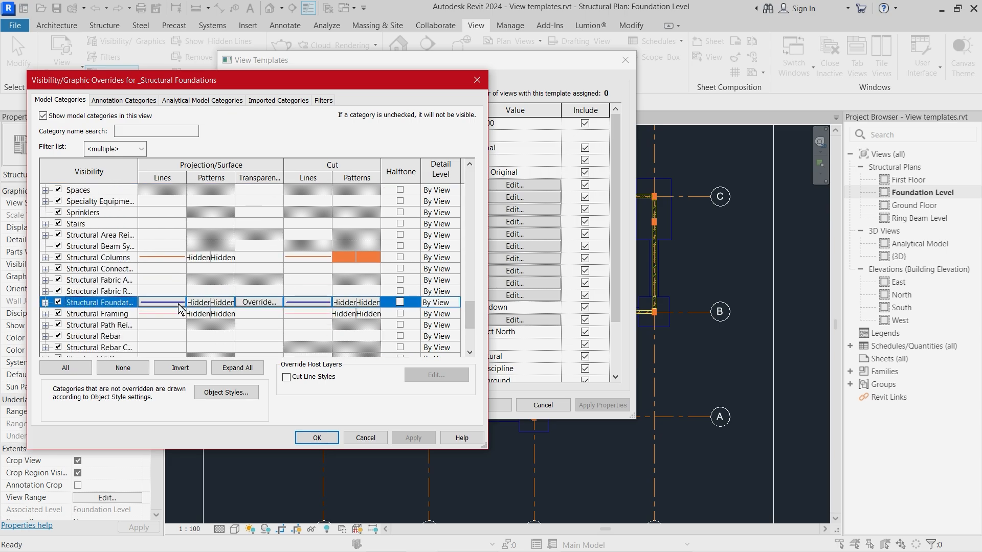
{"action": "double_click", "coordinate": [158, 302]}
{"action": "left_click", "coordinate": [321, 239]}
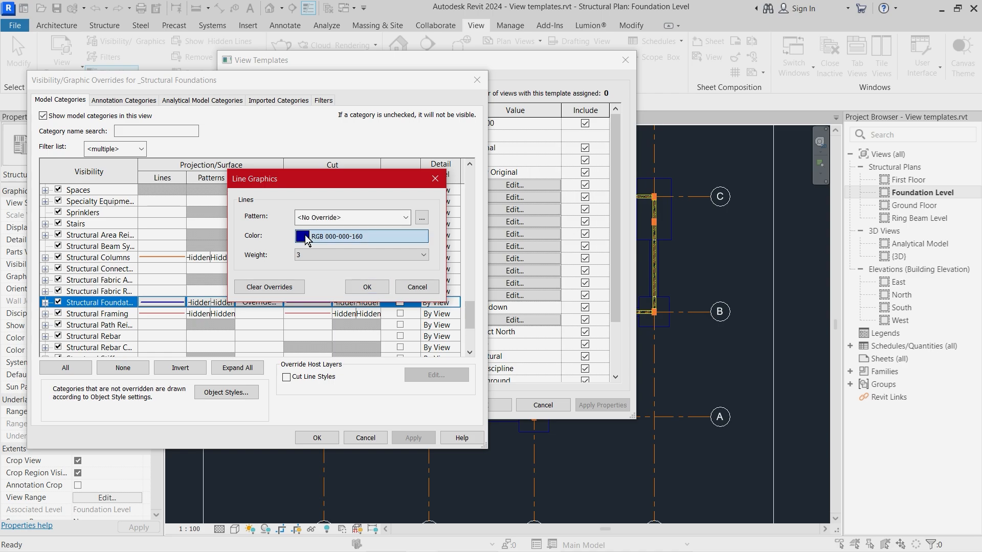
{"action": "left_click", "coordinate": [211, 163]}
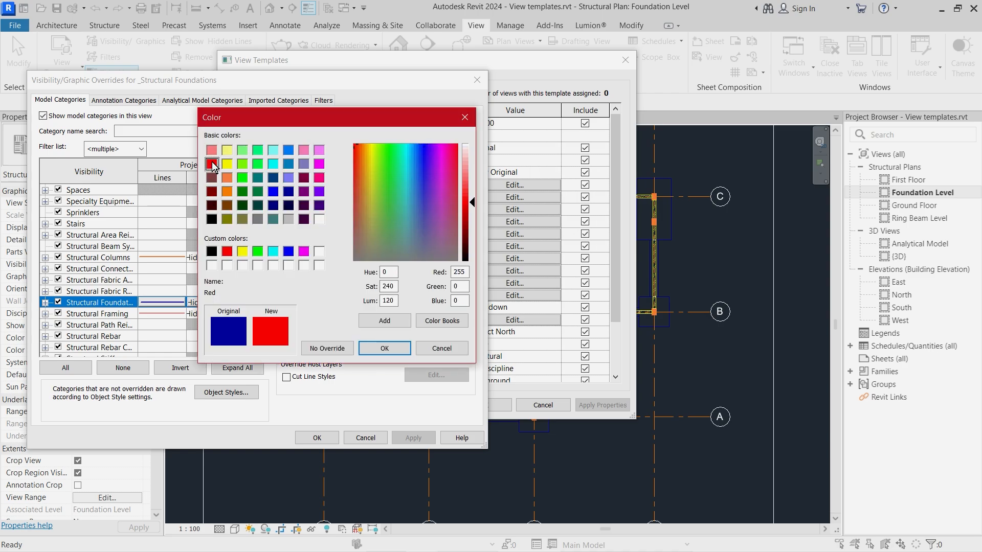
{"action": "left_click", "coordinate": [390, 350]}
{"action": "left_click", "coordinate": [350, 290]}
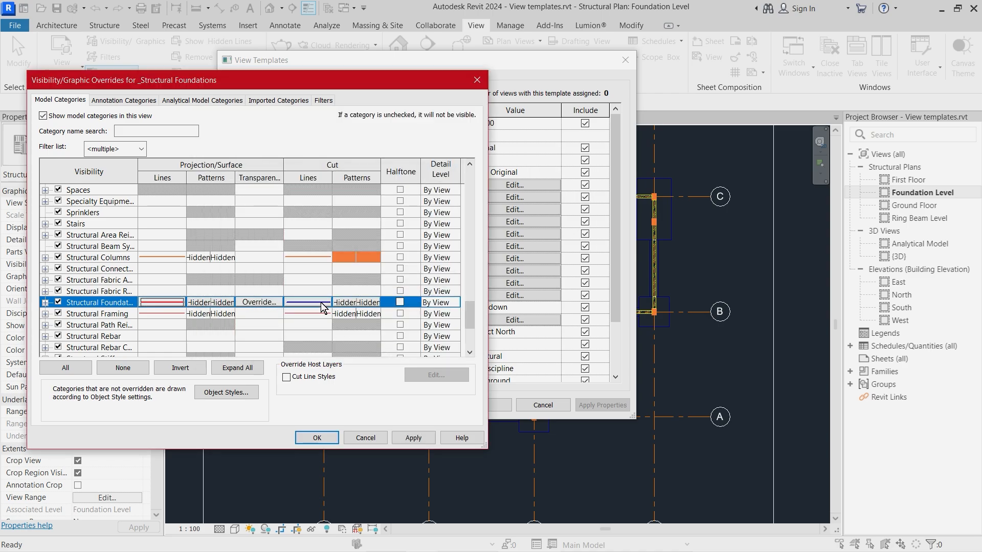
Set the Structural Foundations category's cut line colour to red and save the view template changes.
{"action": "double_click", "coordinate": [322, 305]}
{"action": "left_click", "coordinate": [303, 236]}
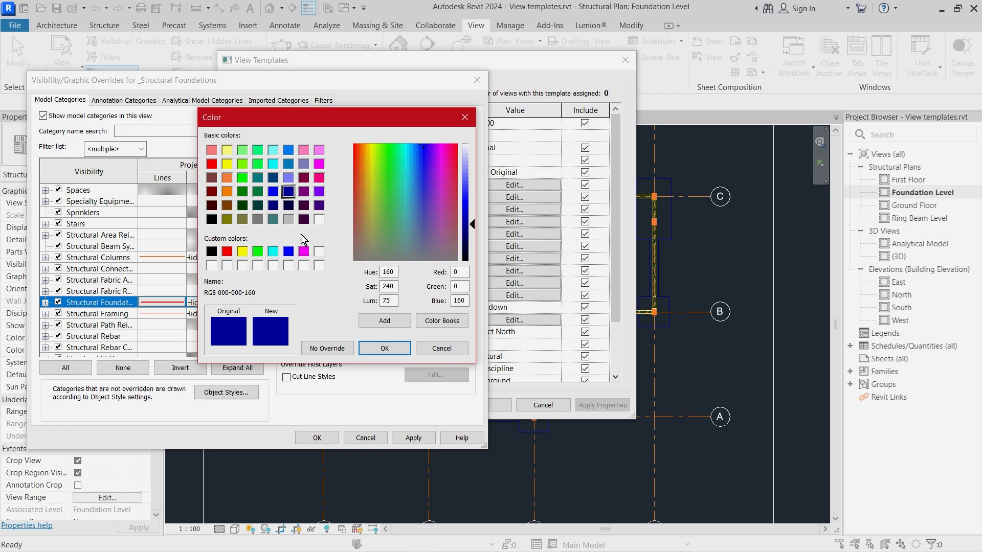
{"action": "left_click", "coordinate": [227, 251]}
{"action": "left_click", "coordinate": [378, 350]}
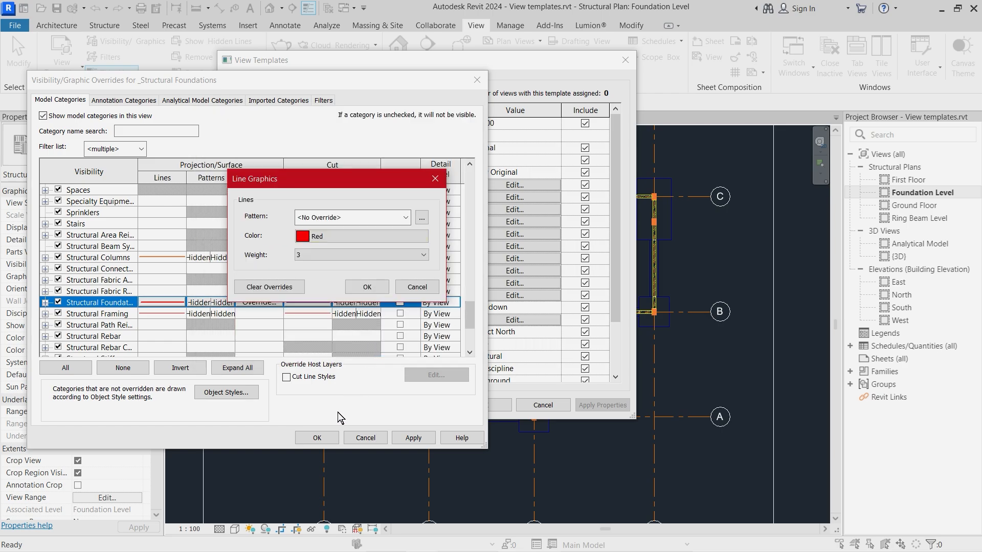
{"action": "left_click", "coordinate": [366, 289]}
{"action": "left_click", "coordinate": [318, 437]}
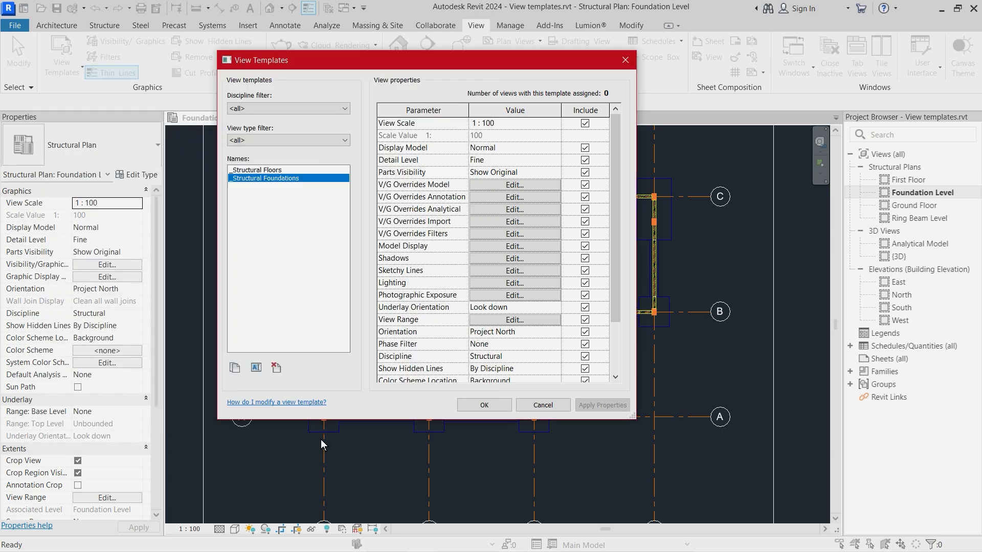
{"action": "left_click", "coordinate": [475, 406]}
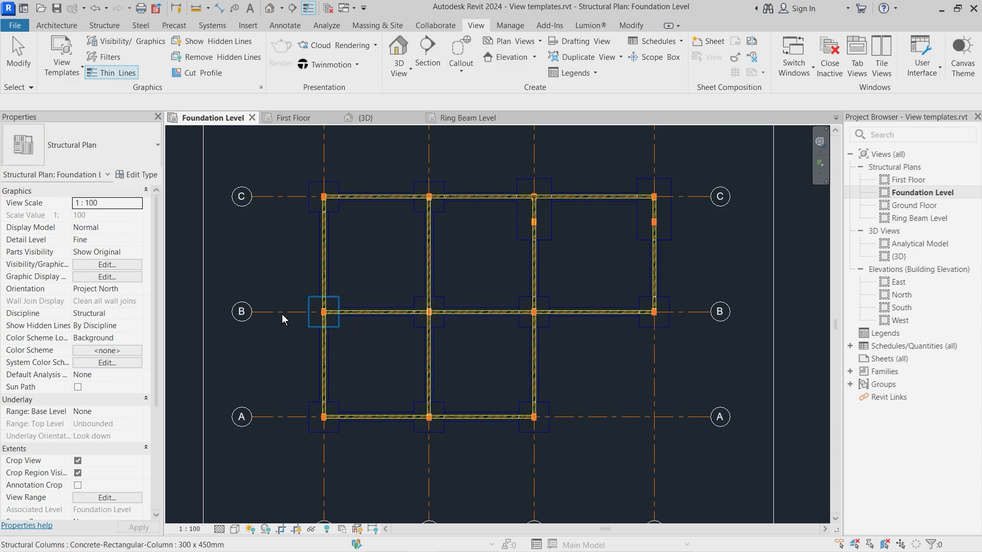
Assign the _Structural Foundations view template to the Foundation Level plan.
{"action": "scroll", "coordinate": [115, 416], "scroll_direction": "down", "scroll_amount": 5}
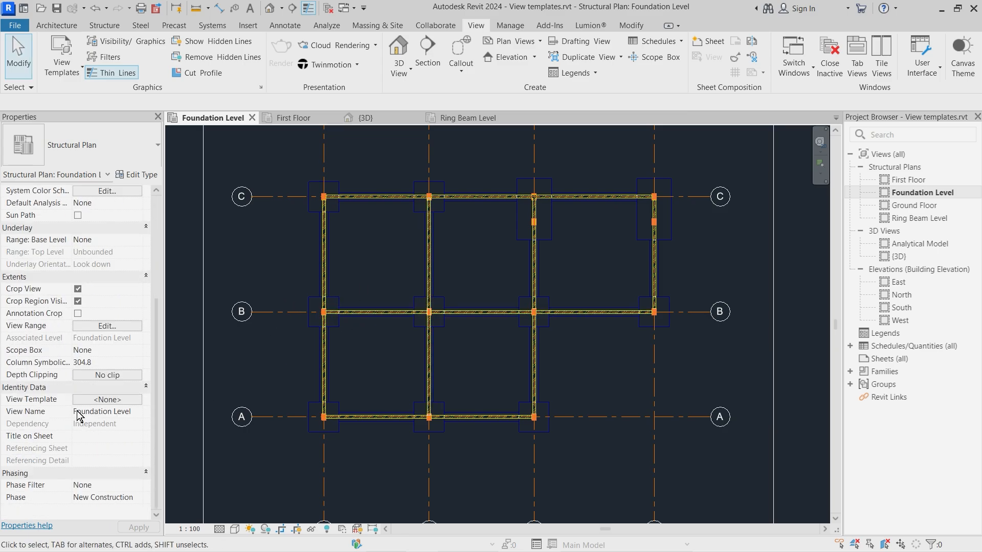
{"action": "left_click", "coordinate": [85, 400]}
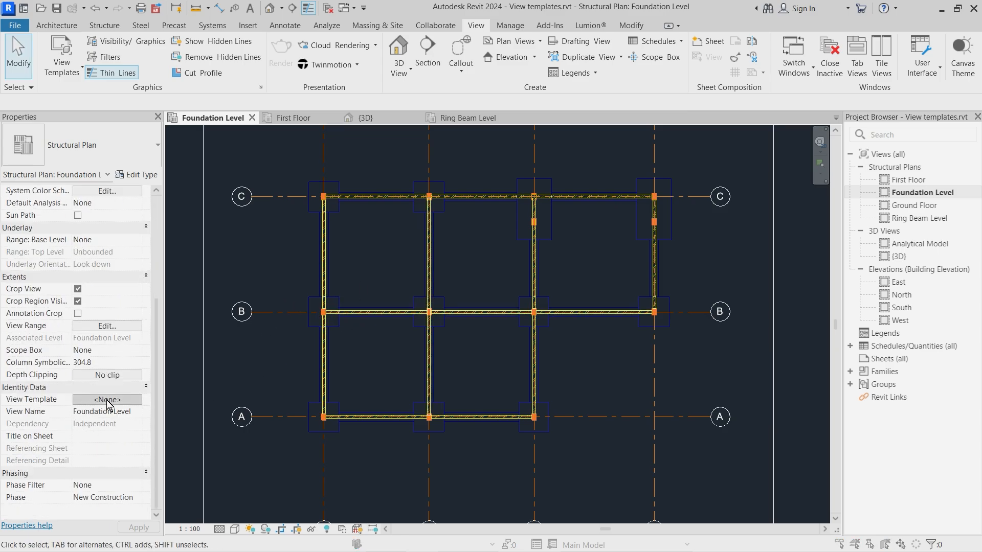
{"action": "left_click", "coordinate": [257, 186]}
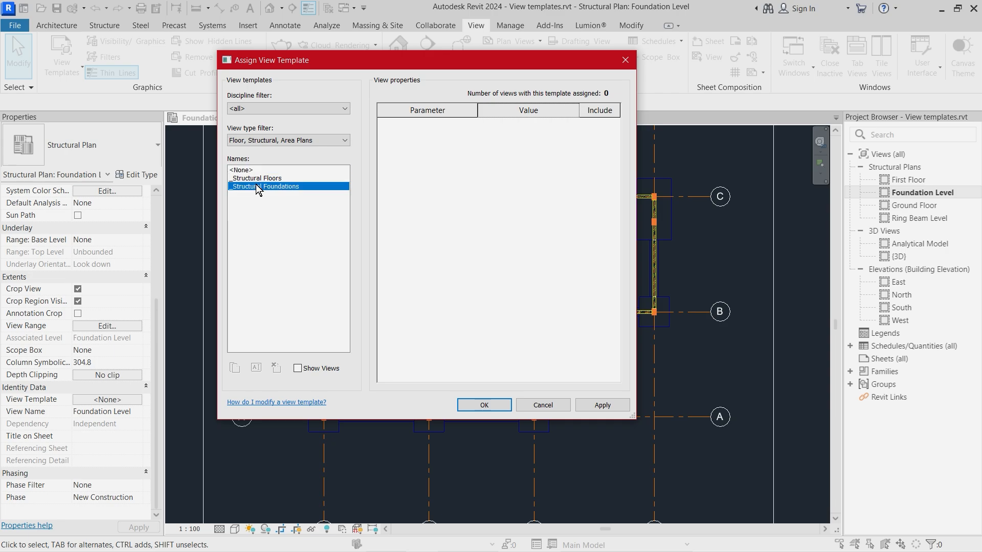
{"action": "left_click", "coordinate": [481, 402]}
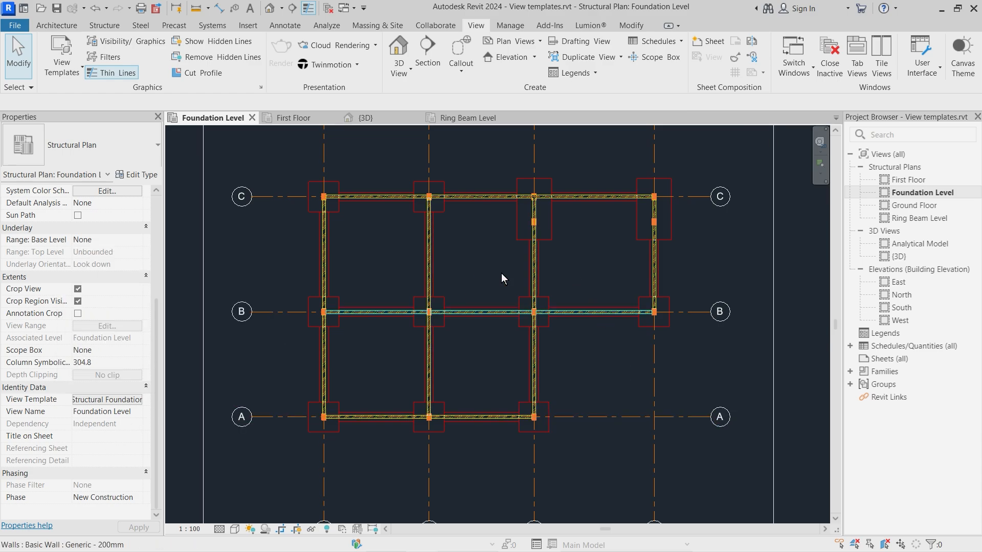
Check the scale, detail level and visual style choices of the Foundation Level view under the assigned template.
{"action": "left_click", "coordinate": [187, 529]}
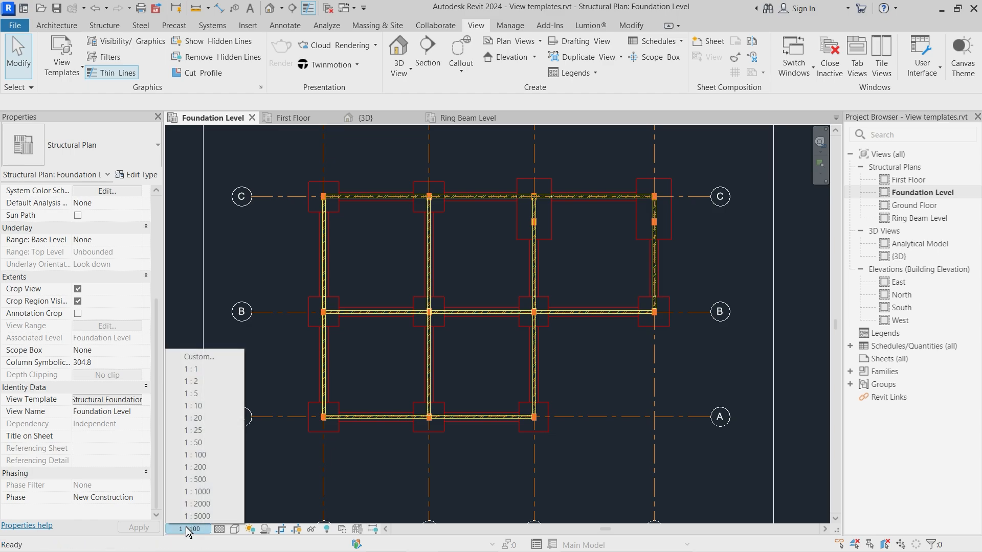
{"action": "left_click", "coordinate": [220, 529]}
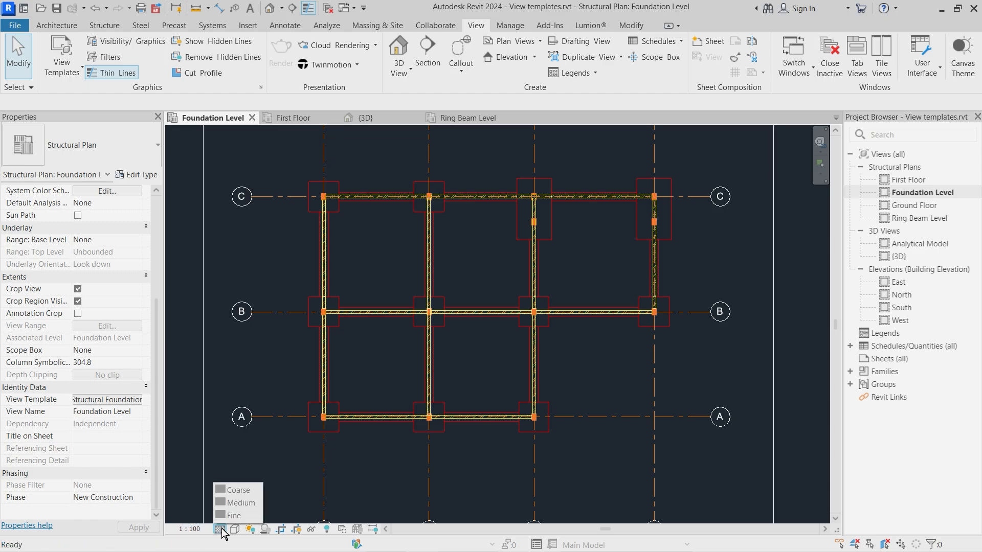
{"action": "left_click", "coordinate": [234, 529]}
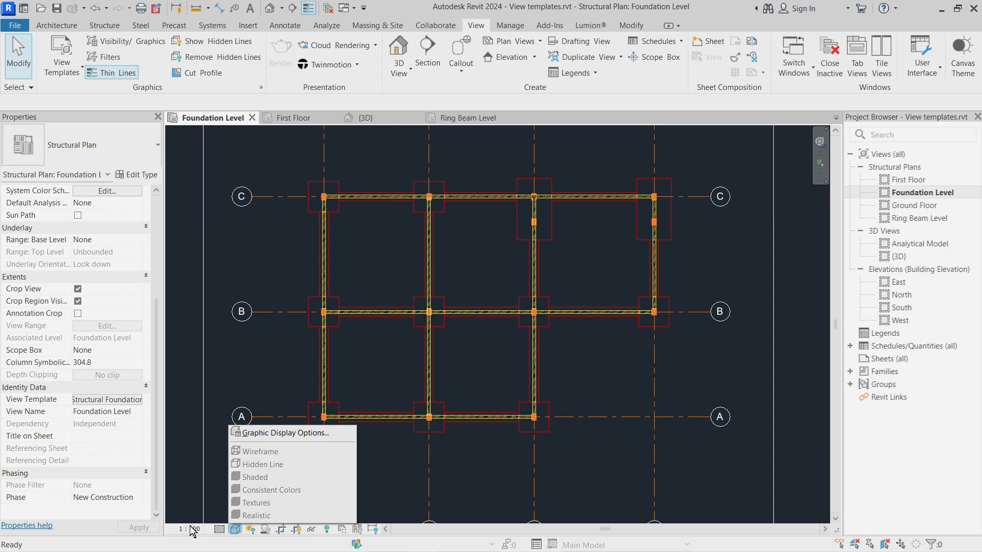
Exclude the View Scale parameter from the _Structural Foundations view template.
{"action": "left_click", "coordinate": [93, 397]}
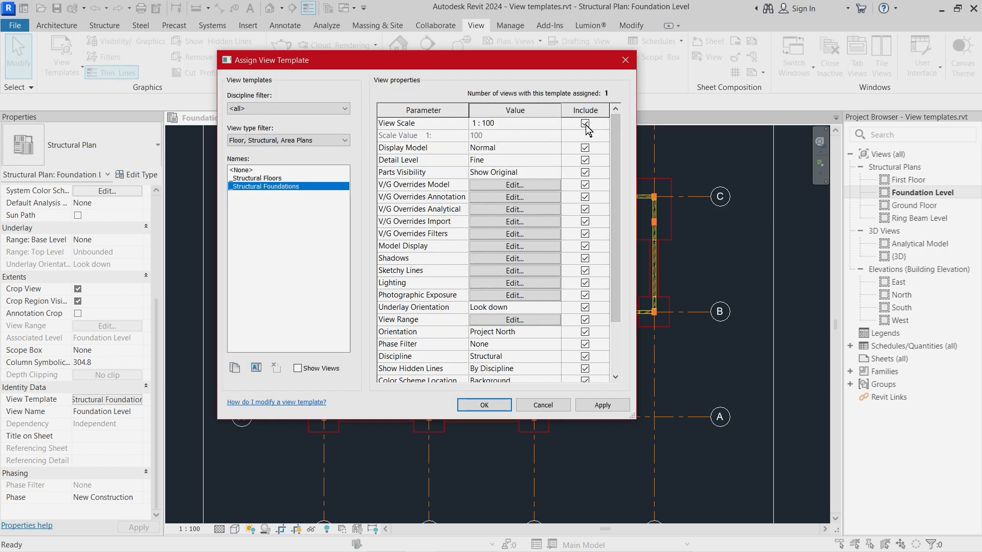
{"action": "left_click", "coordinate": [585, 124]}
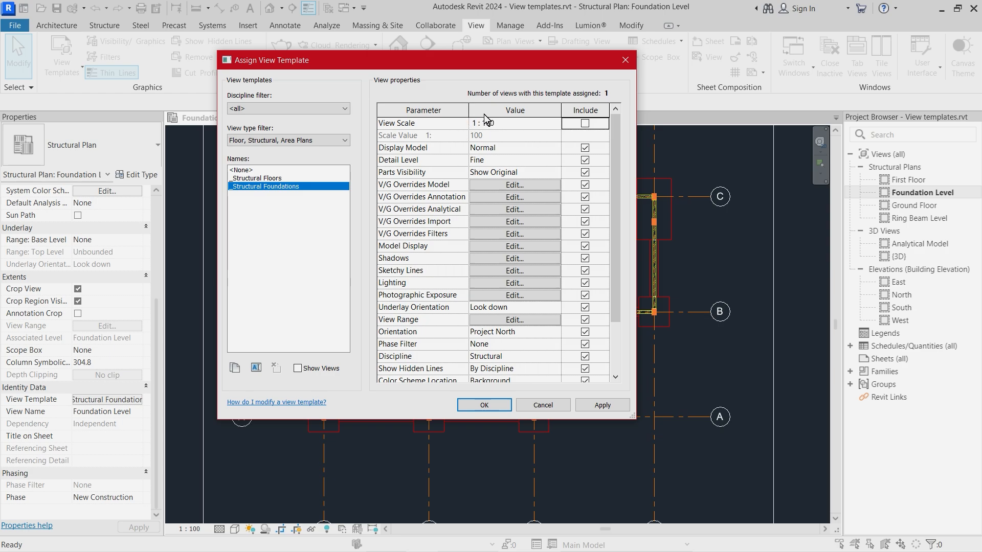
{"action": "left_click", "coordinate": [471, 402]}
Check the scale choices and graphic display options of the Foundation Level view under the assigned template.
{"action": "left_click", "coordinate": [193, 530]}
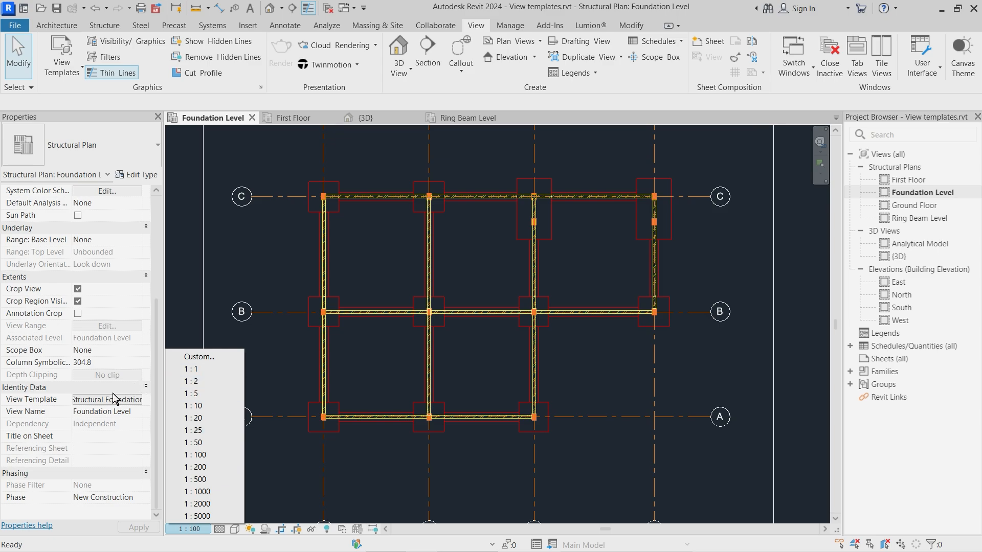
{"action": "left_click", "coordinate": [273, 370]}
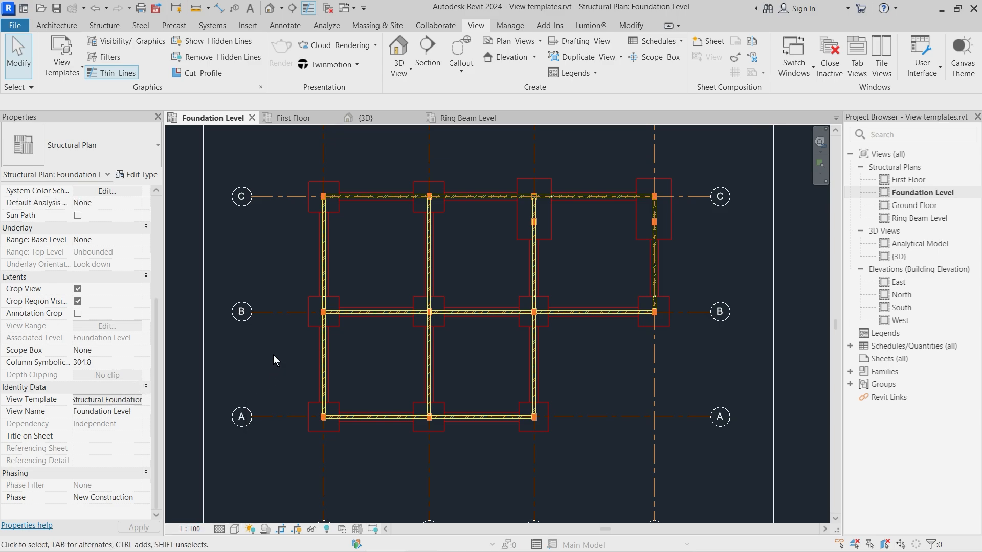
{"action": "left_click", "coordinate": [236, 529]}
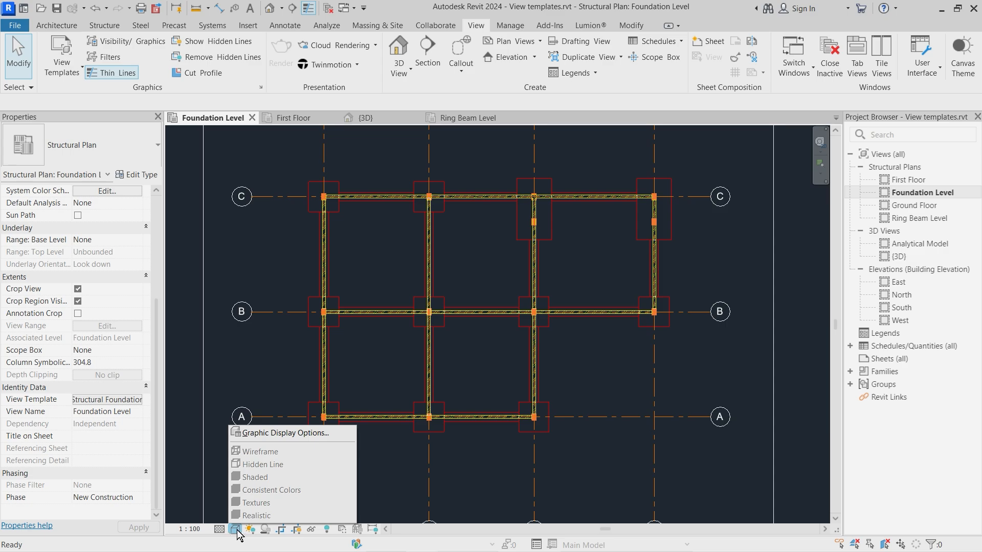
{"action": "left_click", "coordinate": [271, 435]}
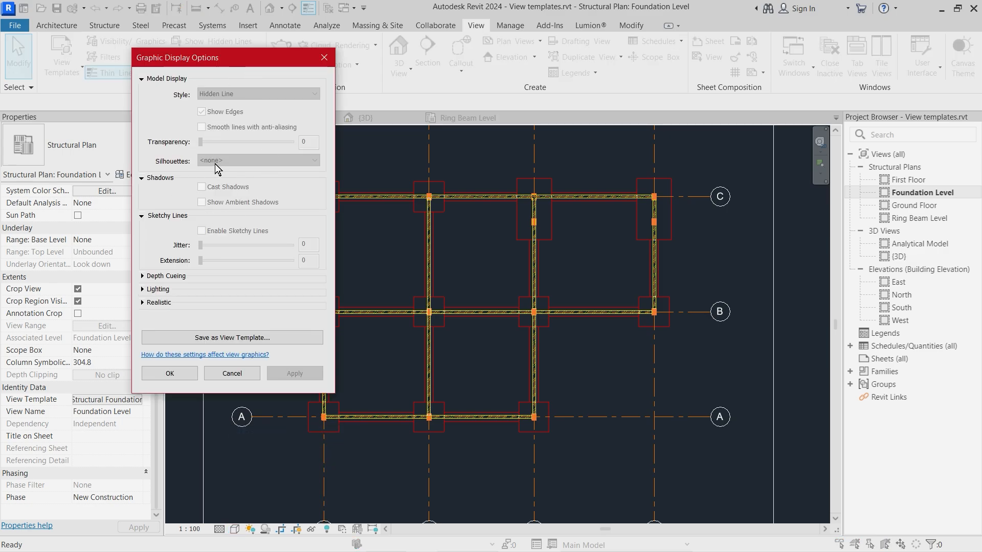
{"action": "left_click", "coordinate": [238, 373]}
Enable smooth lines with anti-aliasing in the Model Display settings of the _Structural Foundations view template.
{"action": "scroll", "coordinate": [621, 358], "scroll_direction": "down", "scroll_amount": 3}
{"action": "scroll", "coordinate": [434, 346], "scroll_direction": "up", "scroll_amount": 3}
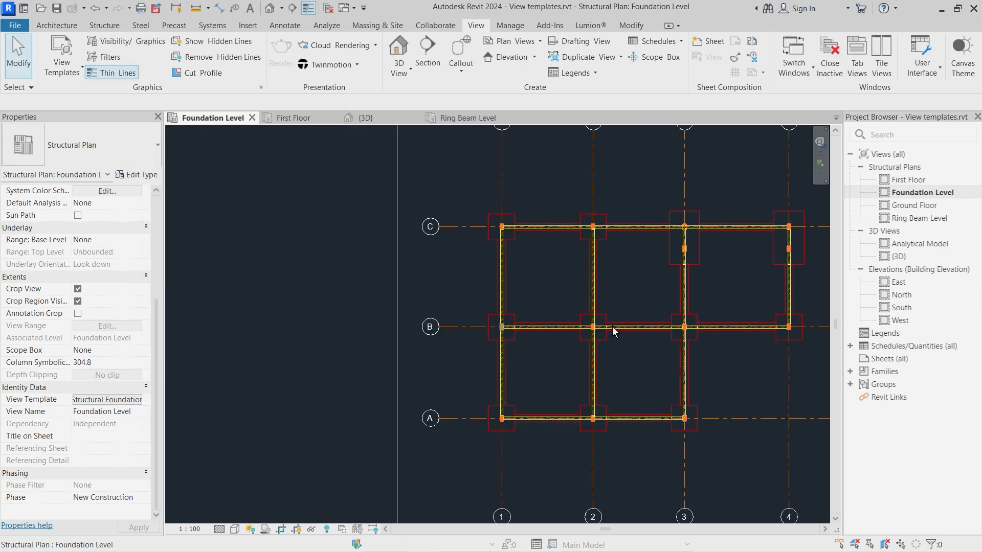
{"action": "scroll", "coordinate": [612, 326], "scroll_direction": "up", "scroll_amount": 2}
{"action": "scroll", "coordinate": [451, 355], "scroll_direction": "up", "scroll_amount": 2}
{"action": "left_click", "coordinate": [131, 400]}
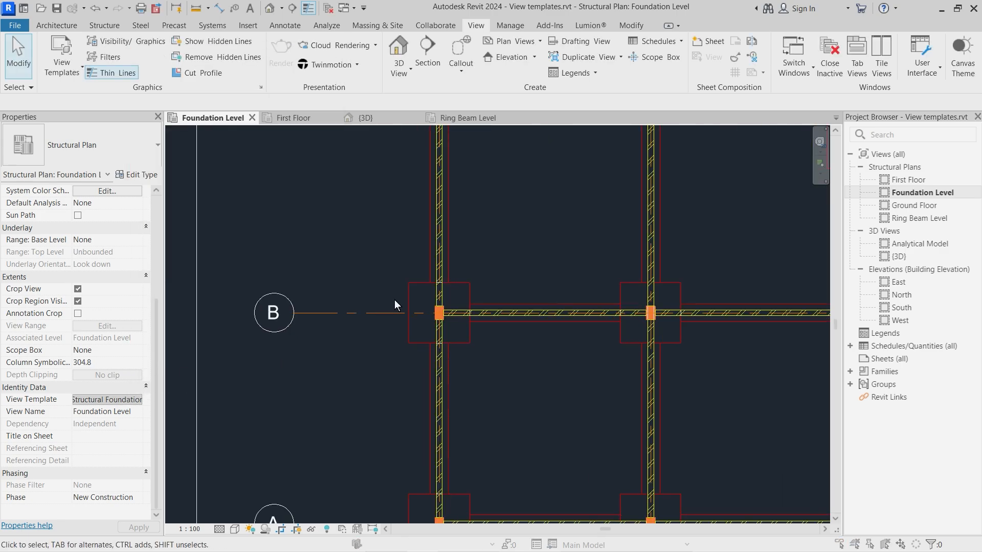
{"action": "left_click_drag", "start_coordinate": [504, 60], "coordinate": [352, 98]}
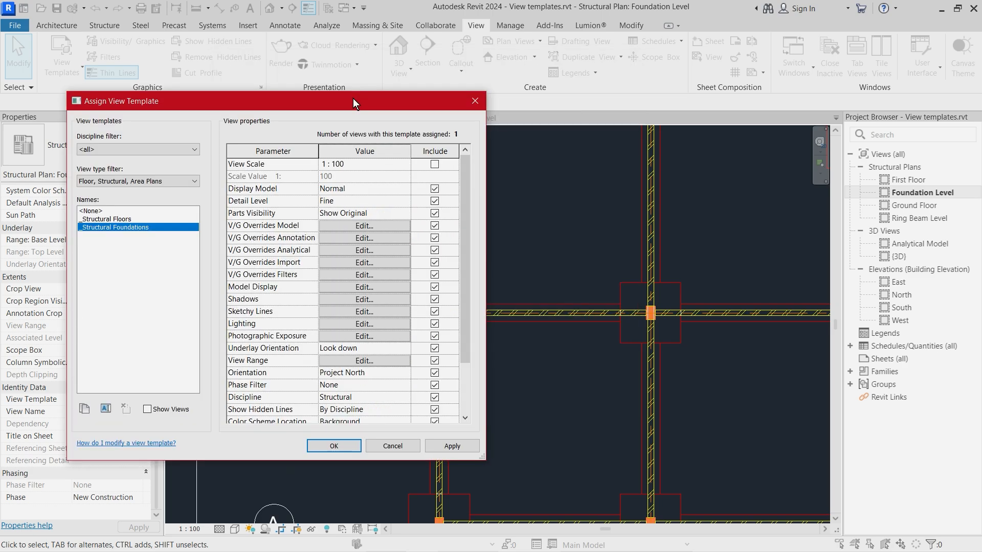
{"action": "scroll", "coordinate": [301, 332], "scroll_direction": "down", "scroll_amount": 2}
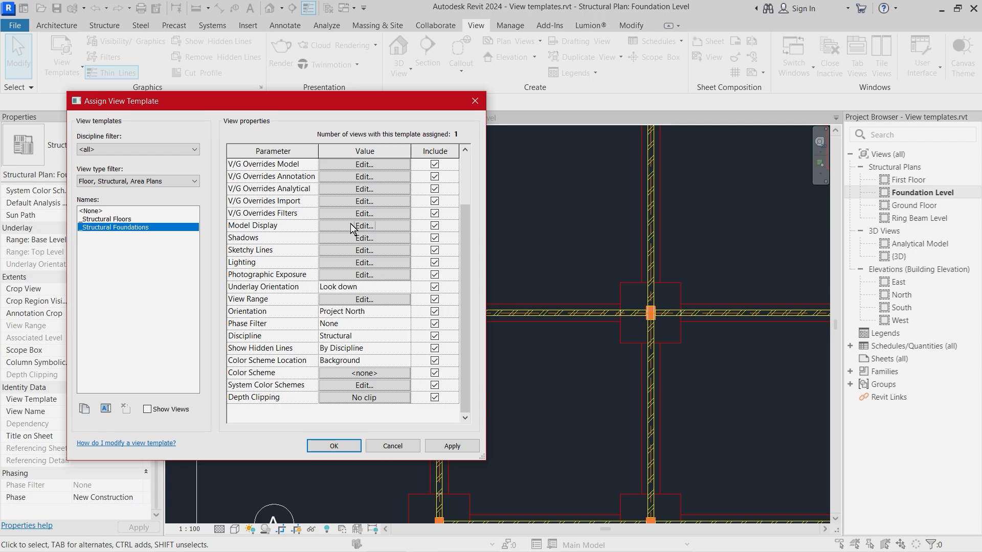
{"action": "left_click", "coordinate": [352, 226]}
{"action": "left_click", "coordinate": [327, 170]}
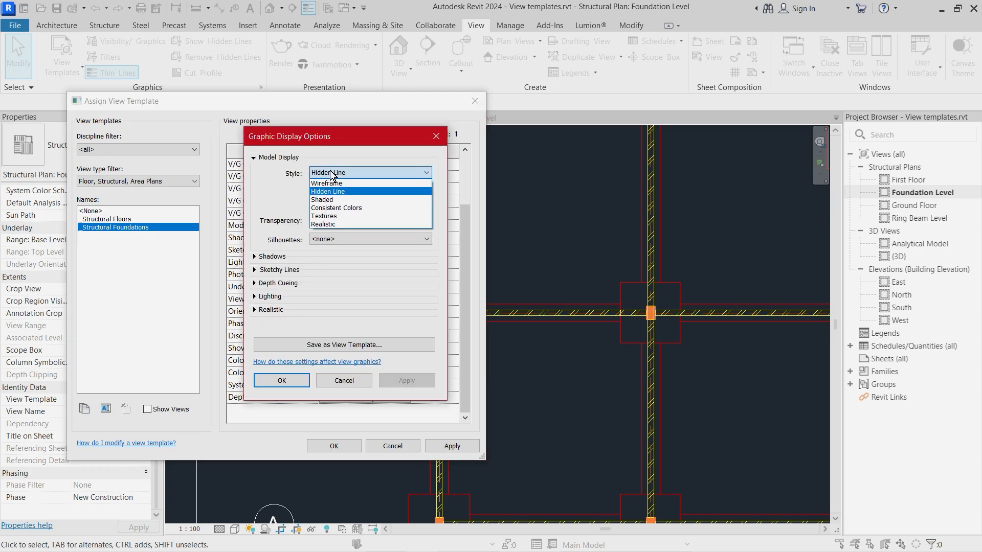
{"action": "left_click", "coordinate": [330, 171]}
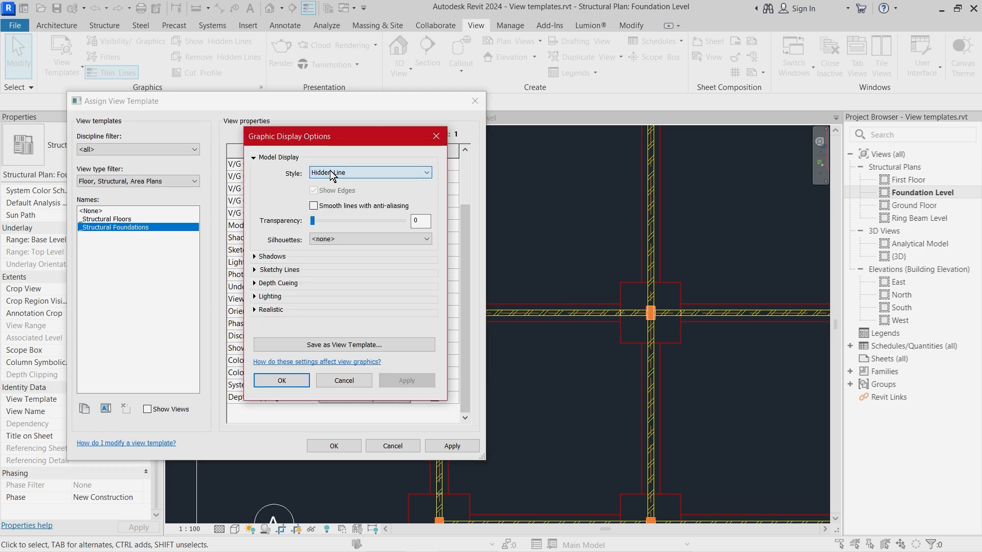
{"action": "left_click", "coordinate": [326, 210]}
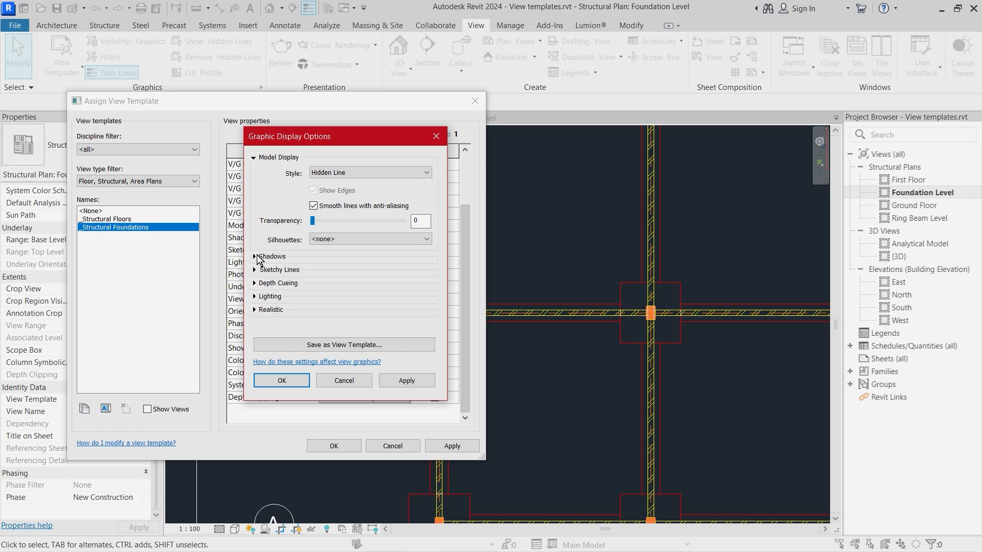
{"action": "left_click", "coordinate": [254, 257]}
{"action": "left_click", "coordinate": [255, 294]}
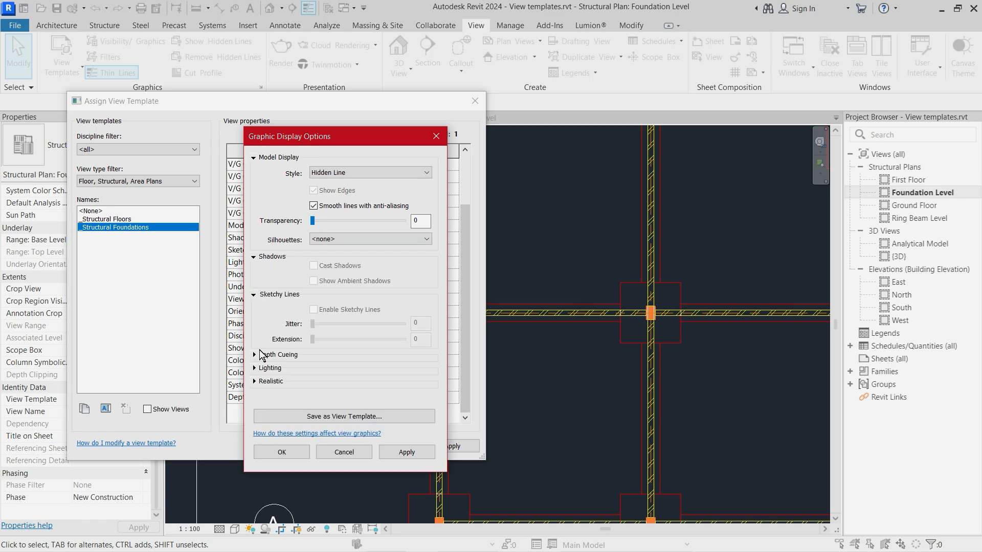
{"action": "left_click", "coordinate": [281, 452]}
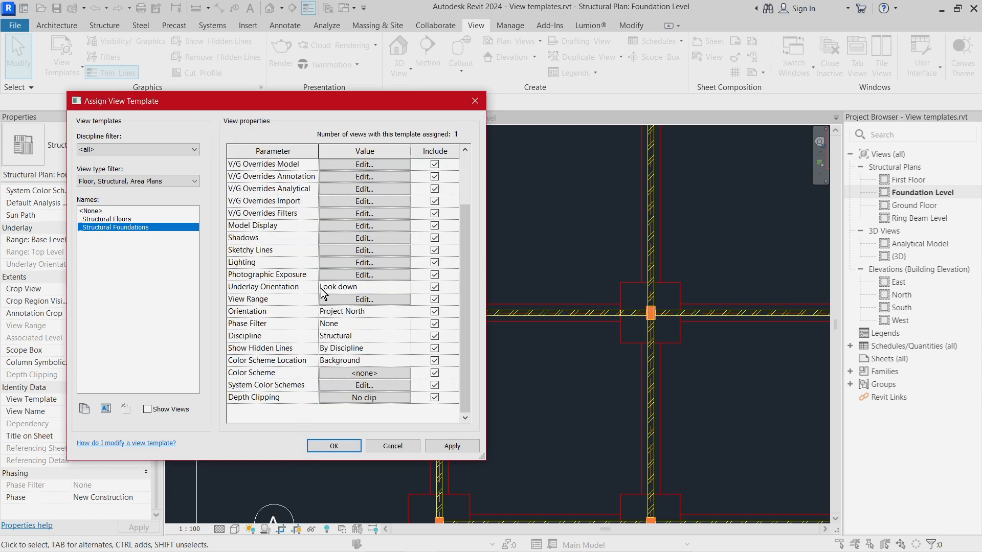
{"action": "left_click", "coordinate": [346, 445]}
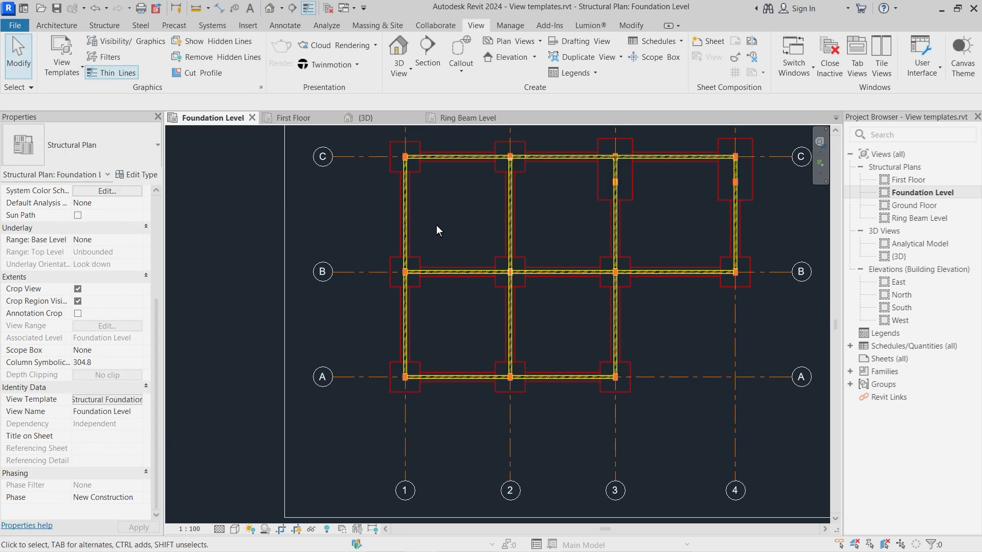
Enable smooth lines with anti-aliasing in the Model Display settings of the _Structural Floors view template.
{"action": "left_click", "coordinate": [66, 72]}
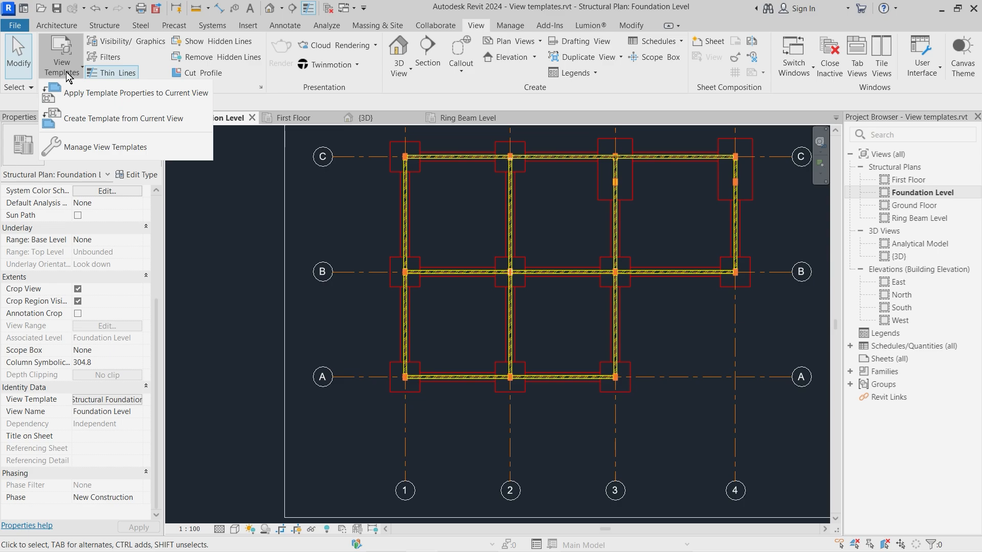
{"action": "left_click", "coordinate": [77, 147]}
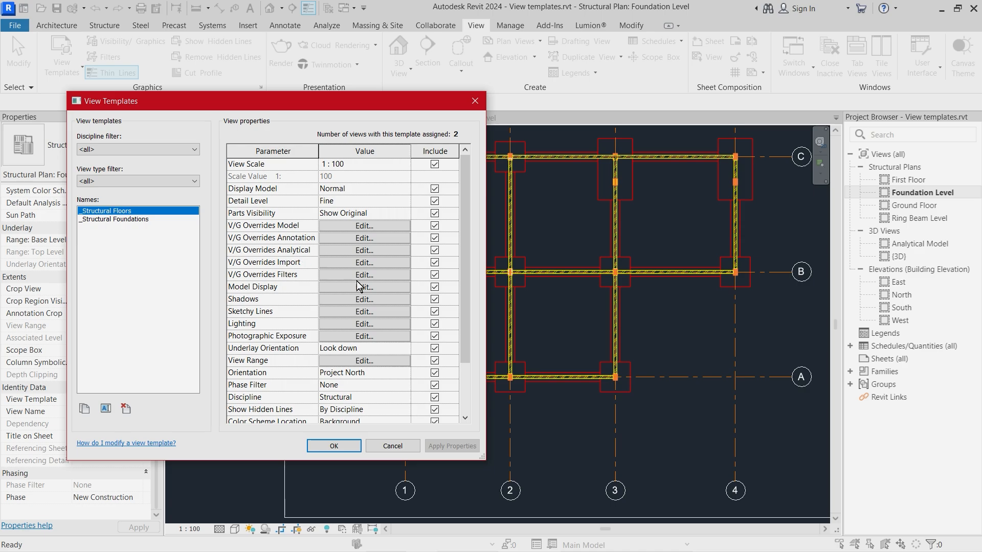
{"action": "left_click", "coordinate": [361, 287]}
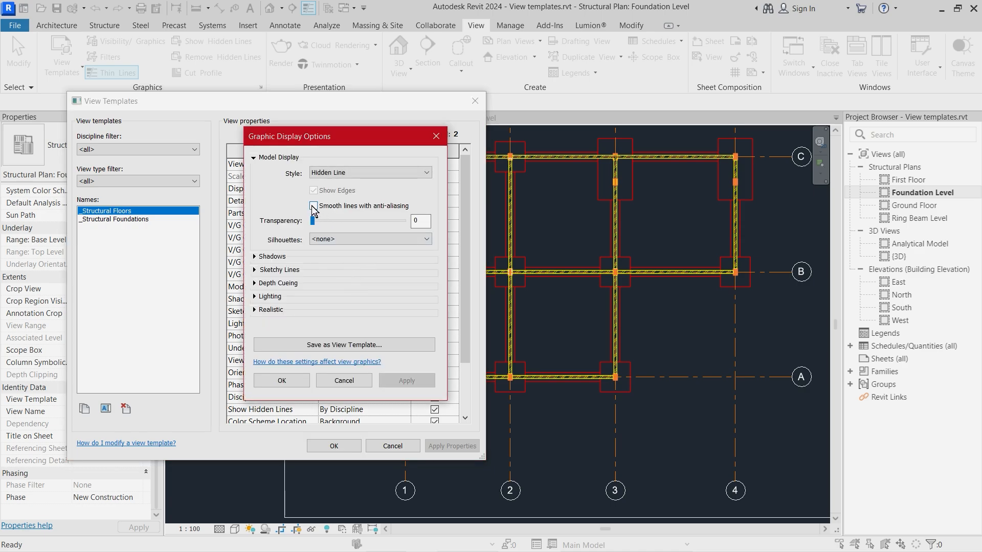
{"action": "left_click", "coordinate": [314, 206]}
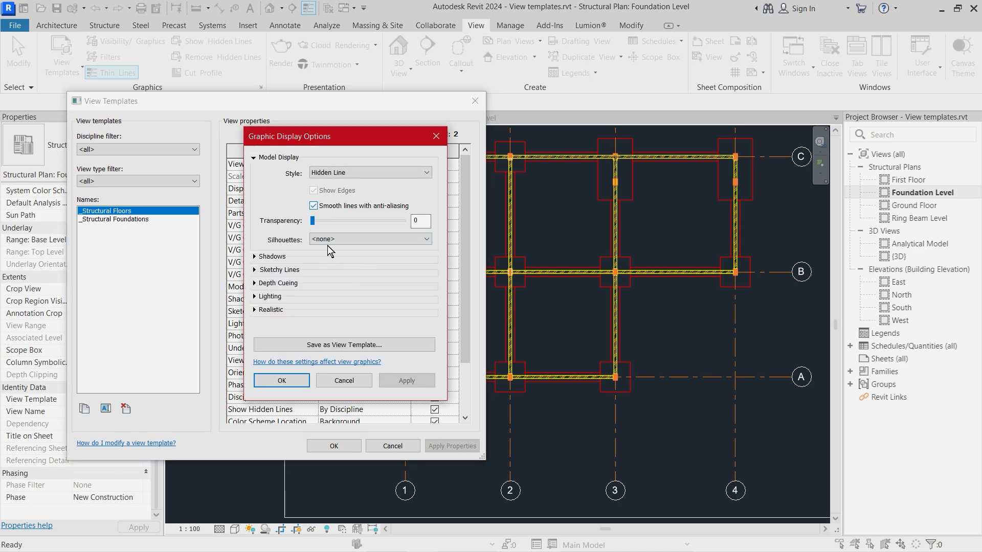
{"action": "left_click", "coordinate": [293, 384]}
{"action": "left_click", "coordinate": [335, 447]}
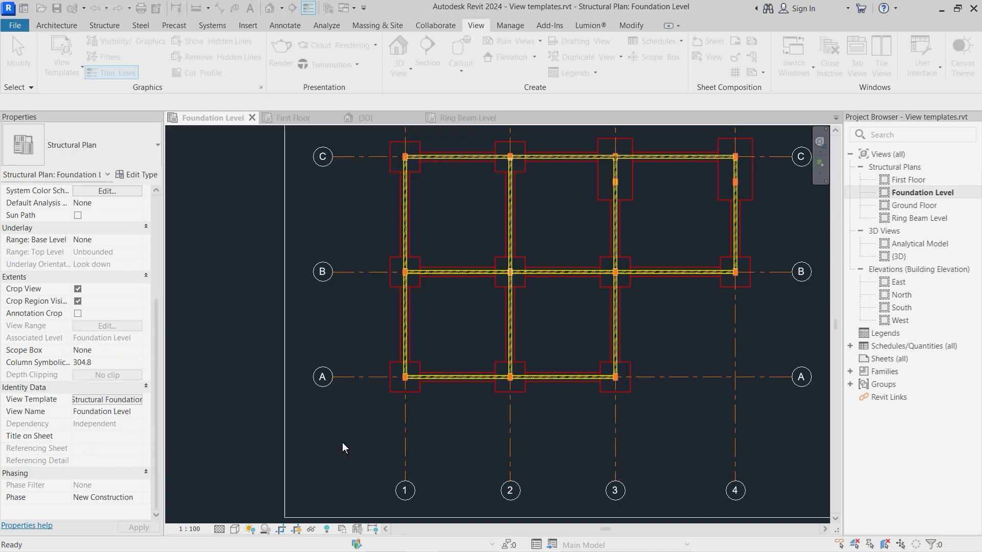
Set the Walls category's foreground and background cut patterns to <No Override> in the _Structural Foundations template and save the changes.
{"action": "scroll", "coordinate": [640, 205], "scroll_direction": "up", "scroll_amount": 6}
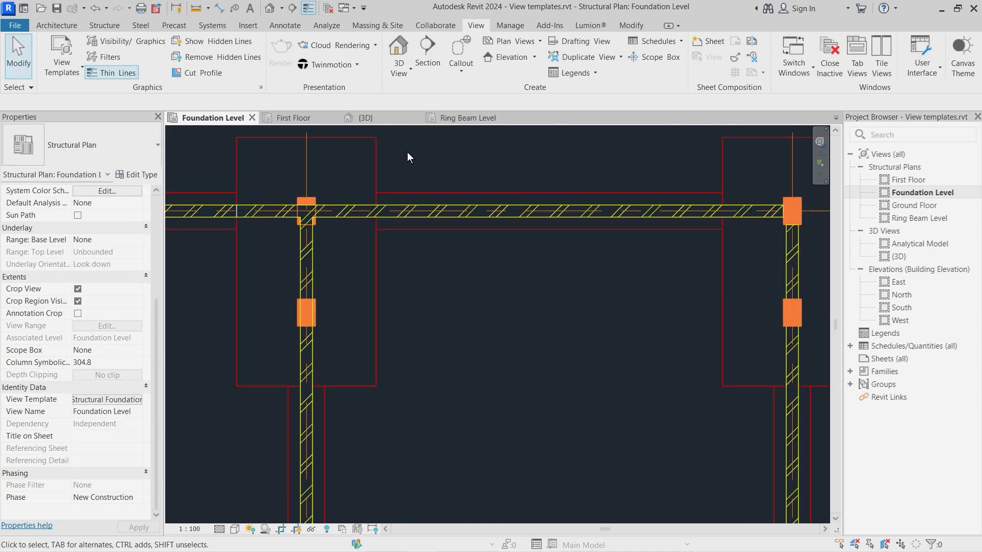
{"action": "scroll", "coordinate": [655, 266], "scroll_direction": "down", "scroll_amount": 4}
{"action": "scroll", "coordinate": [628, 263], "scroll_direction": "up", "scroll_amount": 5}
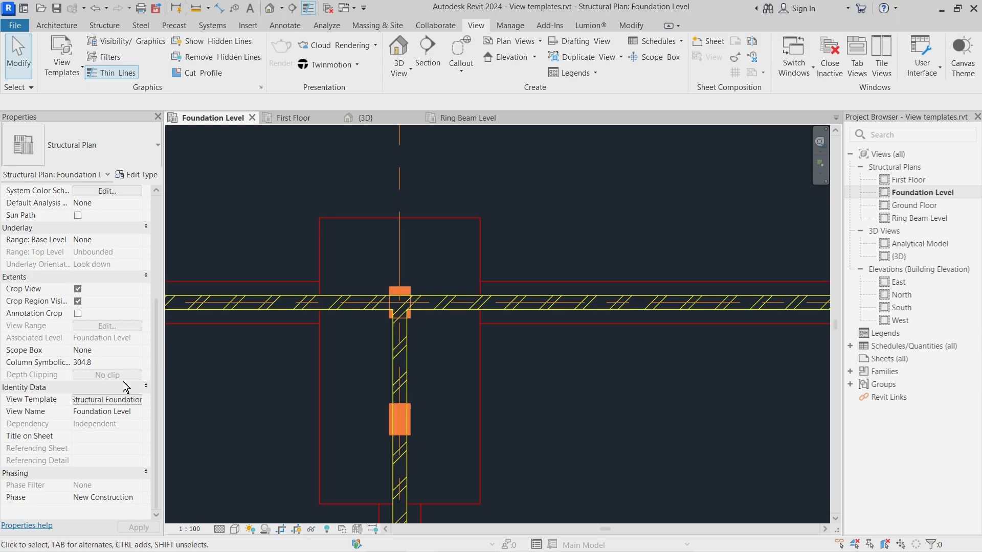
{"action": "left_click", "coordinate": [111, 399]}
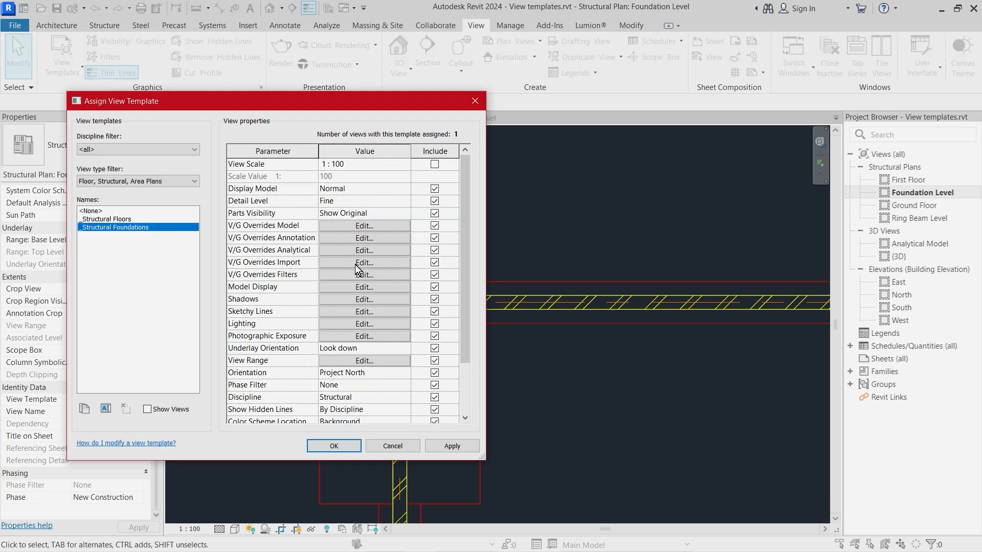
{"action": "left_click", "coordinate": [364, 225]}
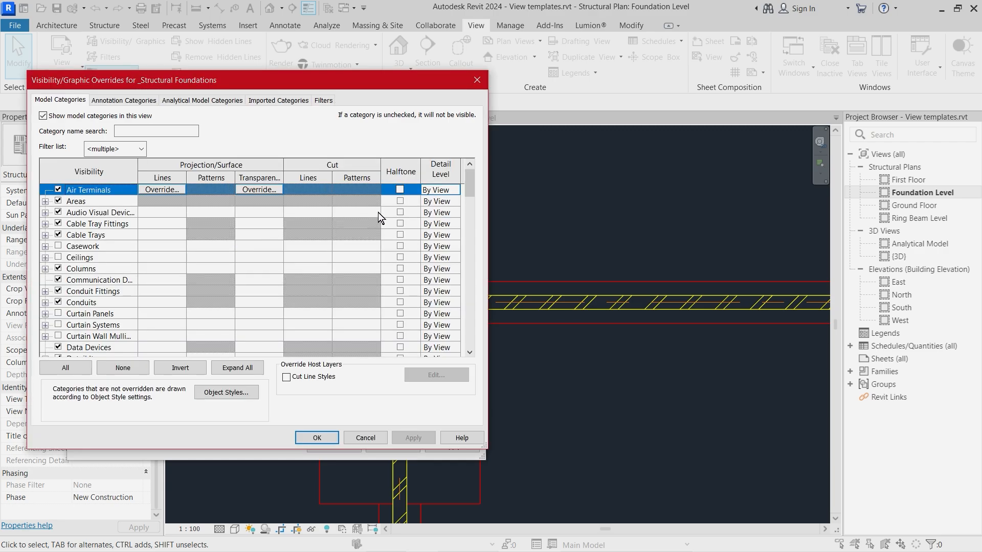
{"action": "scroll", "coordinate": [459, 231], "scroll_direction": "down", "scroll_amount": 20}
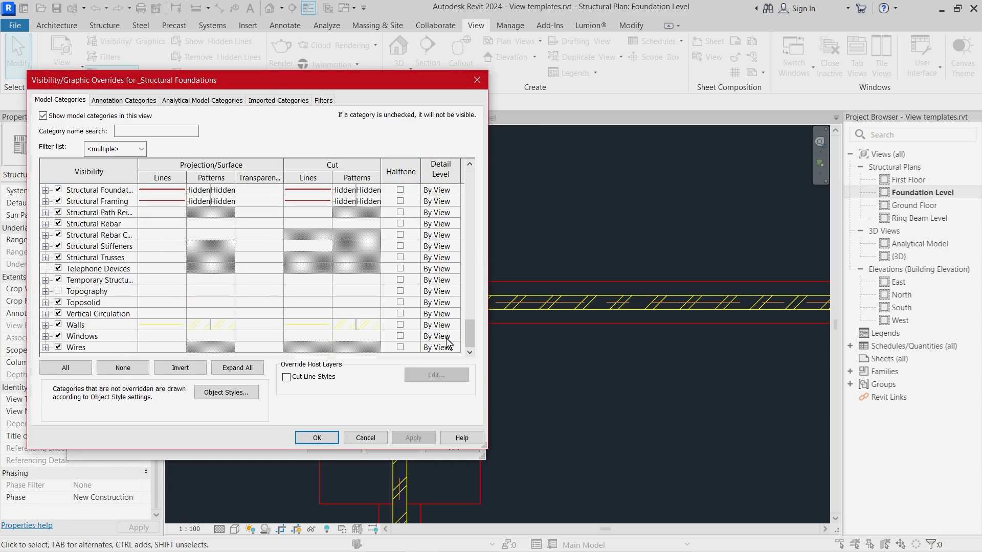
{"action": "left_click", "coordinate": [351, 323]}
{"action": "left_click", "coordinate": [357, 322]}
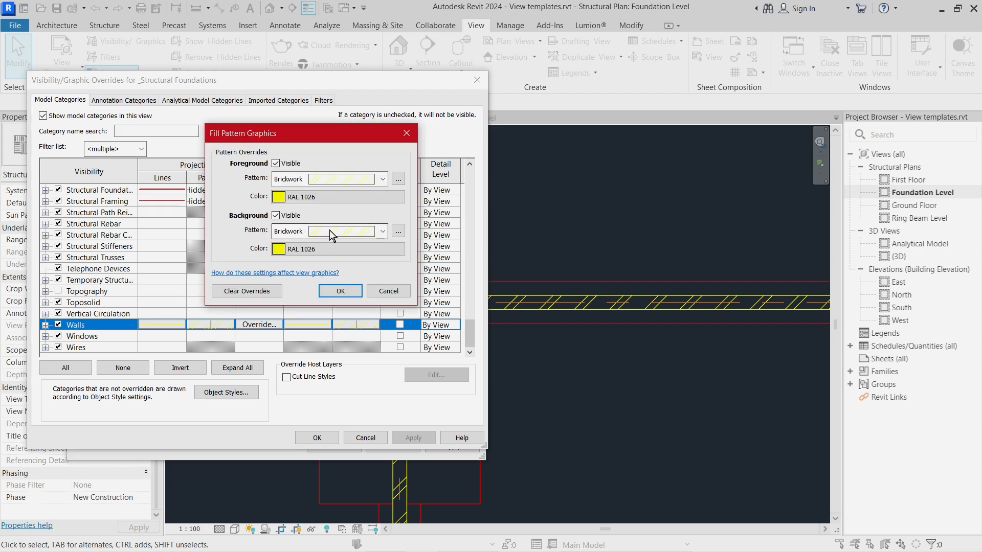
{"action": "left_click", "coordinate": [382, 233]}
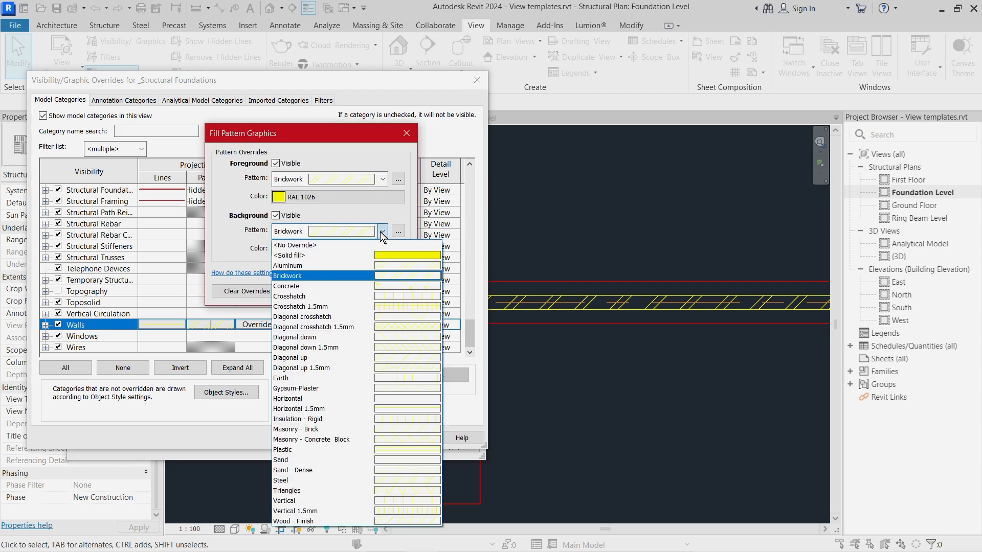
{"action": "left_click", "coordinate": [303, 247]}
{"action": "left_click", "coordinate": [377, 181]}
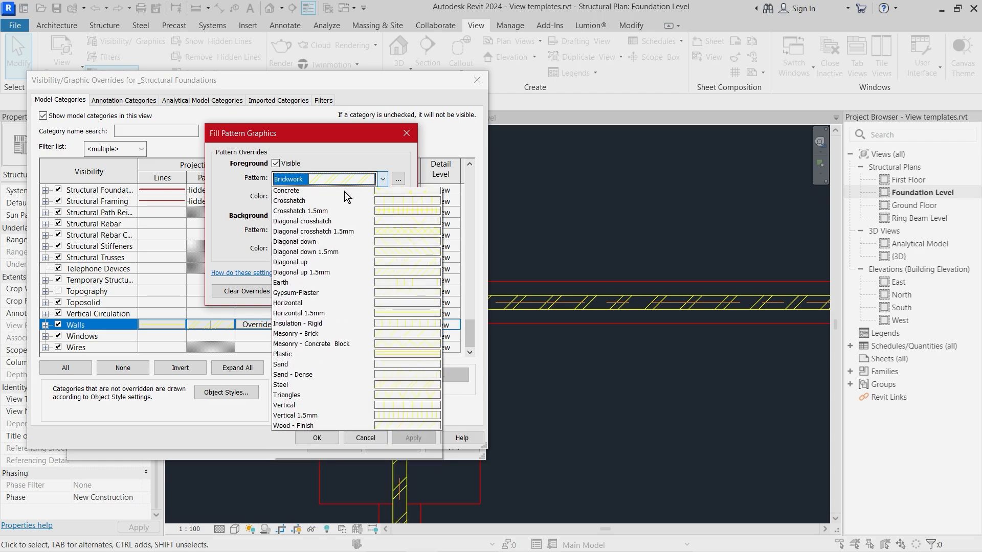
{"action": "left_click", "coordinate": [306, 195]}
{"action": "left_click", "coordinate": [344, 293]}
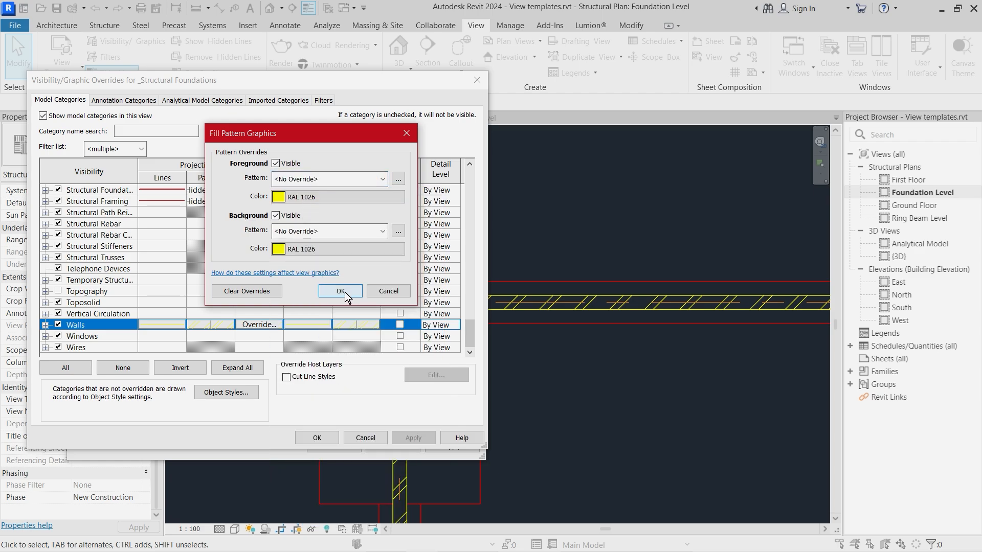
{"action": "left_click", "coordinate": [323, 438]}
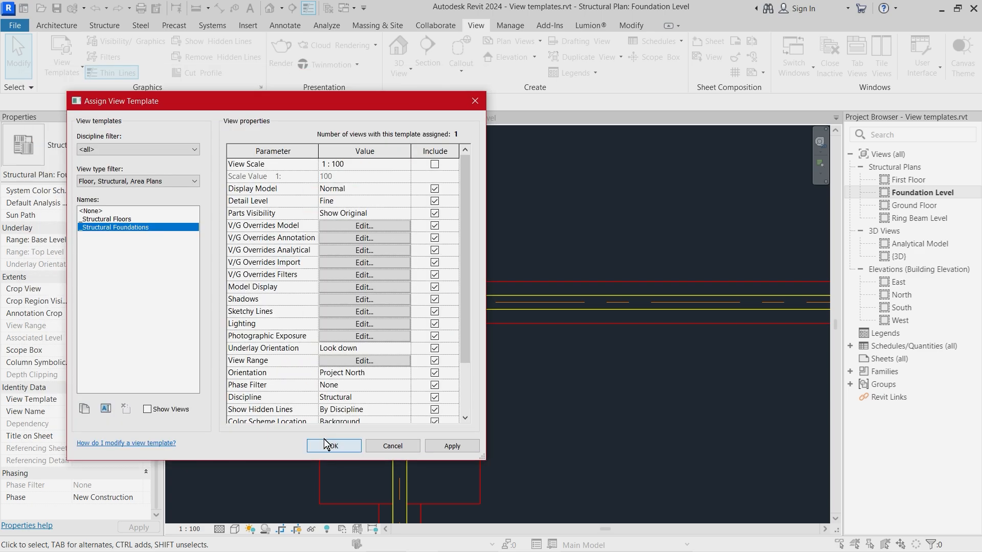
{"action": "left_click", "coordinate": [334, 446]}
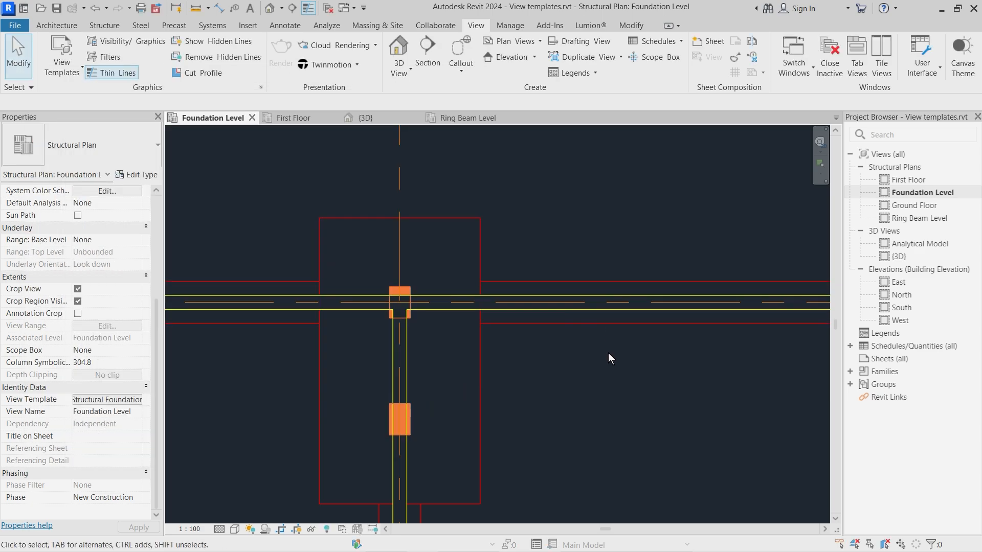
Open the material choices for the structure layer of the horizontal foundation wall's Generic - 200mm type.
{"action": "left_click", "coordinate": [606, 306]}
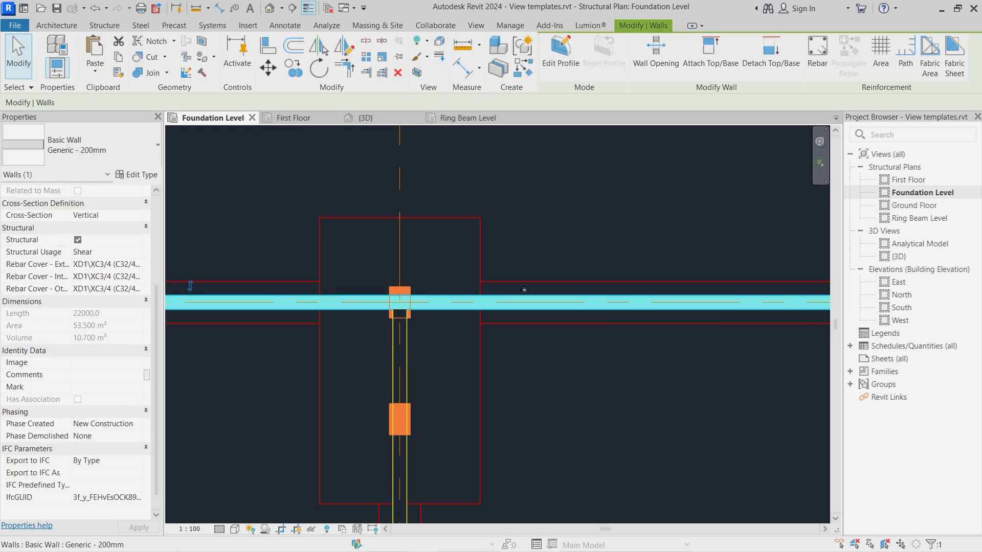
{"action": "left_click", "coordinate": [137, 175]}
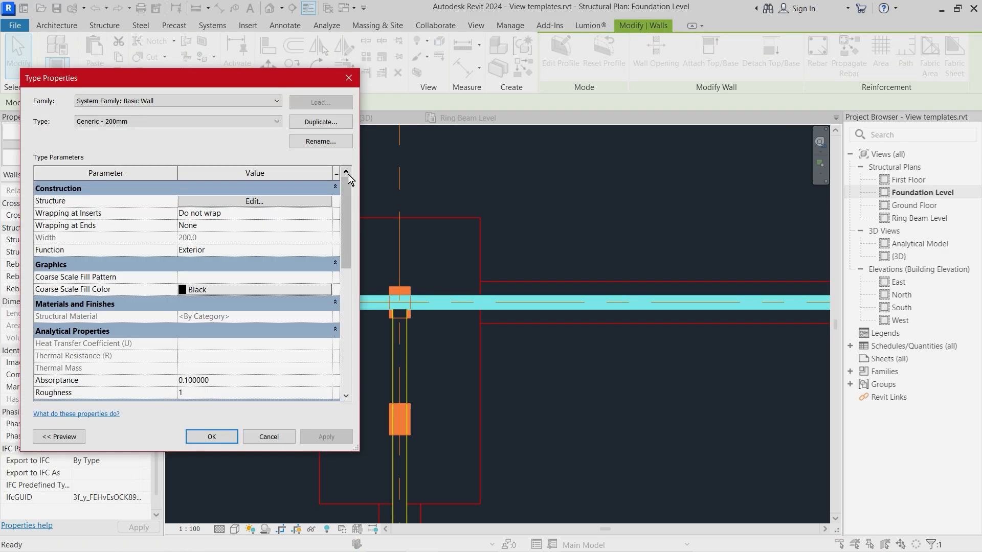
{"action": "left_click", "coordinate": [222, 199]}
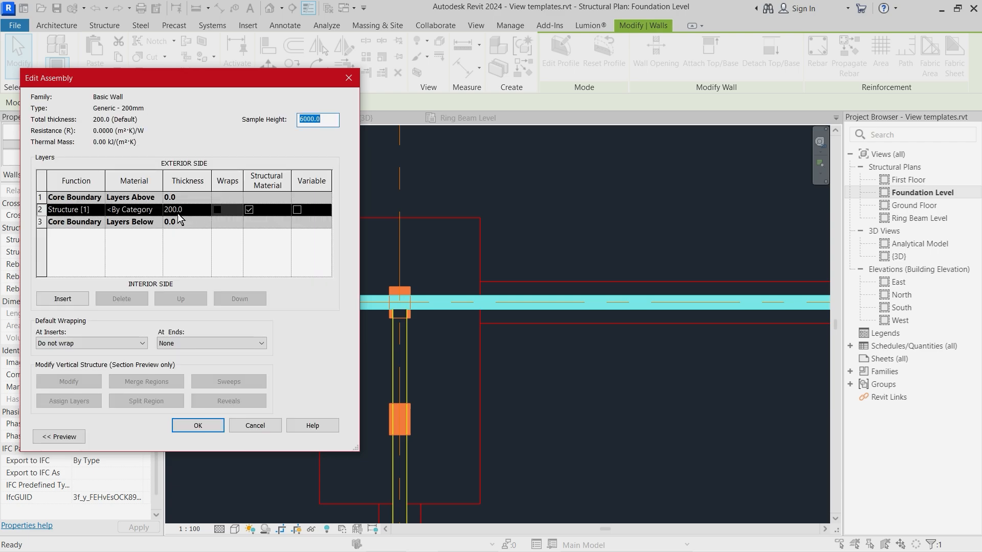
{"action": "left_click", "coordinate": [160, 209]}
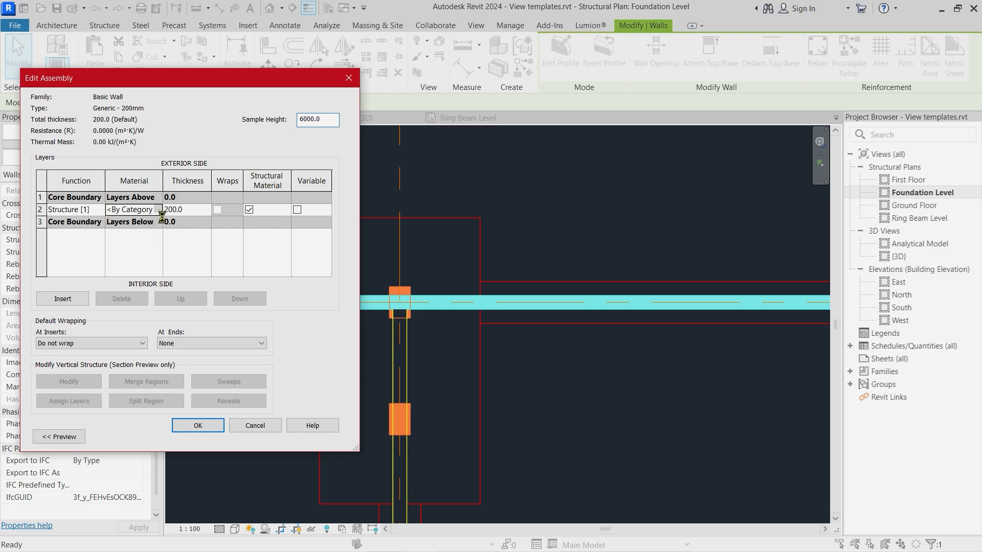
{"action": "left_click", "coordinate": [159, 209]}
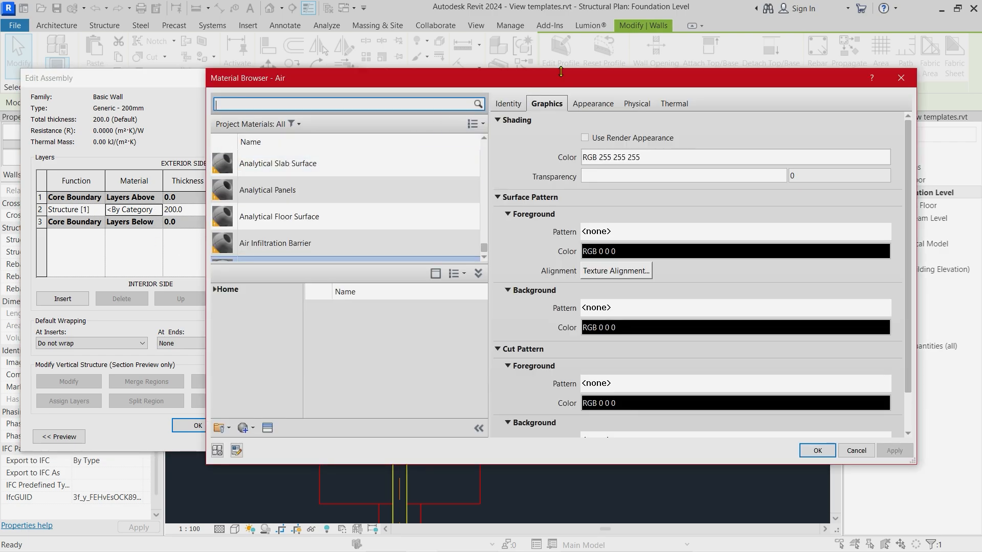
Search the materials for "brick" and choose Brick, Common from the project materials for the structure layer.
{"action": "left_click_drag", "start_coordinate": [559, 76], "coordinate": [407, 68]}
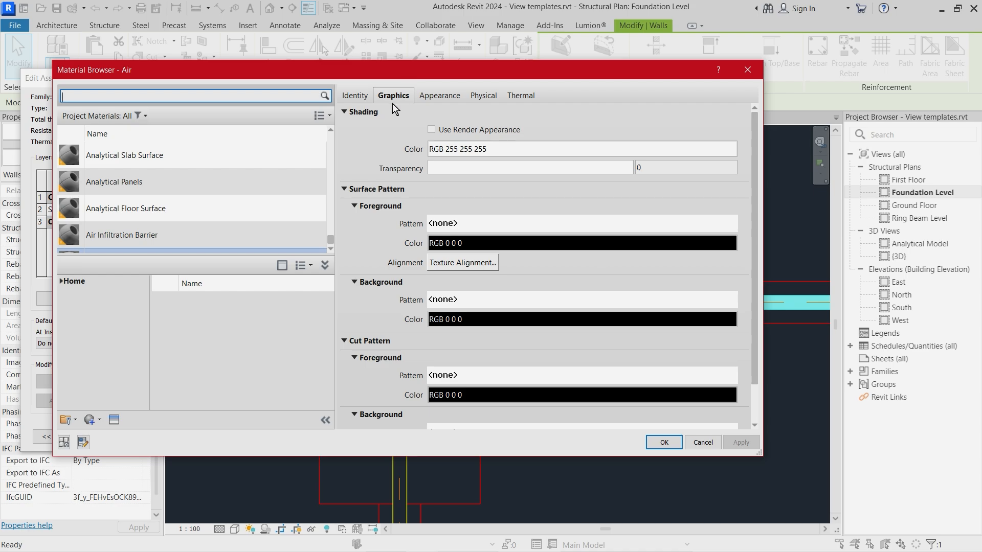
{"action": "scroll", "coordinate": [277, 177], "scroll_direction": "down", "scroll_amount": 1}
{"action": "scroll", "coordinate": [264, 193], "scroll_direction": "up", "scroll_amount": 1}
{"action": "left_click_drag", "start_coordinate": [372, 73], "coordinate": [538, 72]}
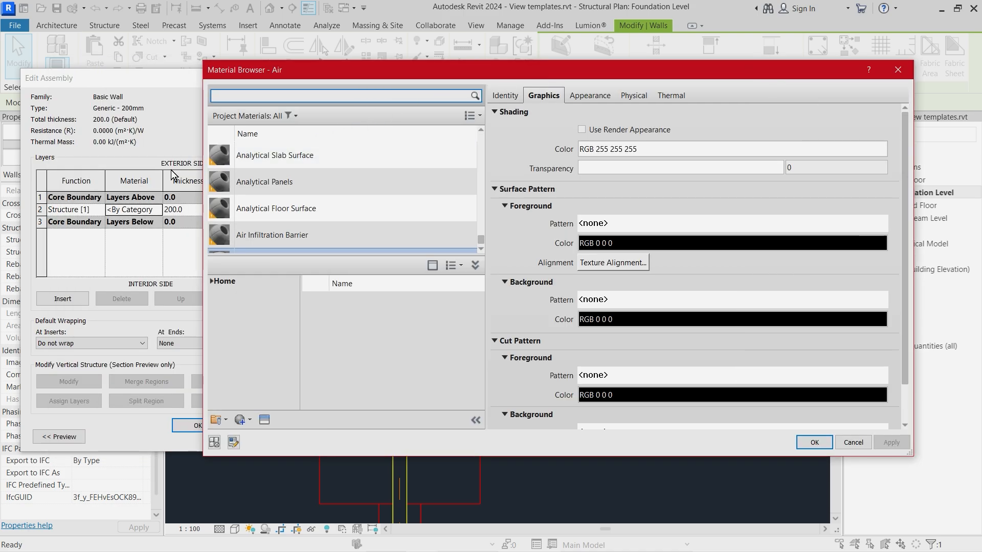
{"action": "scroll", "coordinate": [293, 202], "scroll_direction": "up", "scroll_amount": 4}
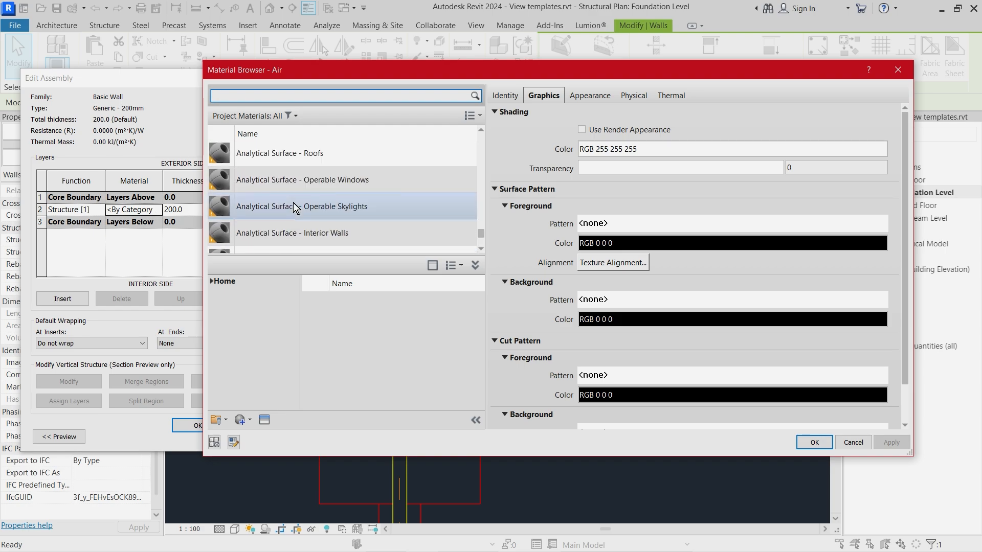
{"action": "scroll", "coordinate": [327, 181], "scroll_direction": "down", "scroll_amount": 5}
{"action": "scroll", "coordinate": [328, 180], "scroll_direction": "up", "scroll_amount": 1}
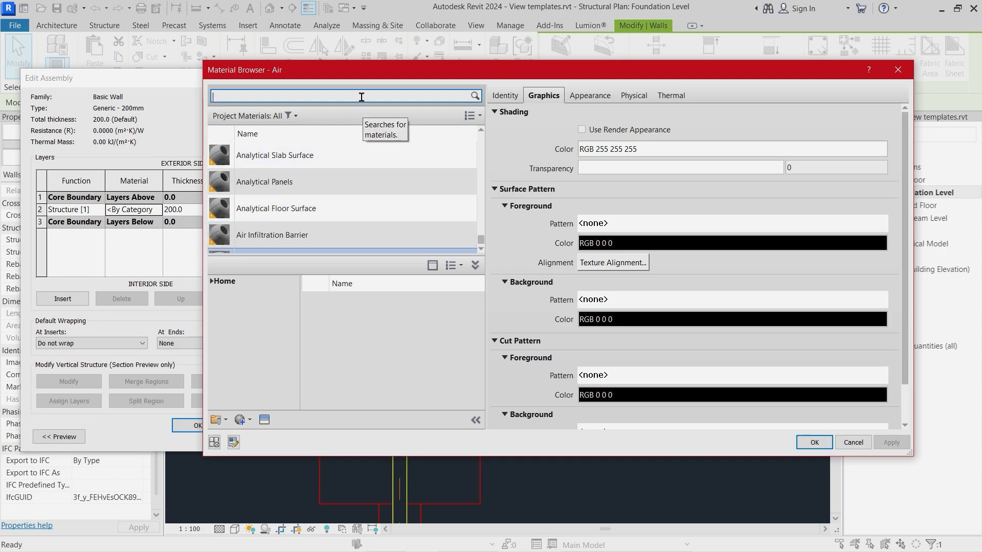
{"action": "type", "text": "r"}
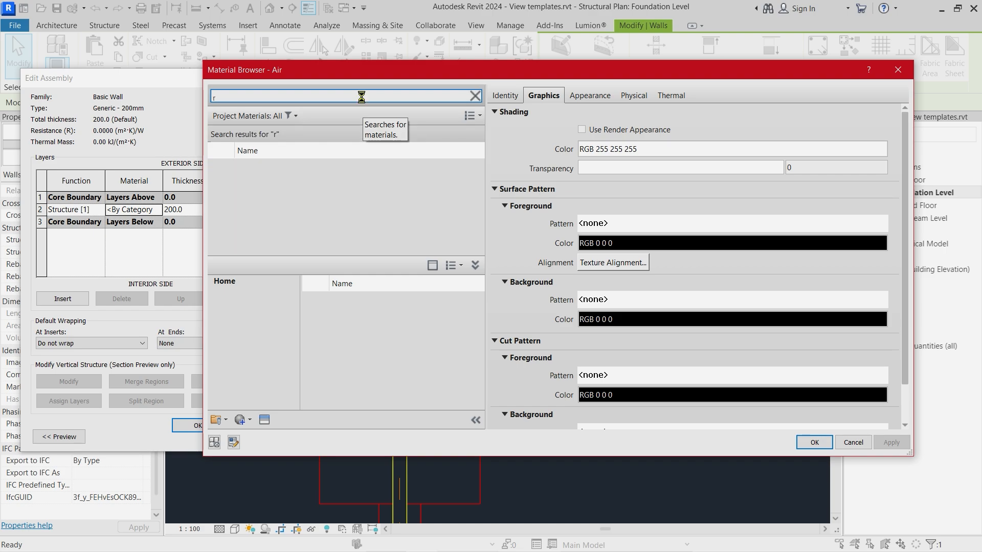
{"action": "key", "text": "BackSpace"}
{"action": "type", "text": "brick"}
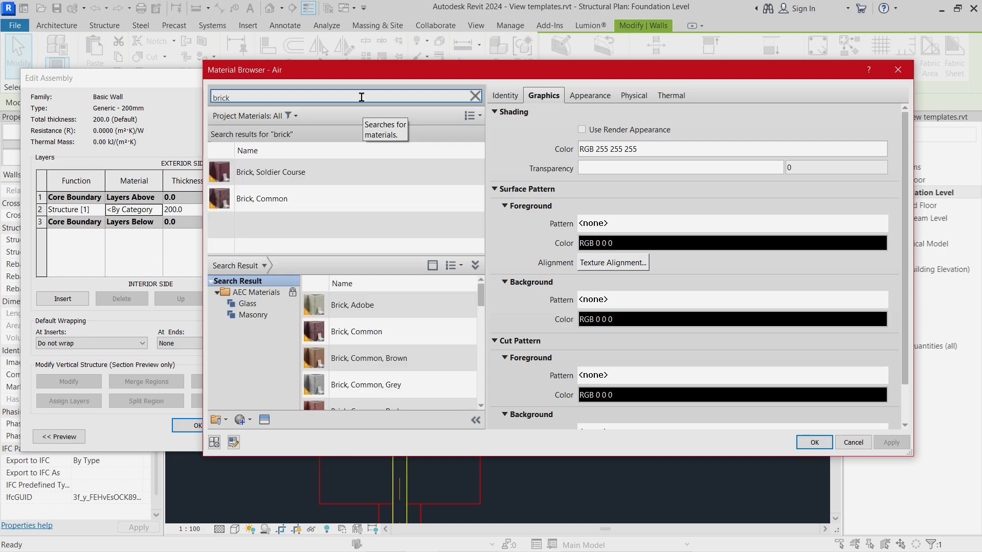
{"action": "left_click", "coordinate": [275, 202]}
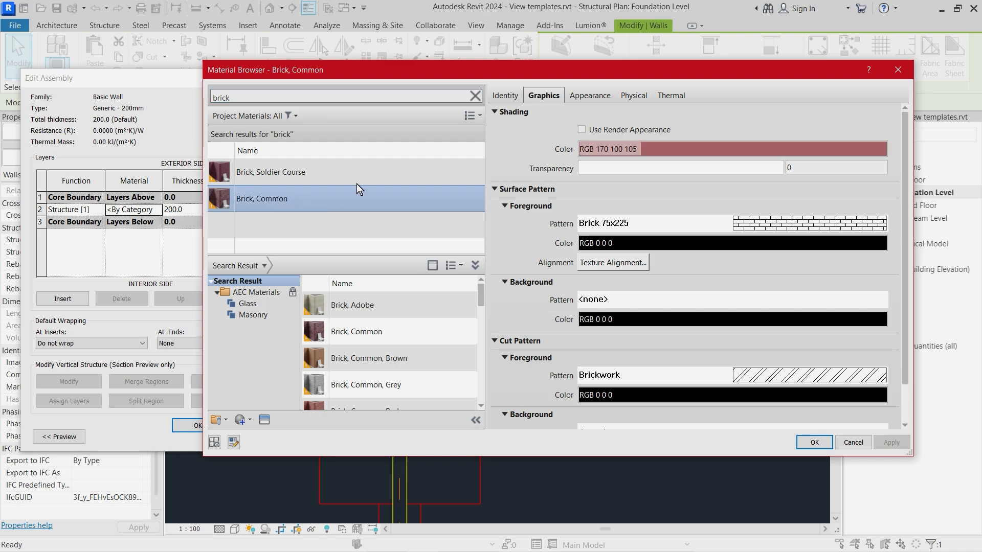
Set the foreground surface pattern of the Brick, Common material to the drafting pattern Brickwork.
{"action": "left_click_drag", "start_coordinate": [630, 70], "coordinate": [533, 59]}
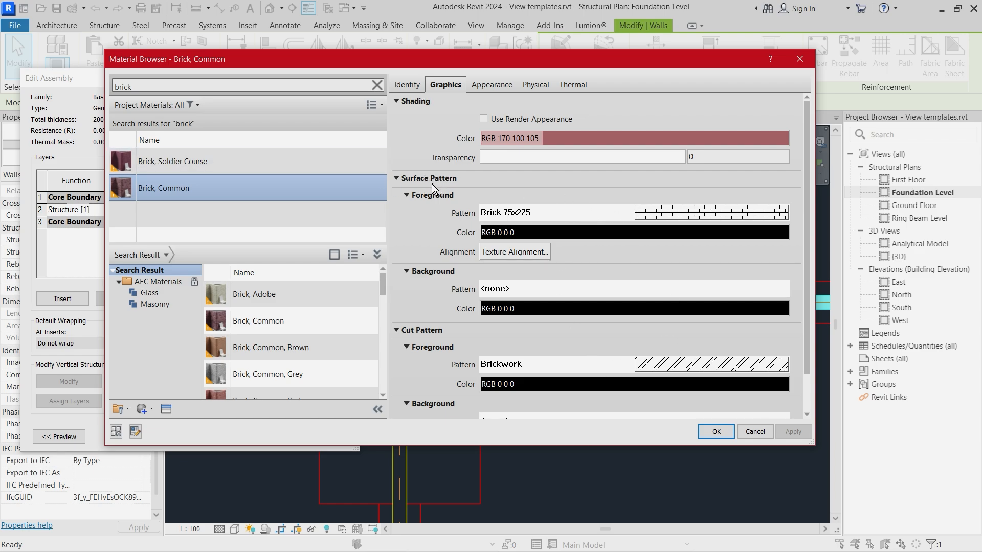
{"action": "scroll", "coordinate": [553, 298], "scroll_direction": "down", "scroll_amount": 2}
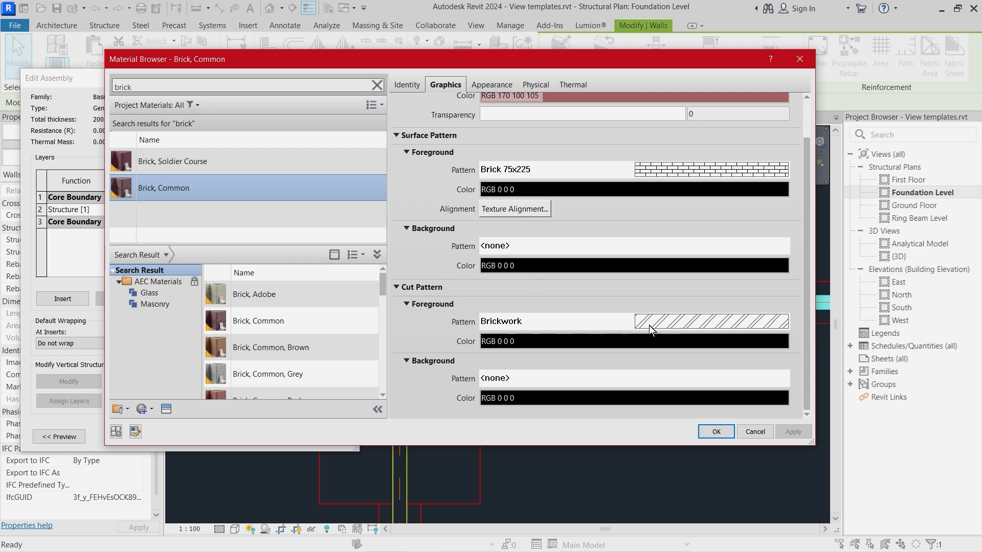
{"action": "left_click", "coordinate": [669, 174]}
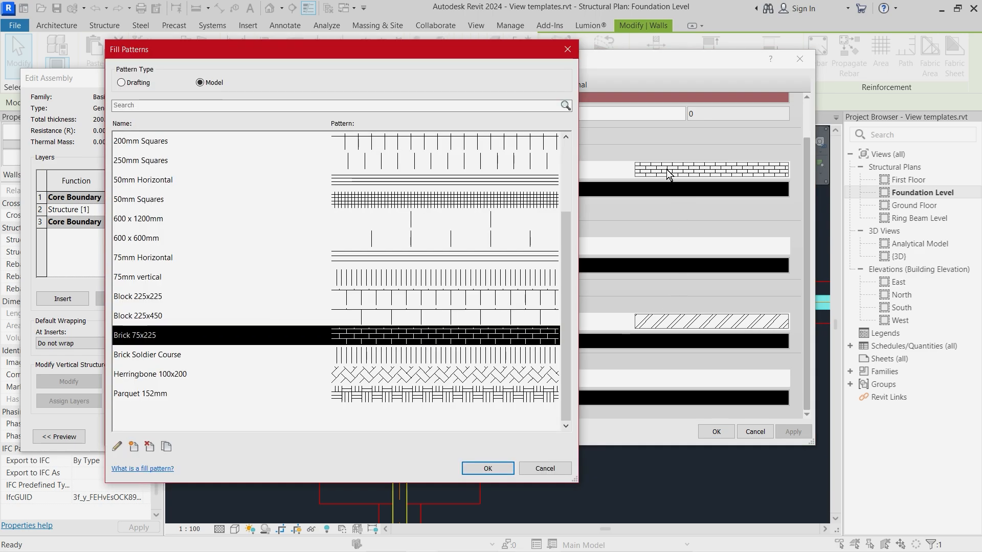
{"action": "scroll", "coordinate": [281, 302], "scroll_direction": "up", "scroll_amount": 3}
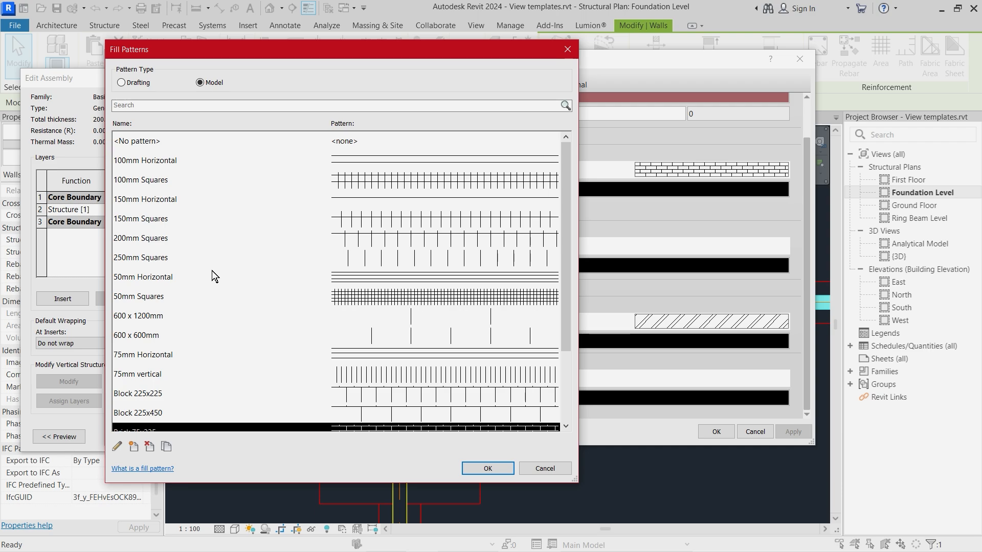
{"action": "left_click", "coordinate": [136, 83]}
{"action": "left_click", "coordinate": [311, 204]}
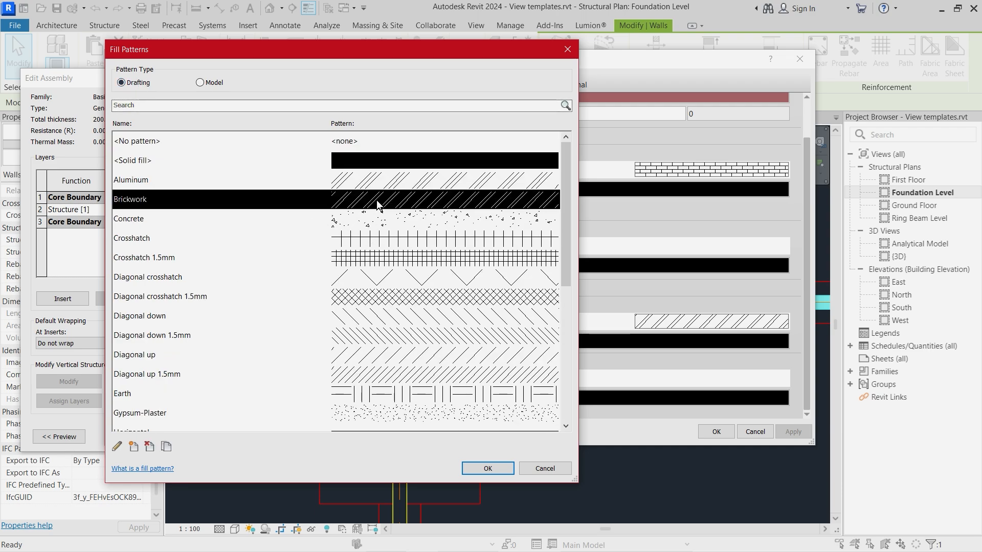
{"action": "left_click", "coordinate": [485, 467]}
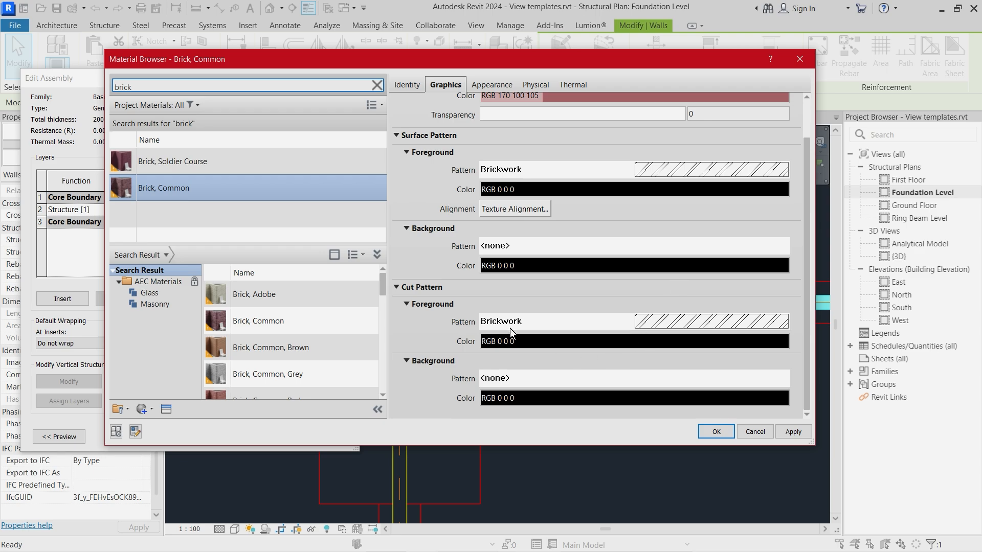
Set the background surface pattern and the background cut pattern of Brick, Common to Brickwork.
{"action": "left_click", "coordinate": [634, 247]}
{"action": "left_click", "coordinate": [151, 205]}
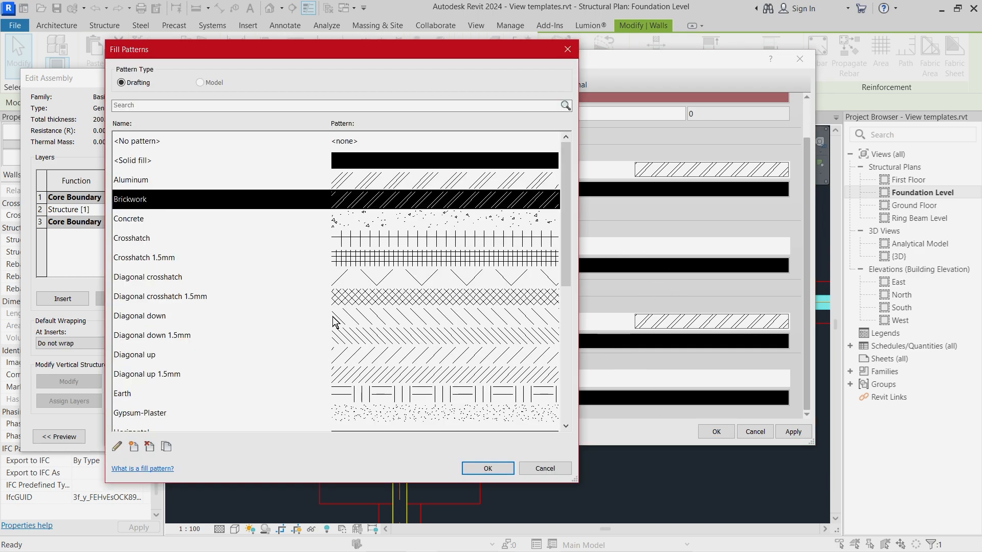
{"action": "left_click", "coordinate": [487, 468]}
{"action": "left_click", "coordinate": [603, 378]}
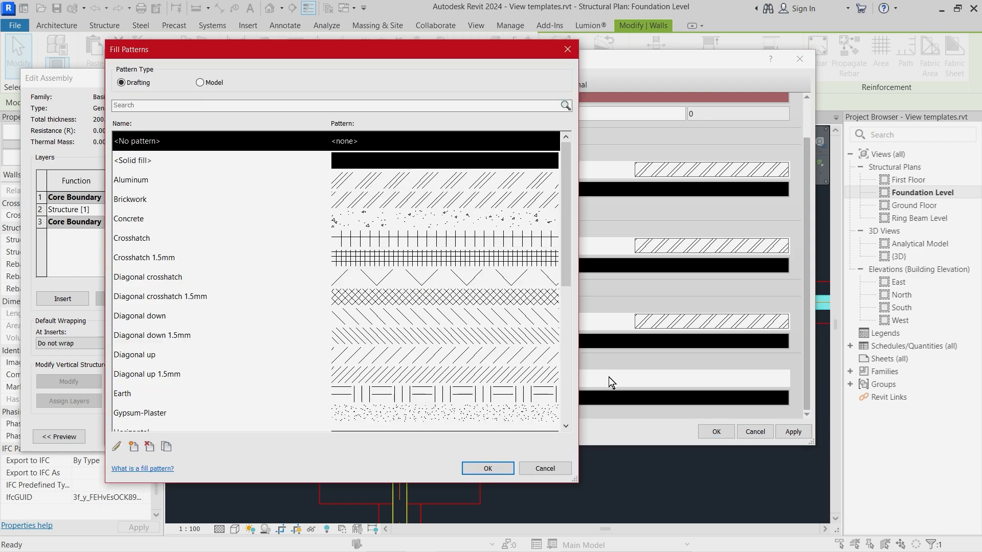
{"action": "left_click", "coordinate": [214, 200]}
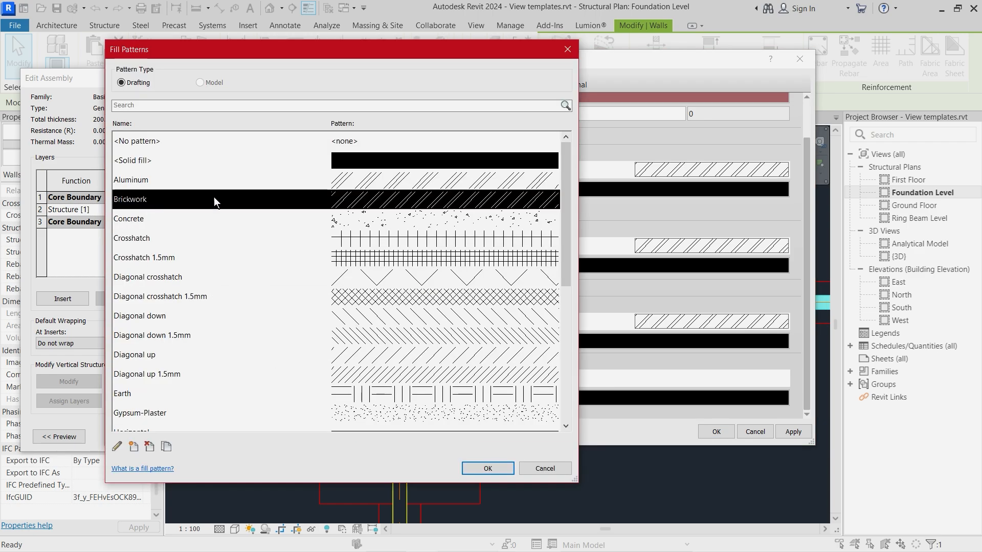
{"action": "left_click", "coordinate": [488, 468]}
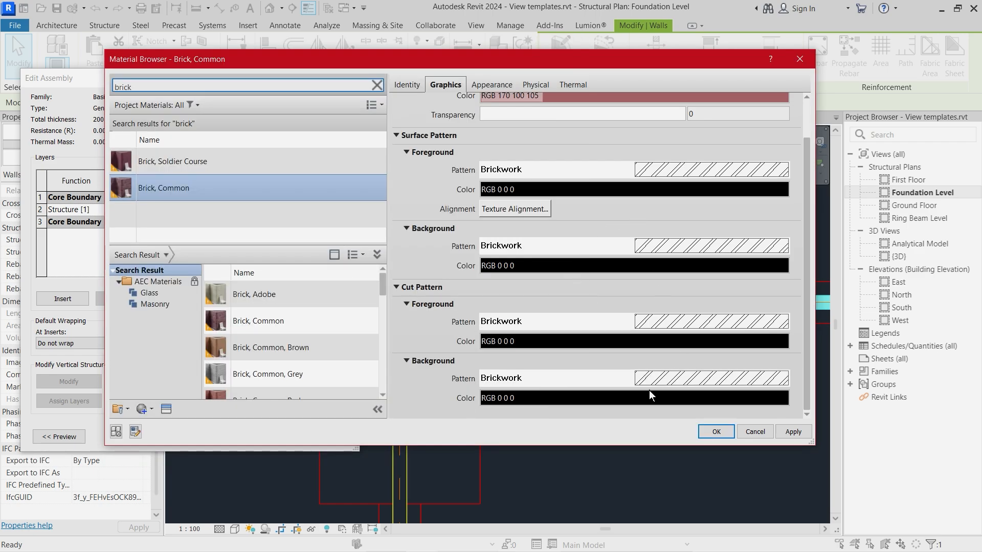
Save the material and the layer assembly to the Generic - 200mm wall type and deselect the wall.
{"action": "left_click", "coordinate": [715, 432]}
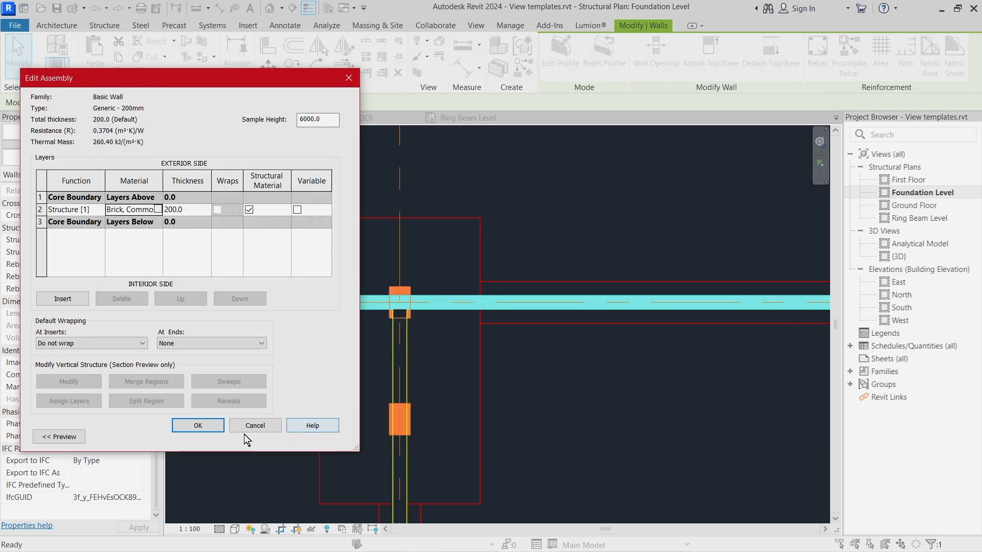
{"action": "left_click", "coordinate": [197, 426]}
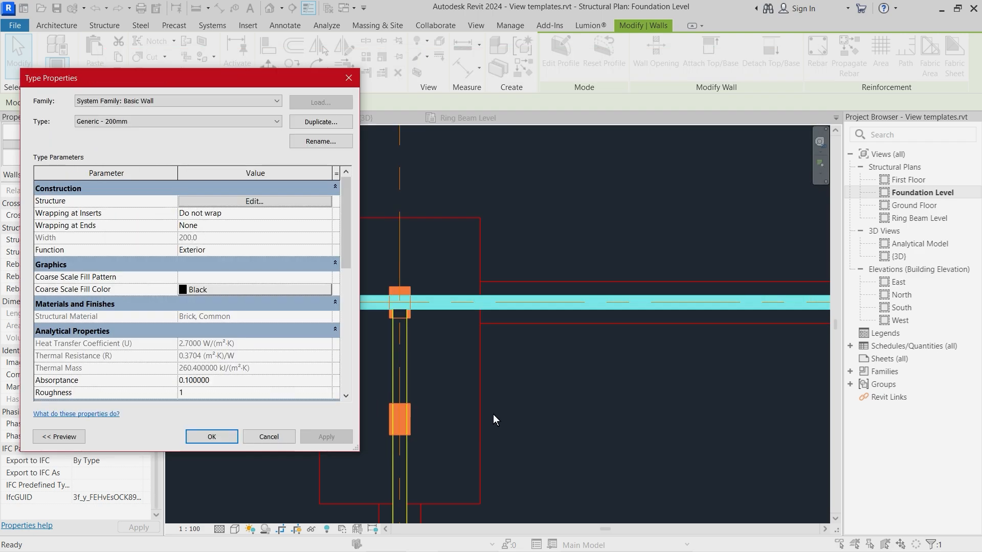
{"action": "left_click", "coordinate": [229, 439]}
{"action": "left_click", "coordinate": [561, 408]}
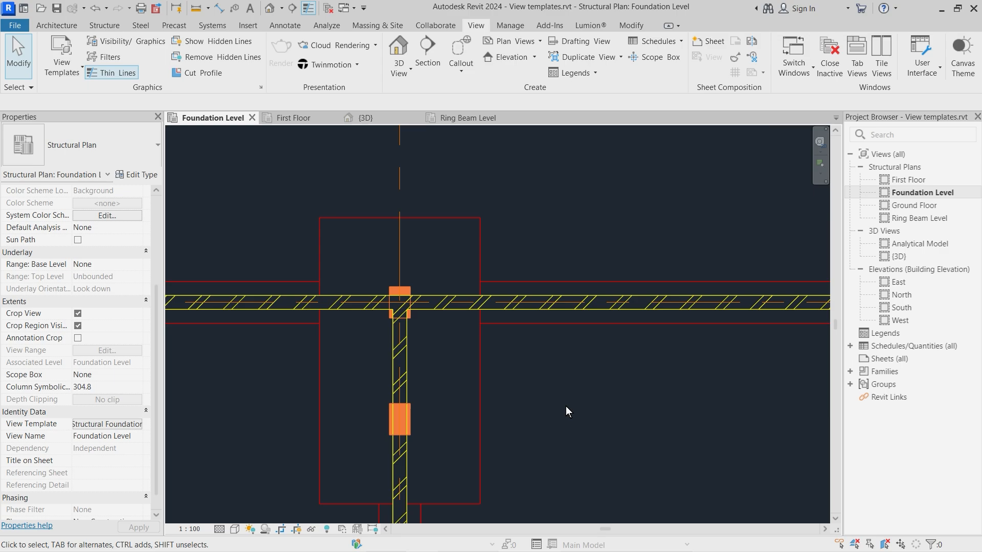
Review the surface and cut pattern settings of the structure layer's material in the horizontal wall's type.
{"action": "left_click", "coordinate": [609, 307]}
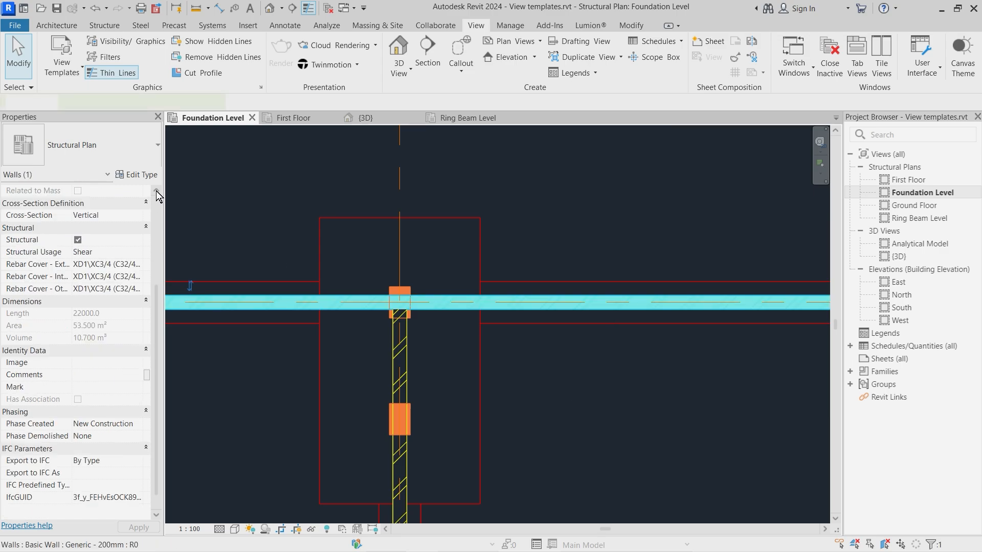
{"action": "left_click", "coordinate": [134, 176]}
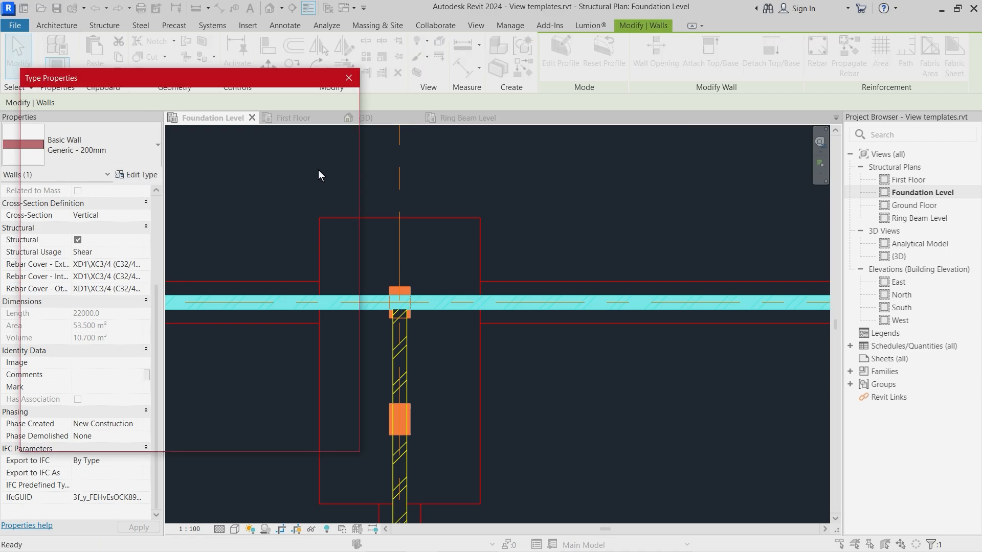
{"action": "left_click", "coordinate": [289, 201]}
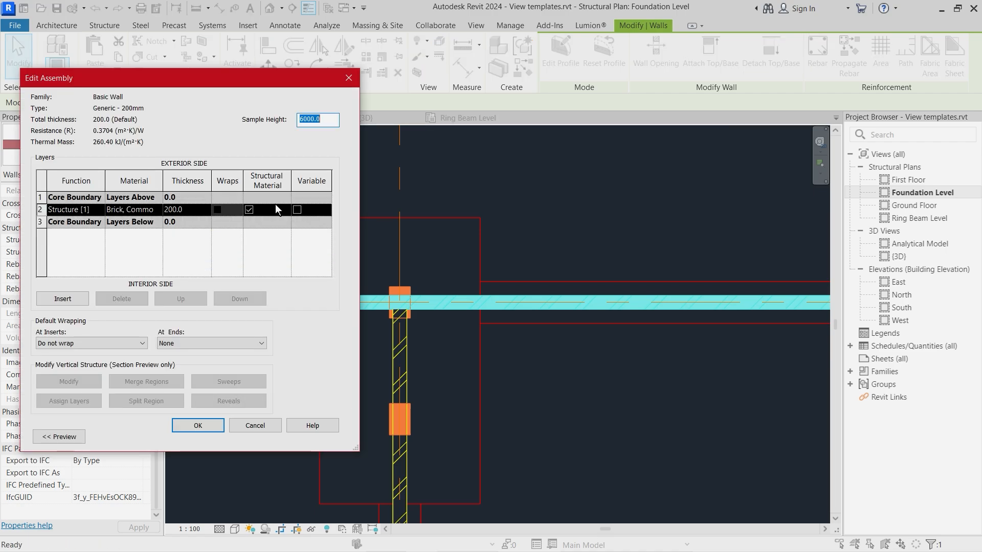
{"action": "left_click", "coordinate": [204, 209]}
{"action": "double_click", "coordinate": [204, 209]}
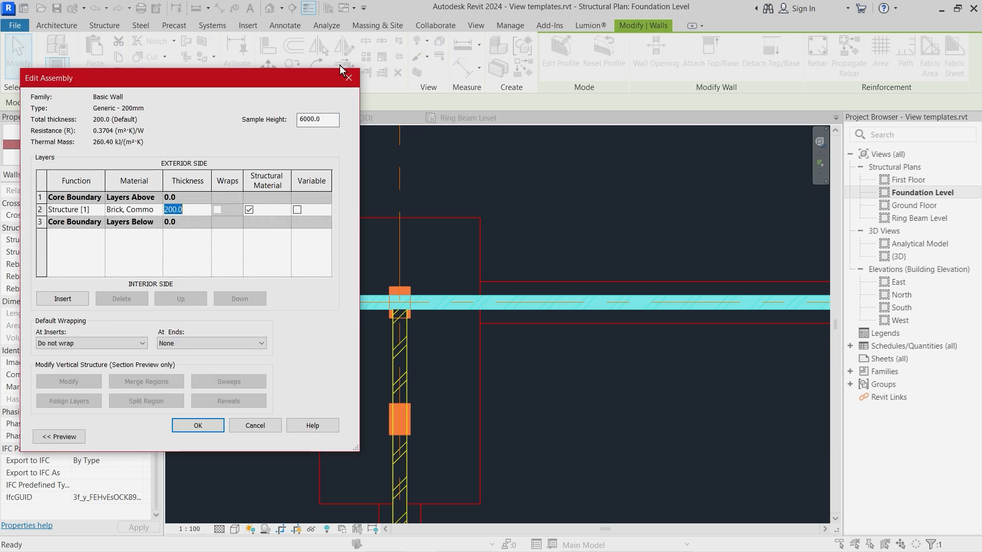
{"action": "left_click", "coordinate": [158, 211]}
{"action": "left_click", "coordinate": [157, 211]}
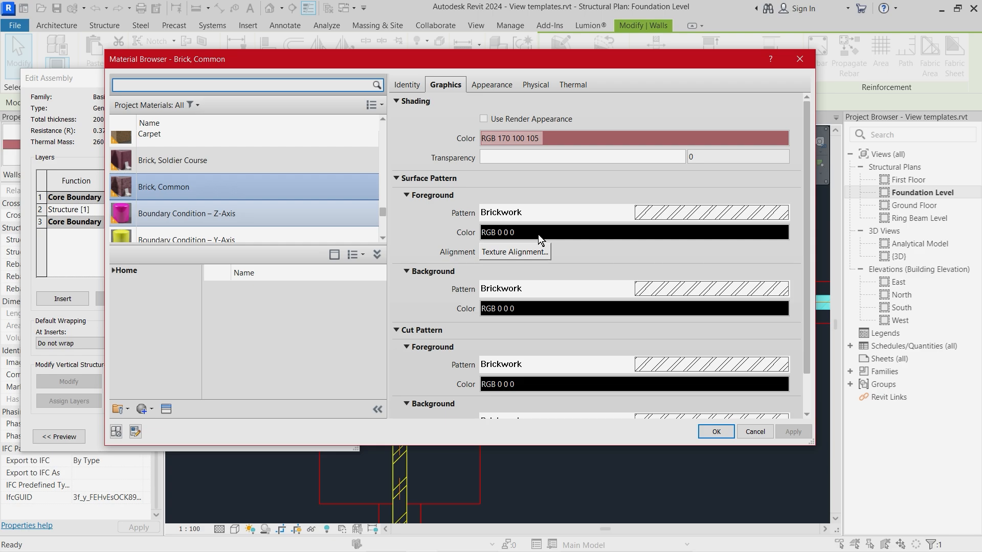
{"action": "left_click", "coordinate": [727, 431]}
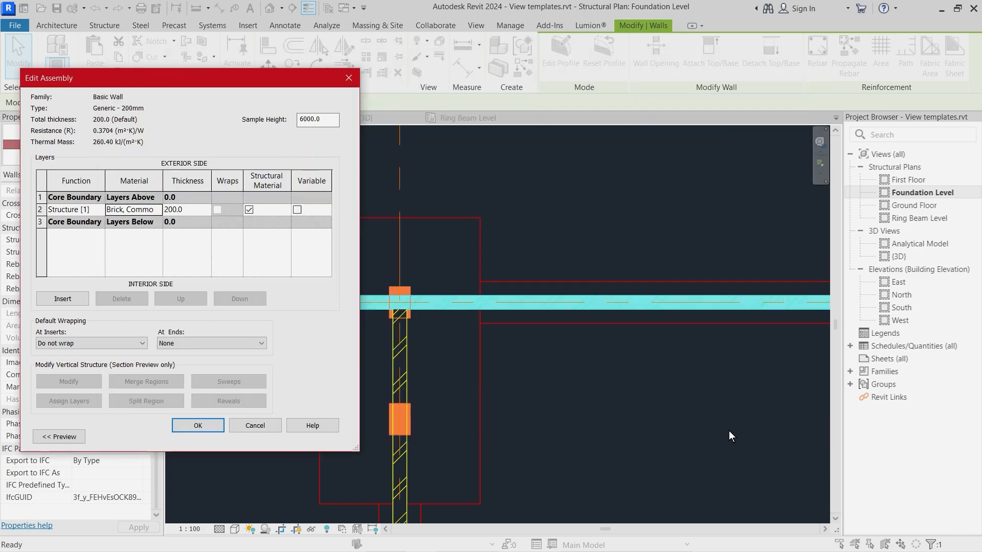
{"action": "left_click", "coordinate": [198, 426]}
{"action": "left_click", "coordinate": [215, 441]}
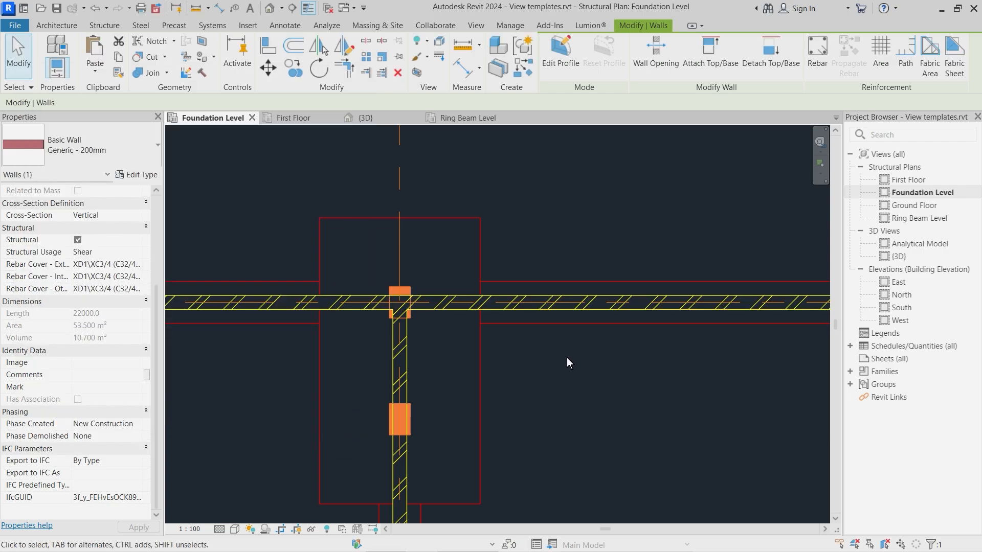
{"action": "left_click", "coordinate": [567, 358]}
Inspect the cut line and cut pattern overrides of Walls in the _Structural Foundations template's model visibility settings.
{"action": "left_click", "coordinate": [107, 424]}
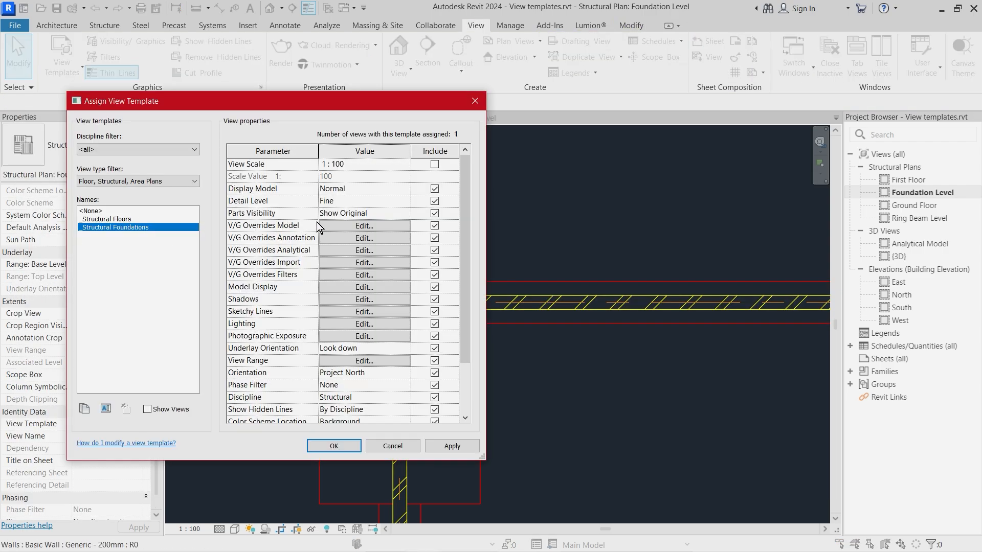
{"action": "left_click", "coordinate": [364, 226]}
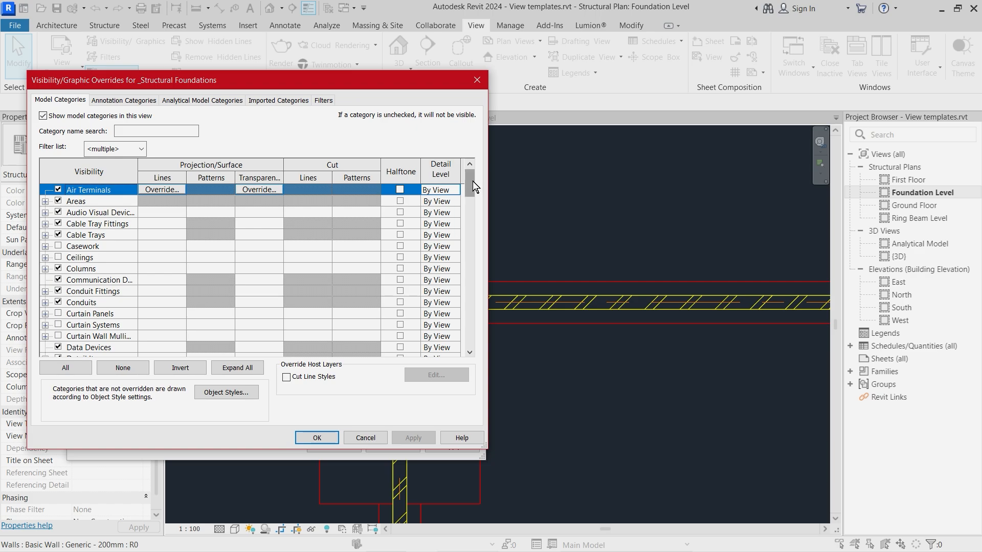
{"action": "left_click_drag", "start_coordinate": [473, 181], "coordinate": [484, 348]}
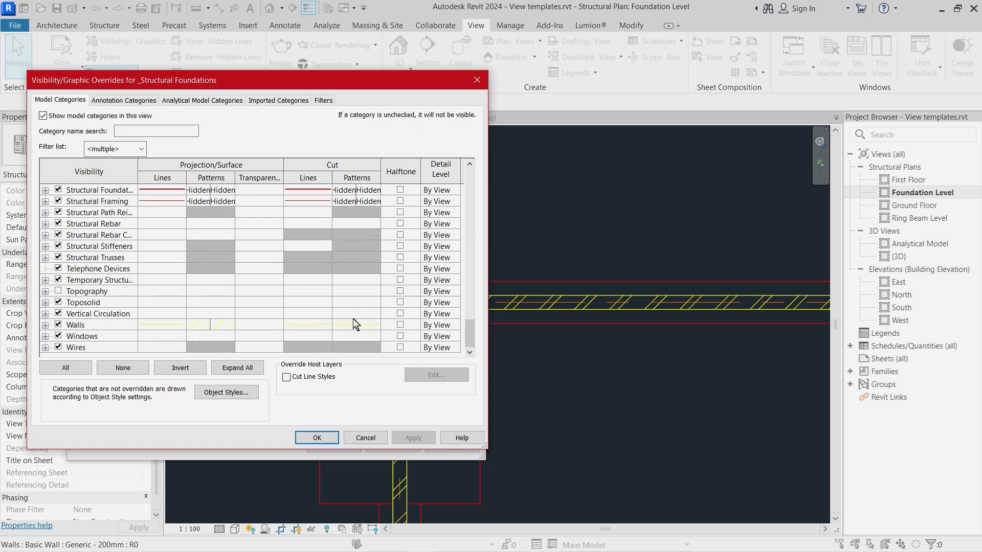
{"action": "left_click", "coordinate": [353, 317]}
{"action": "left_click", "coordinate": [342, 327]}
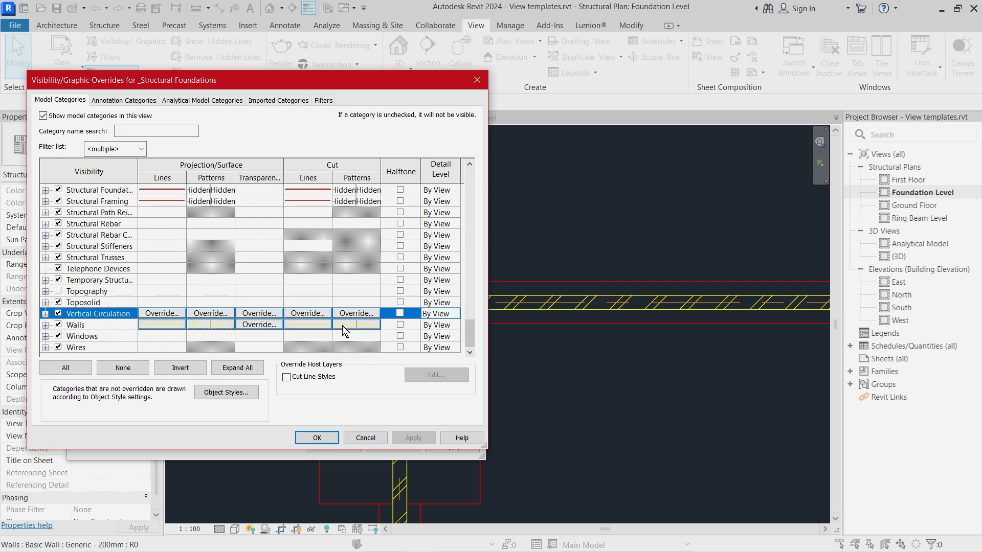
{"action": "left_click", "coordinate": [319, 325]}
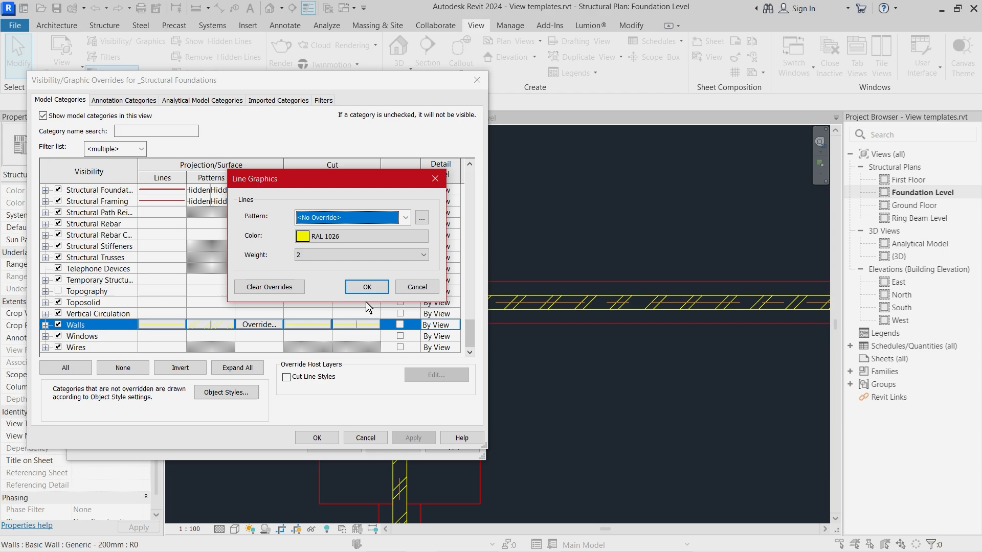
{"action": "left_click", "coordinate": [398, 291]}
{"action": "left_click", "coordinate": [348, 323]}
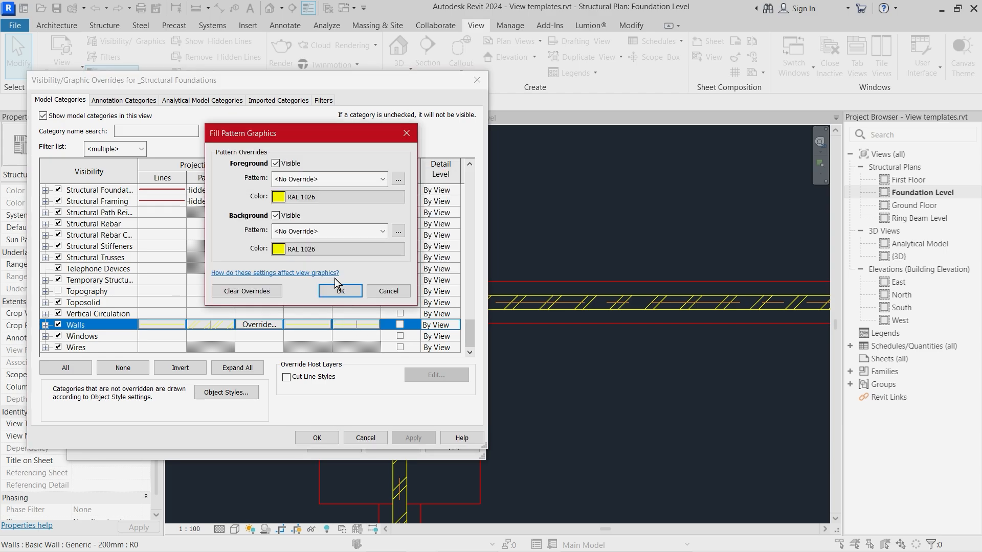
{"action": "left_click", "coordinate": [285, 250]}
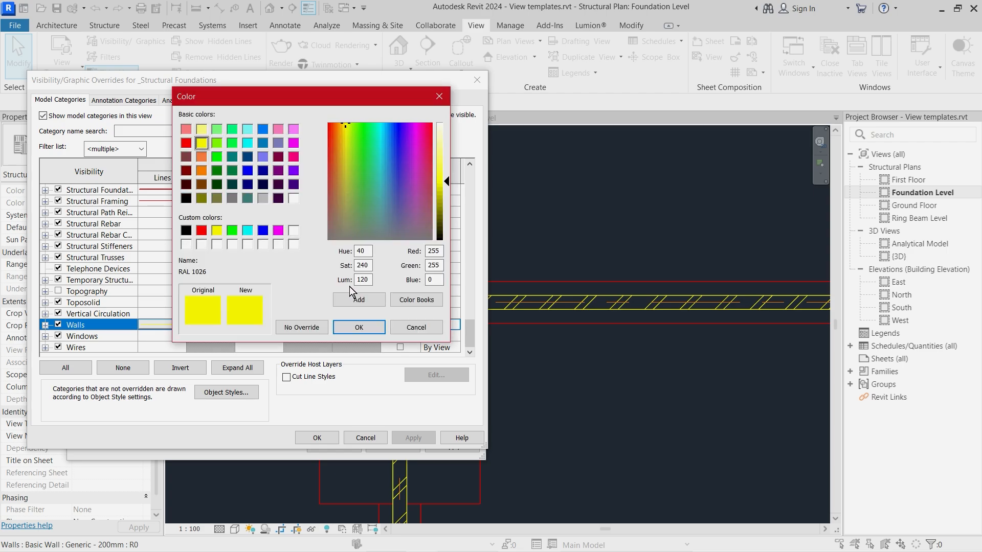
{"action": "left_click", "coordinate": [424, 332]}
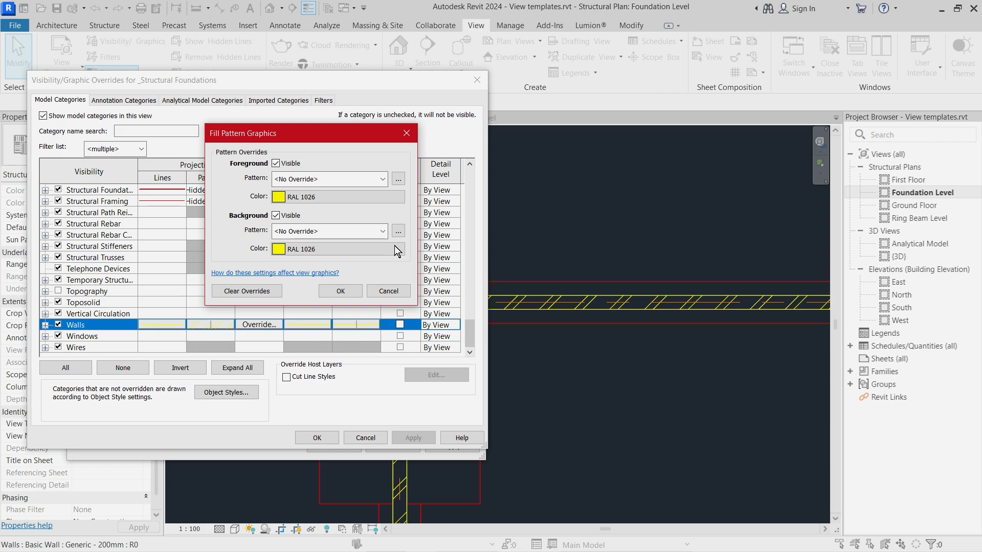
Set the background and foreground colours of the Walls cut pattern to No Override and apply the change.
{"action": "left_click", "coordinate": [367, 248]}
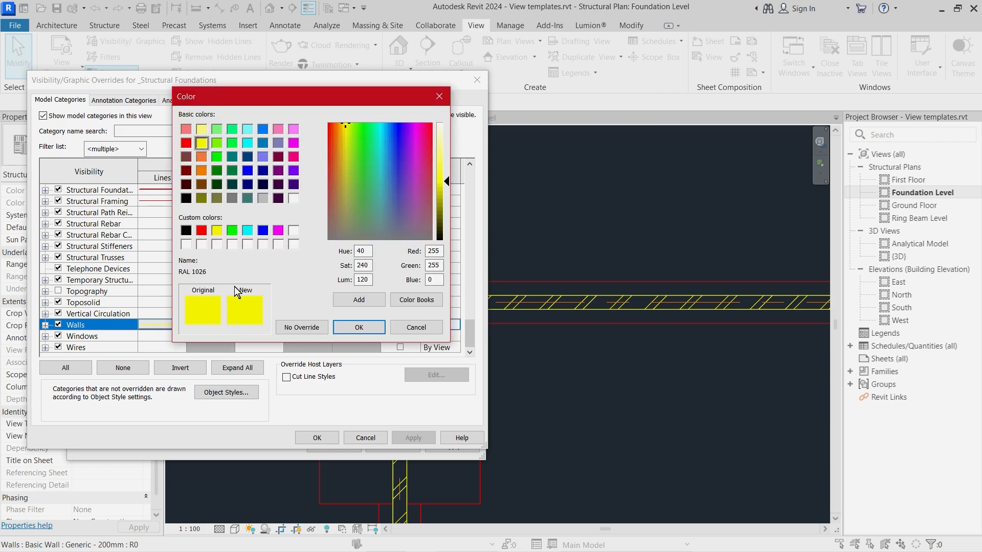
{"action": "left_click", "coordinate": [299, 329]}
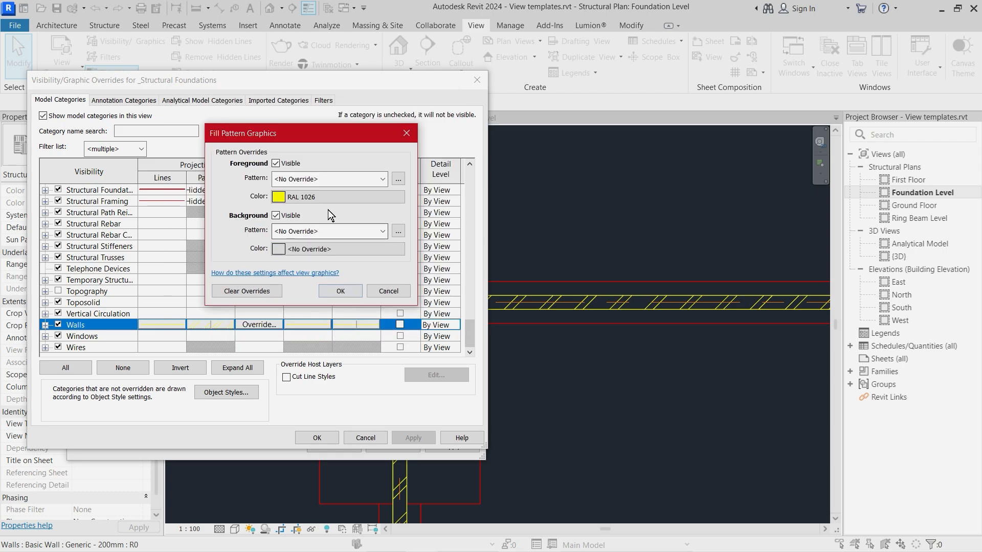
{"action": "left_click", "coordinate": [355, 194]}
{"action": "left_click", "coordinate": [298, 328]}
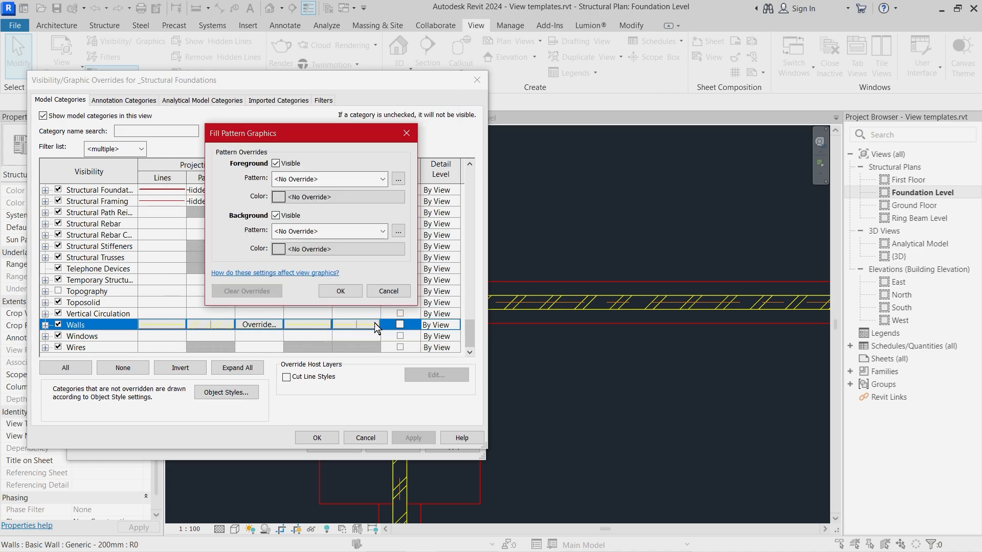
{"action": "left_click", "coordinate": [357, 290]}
{"action": "left_click", "coordinate": [419, 438]}
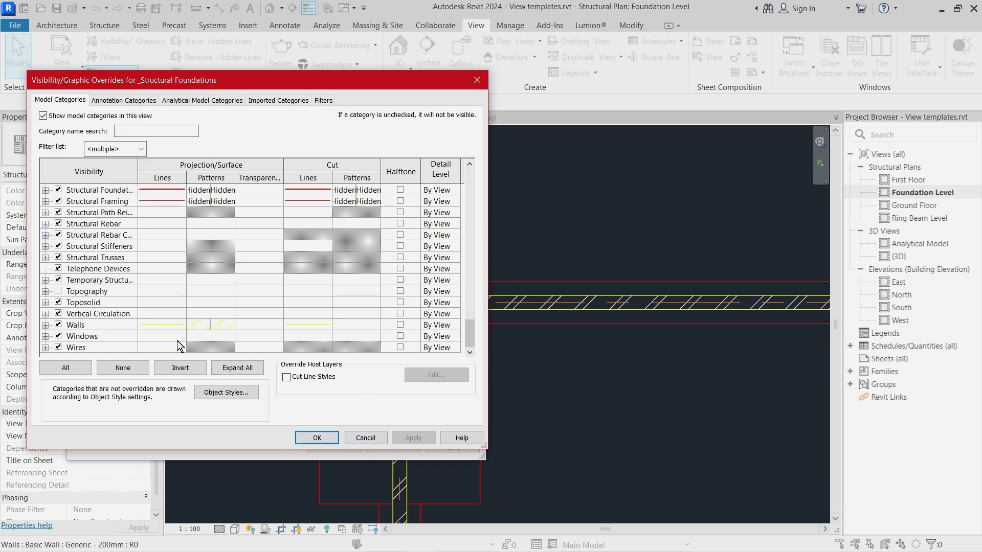
Override the foreground and background cut patterns of Walls with Concrete and apply the change.
{"action": "left_click", "coordinate": [341, 324]}
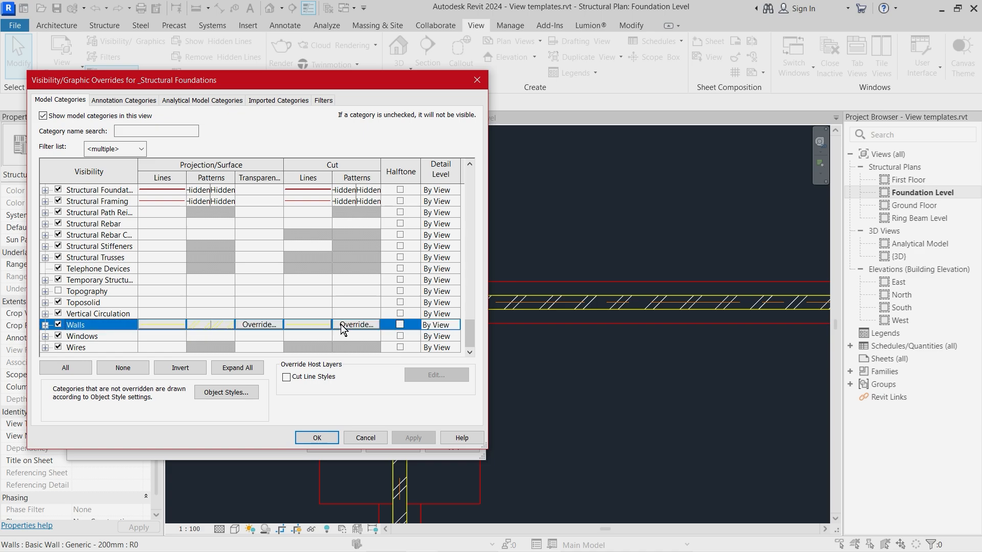
{"action": "left_click", "coordinate": [341, 324]}
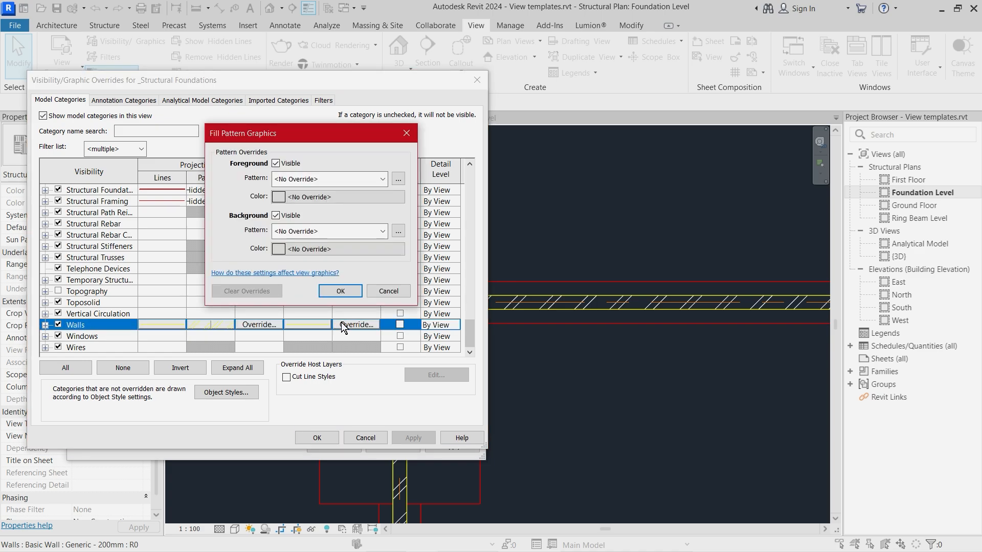
{"action": "left_click", "coordinate": [381, 231]}
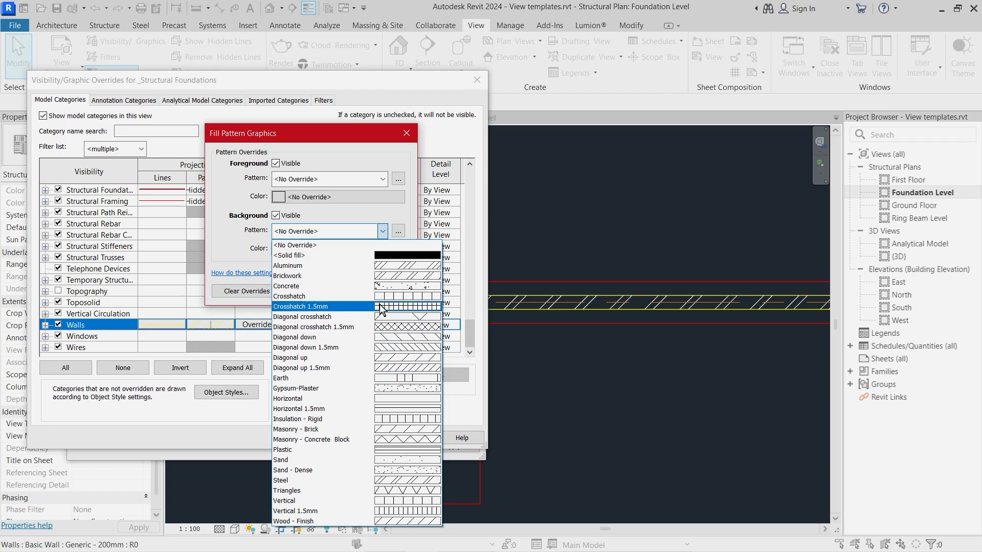
{"action": "left_click", "coordinate": [353, 285]}
{"action": "left_click", "coordinate": [382, 182]}
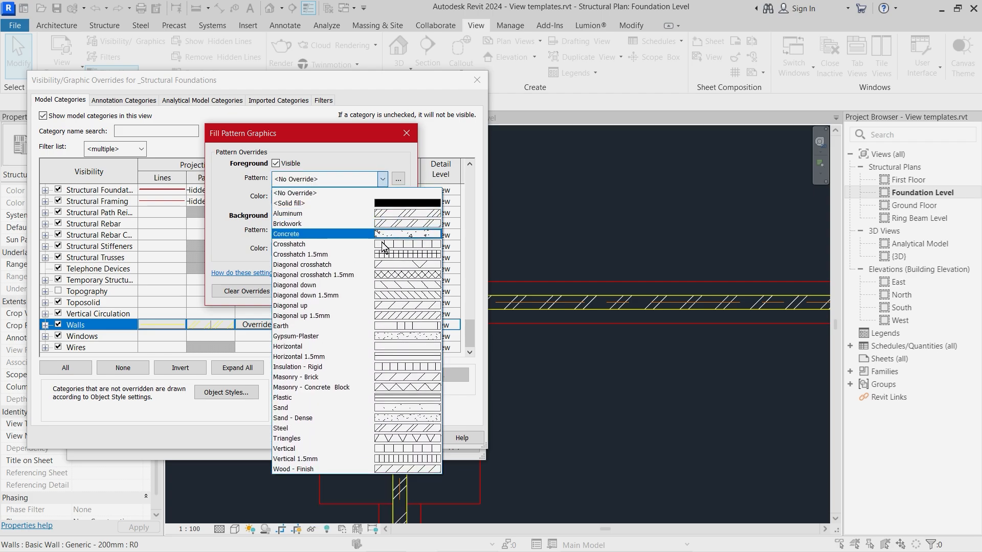
{"action": "left_click", "coordinate": [391, 233]}
{"action": "left_click", "coordinate": [345, 290]}
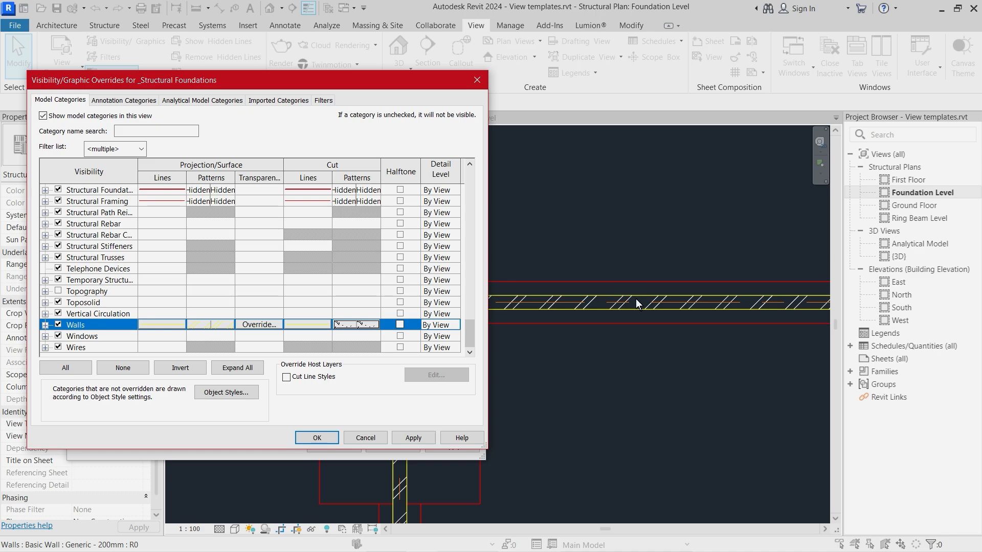
{"action": "left_click", "coordinate": [424, 434]}
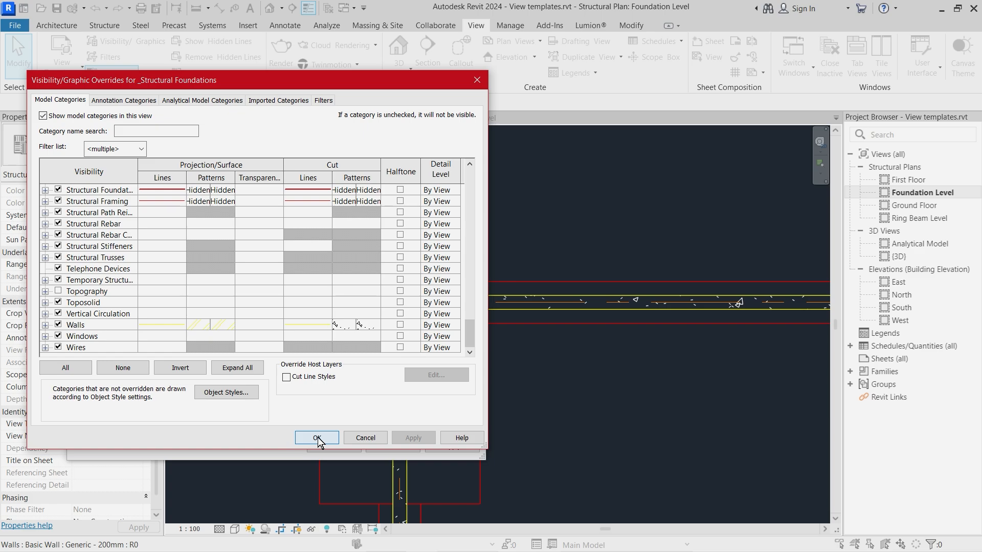
Reset the background and foreground cut patterns of Walls to No Override.
{"action": "left_click", "coordinate": [359, 326]}
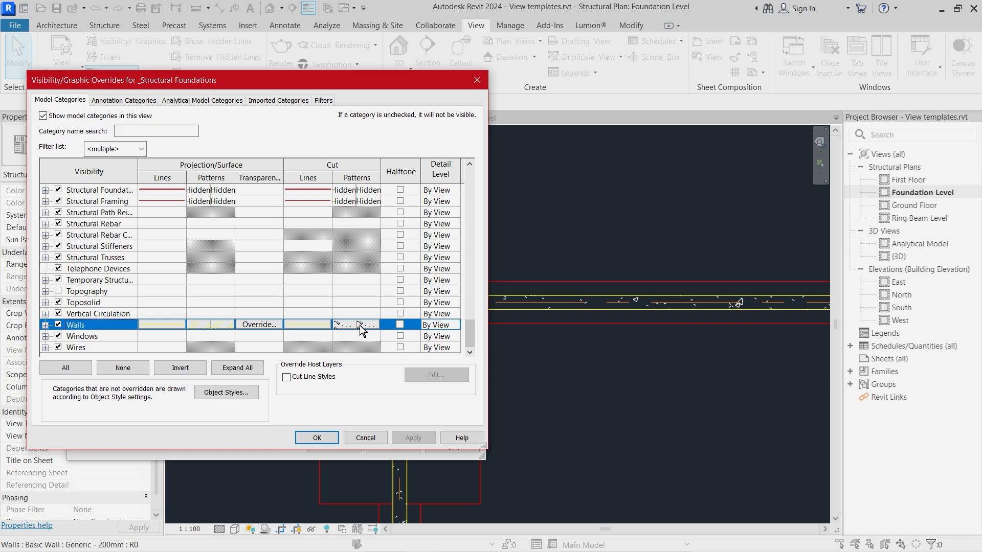
{"action": "left_click", "coordinate": [360, 325]}
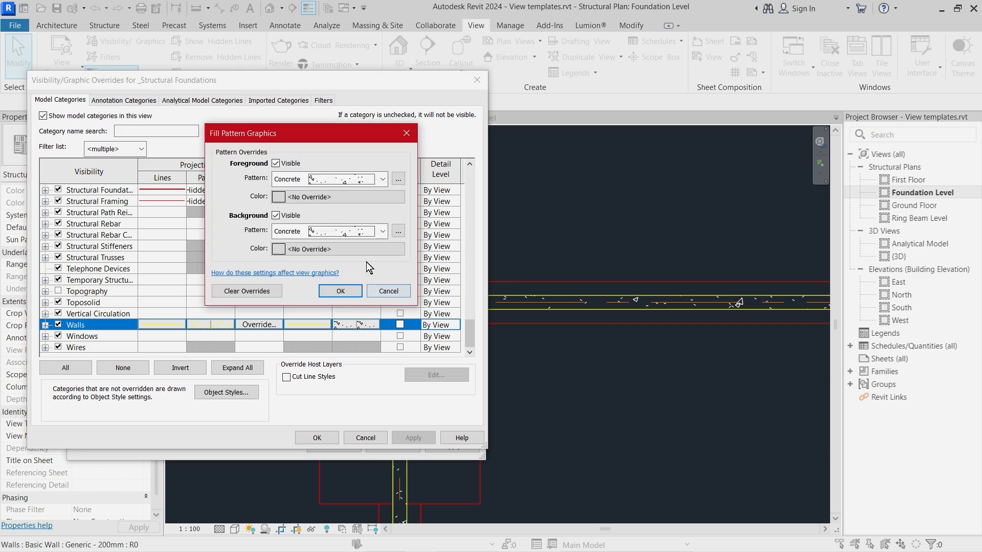
{"action": "left_click", "coordinate": [385, 232]}
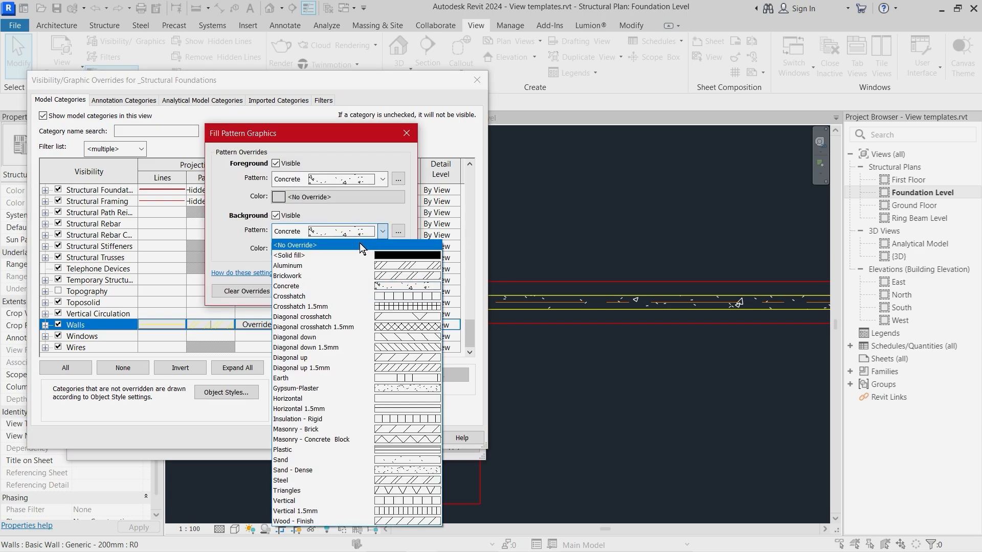
{"action": "left_click", "coordinate": [360, 243]}
{"action": "left_click", "coordinate": [383, 179]}
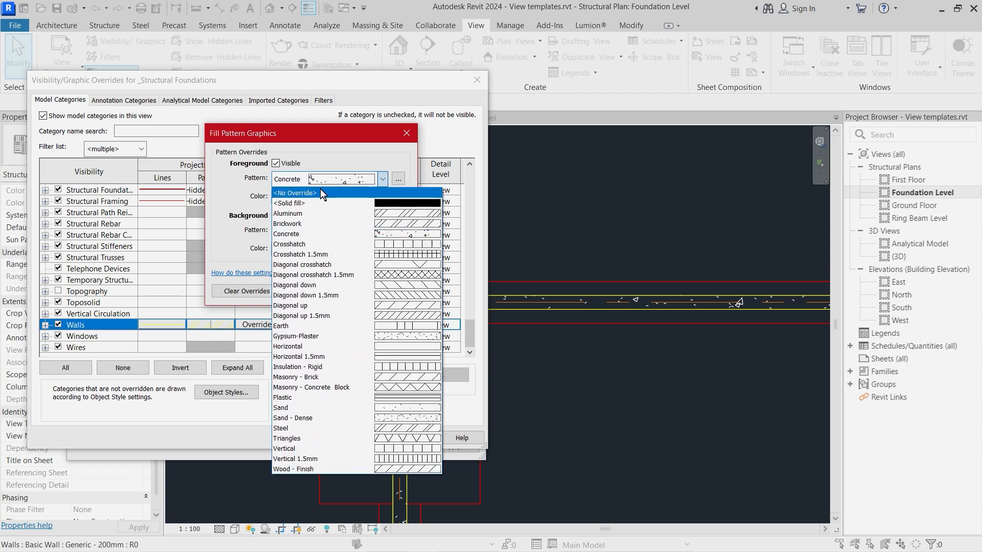
{"action": "left_click", "coordinate": [317, 192]}
Set the foreground and background cut pattern colours of Walls to yellow RAL 1026 and save the _Structural Foundations template.
{"action": "left_click", "coordinate": [292, 197]}
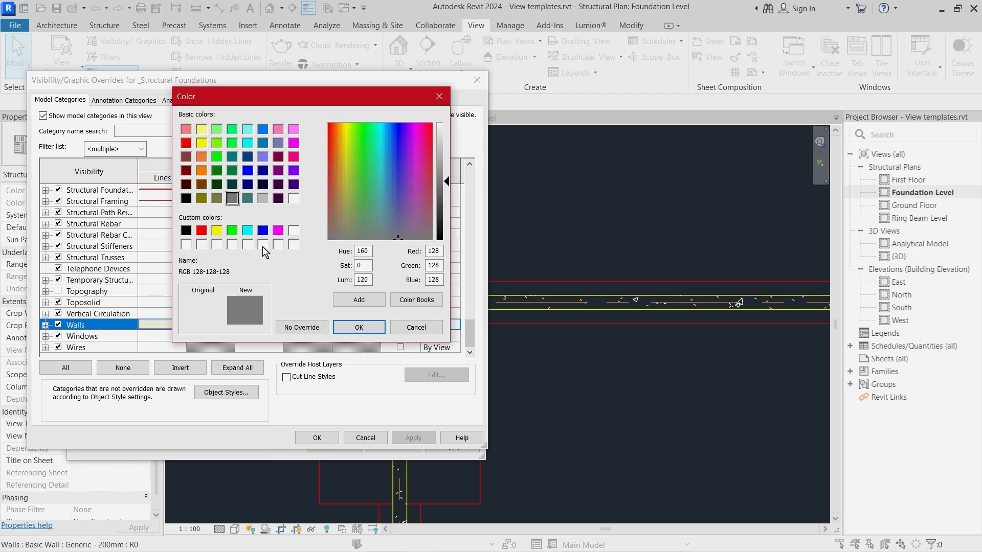
{"action": "left_click", "coordinate": [217, 231]}
{"action": "left_click", "coordinate": [359, 328]}
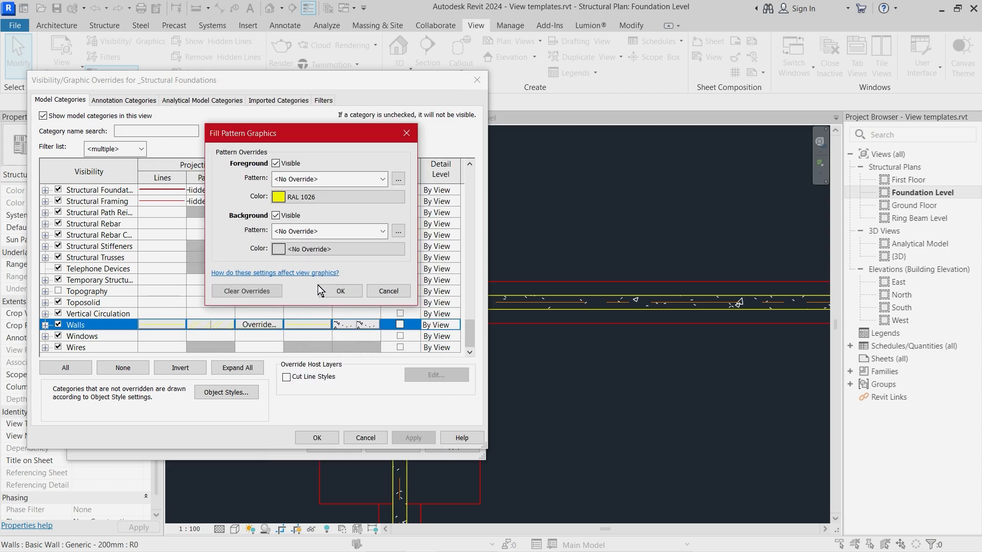
{"action": "left_click", "coordinate": [306, 251]}
{"action": "left_click", "coordinate": [215, 230]}
{"action": "left_click", "coordinate": [342, 324]}
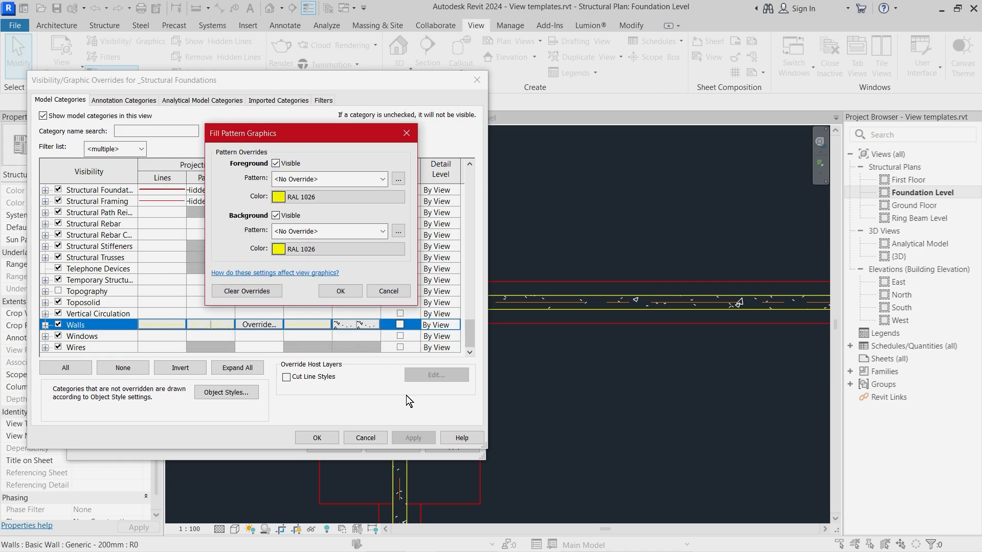
{"action": "left_click", "coordinate": [335, 290]}
{"action": "left_click", "coordinate": [324, 437]}
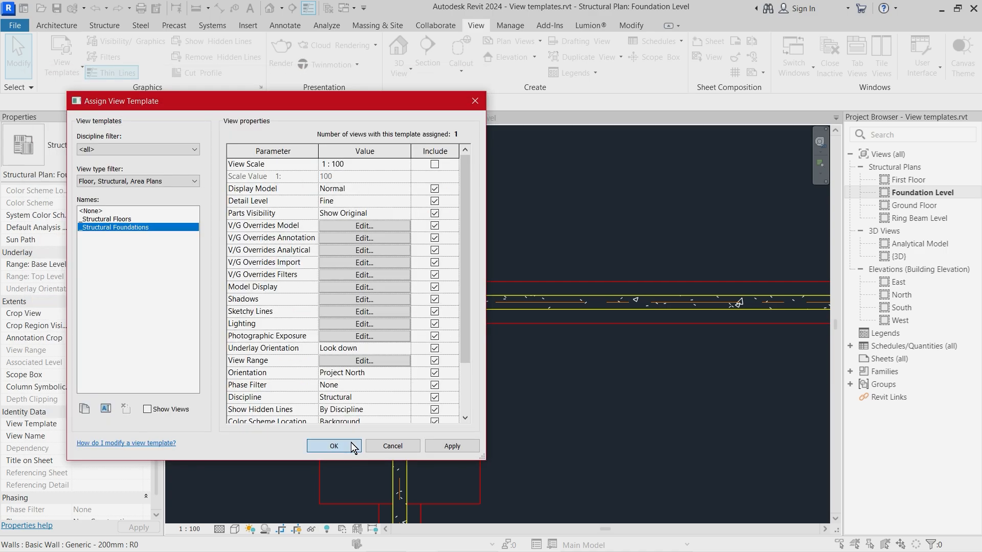
{"action": "left_click", "coordinate": [334, 446]}
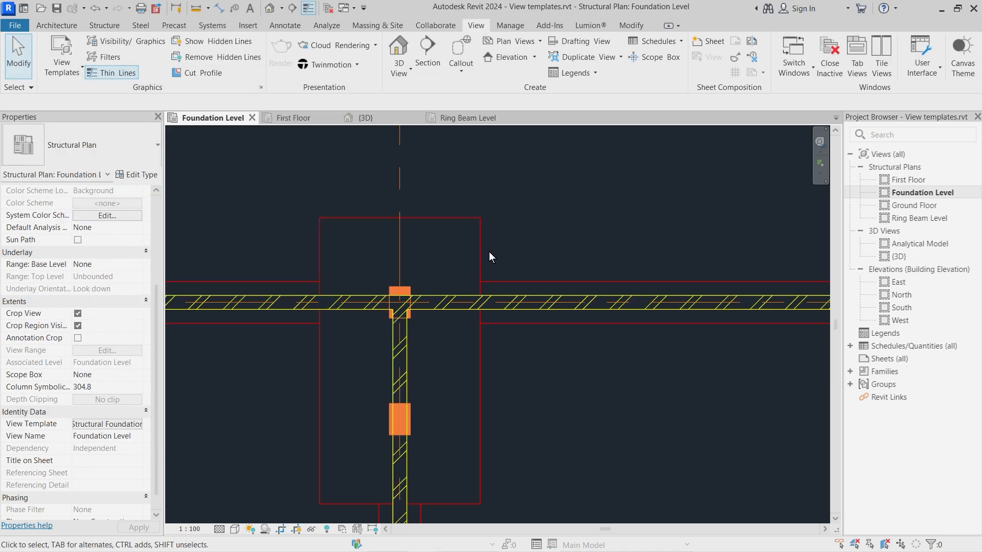
Toggle Thin Lines to compare line weights in the Foundation Level plan, leaving it switched off.
{"action": "scroll", "coordinate": [378, 294], "scroll_direction": "down", "scroll_amount": 4}
{"action": "scroll", "coordinate": [318, 370], "scroll_direction": "up", "scroll_amount": 3}
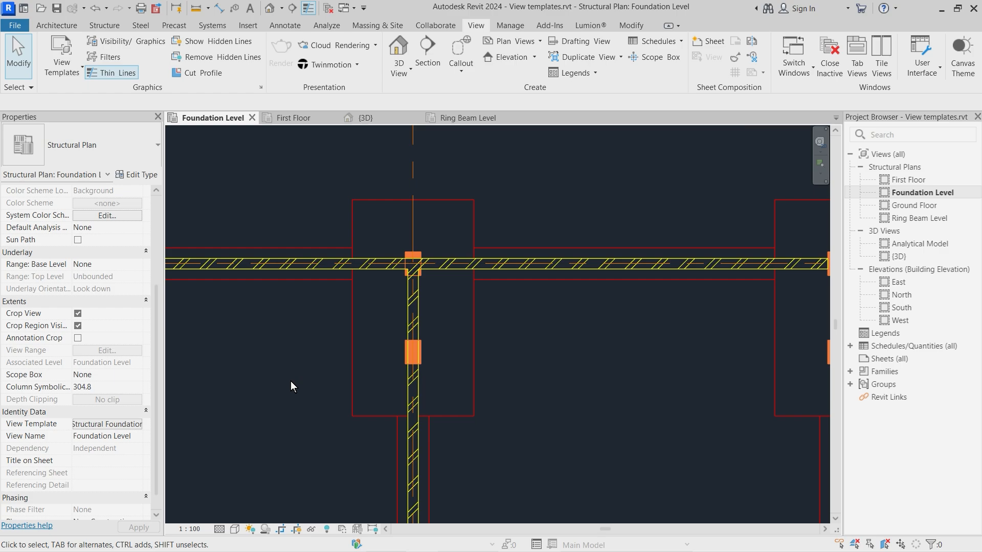
{"action": "left_click", "coordinate": [308, 9]}
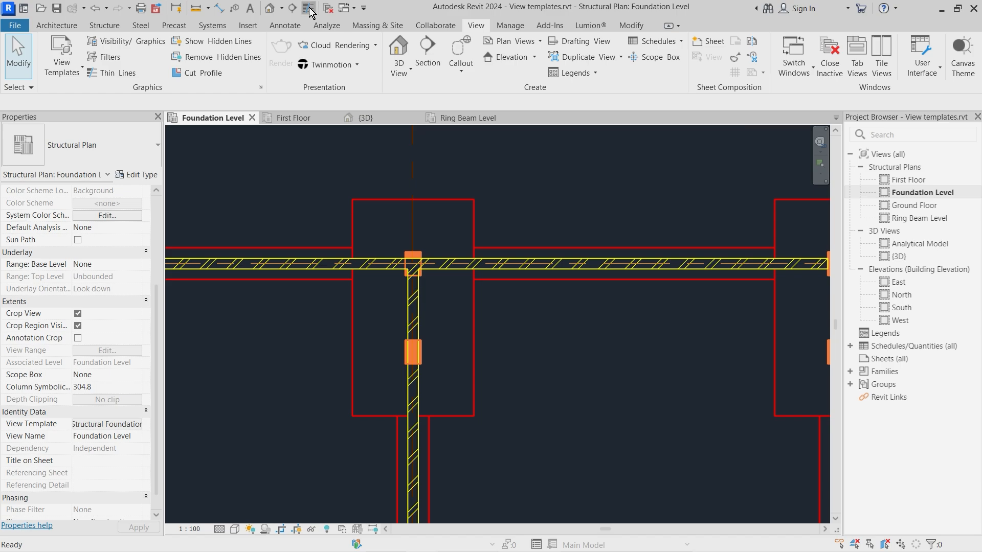
{"action": "left_click", "coordinate": [310, 9]}
{"action": "left_click", "coordinate": [310, 10]}
{"action": "left_click", "coordinate": [310, 9]}
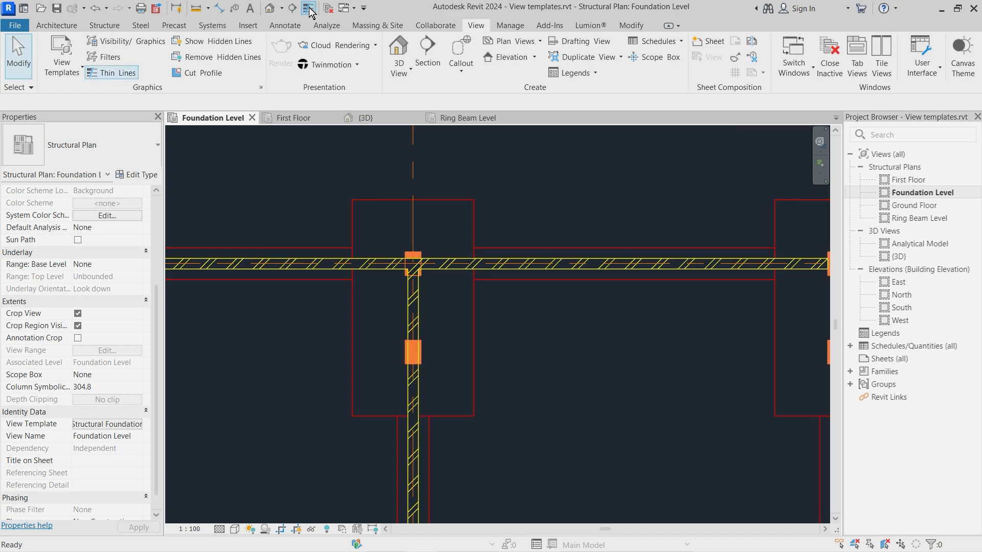
{"action": "left_click", "coordinate": [309, 9]}
{"action": "middle_click_drag", "start_coordinate": [652, 382], "coordinate": [631, 295]}
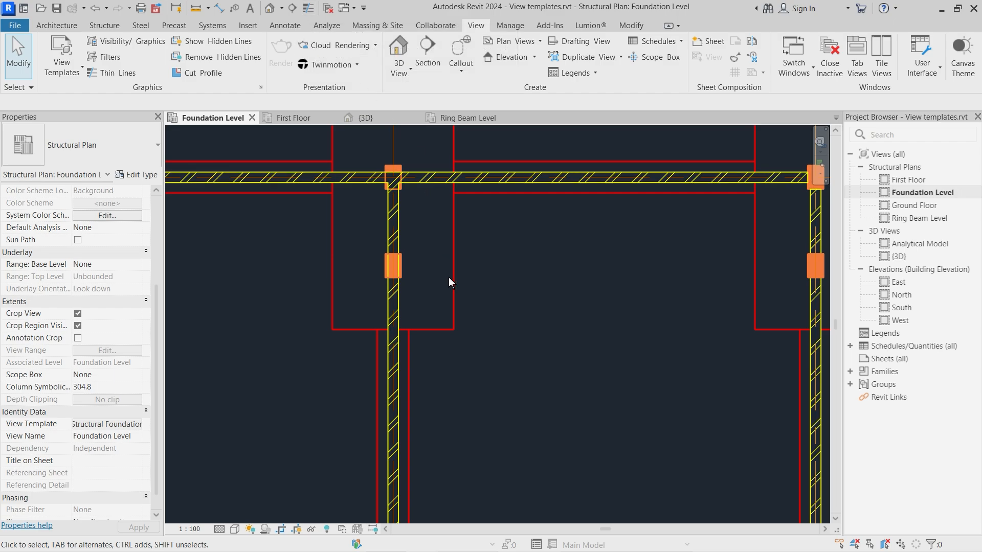
{"action": "scroll", "coordinate": [391, 232], "scroll_direction": "up", "scroll_amount": 2}
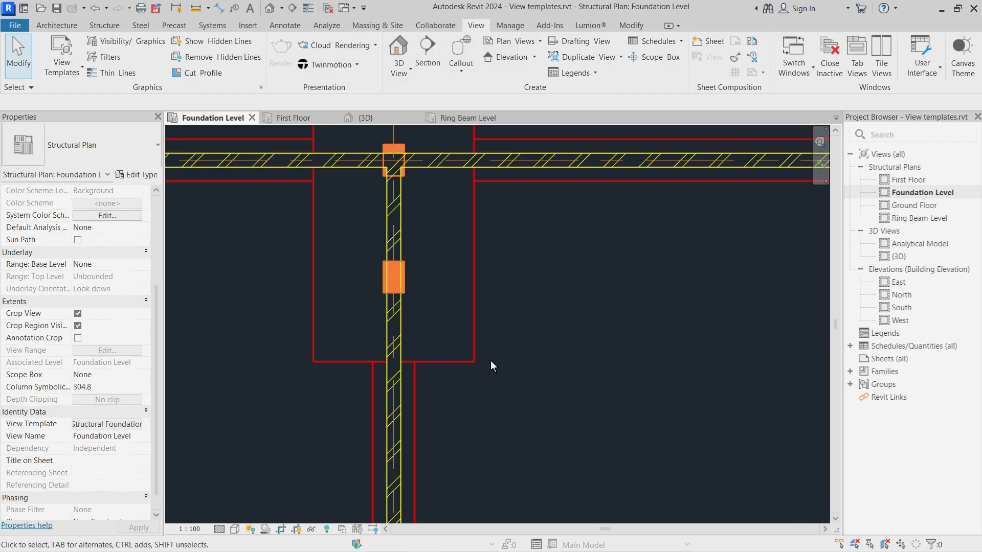
{"action": "scroll", "coordinate": [609, 328], "scroll_direction": "down", "scroll_amount": 2}
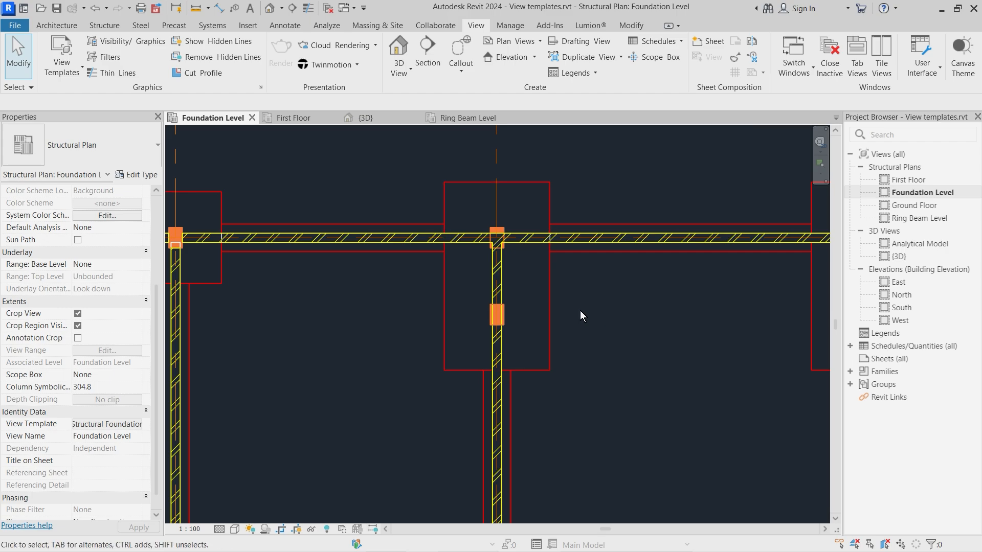
Override the projection line pattern of the 2300 x 4100 x 500mm footing at the central T-shaped wall junction with Dash, for this view only.
{"action": "left_click", "coordinate": [549, 299]}
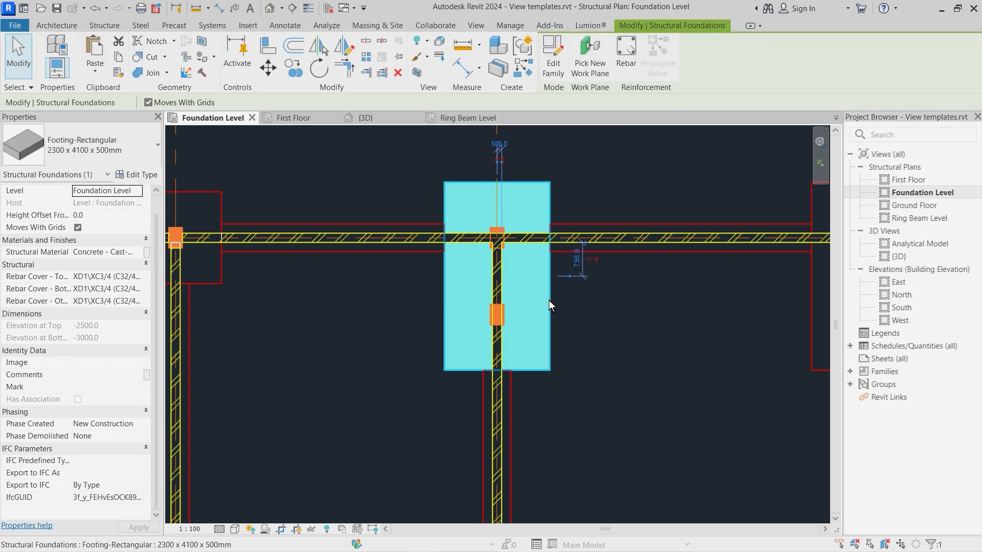
{"action": "right_click", "coordinate": [548, 300]}
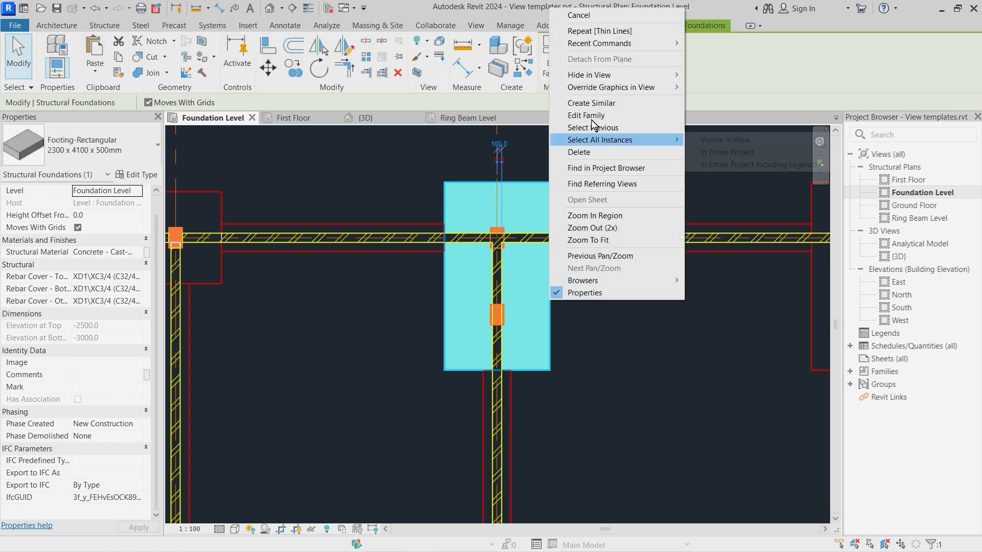
{"action": "mouse_move", "coordinate": [600, 90]}
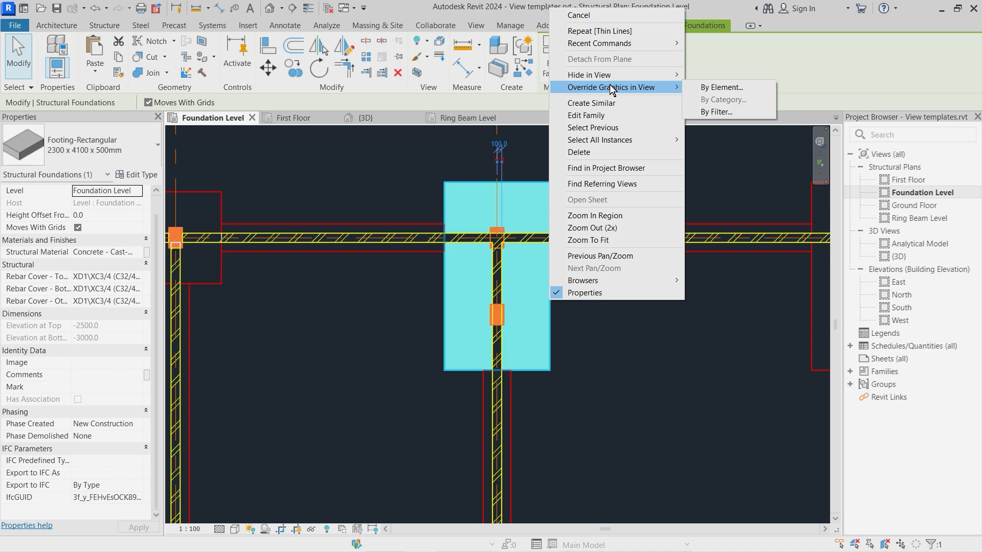
{"action": "left_click", "coordinate": [719, 87]}
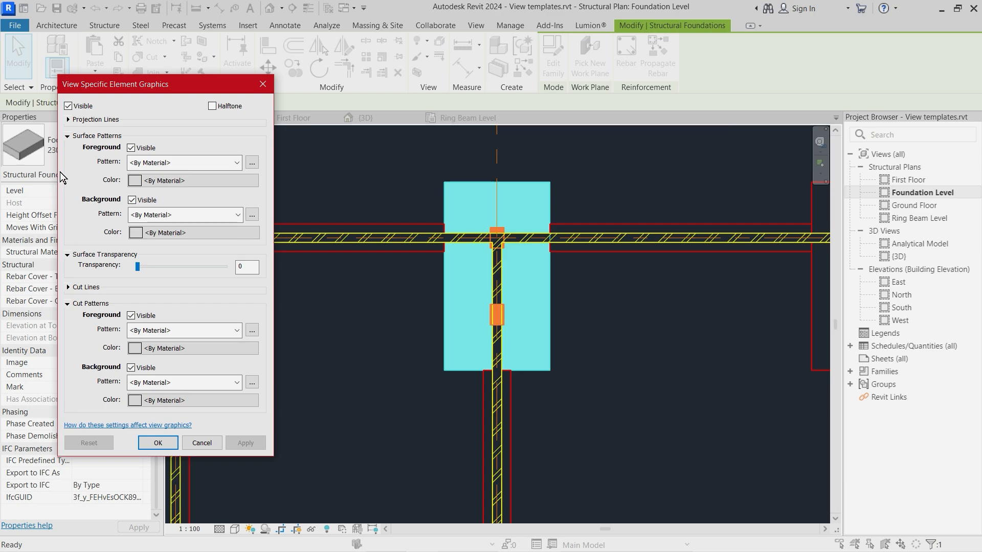
{"action": "left_click", "coordinate": [67, 119]}
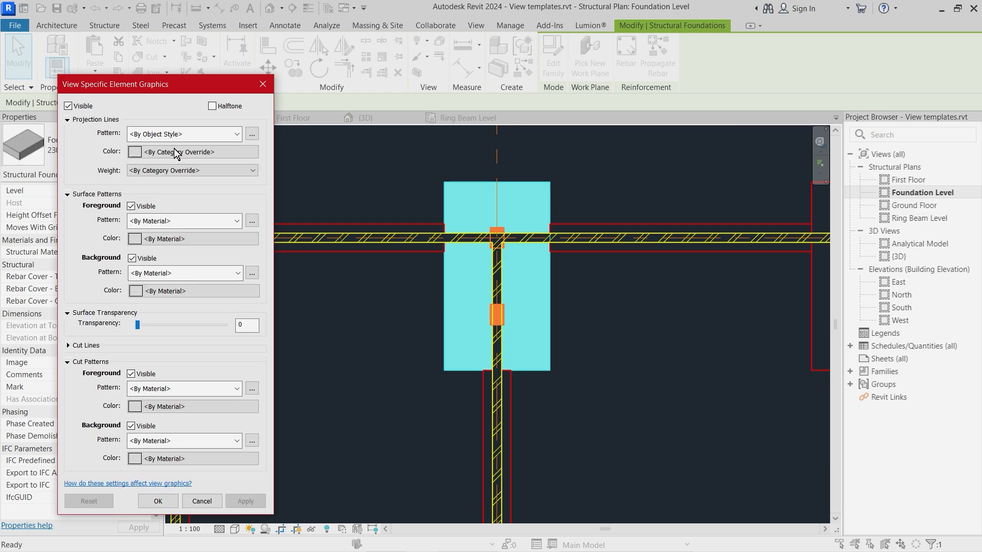
{"action": "left_click", "coordinate": [233, 134]}
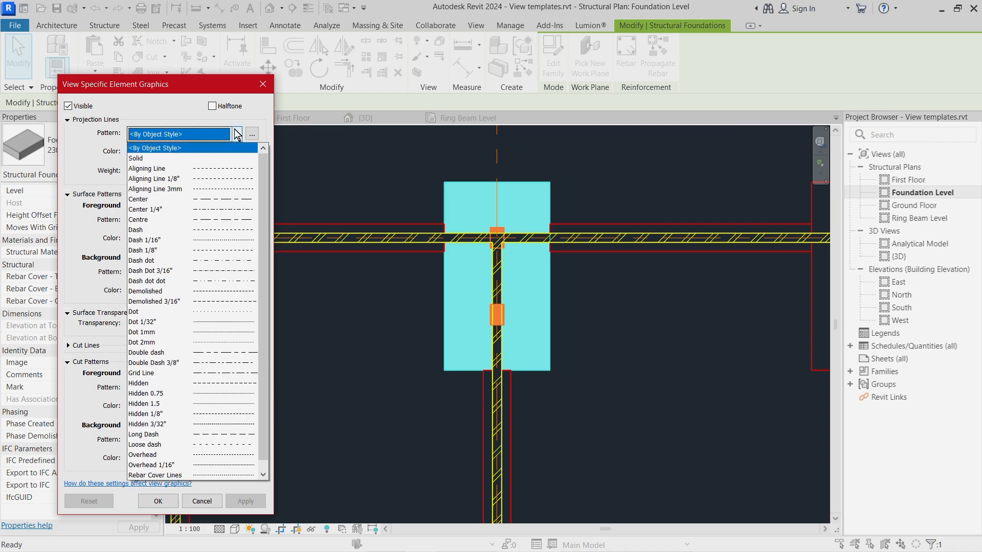
{"action": "left_click", "coordinate": [198, 230]}
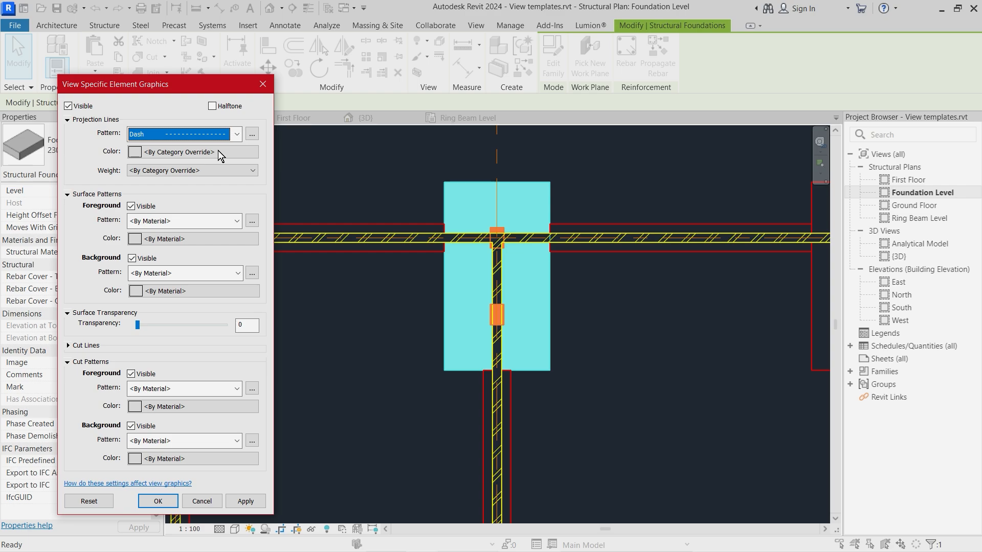
Set the footing's projection line weight to 1, apply the element override and deselect the footing.
{"action": "left_click", "coordinate": [157, 174]}
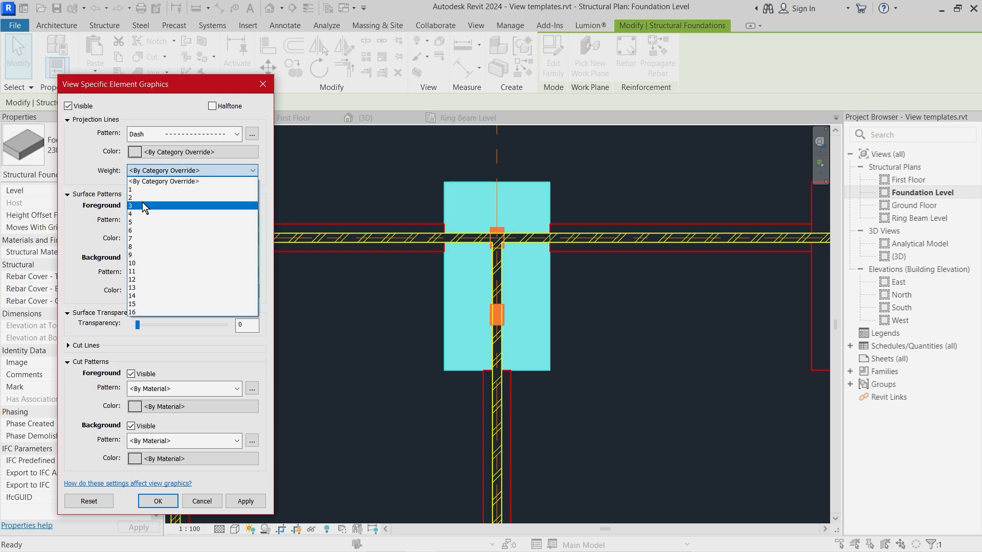
{"action": "left_click", "coordinate": [143, 190]}
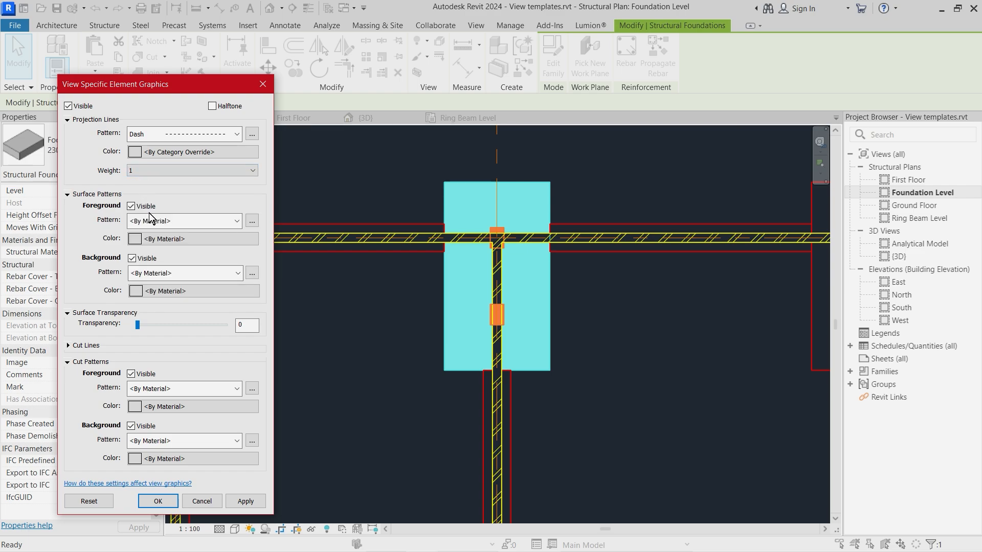
{"action": "left_click", "coordinate": [238, 502]}
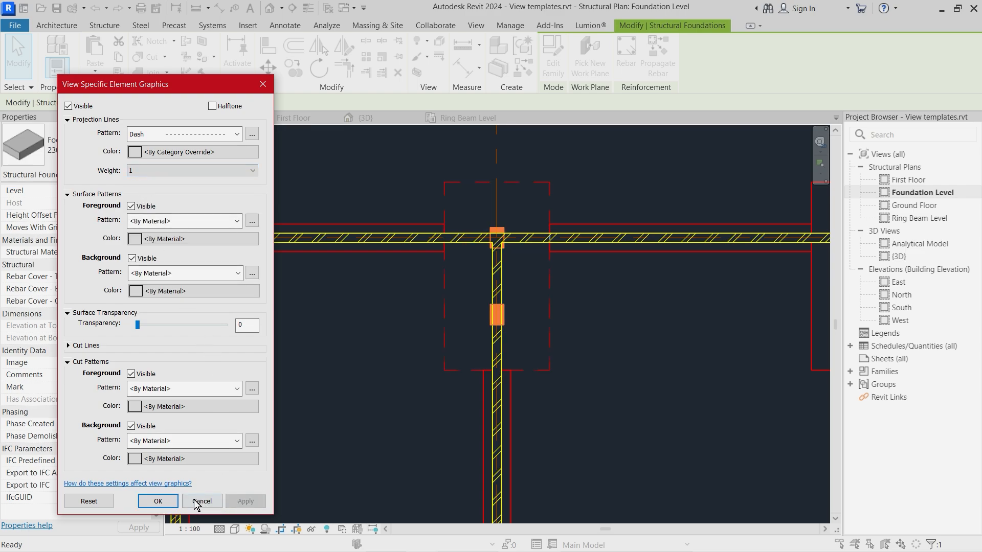
{"action": "left_click", "coordinate": [161, 503]}
{"action": "scroll", "coordinate": [556, 198], "scroll_direction": "down", "scroll_amount": 2}
{"action": "left_click", "coordinate": [583, 315]}
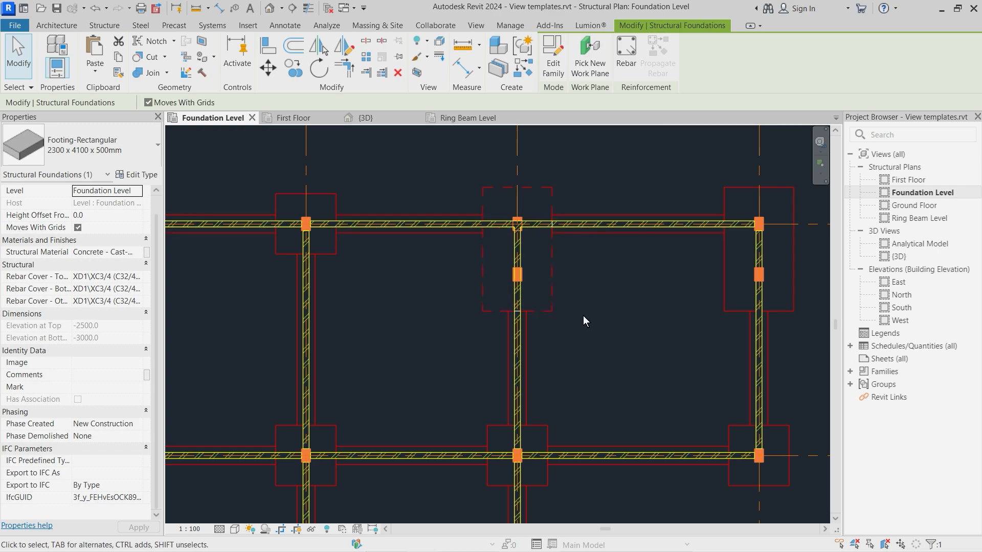
{"action": "scroll", "coordinate": [660, 231], "scroll_direction": "down", "scroll_amount": 2}
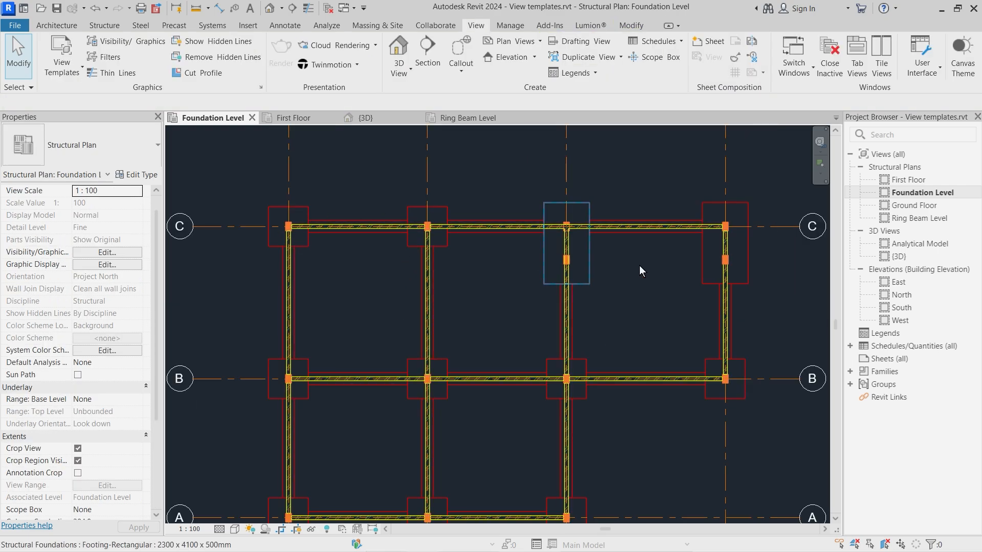
Assign the _Structural Floors view template to the Foundation Level plan and check the overridden footing.
{"action": "scroll", "coordinate": [89, 415], "scroll_direction": "down", "scroll_amount": 3}
{"action": "left_click", "coordinate": [105, 402]}
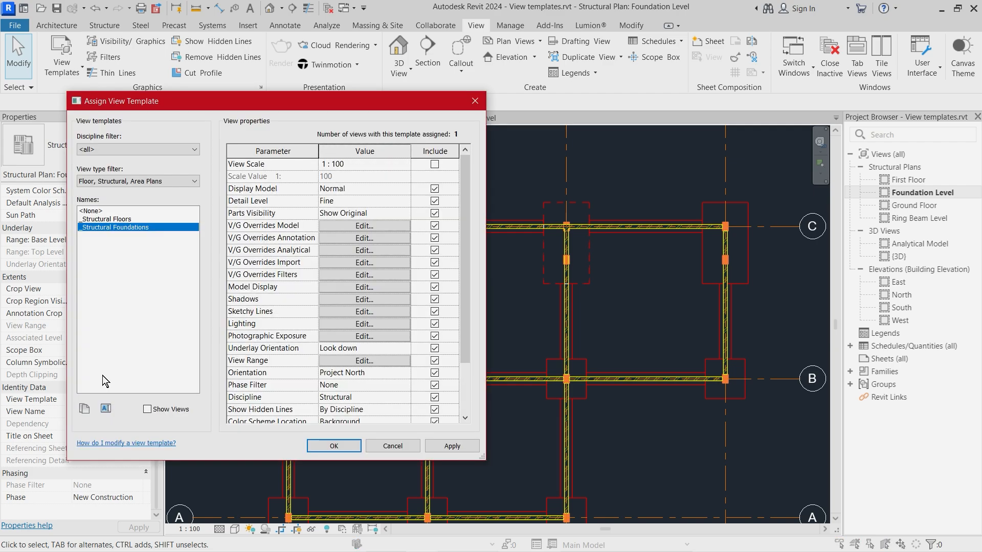
{"action": "left_click", "coordinate": [149, 219]}
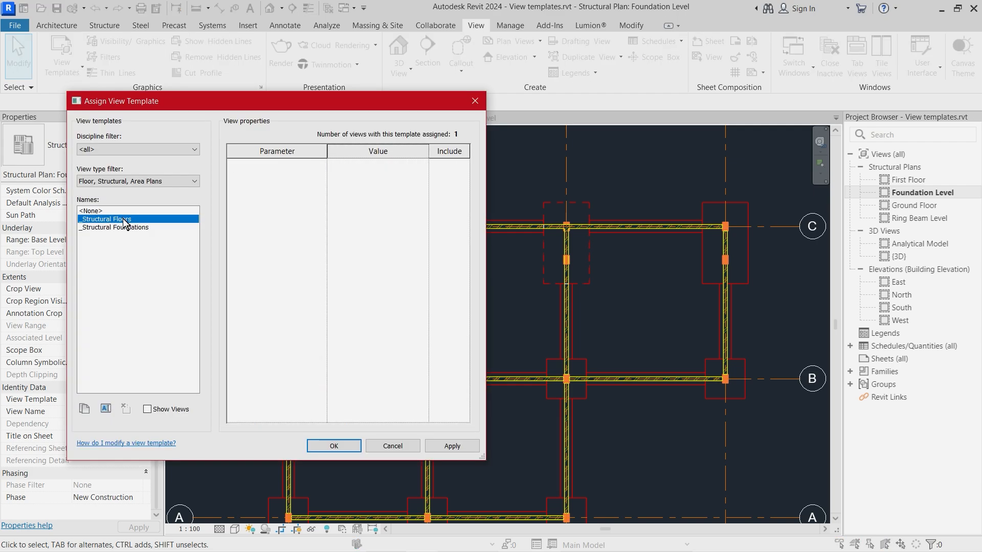
{"action": "left_click", "coordinate": [440, 447]}
{"action": "left_click", "coordinate": [334, 446]}
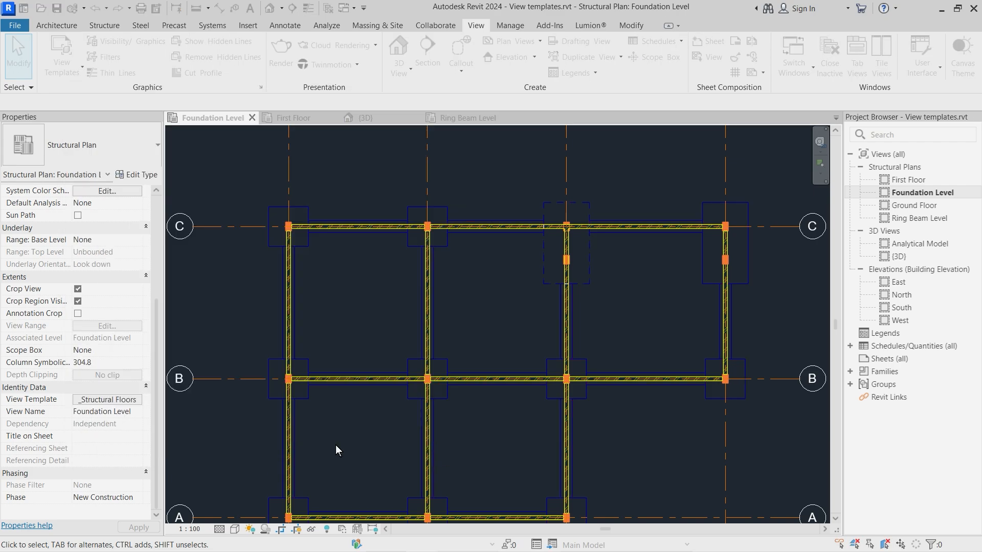
{"action": "scroll", "coordinate": [526, 232], "scroll_direction": "up", "scroll_amount": 4}
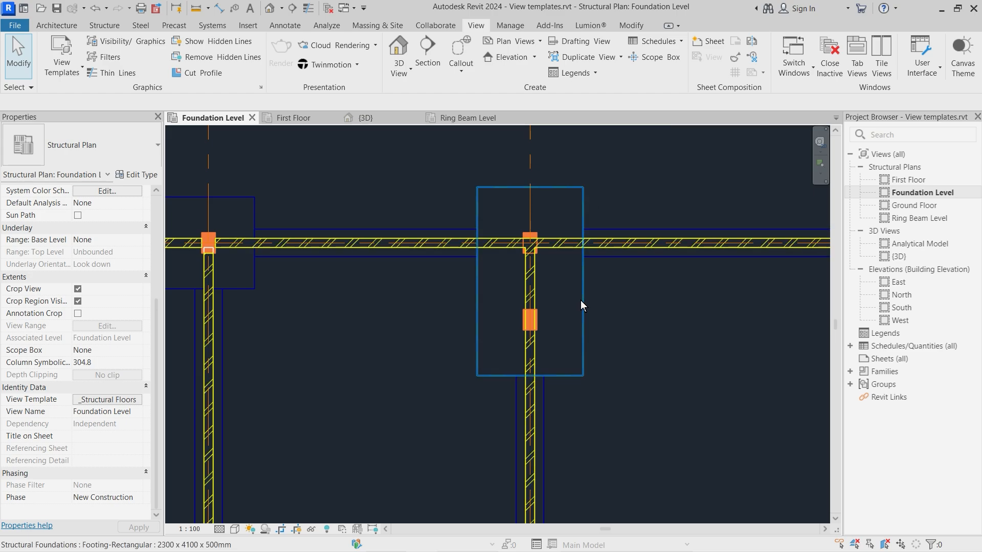